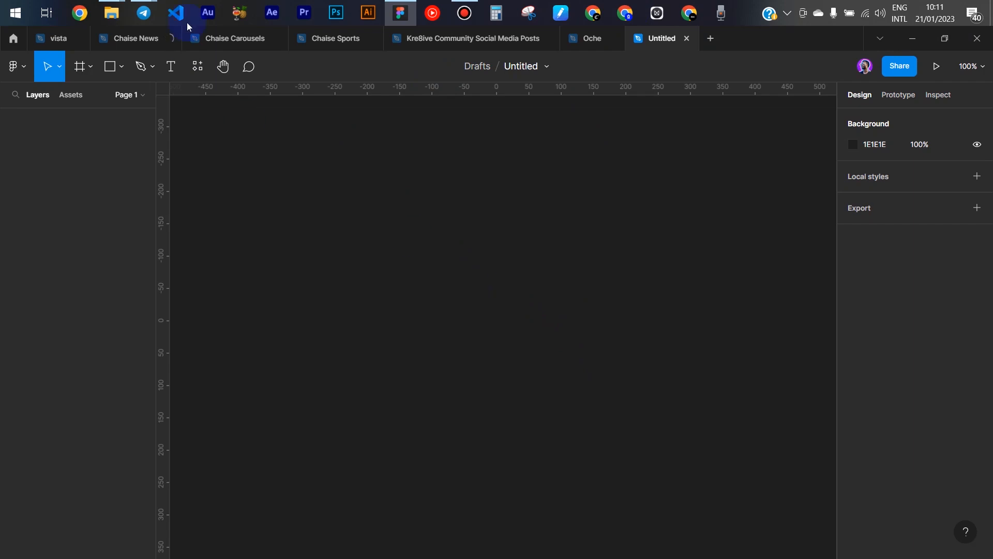
{"action": "left_click", "coordinate": [137, 13]}
{"action": "left_click", "coordinate": [208, 80]}
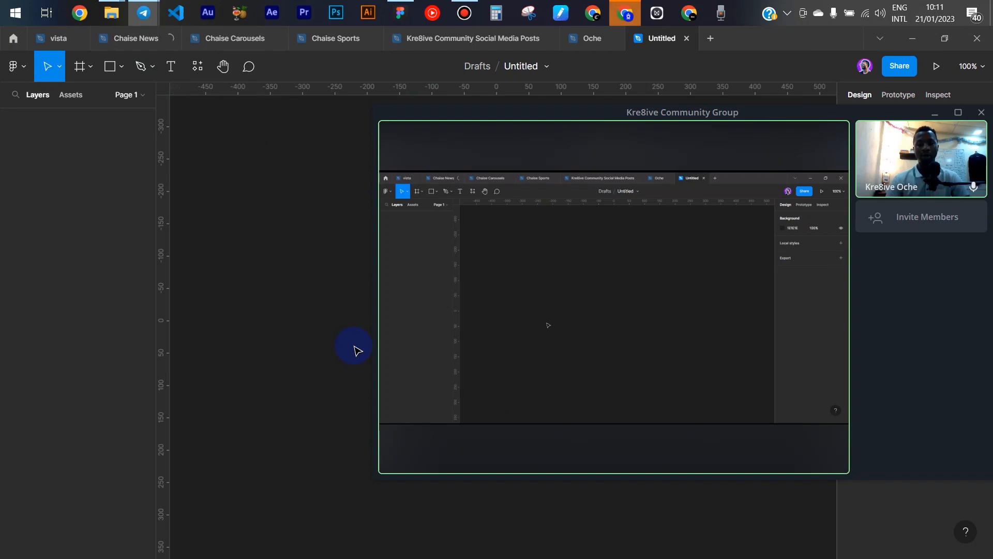
{"action": "left_click", "coordinate": [350, 291]}
Restore Chrome's previous pages in a maximized window and switch back to Figma.
{"action": "left_click", "coordinate": [631, 21]}
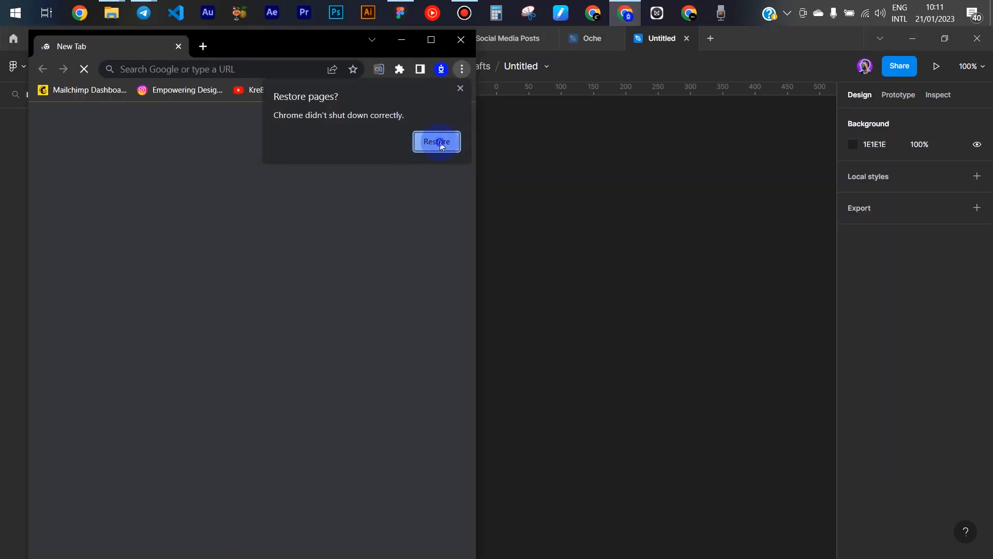
{"action": "left_click", "coordinate": [430, 147]}
{"action": "left_click", "coordinate": [429, 48]}
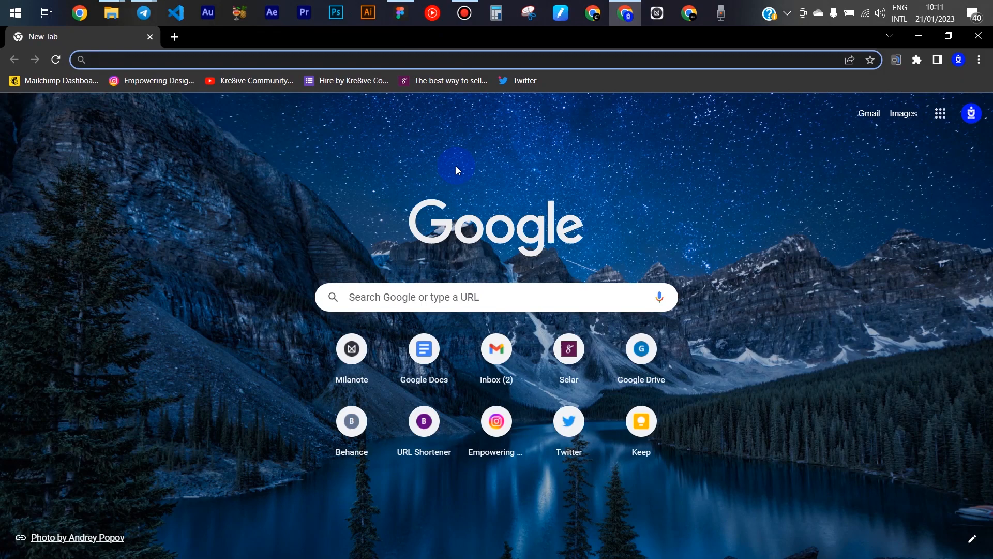
{"action": "left_click", "coordinate": [400, 13]}
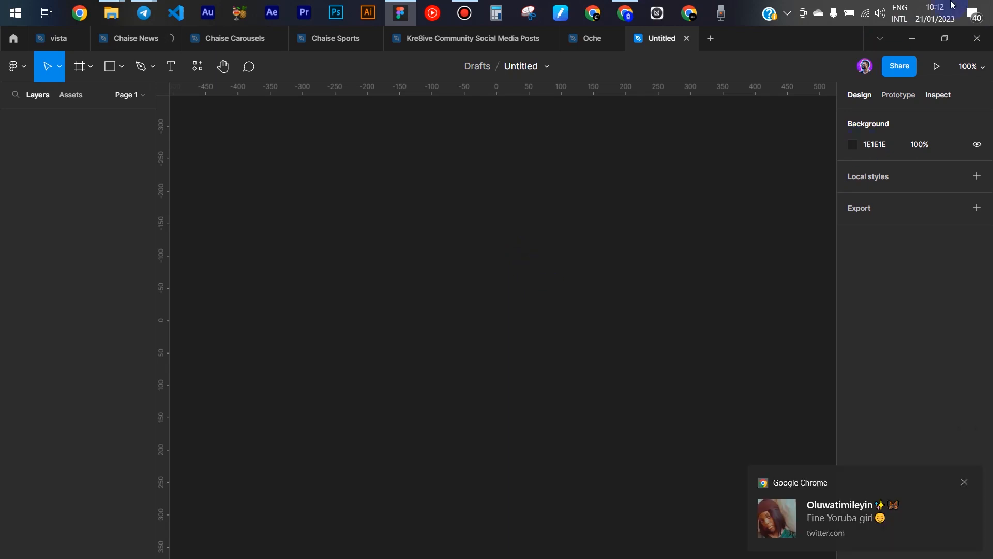
Clear all Windows notifications and return to the blank Untitled canvas.
{"action": "left_click", "coordinate": [970, 10]}
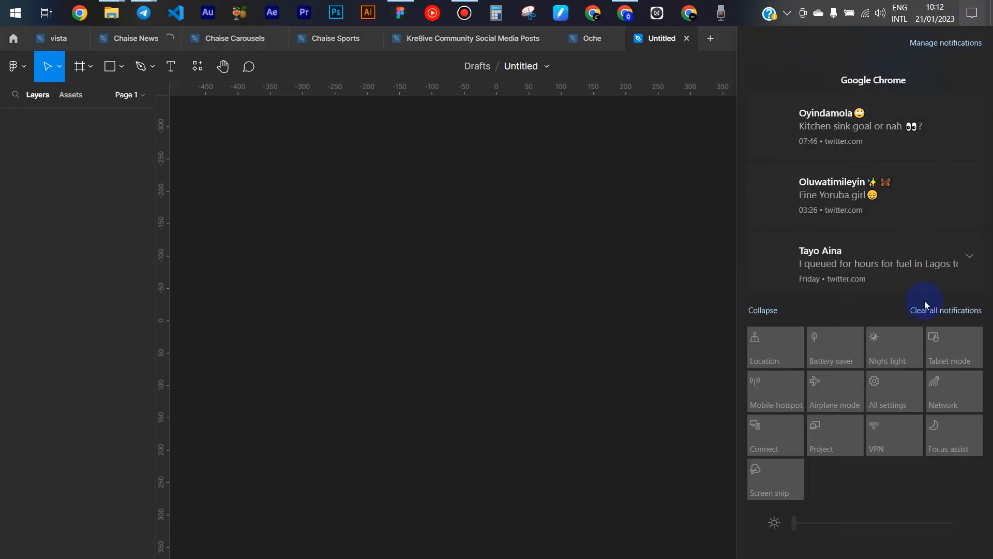
{"action": "left_click", "coordinate": [944, 310]}
{"action": "left_click", "coordinate": [551, 227]}
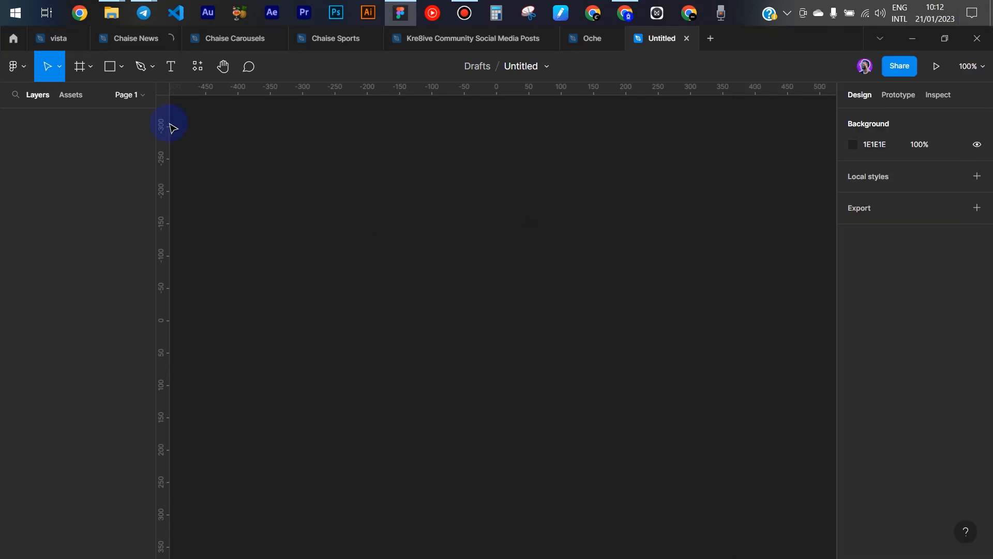
{"action": "mouse_move", "coordinate": [147, 7]}
{"action": "left_click", "coordinate": [200, 66]}
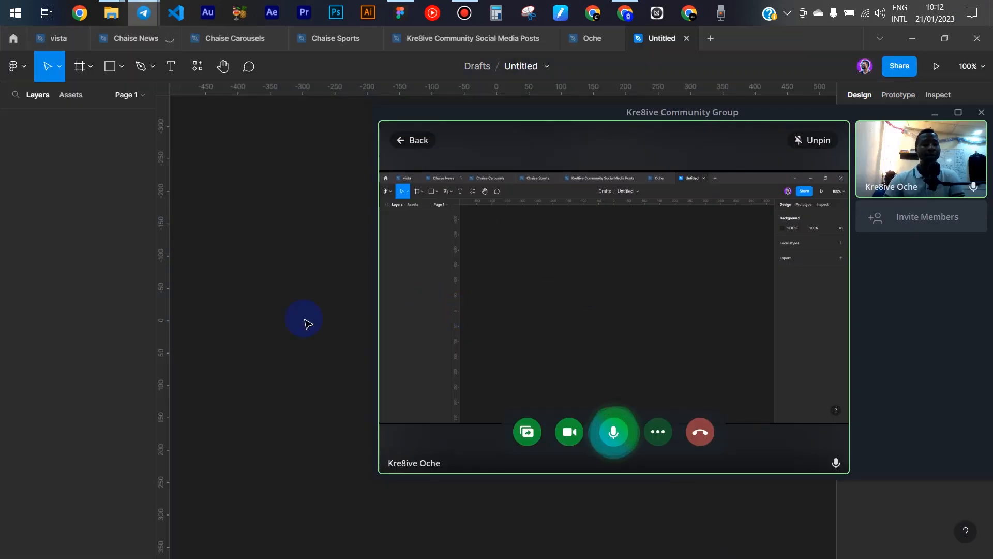
{"action": "left_click", "coordinate": [292, 284]}
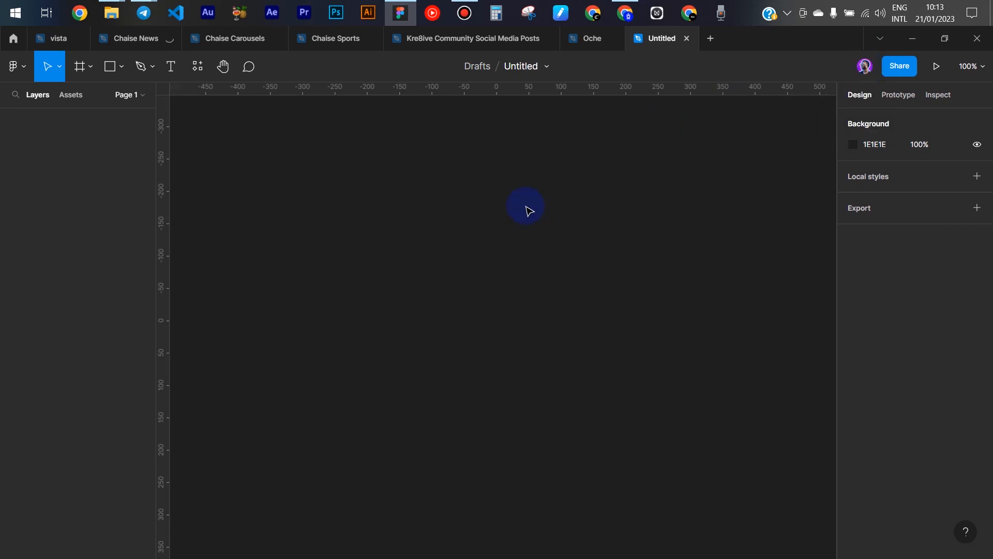
{"action": "right_click", "coordinate": [477, 189]}
{"action": "left_click", "coordinate": [325, 187]}
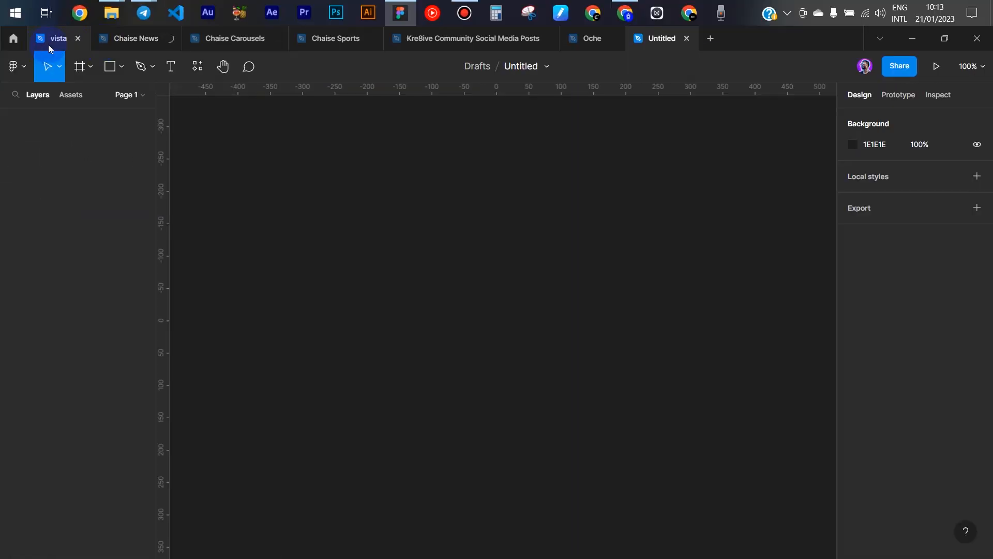
Examine the website, Design live, 2023 and Neon post designs in the Kre8ive Community Social Media Posts file.
{"action": "left_click", "coordinate": [480, 43]}
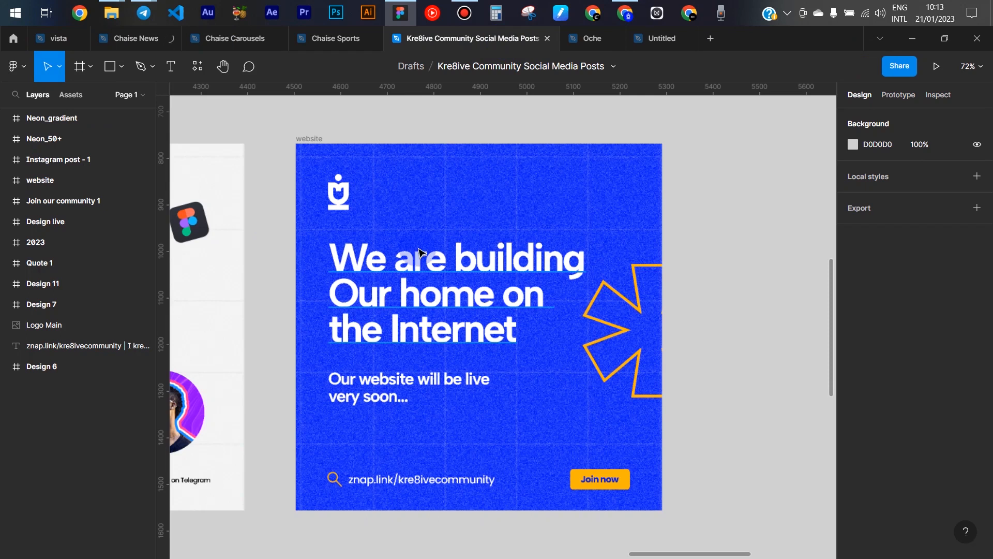
{"action": "left_click_drag", "start_coordinate": [189, 247], "coordinate": [455, 218]}
{"action": "left_click_drag", "start_coordinate": [266, 221], "coordinate": [412, 220]}
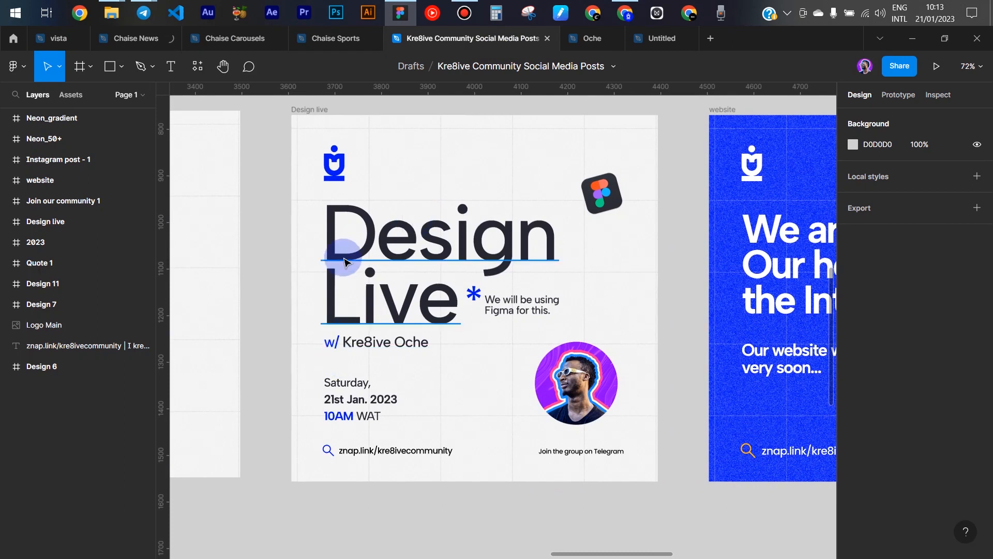
{"action": "left_click_drag", "start_coordinate": [317, 255], "coordinate": [486, 263]}
{"action": "scroll", "coordinate": [487, 260], "scroll_direction": "down", "scroll_amount": 5}
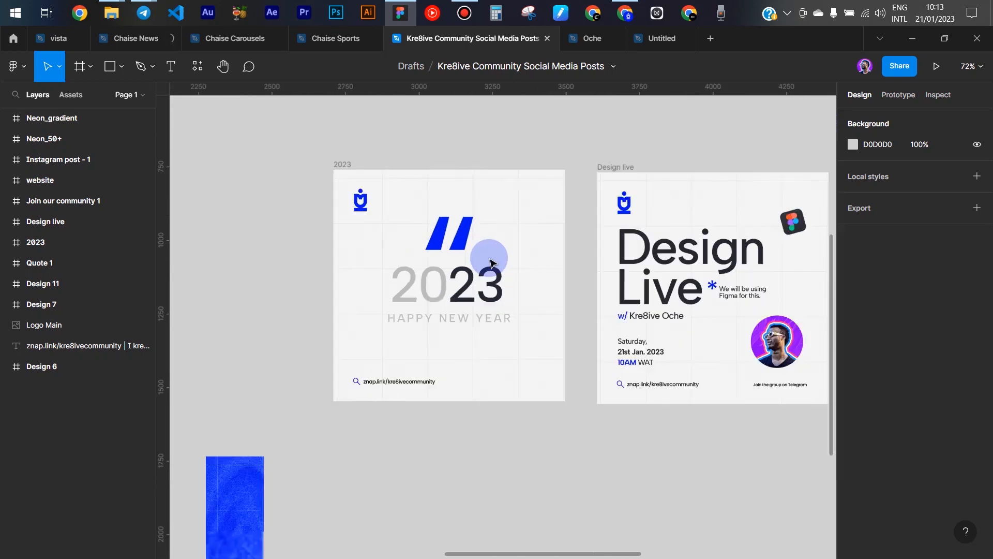
{"action": "left_click_drag", "start_coordinate": [507, 195], "coordinate": [375, 370]}
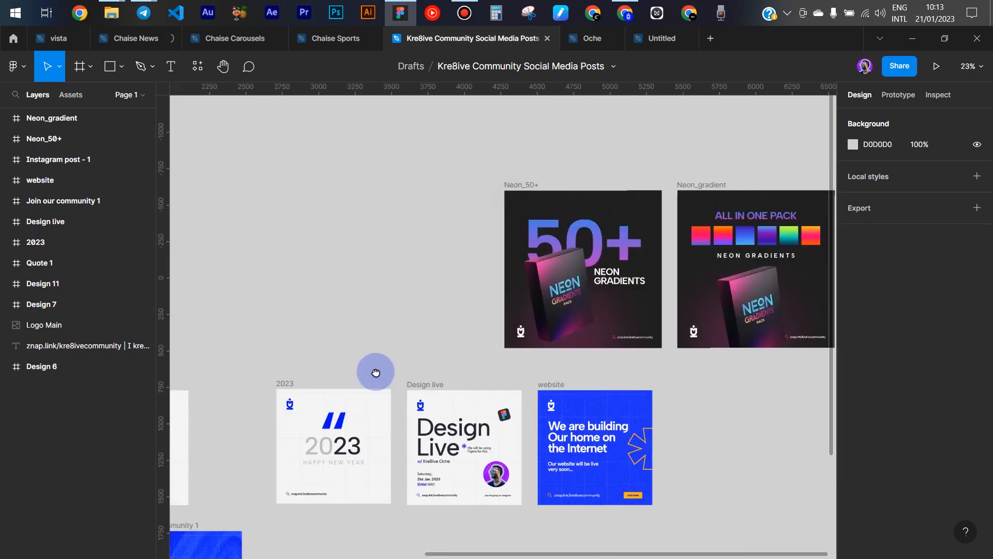
{"action": "left_click_drag", "start_coordinate": [689, 278], "coordinate": [575, 248]}
{"action": "left_click_drag", "start_coordinate": [468, 336], "coordinate": [673, 213]}
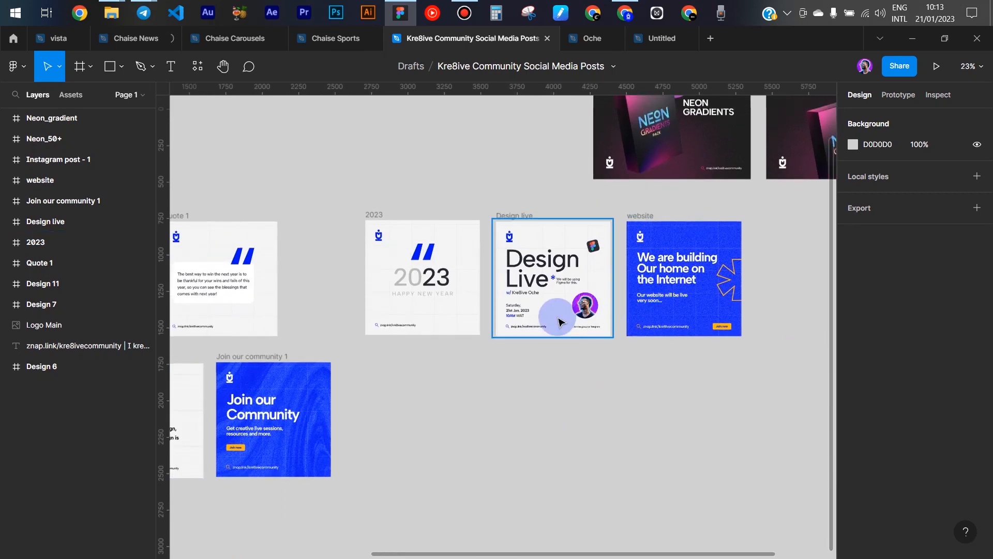
{"action": "scroll", "coordinate": [554, 310], "scroll_direction": "up", "scroll_amount": 2}
{"action": "scroll", "coordinate": [561, 243], "scroll_direction": "up", "scroll_amount": 4}
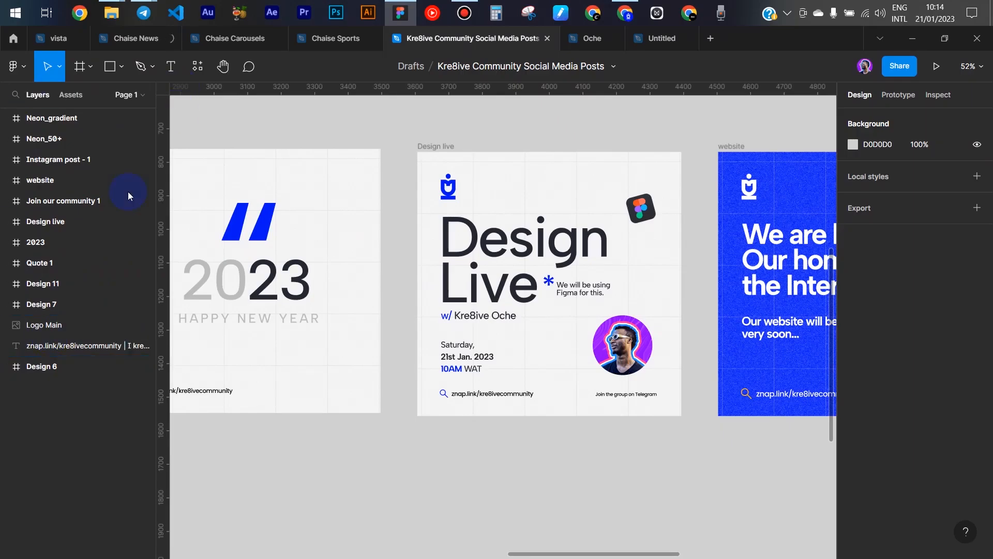
Return to the blank Untitled file and close the vista file.
{"action": "left_click", "coordinate": [660, 37]}
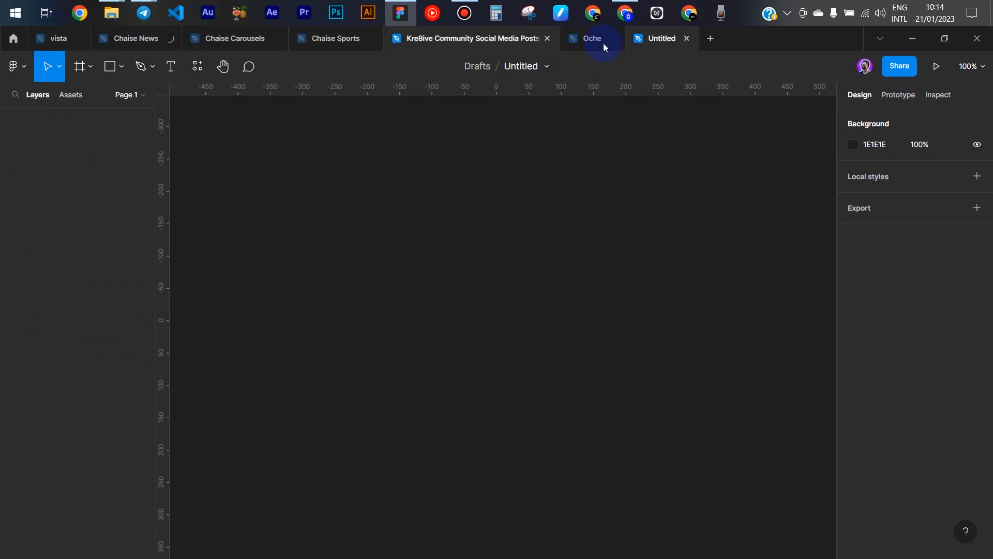
{"action": "left_click", "coordinate": [78, 38]}
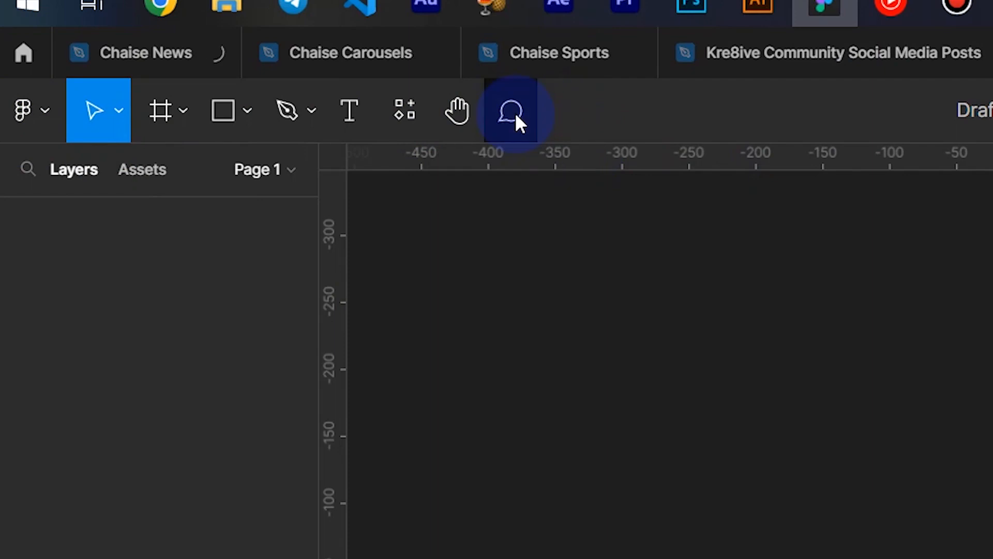
Try the Hand tool and browse the Components, Plugins and Widgets resources.
{"action": "left_click", "coordinate": [464, 112]}
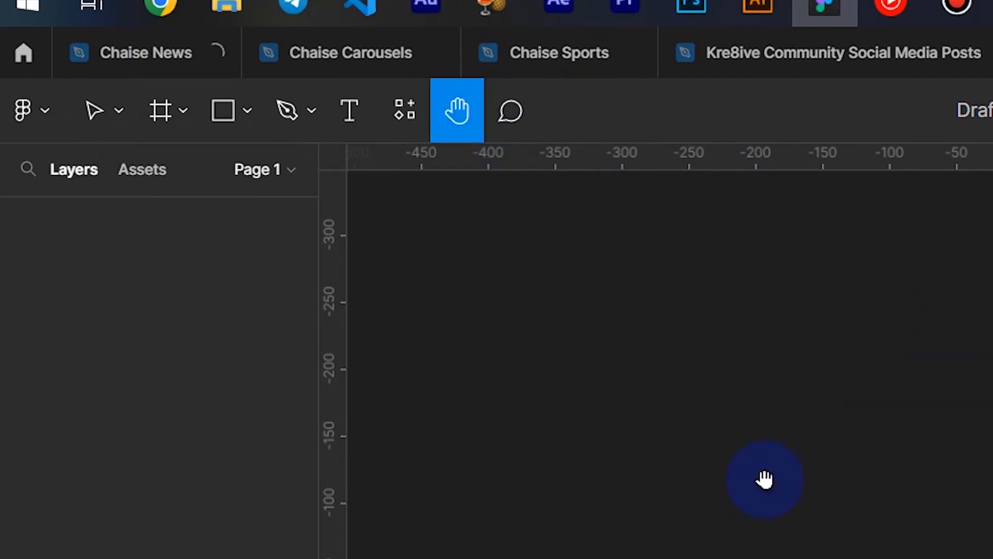
{"action": "left_click", "coordinate": [401, 114]}
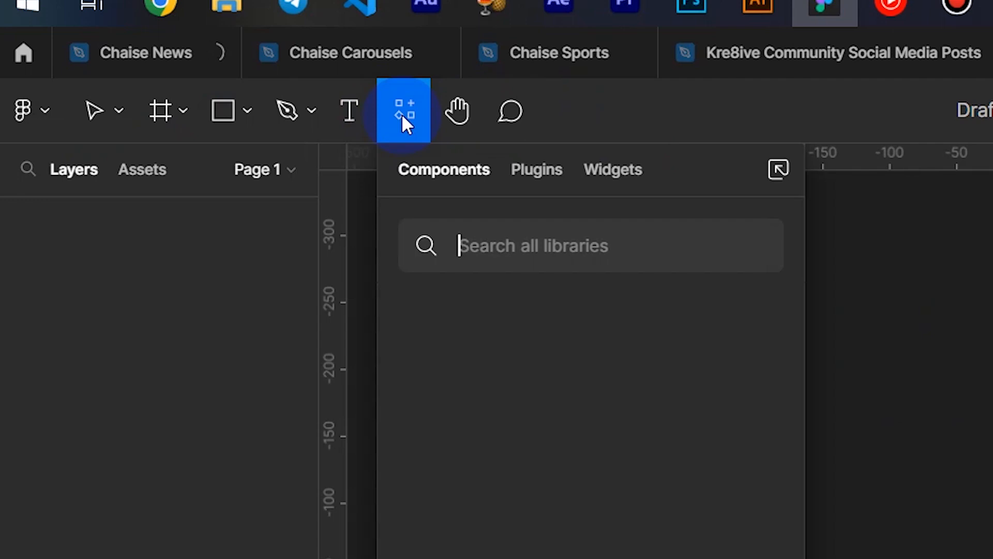
{"action": "left_click", "coordinate": [566, 169]}
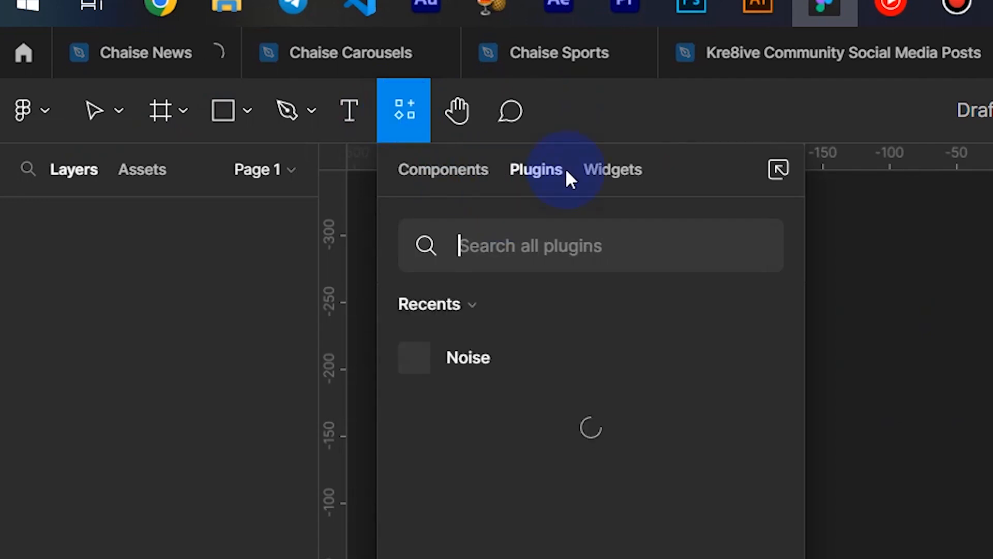
{"action": "left_click", "coordinate": [599, 171]}
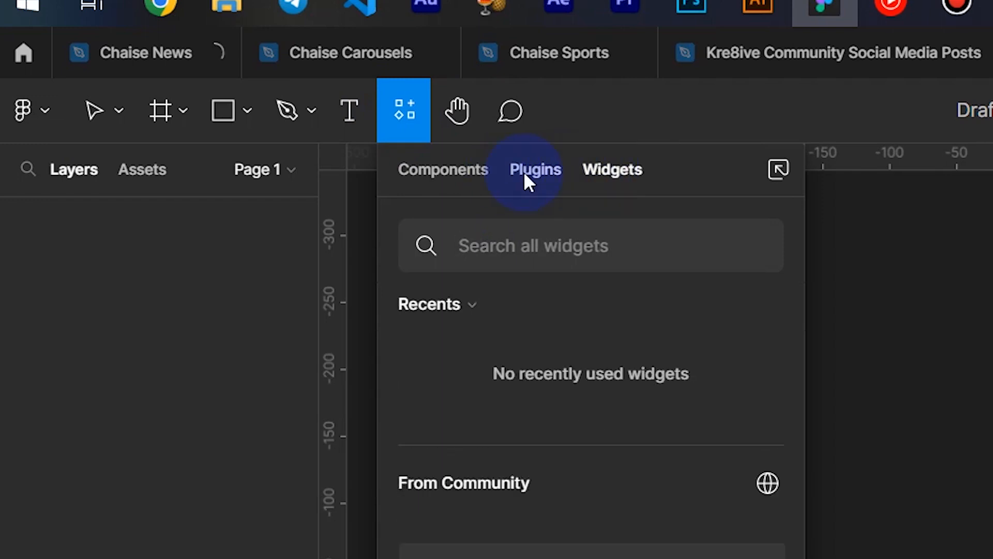
{"action": "left_click", "coordinate": [475, 179]}
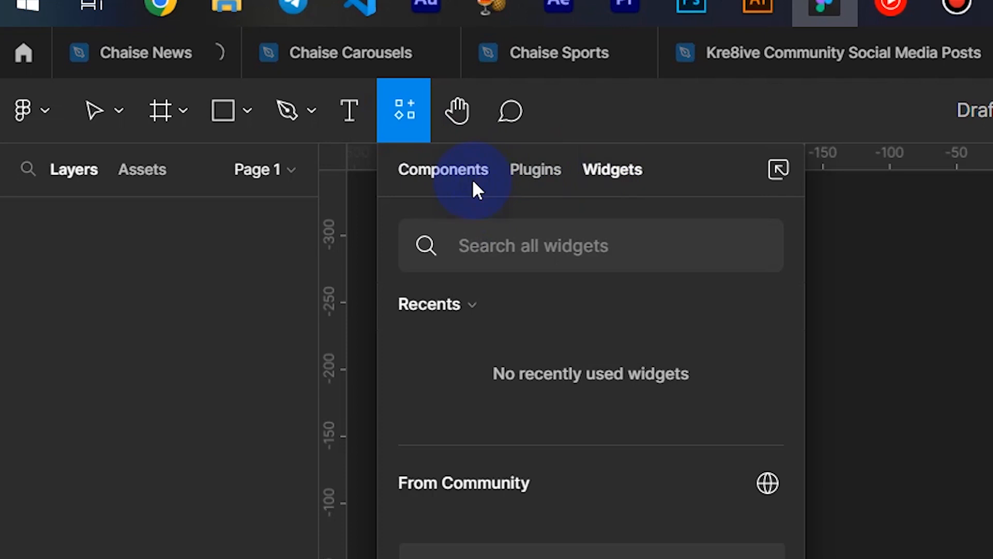
Examine the Text tool, the Pen and Pencil variants, and the list of shape and image placement tools.
{"action": "left_click", "coordinate": [356, 91]}
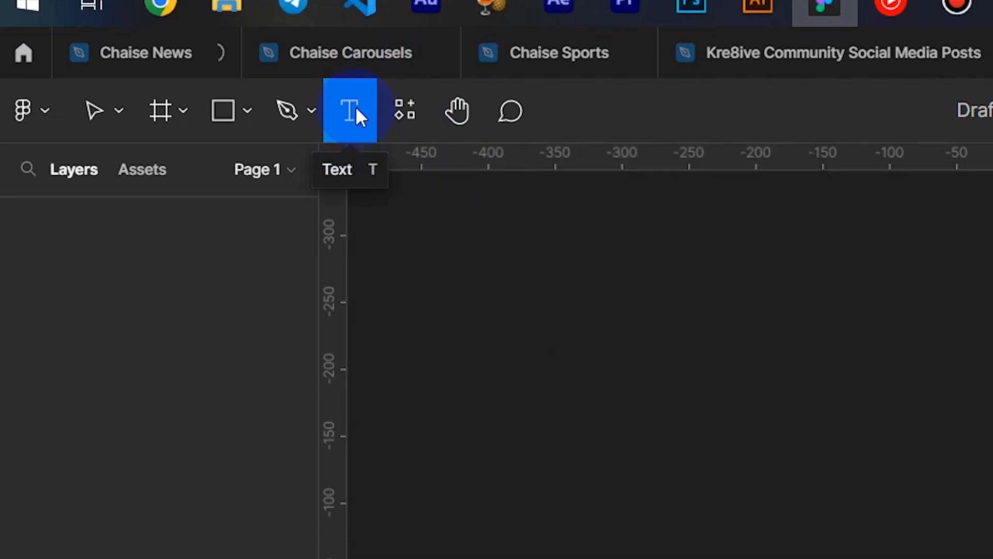
{"action": "left_click", "coordinate": [298, 110]}
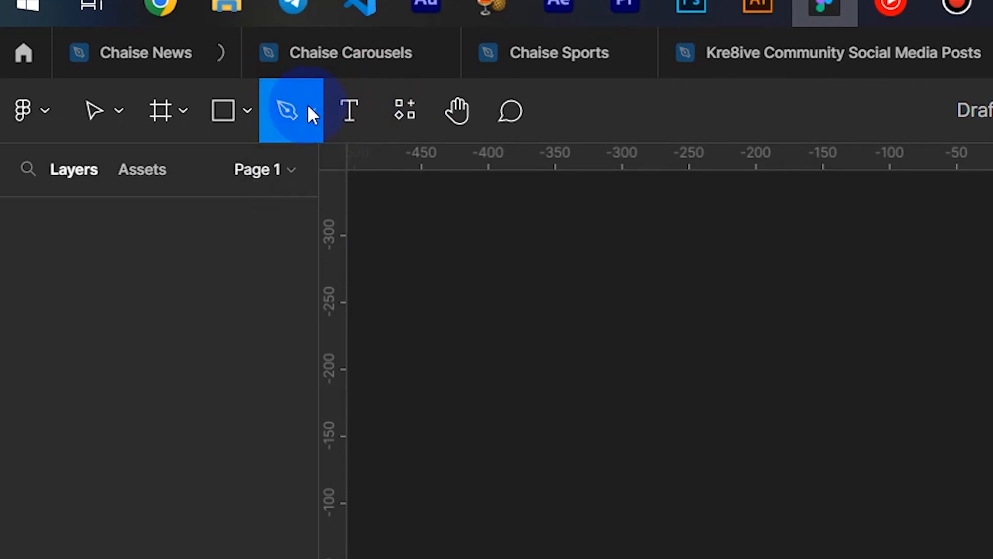
{"action": "left_click", "coordinate": [309, 111]}
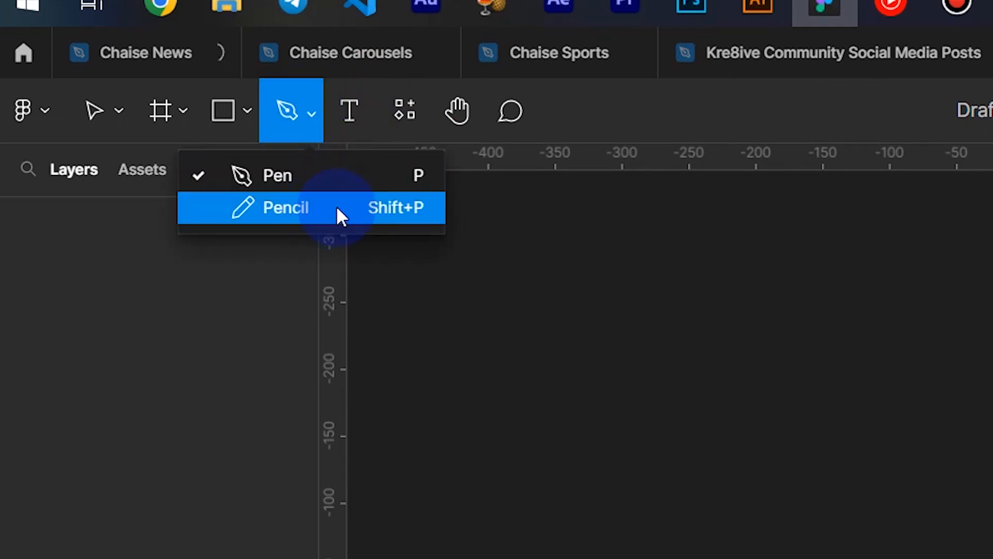
{"action": "left_click", "coordinate": [312, 115]}
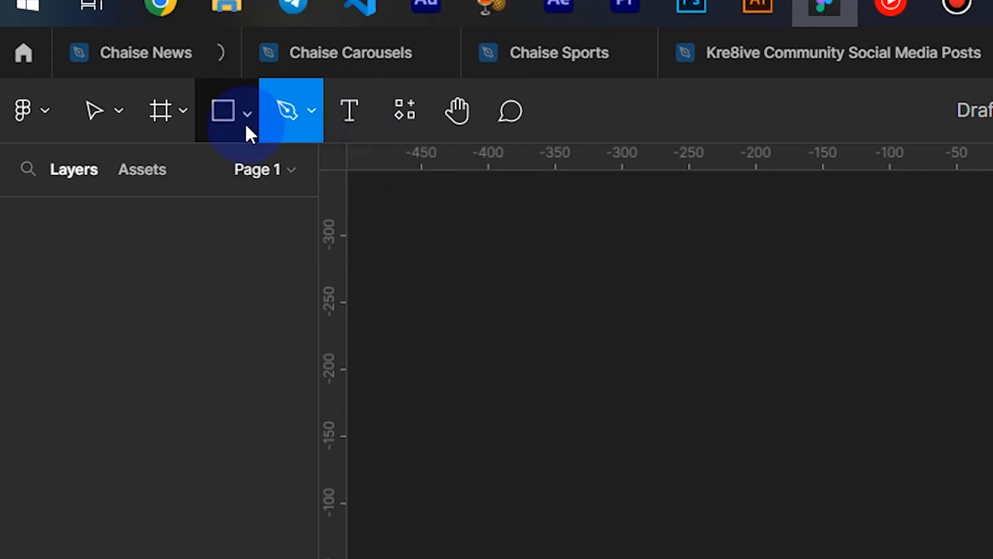
{"action": "left_click", "coordinate": [246, 124]}
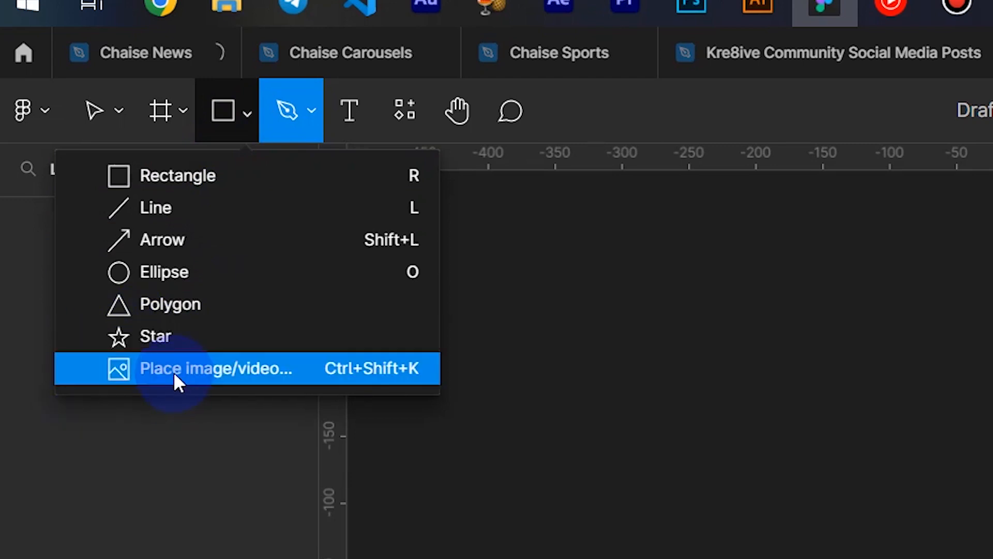
Draw an open three-point path with the Pen tool on the empty canvas and delete it.
{"action": "left_click", "coordinate": [634, 466]}
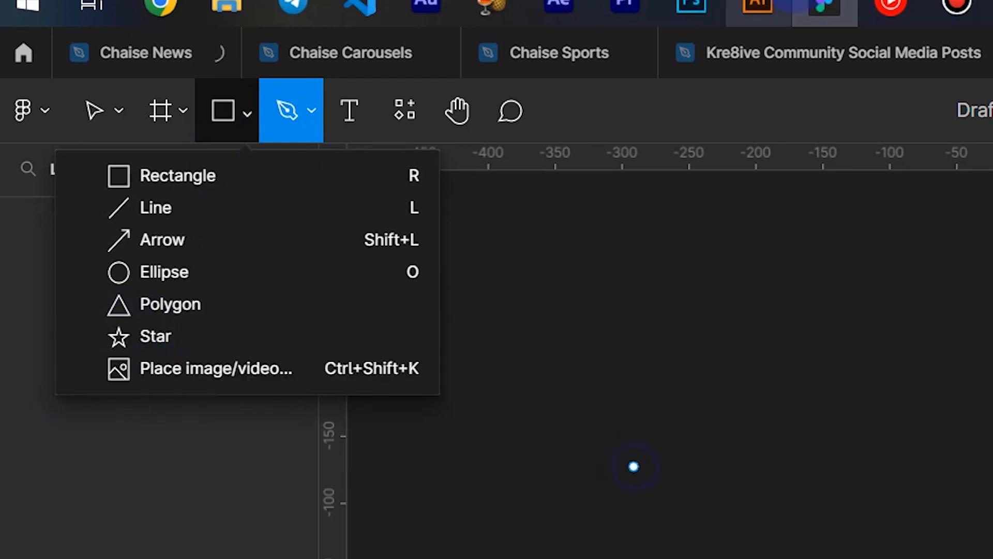
{"action": "left_click", "coordinate": [592, 392]}
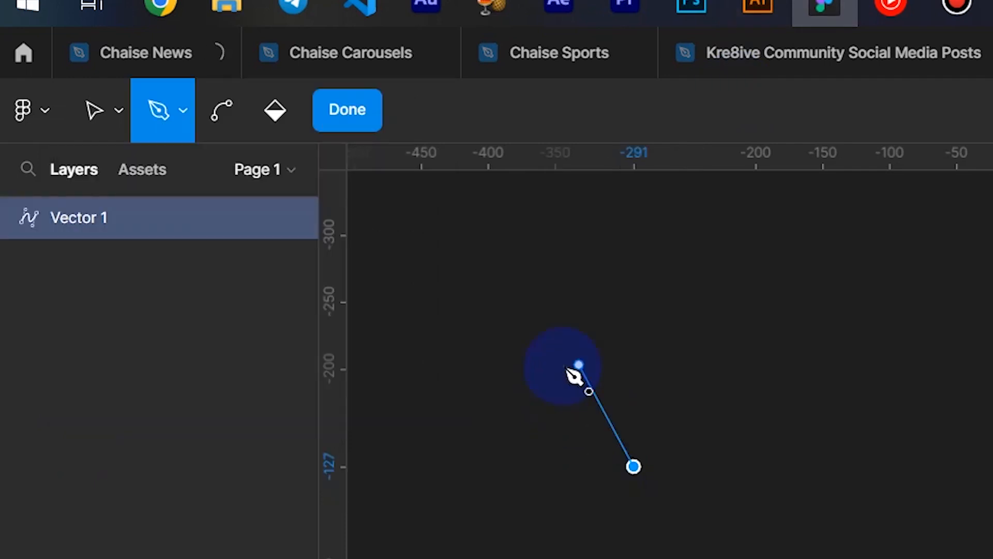
{"action": "left_click", "coordinate": [867, 410]}
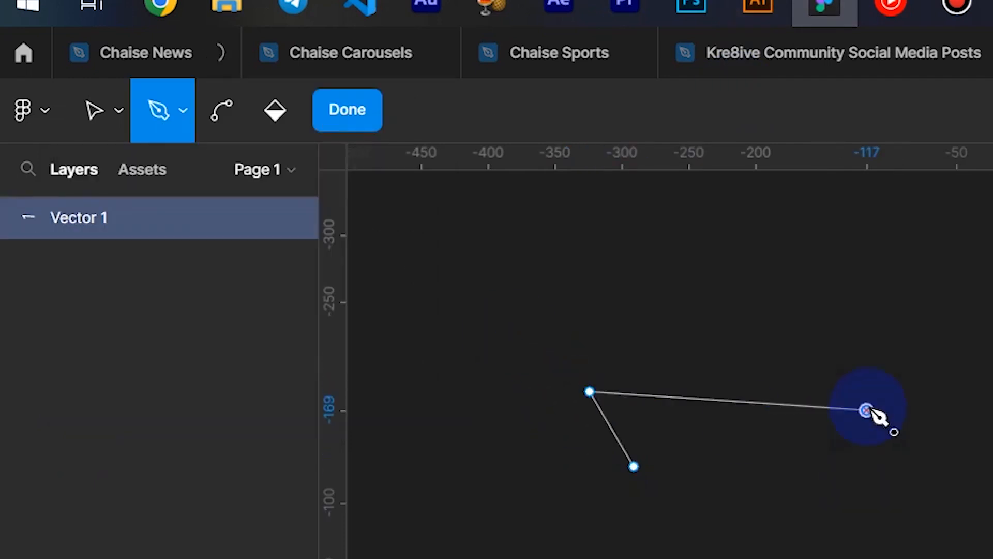
{"action": "key", "text": "Escape"}
{"action": "key", "text": "Delete"}
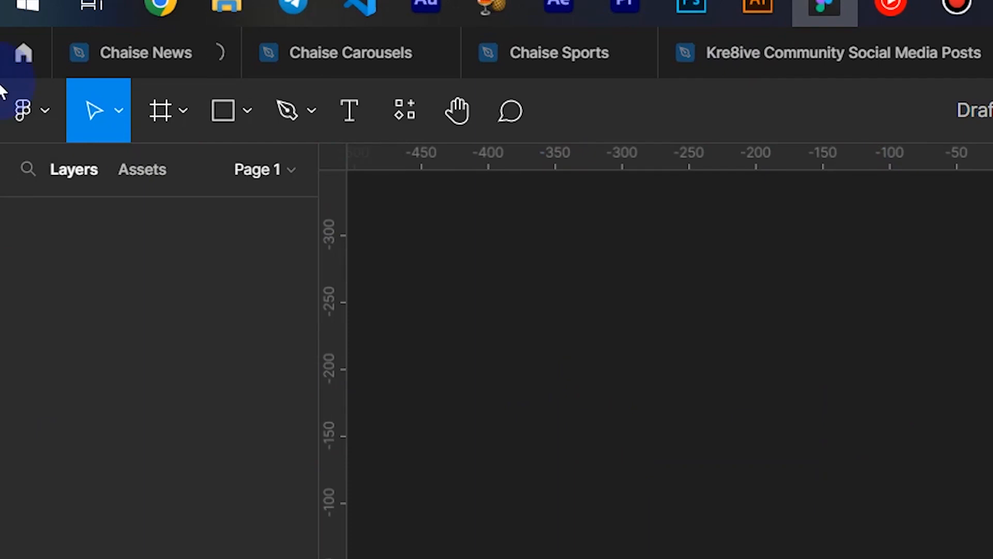
Examine the Frame, Section and Slice tools, the Move and Scale tools, and Figma's main command list.
{"action": "left_click", "coordinate": [184, 115]}
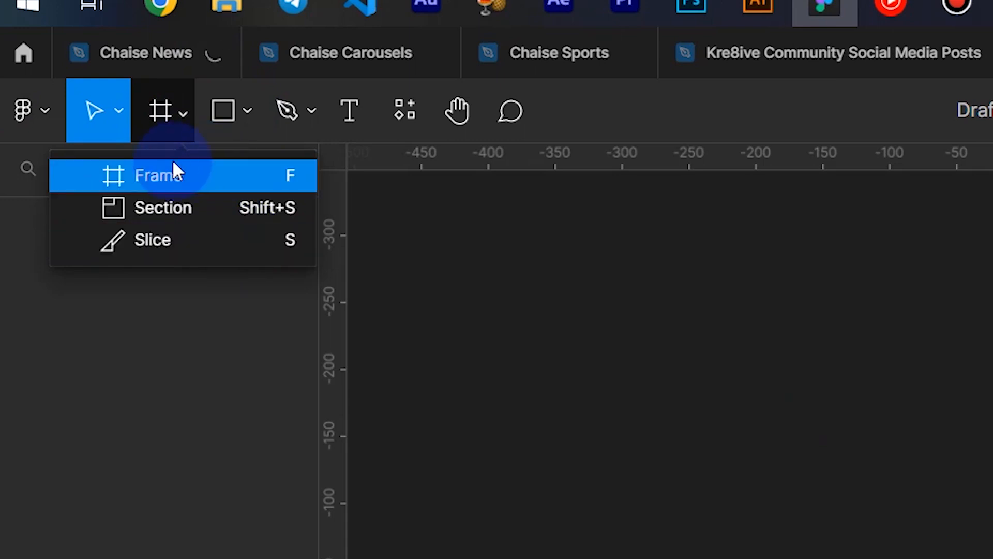
{"action": "left_click", "coordinate": [118, 113]}
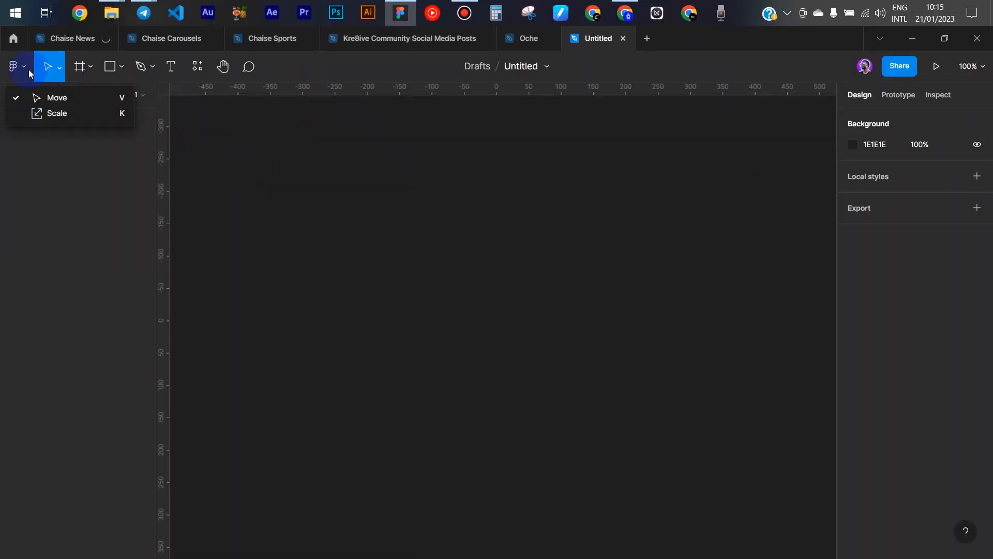
{"action": "left_click", "coordinate": [26, 67]}
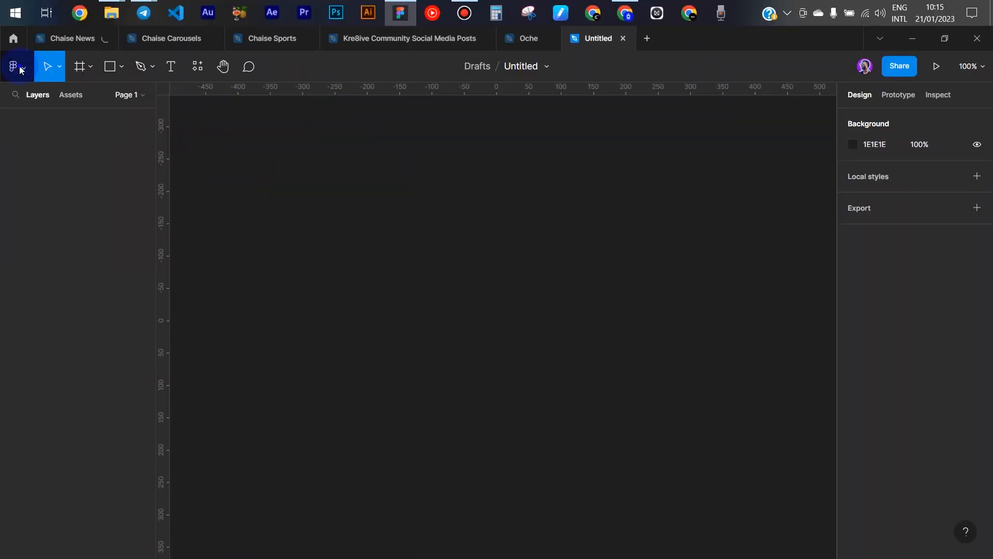
{"action": "left_click", "coordinate": [20, 69]}
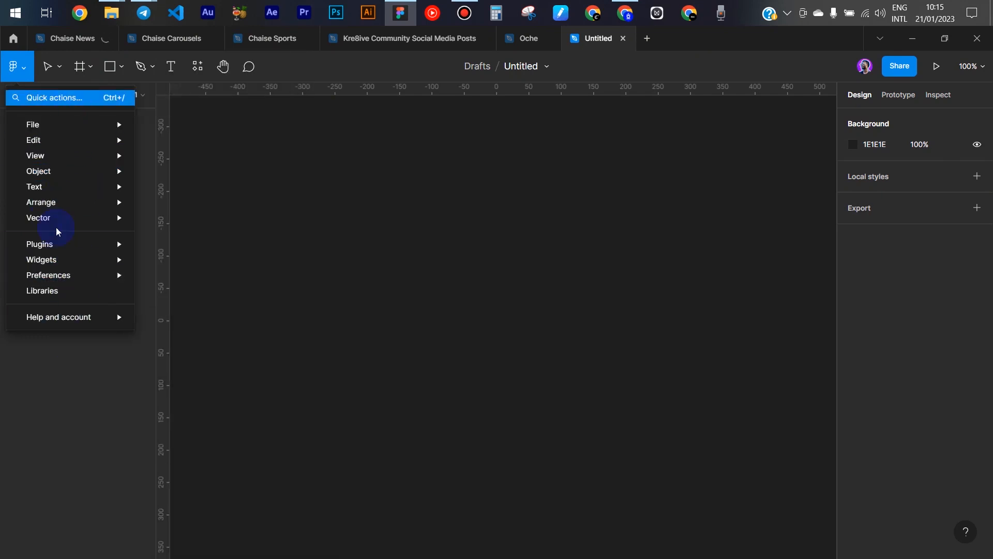
Check the shared screen in the Telegram group call and return to the blank Figma file.
{"action": "left_click", "coordinate": [28, 70]}
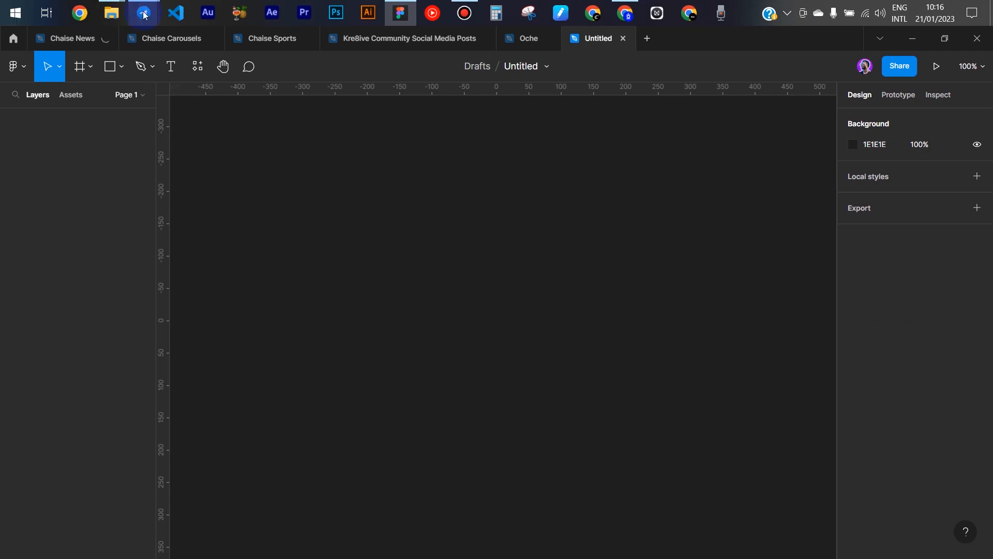
{"action": "mouse_move", "coordinate": [143, 13]}
{"action": "left_click", "coordinate": [254, 97]}
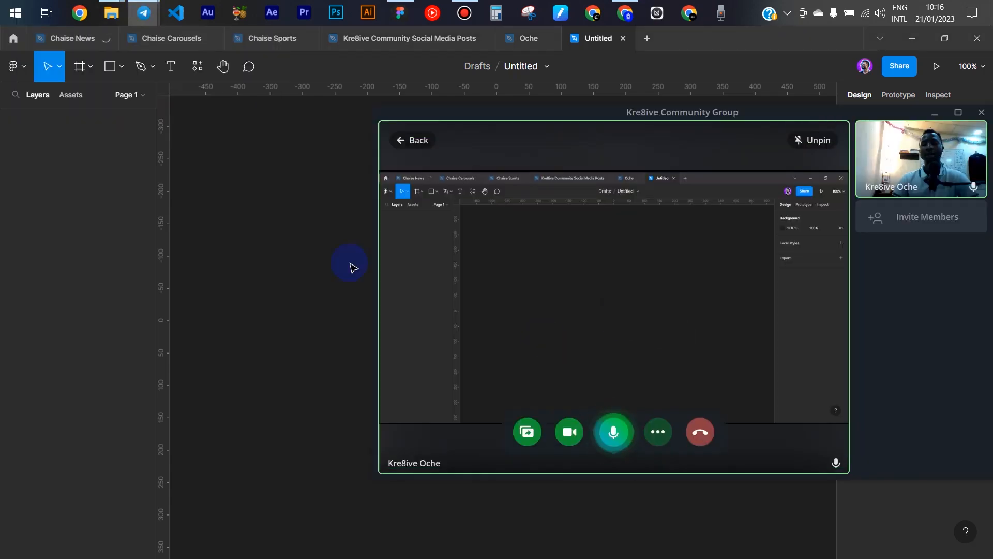
{"action": "left_click", "coordinate": [327, 258]}
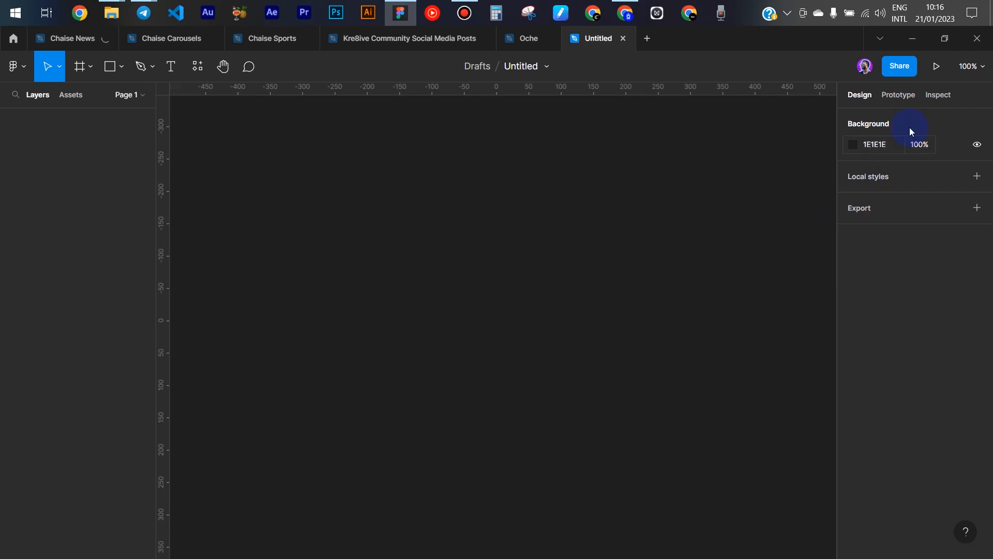
Examine the Prototype and Inspect settings of the empty file and return to the Design settings.
{"action": "left_click", "coordinate": [898, 95]}
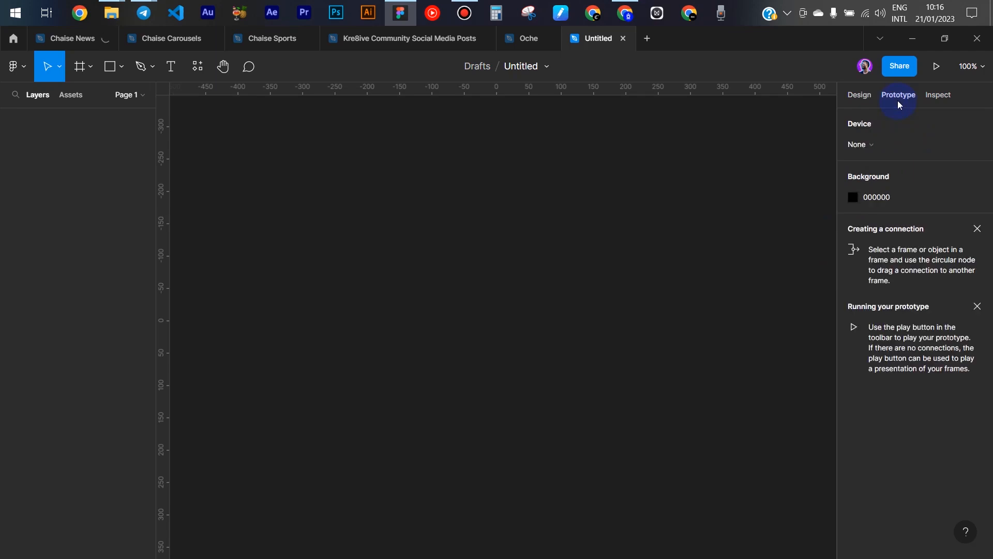
{"action": "left_click", "coordinate": [936, 105]}
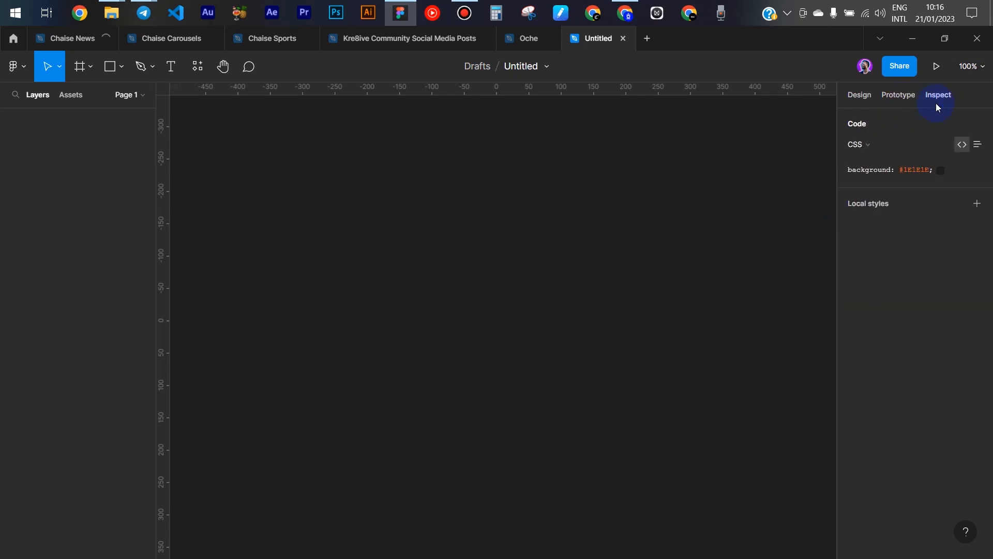
{"action": "left_click", "coordinate": [904, 149]}
{"action": "left_click", "coordinate": [861, 103]}
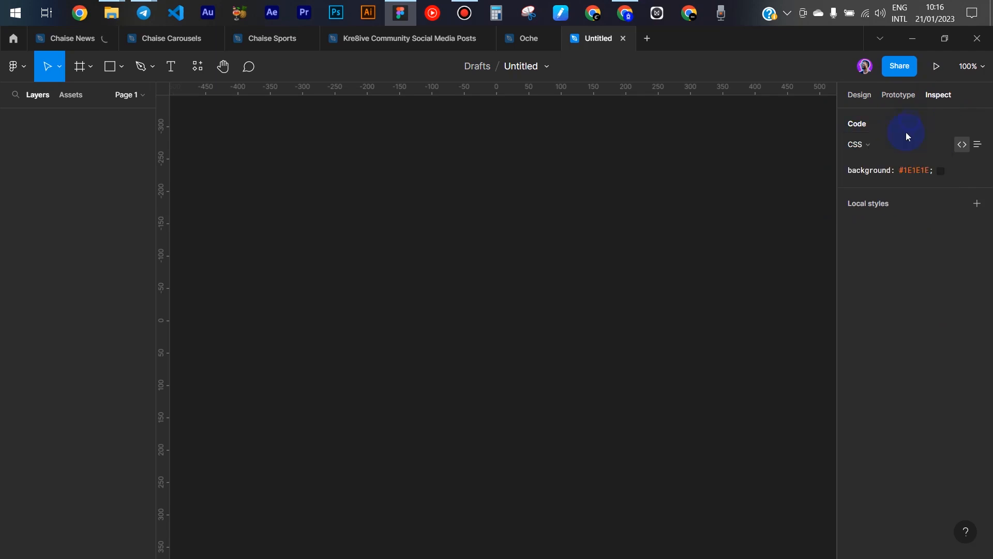
{"action": "left_click", "coordinate": [859, 99]}
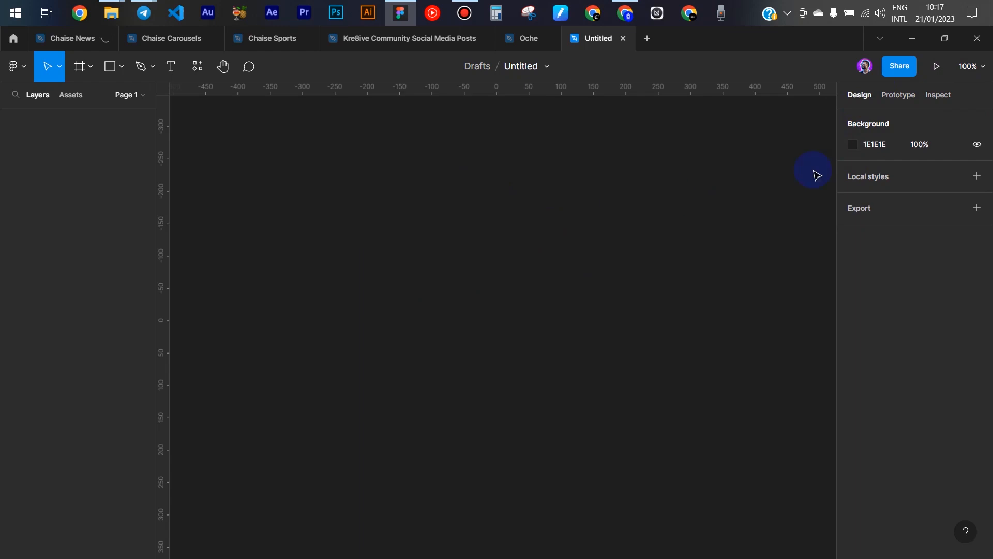
Set the canvas background colour to EFEFEF.
{"action": "left_click", "coordinate": [853, 144]}
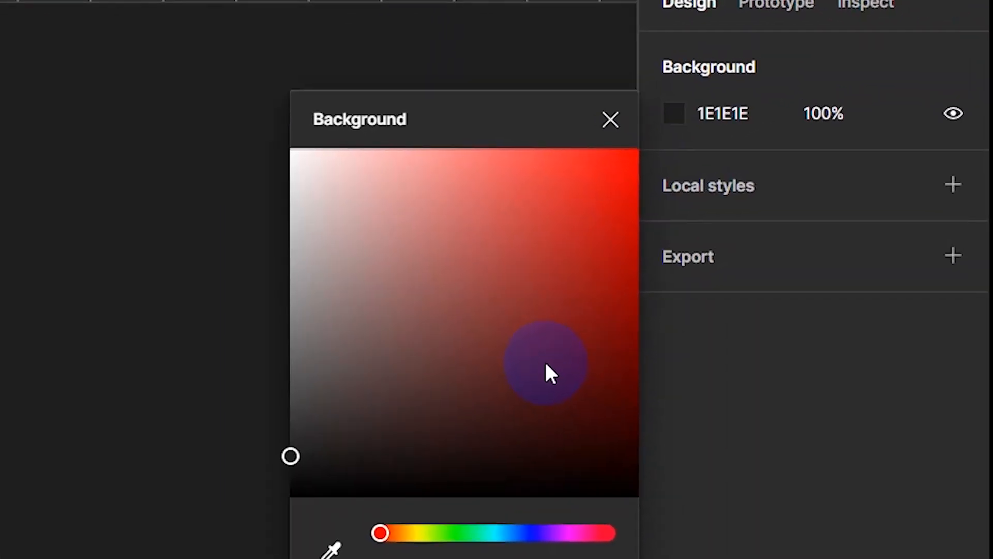
{"action": "type", "text": "EFEFEF"}
{"action": "key", "text": "Return"}
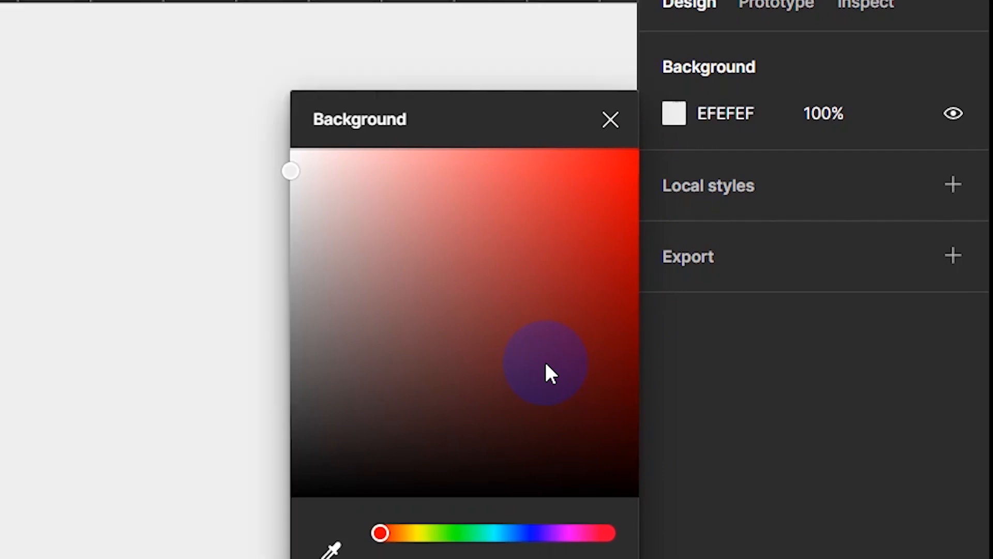
{"action": "left_click", "coordinate": [611, 120]}
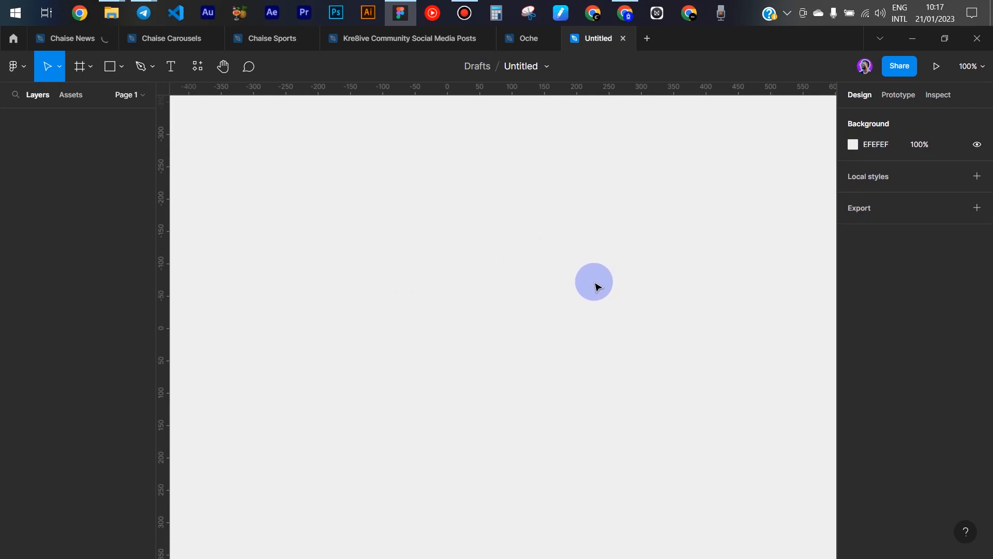
Create a 1080 × 1080 Instagram post frame from the social media presets.
{"action": "left_click", "coordinate": [90, 67]}
{"action": "left_click", "coordinate": [96, 97]}
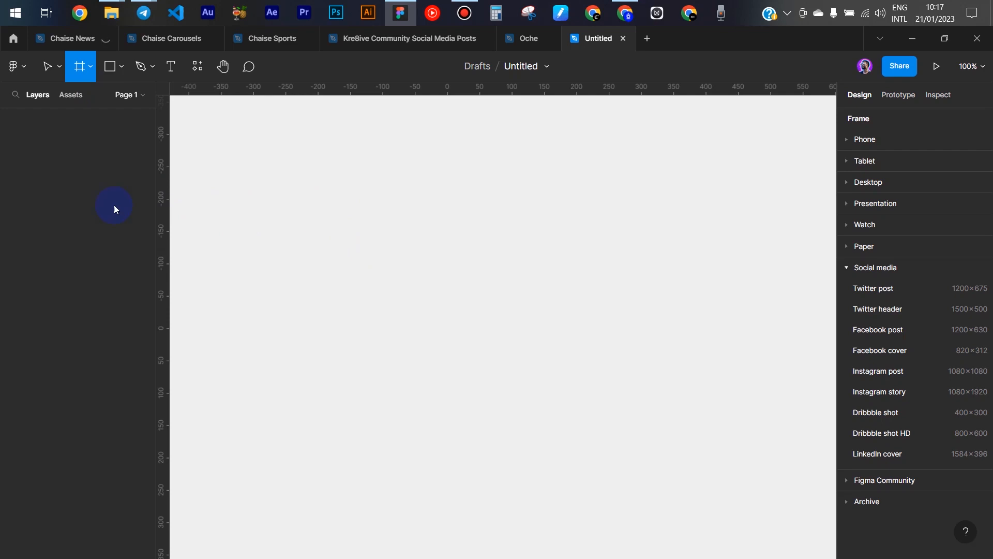
{"action": "left_click", "coordinate": [89, 70]}
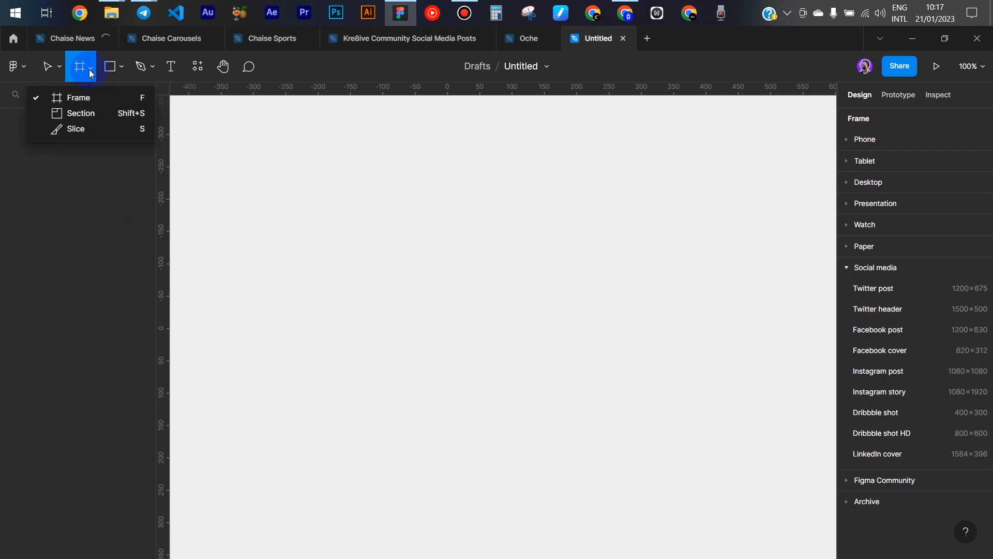
{"action": "left_click", "coordinate": [85, 96]}
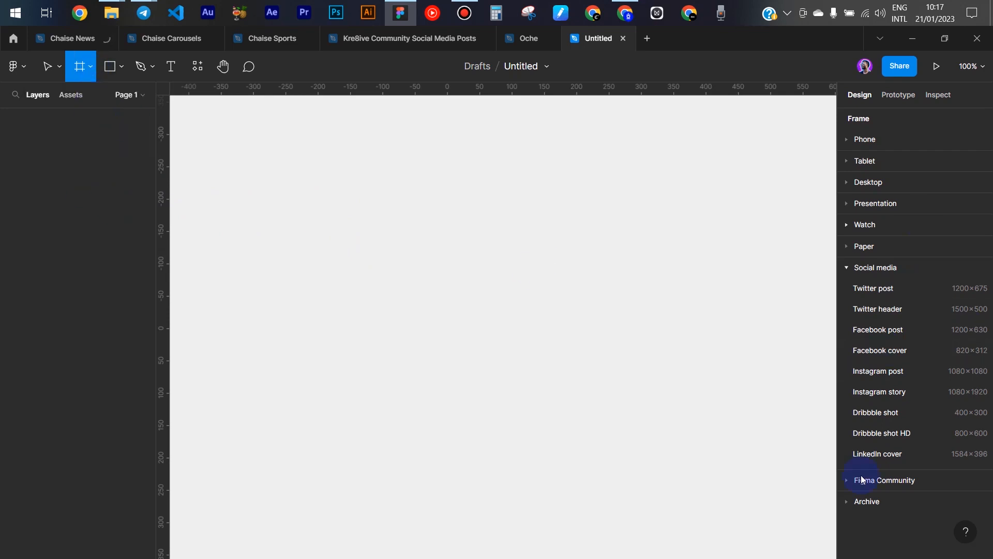
{"action": "left_click", "coordinate": [846, 270]}
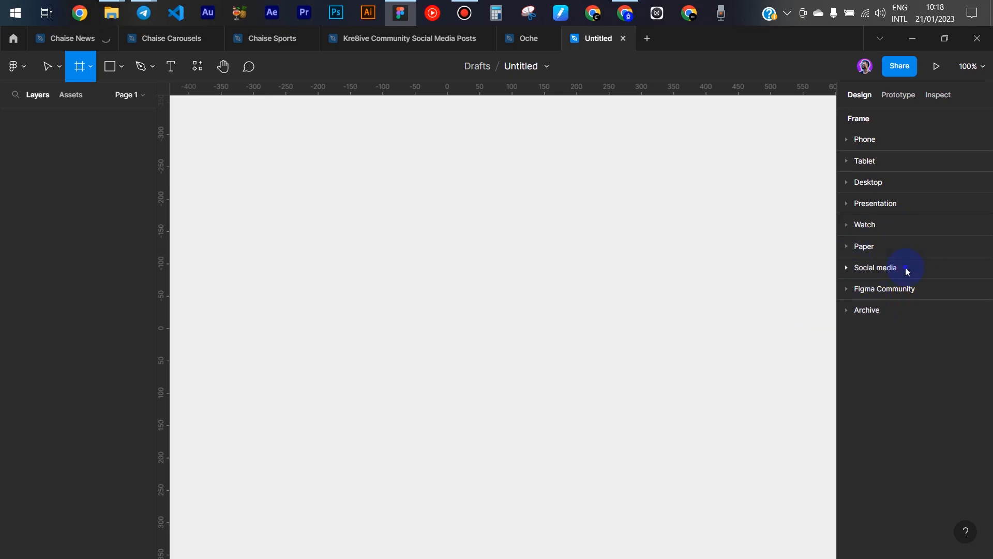
{"action": "left_click", "coordinate": [880, 268]}
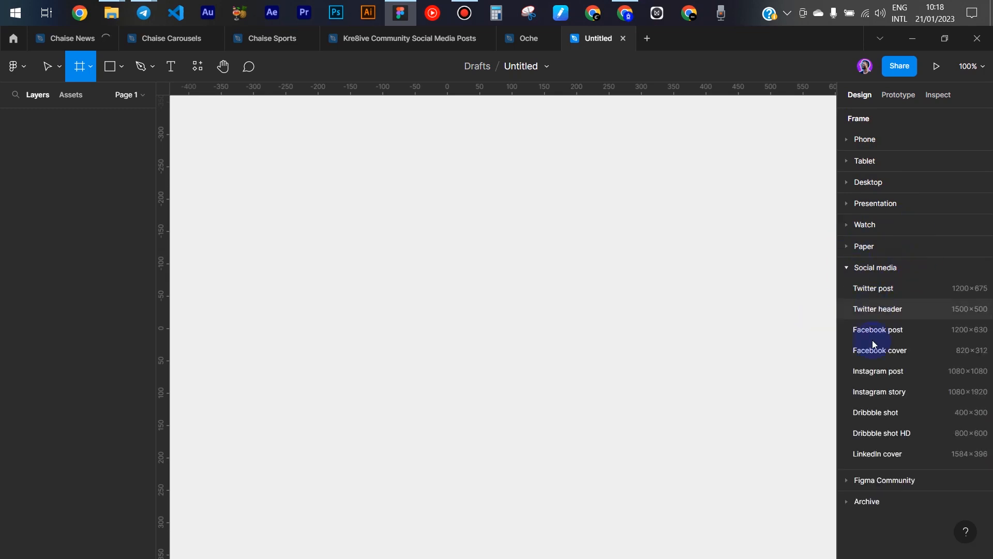
{"action": "left_click", "coordinate": [907, 372]}
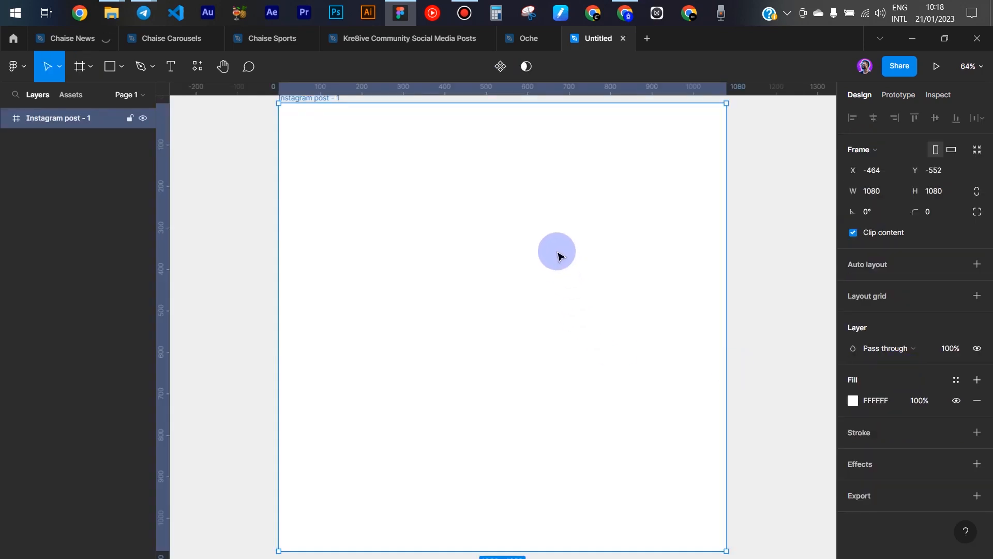
{"action": "scroll", "coordinate": [557, 253], "scroll_direction": "down", "scroll_amount": 3}
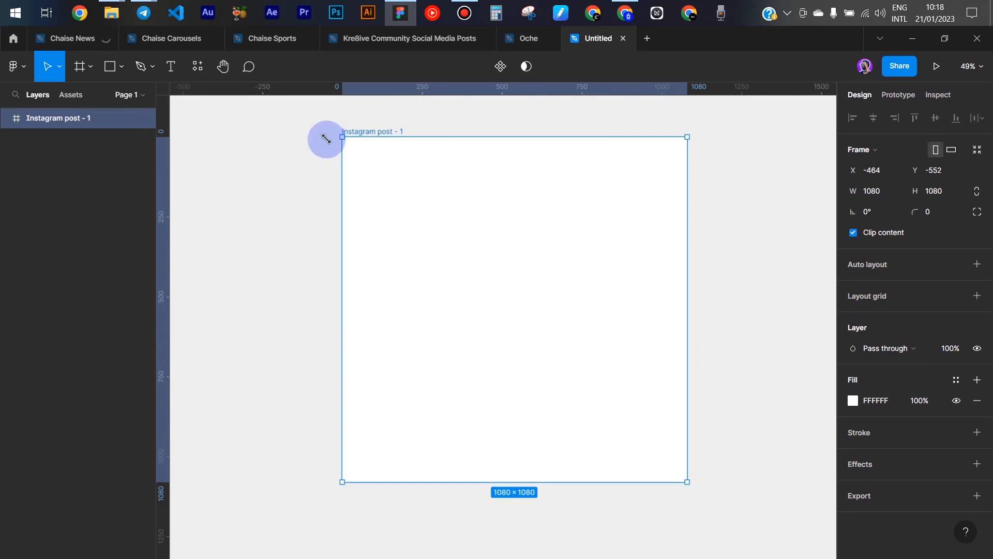
{"action": "left_click", "coordinate": [724, 148]}
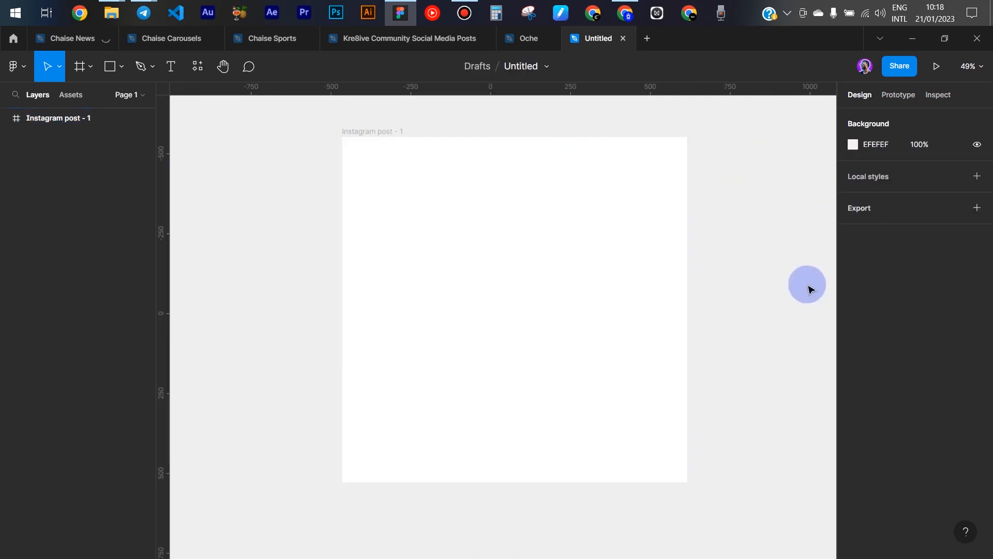
Darken the canvas background to the grey C3C3C3.
{"action": "left_click", "coordinate": [852, 144]}
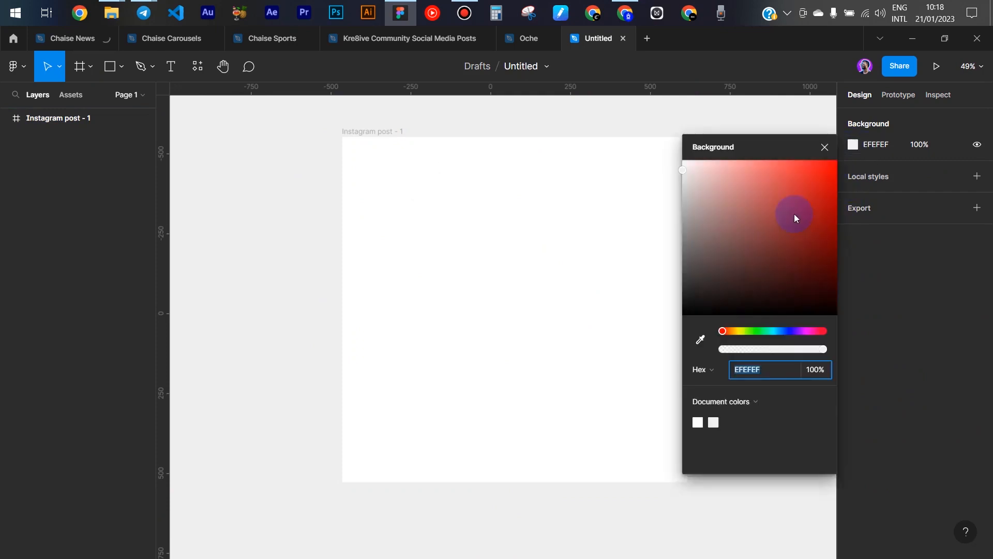
{"action": "left_click_drag", "start_coordinate": [705, 193], "coordinate": [644, 202]}
{"action": "left_click", "coordinate": [825, 148]}
{"action": "left_click", "coordinate": [749, 160]}
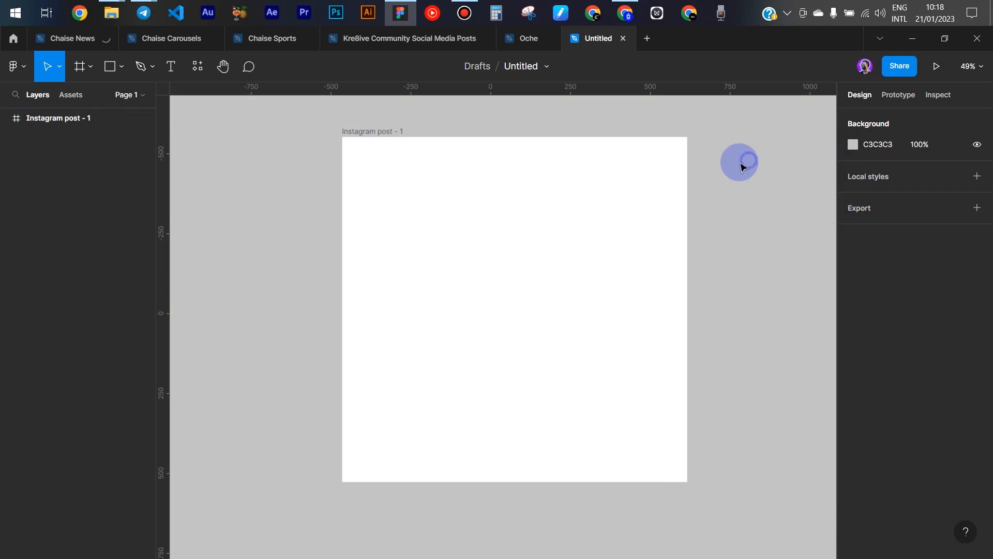
{"action": "left_click", "coordinate": [361, 132]}
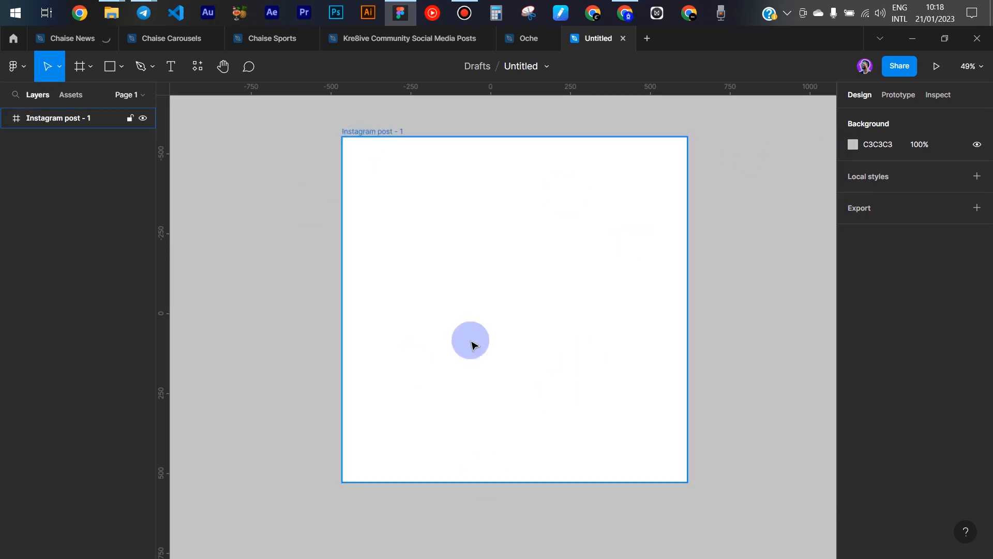
{"action": "left_click", "coordinate": [387, 135]}
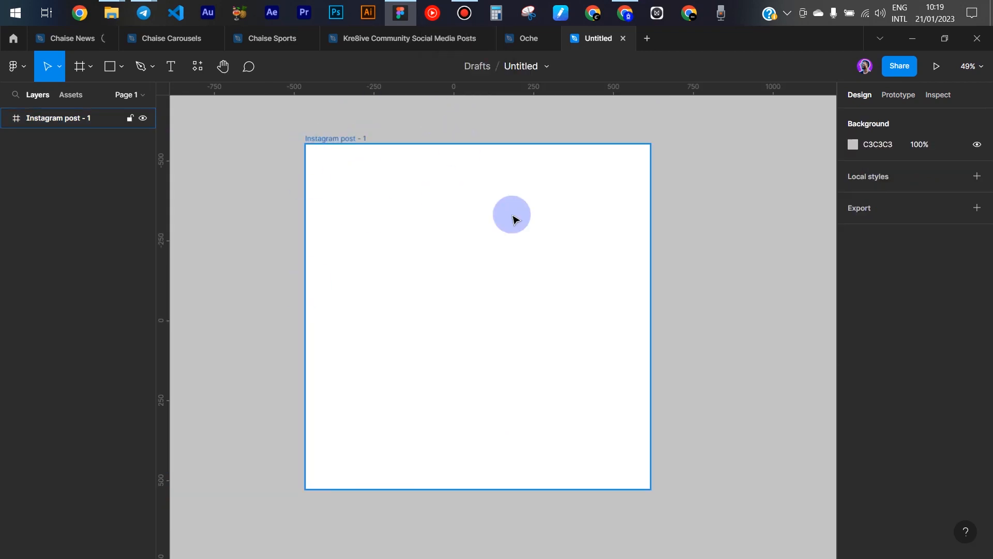
{"action": "left_click_drag", "start_coordinate": [457, 176], "coordinate": [587, 415]}
Add the text "Satisfy your Cravings" on two lines in the empty canvas above the frame and move it to X -622.
{"action": "left_click_drag", "start_coordinate": [480, 301], "coordinate": [474, 300]}
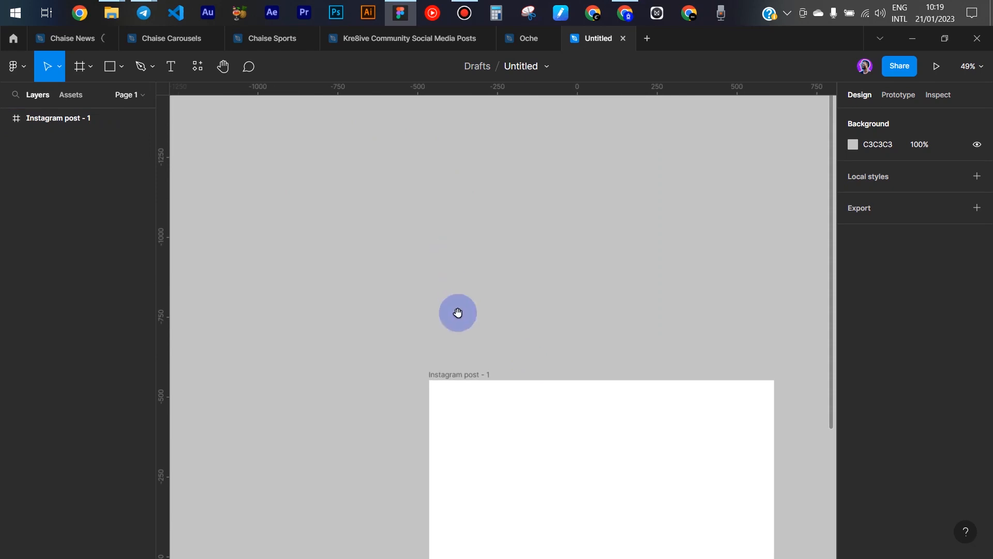
{"action": "left_click_drag", "start_coordinate": [418, 272], "coordinate": [415, 303]}
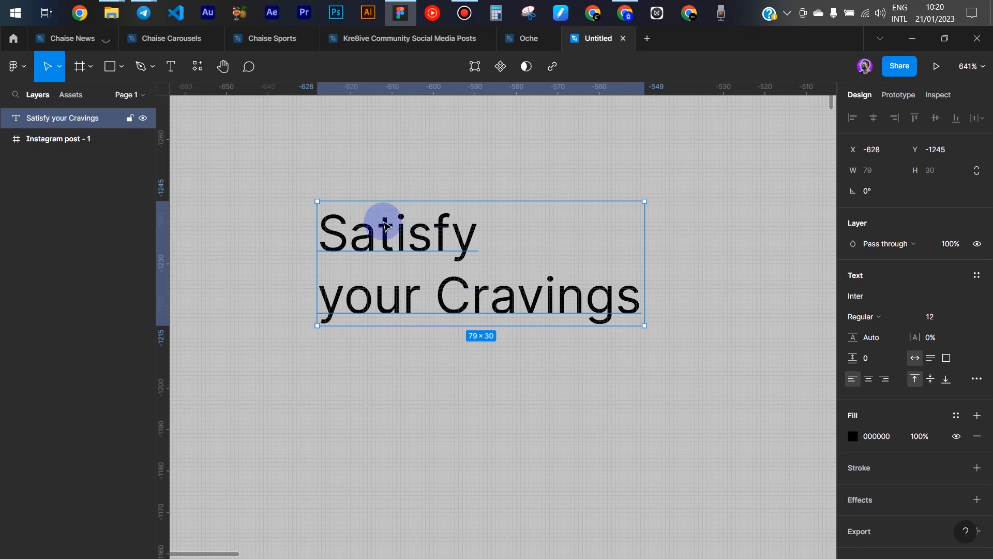
{"action": "key", "text": "Right"}
{"action": "left_click_drag", "start_coordinate": [480, 174], "coordinate": [412, 226]}
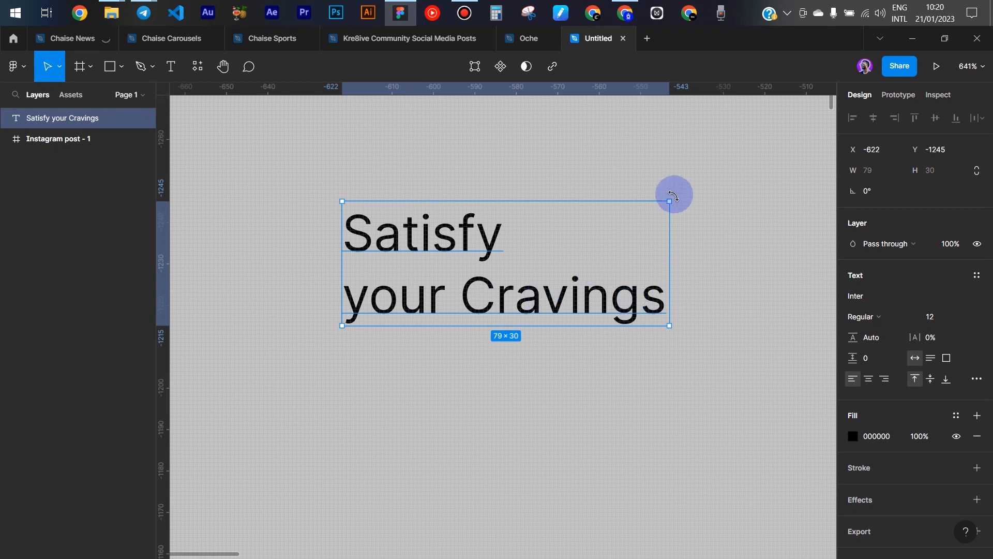
Try to resize the text by its corner with the Move tool, and restore its box to auto width.
{"action": "left_click_drag", "start_coordinate": [668, 201], "coordinate": [773, 164]}
{"action": "left_click_drag", "start_coordinate": [472, 318], "coordinate": [660, 209]}
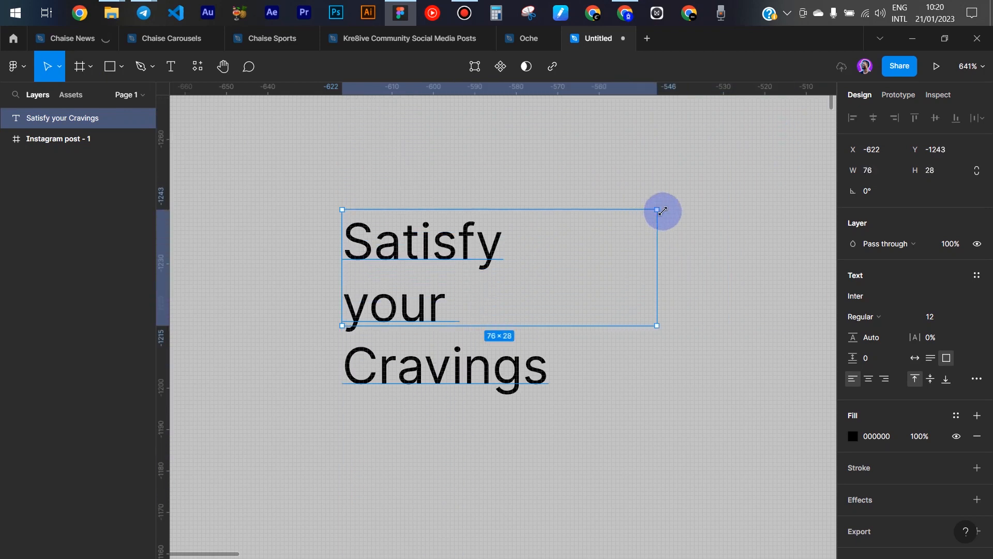
{"action": "double_click", "coordinate": [660, 263]}
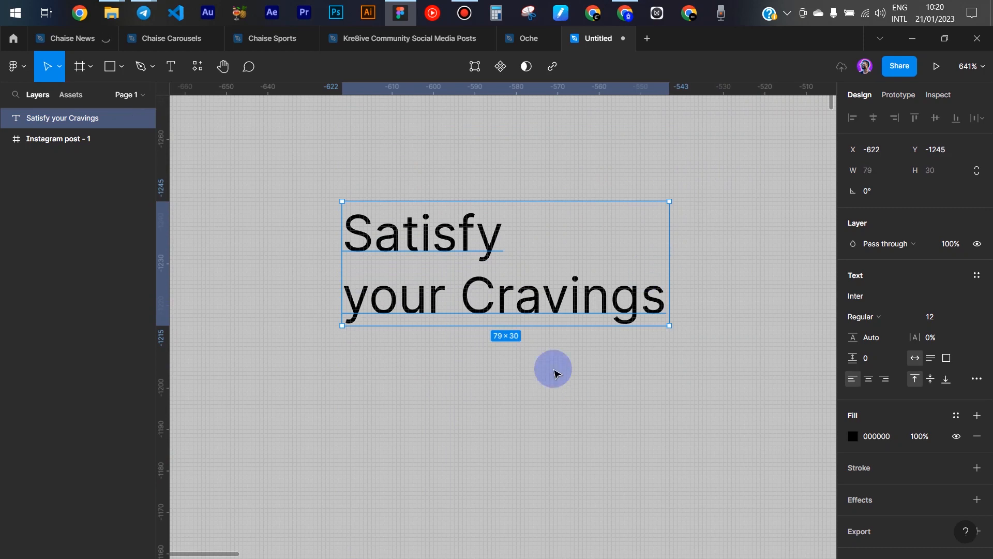
Enlarge the text proportionally with the Scale tool to about 443 × 164.
{"action": "left_click", "coordinate": [60, 67]}
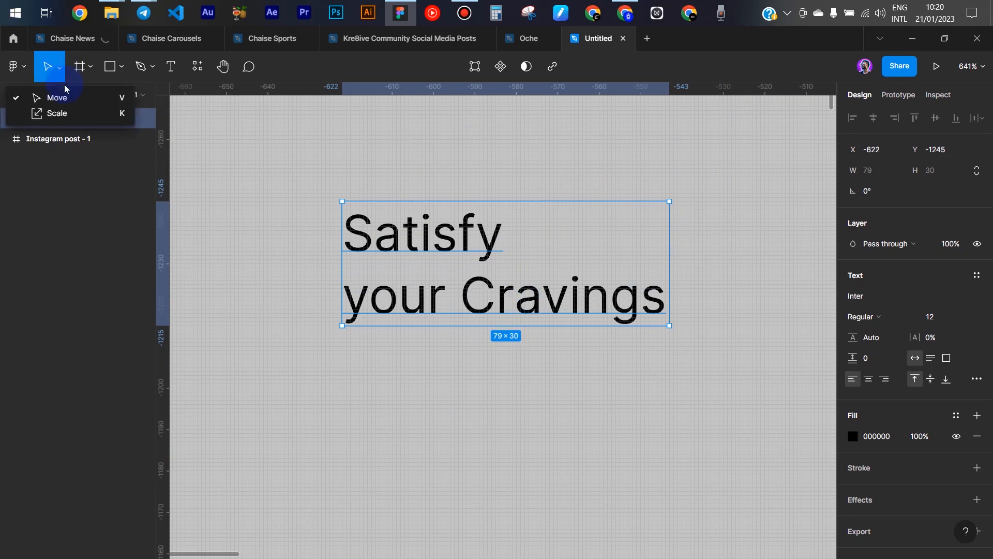
{"action": "left_click", "coordinate": [165, 164]}
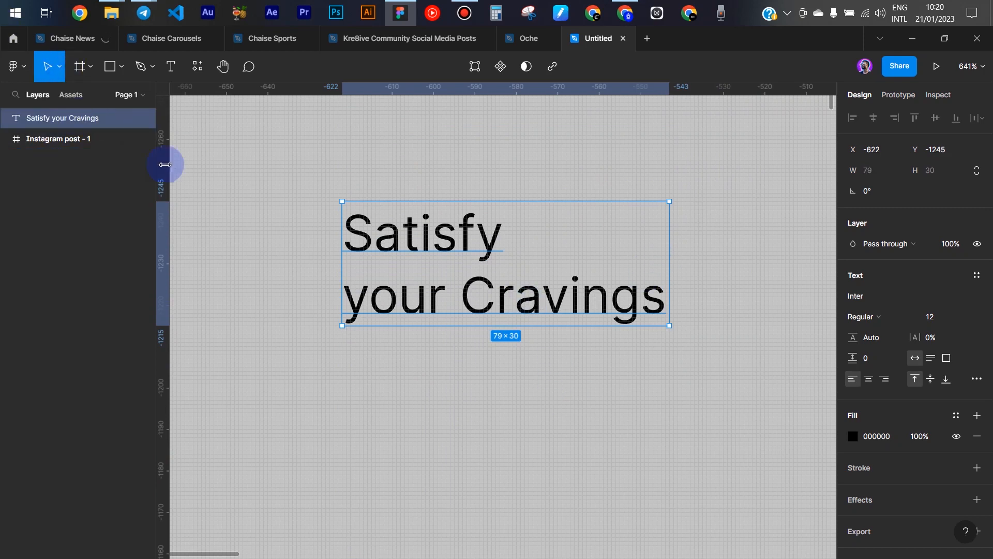
{"action": "key", "text": "k"}
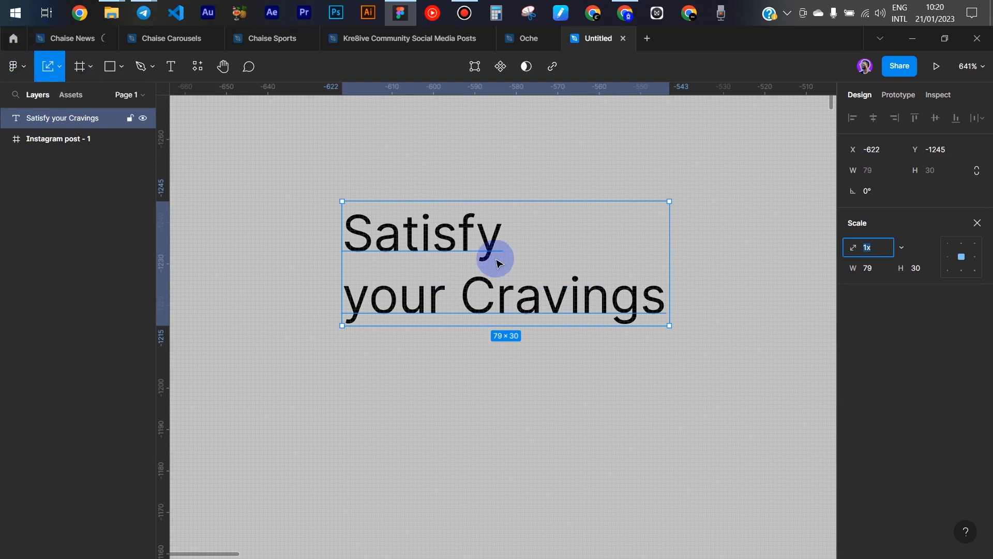
{"action": "scroll", "coordinate": [501, 250], "scroll_direction": "down", "scroll_amount": 1}
{"action": "scroll", "coordinate": [501, 252], "scroll_direction": "down", "scroll_amount": 8}
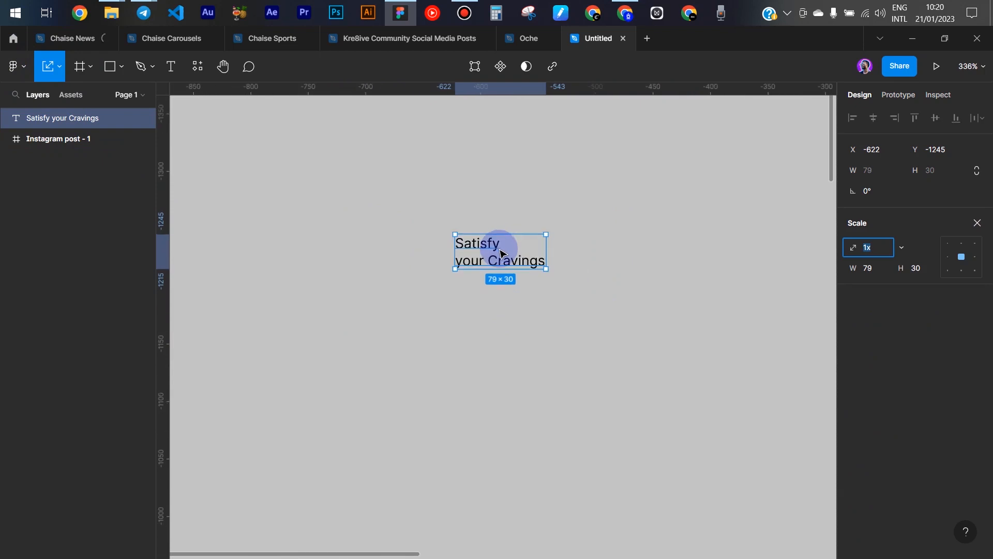
{"action": "left_click_drag", "start_coordinate": [528, 253], "coordinate": [770, 304]}
{"action": "scroll", "coordinate": [621, 286], "scroll_direction": "down", "scroll_amount": 5}
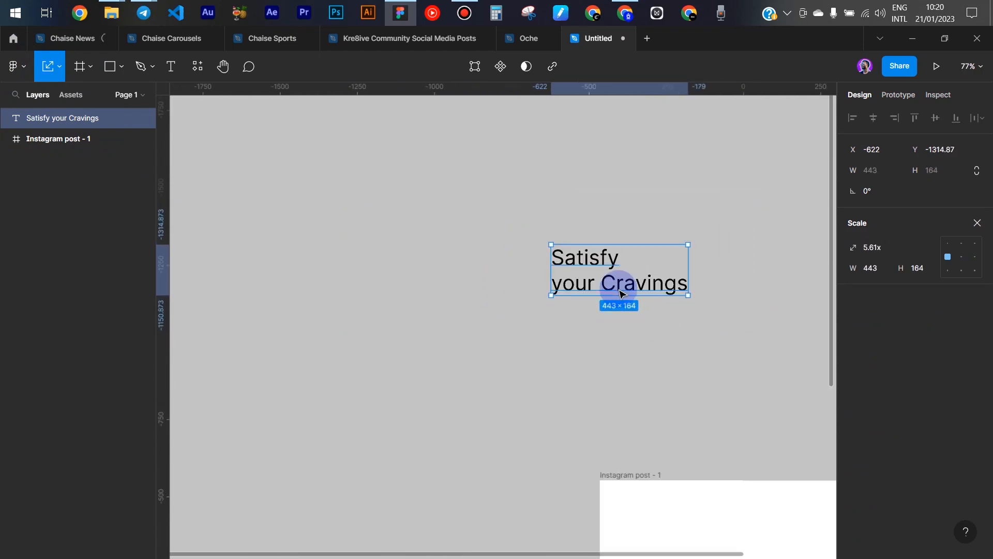
Move the text onto the upper part of the Instagram post frame and scale it up to about 789 × 292.
{"action": "left_click_drag", "start_coordinate": [748, 464], "coordinate": [728, 495]}
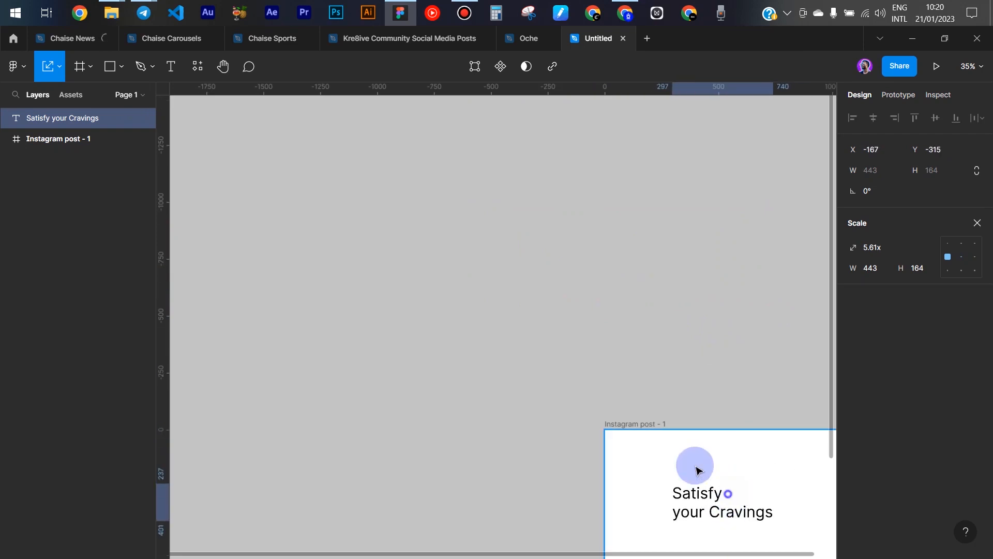
{"action": "left_click_drag", "start_coordinate": [531, 324], "coordinate": [702, 488]}
{"action": "left_click_drag", "start_coordinate": [585, 381], "coordinate": [529, 255]}
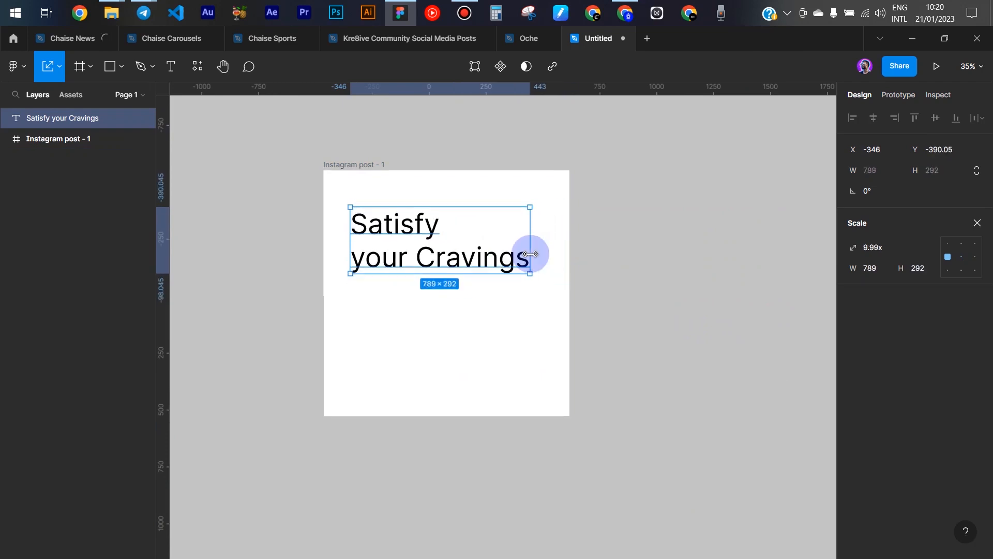
{"action": "left_click", "coordinate": [606, 300]}
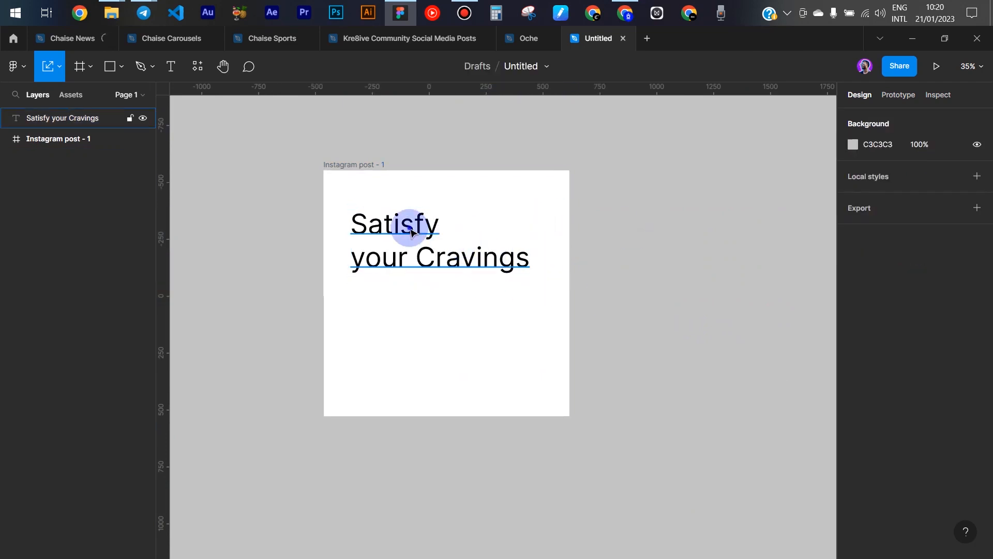
Move the "Satisfy your Cravings" text to X -372, Y -441 and place the barbecue_PNG14 image from File Explorer in the frame below it.
{"action": "left_click_drag", "start_coordinate": [412, 233], "coordinate": [406, 221]}
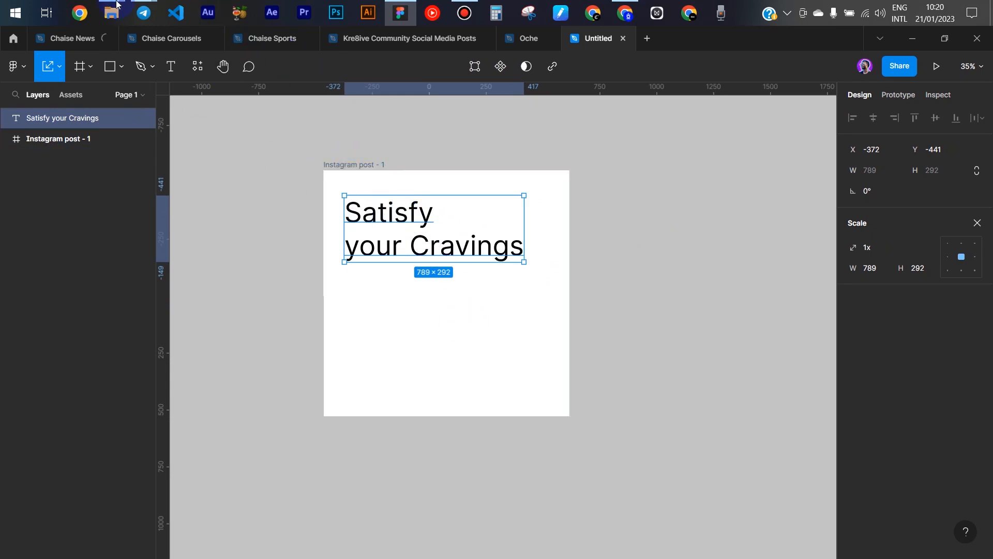
{"action": "mouse_move", "coordinate": [111, 13]}
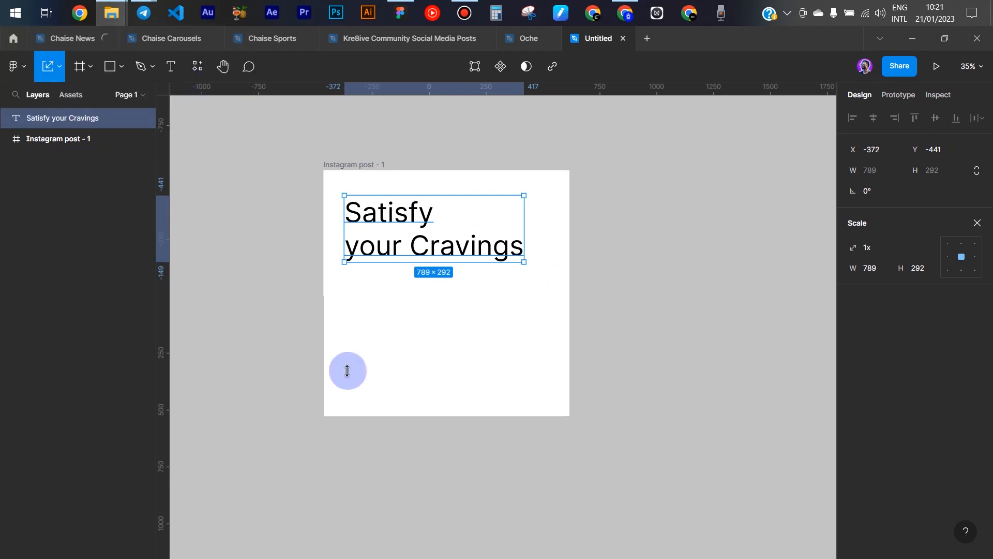
{"action": "left_click_drag", "start_coordinate": [441, 322], "coordinate": [454, 347]}
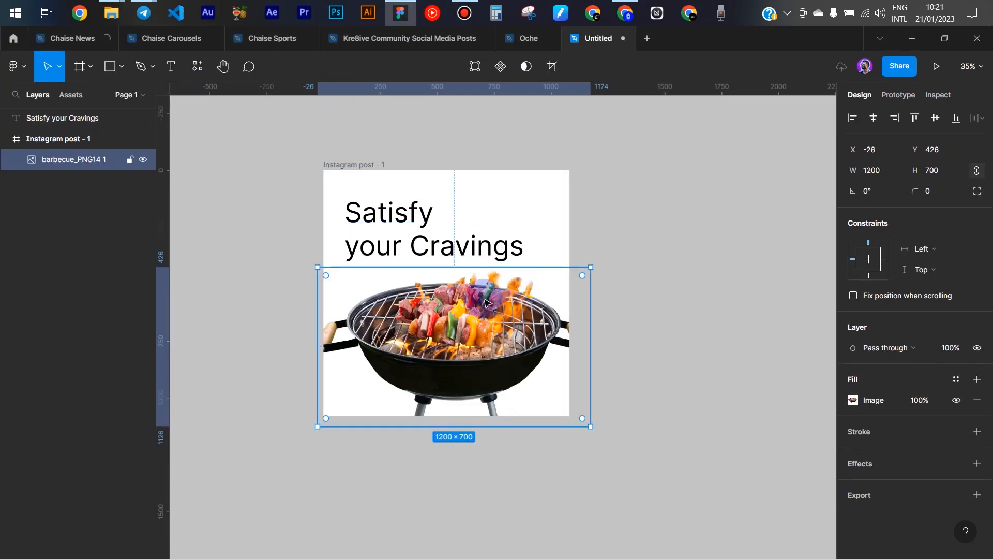
{"action": "key", "text": "Escape"}
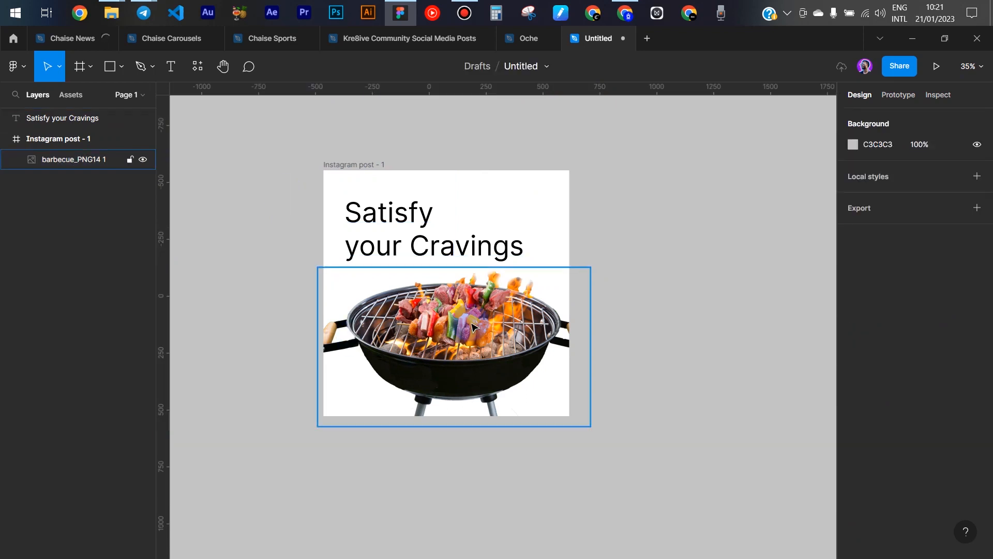
Move the barbecue image out onto the empty canvas beside the frame, and the "Spicy 'n' Hot" text to the canvas above the frame.
{"action": "left_click_drag", "start_coordinate": [472, 326], "coordinate": [770, 325]}
{"action": "scroll", "coordinate": [689, 331], "scroll_direction": "right", "scroll_amount": 5}
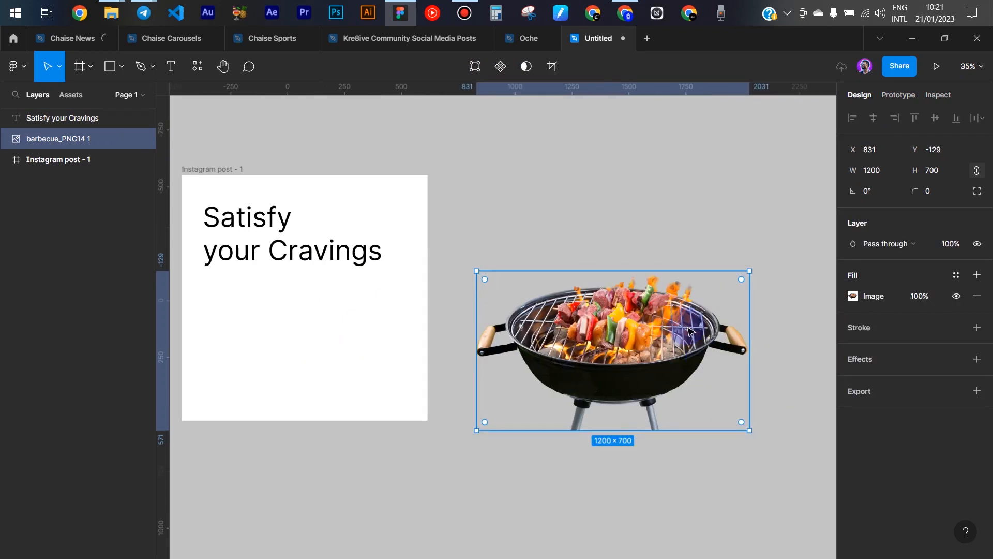
{"action": "scroll", "coordinate": [388, 253], "scroll_direction": "left", "scroll_amount": 1}
{"action": "scroll", "coordinate": [388, 253], "scroll_direction": "left", "scroll_amount": 3}
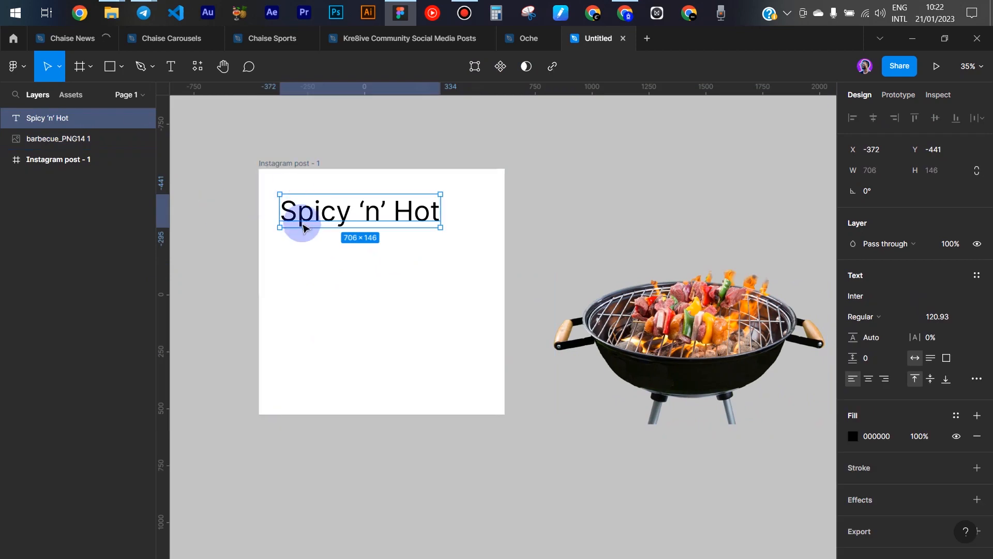
{"action": "left_click_drag", "start_coordinate": [304, 228], "coordinate": [421, 141]}
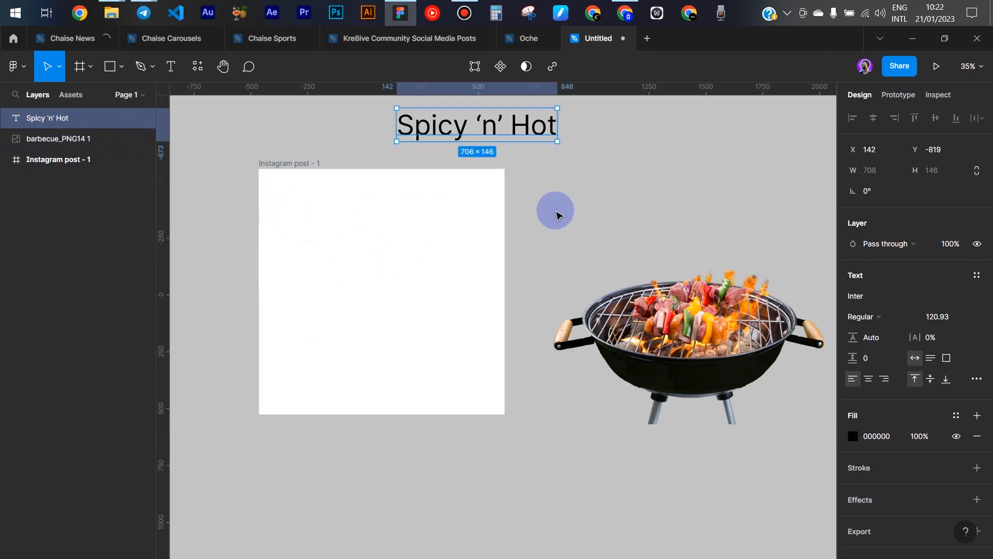
{"action": "scroll", "coordinate": [496, 240], "scroll_direction": "left", "scroll_amount": 3}
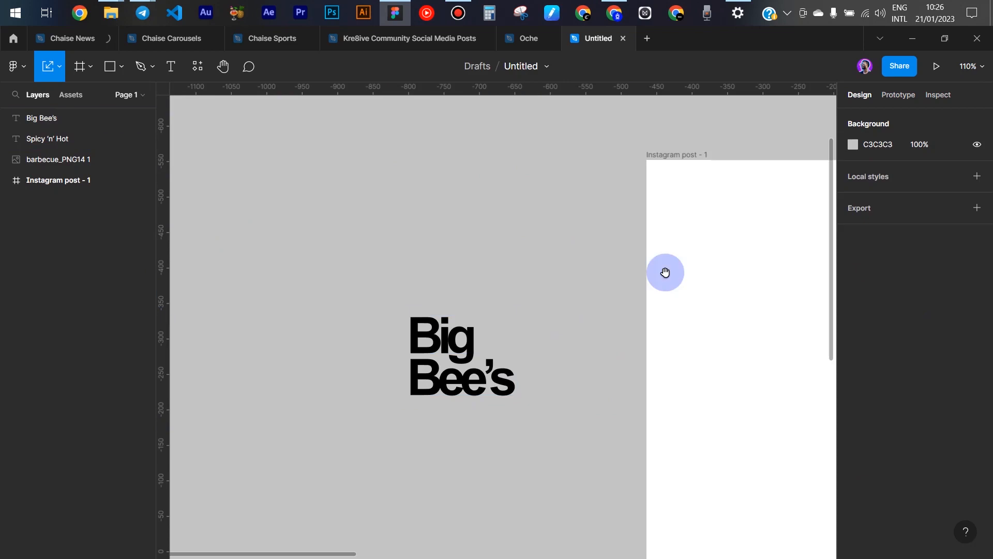
{"action": "scroll", "coordinate": [288, 222], "scroll_direction": "right", "scroll_amount": 5}
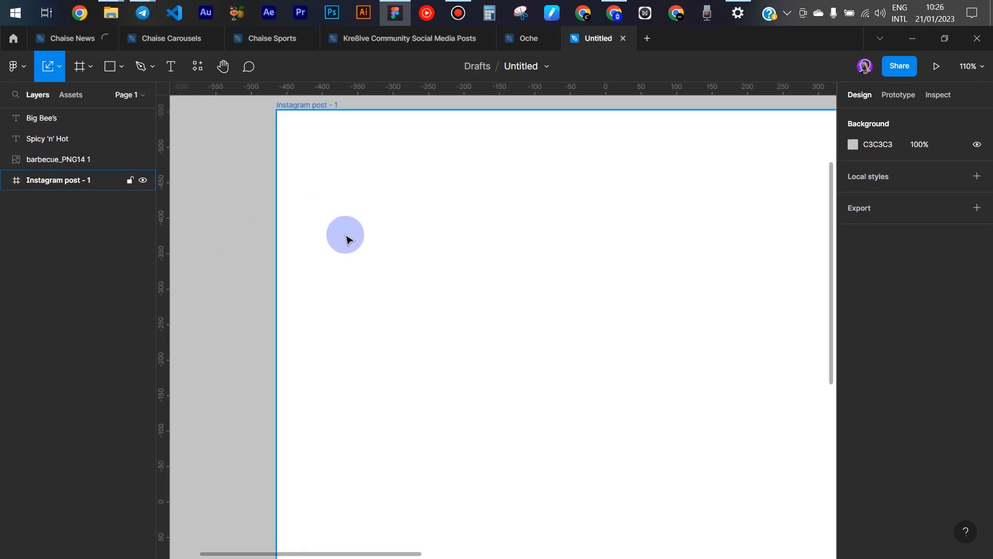
{"action": "scroll", "coordinate": [392, 260], "scroll_direction": "down", "scroll_amount": 5}
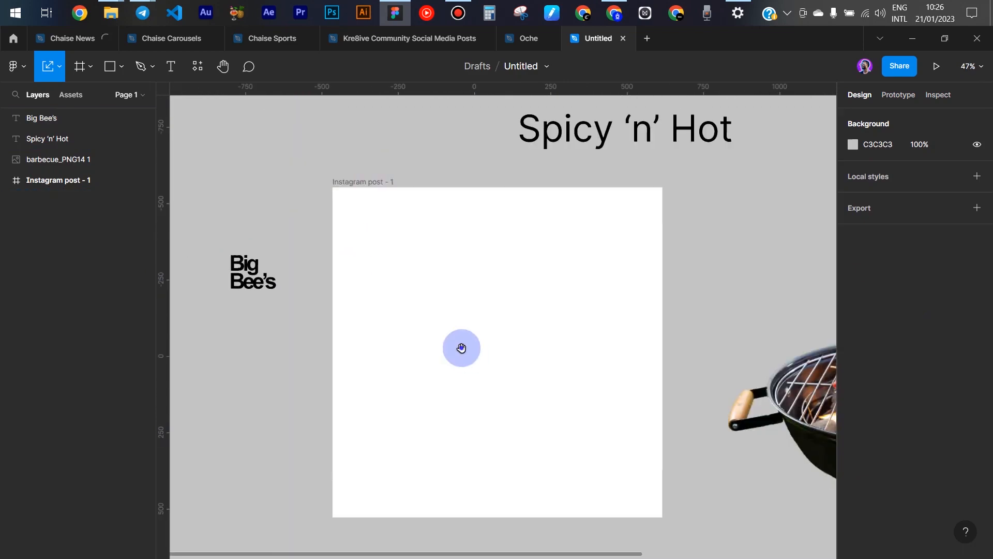
{"action": "left_click_drag", "start_coordinate": [466, 348], "coordinate": [435, 324]}
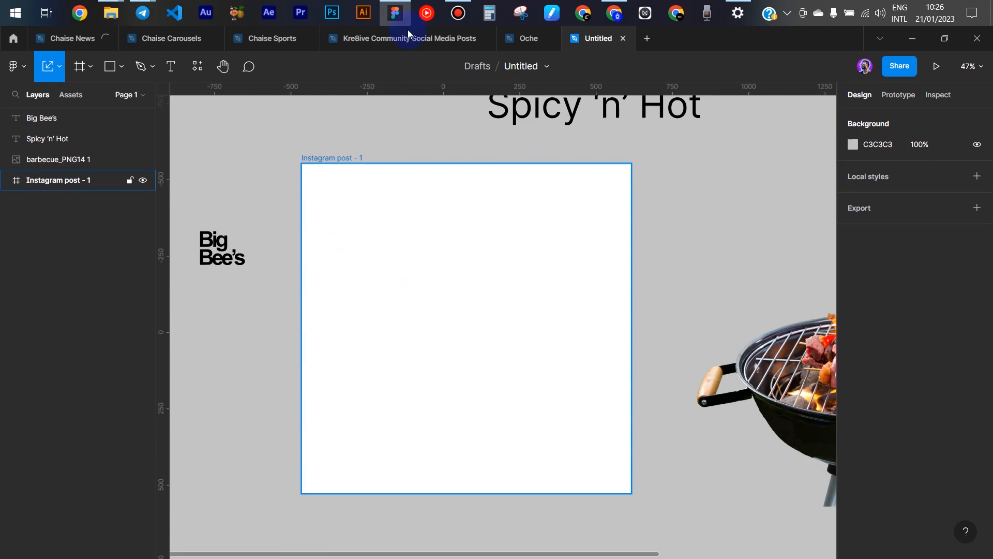
{"action": "left_click", "coordinate": [417, 259]}
{"action": "left_click", "coordinate": [744, 136]}
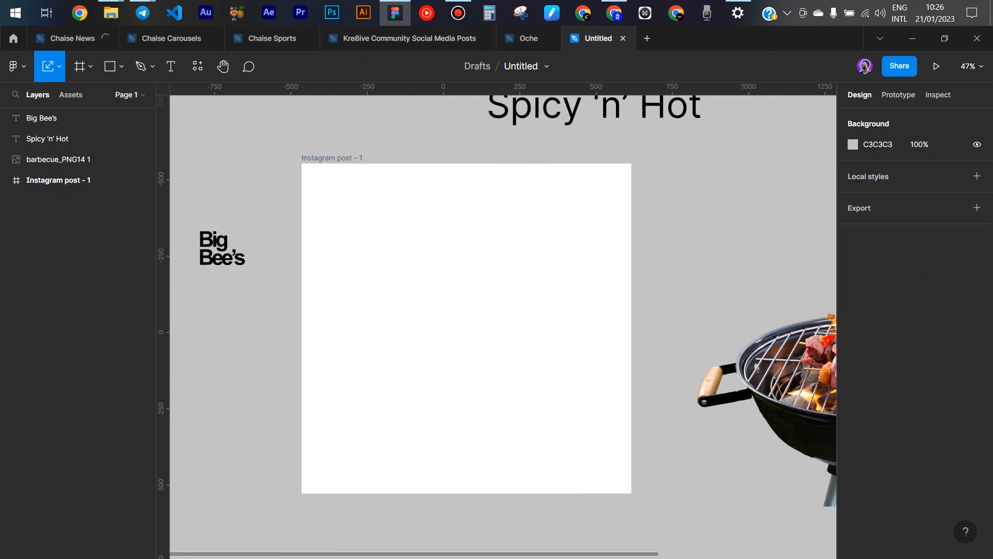
{"action": "key", "text": "alt+Tab"}
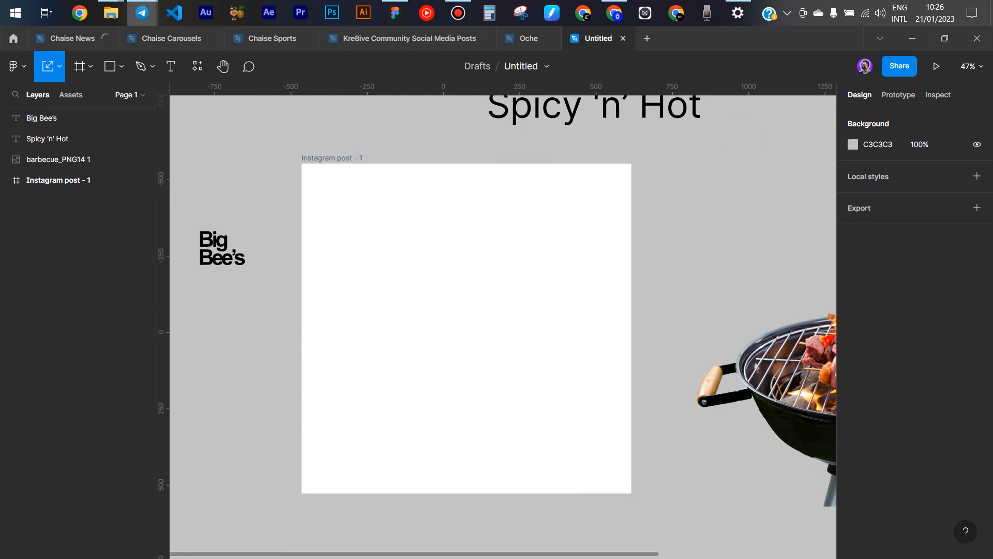
Move the barbecue image closer to the Instagram post frame, to X 721, Y -131.
{"action": "left_click", "coordinate": [488, 304]}
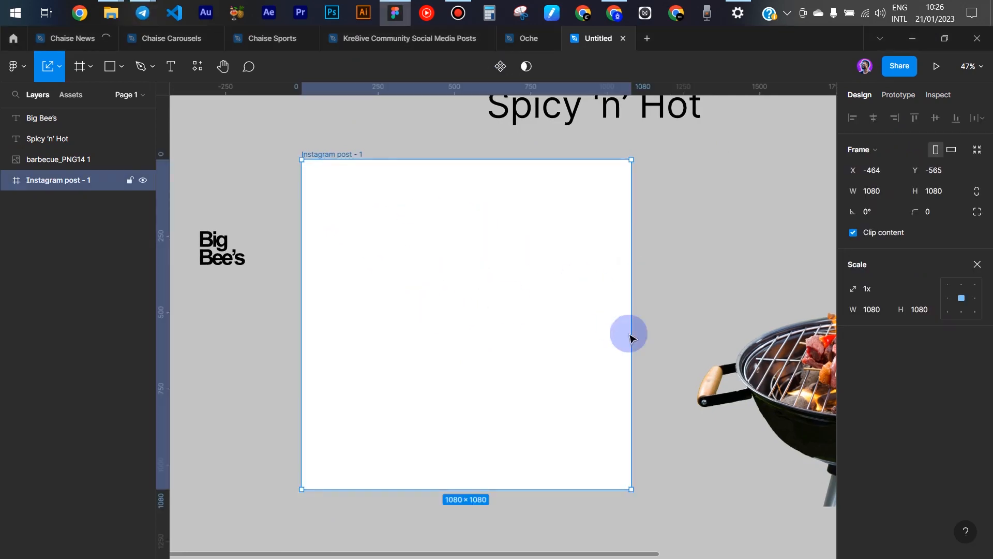
{"action": "left_click_drag", "start_coordinate": [769, 361], "coordinate": [739, 361]}
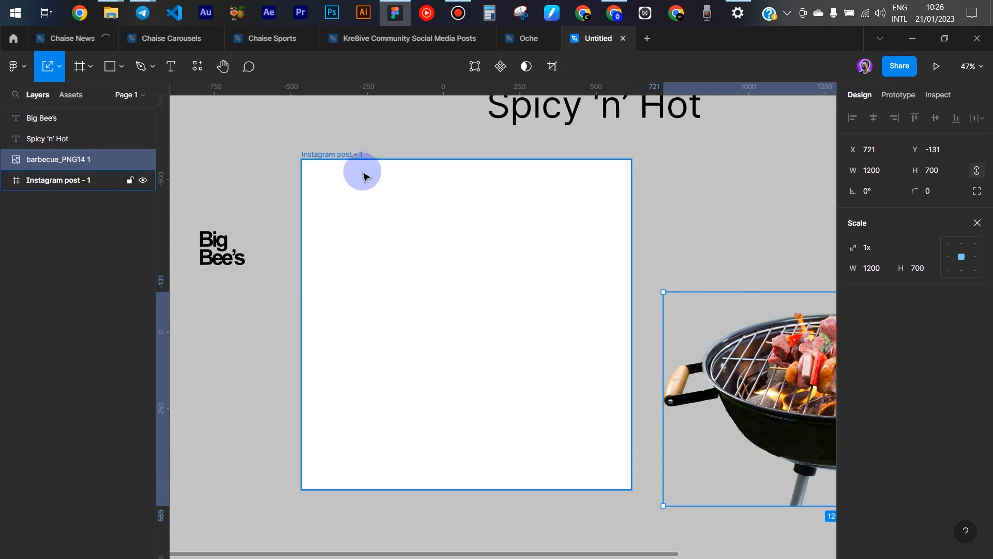
Compare the properties offered for the Instagram post frame with the Move tool and with the Scale tool.
{"action": "left_click", "coordinate": [339, 155]}
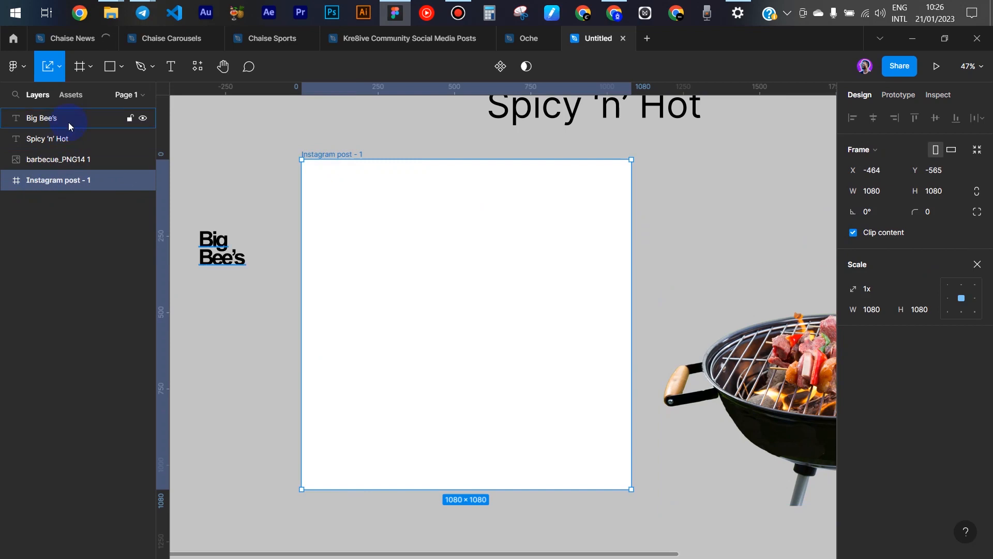
{"action": "key", "text": "v"}
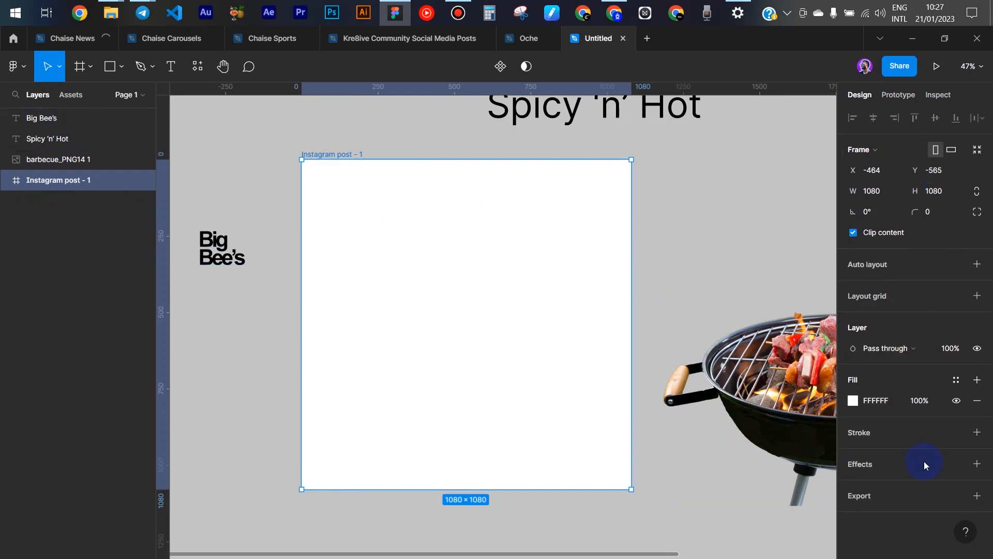
{"action": "left_click", "coordinate": [871, 406]}
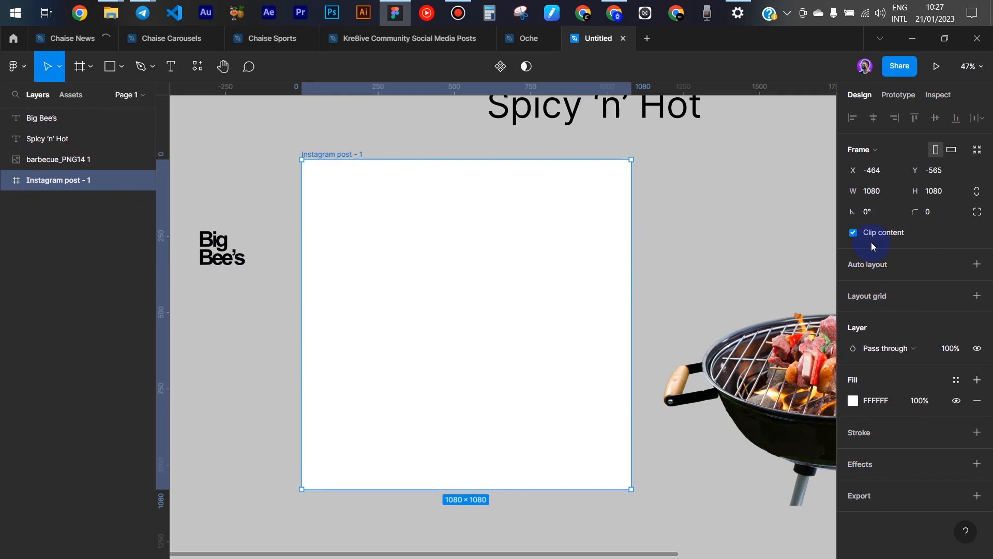
{"action": "key", "text": "k"}
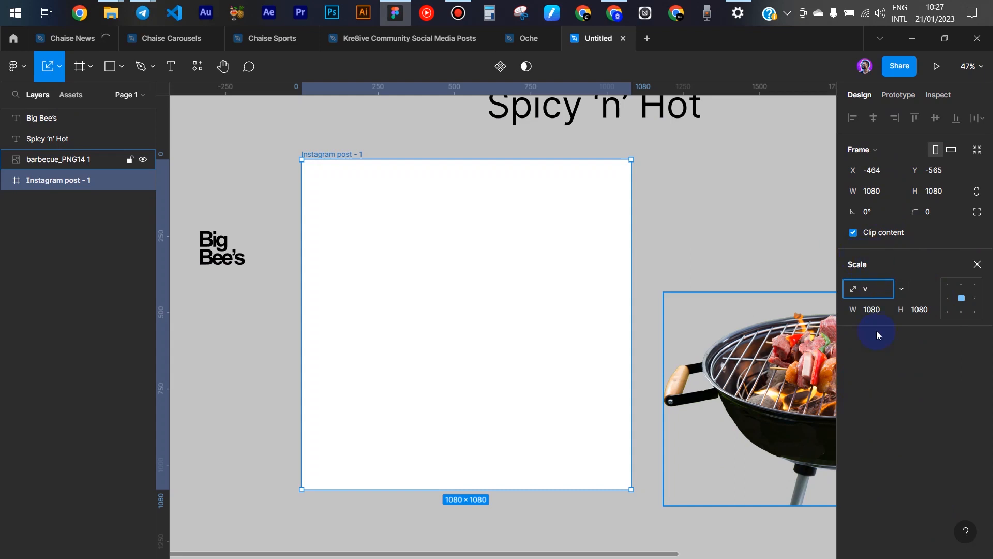
{"action": "key", "text": "BackSpace"}
{"action": "key", "text": "Escape"}
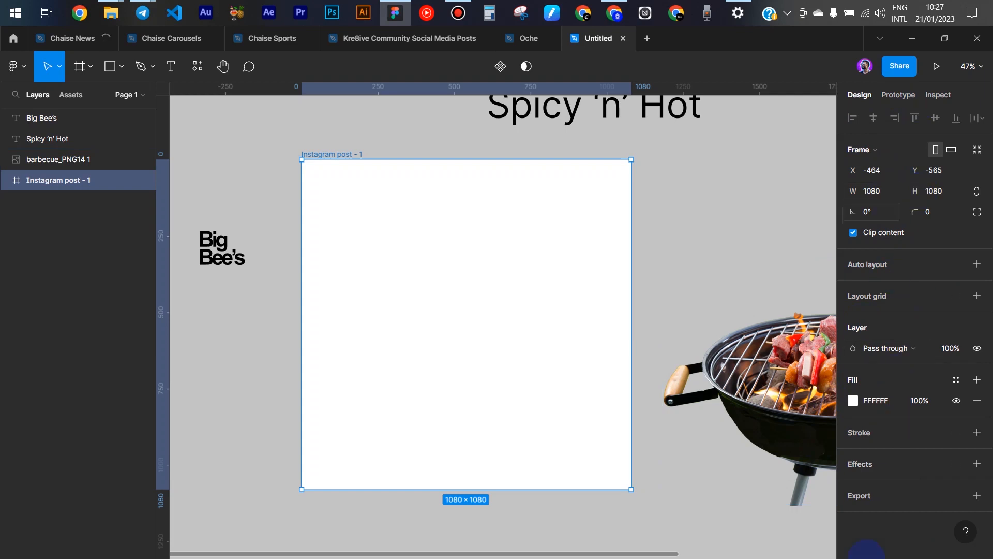
{"action": "key", "text": "Escape"}
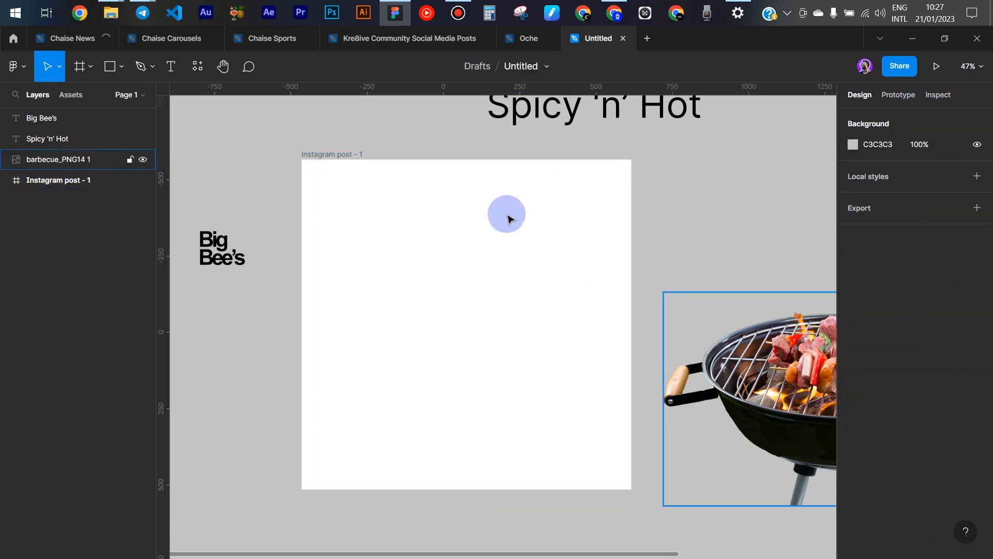
Set the Instagram post frame's solid fill to the dark grey 151515.
{"action": "left_click", "coordinate": [353, 161]}
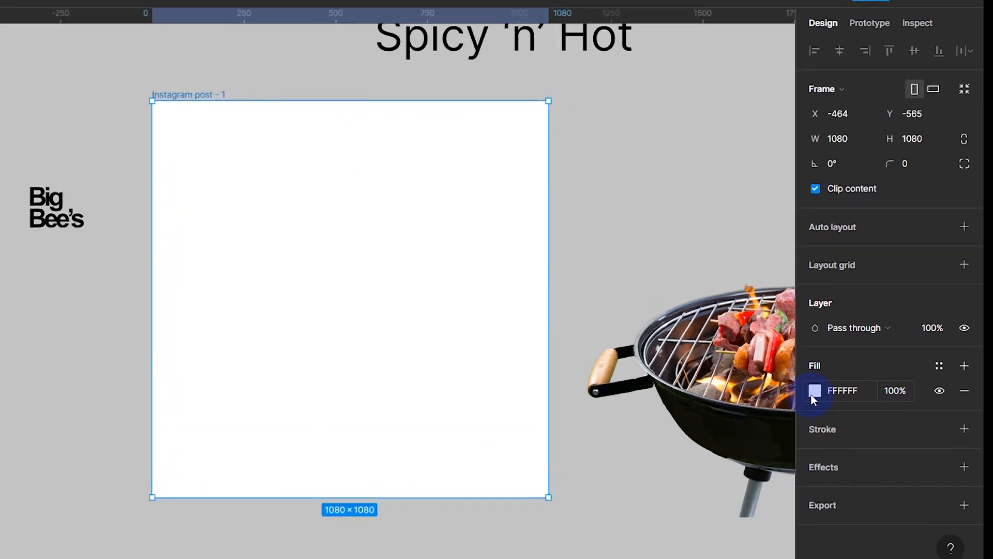
{"action": "left_click", "coordinate": [849, 406]}
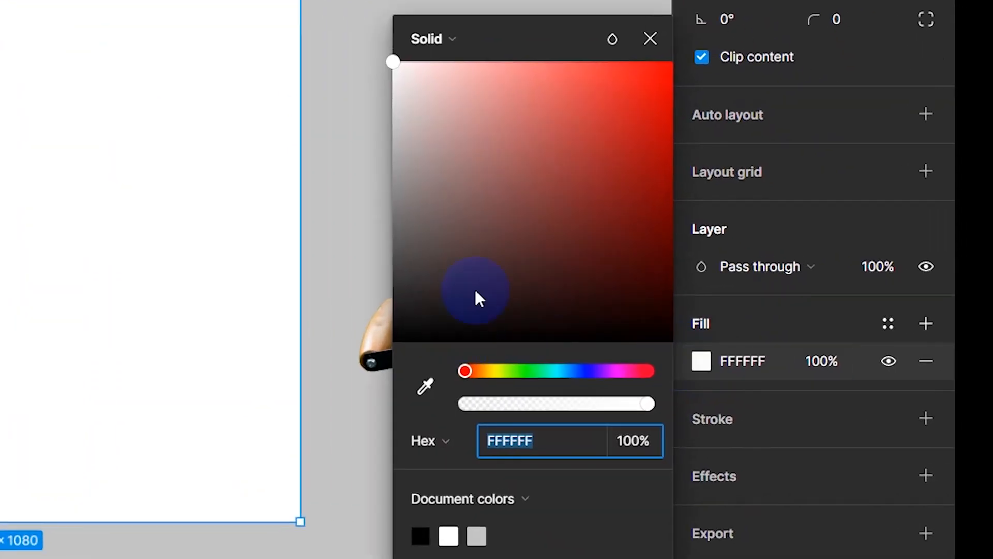
{"action": "left_click_drag", "start_coordinate": [717, 387], "coordinate": [657, 408]}
{"action": "left_click_drag", "start_coordinate": [354, 373], "coordinate": [317, 325]}
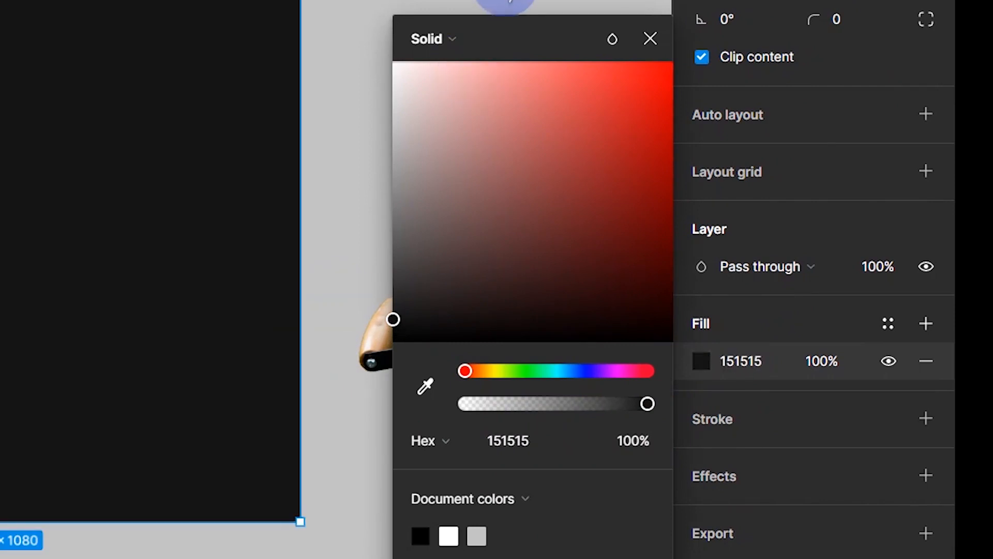
Change the frame's fill to a linear gradient and set its lower stop to 0C0C0C at 100% opacity.
{"action": "left_click", "coordinate": [461, 37]}
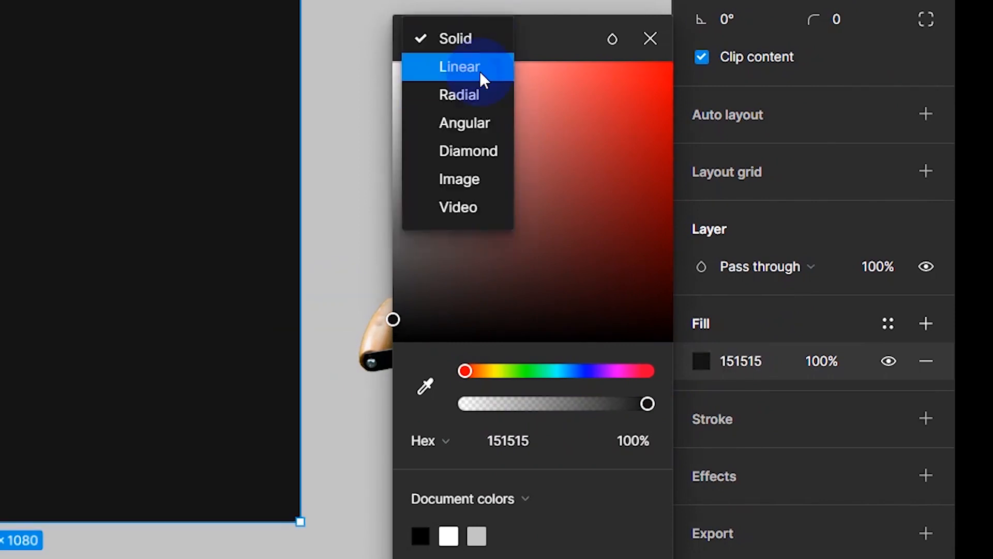
{"action": "left_click", "coordinate": [479, 68]}
{"action": "left_click", "coordinate": [21, 522]}
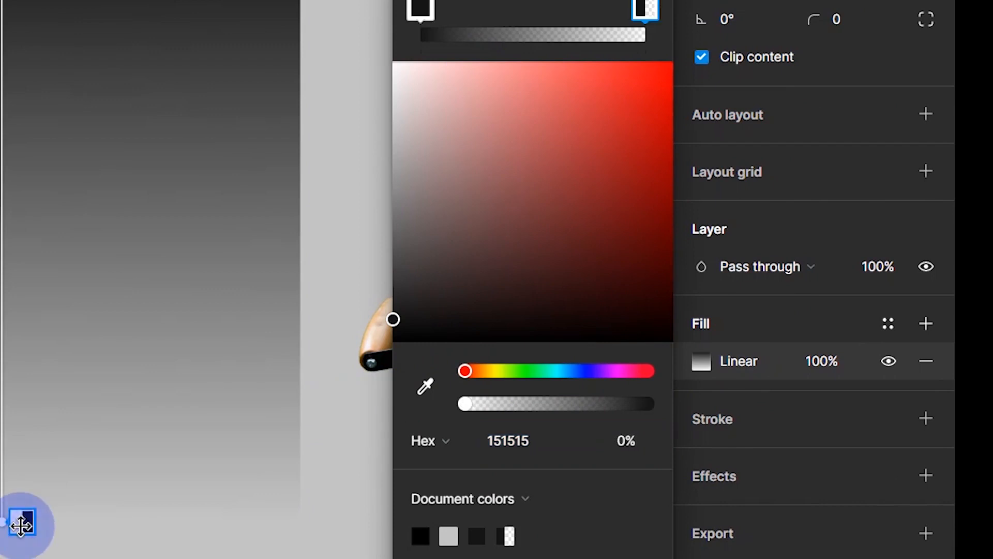
{"action": "left_click_drag", "start_coordinate": [543, 195], "coordinate": [437, 278]}
{"action": "left_click_drag", "start_coordinate": [382, 313], "coordinate": [362, 354]}
{"action": "left_click_drag", "start_coordinate": [534, 404], "coordinate": [694, 410]}
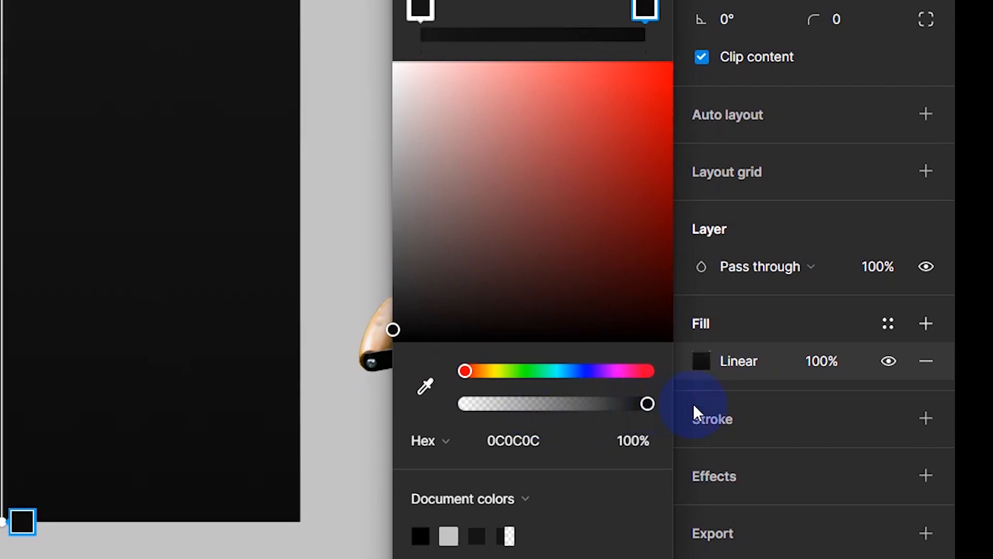
Lighten the gradient's lower stop to 272727, close the colour picker and deselect the frame.
{"action": "left_click_drag", "start_coordinate": [408, 320], "coordinate": [374, 310]}
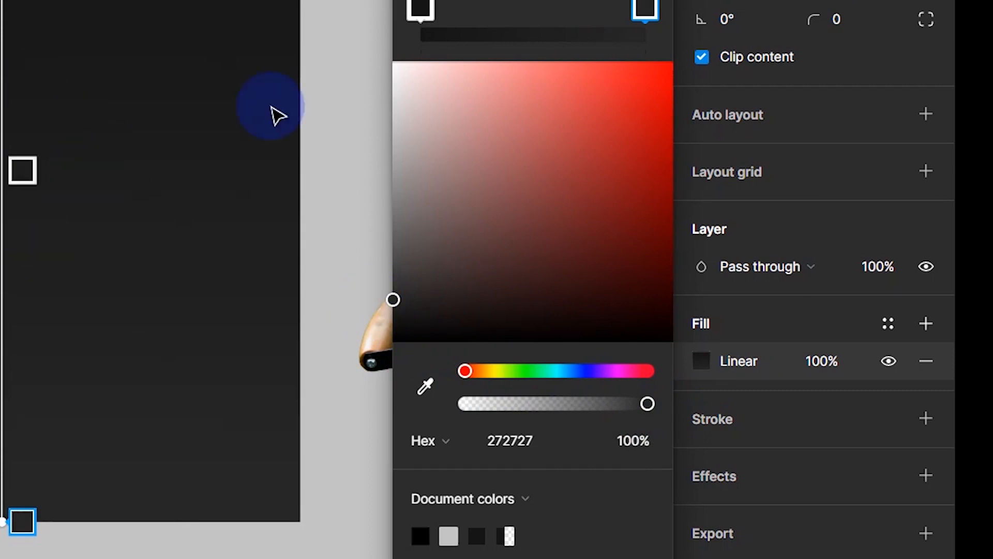
{"action": "left_click", "coordinate": [317, 139]}
{"action": "left_click", "coordinate": [402, 131]}
{"action": "left_click", "coordinate": [794, 457]}
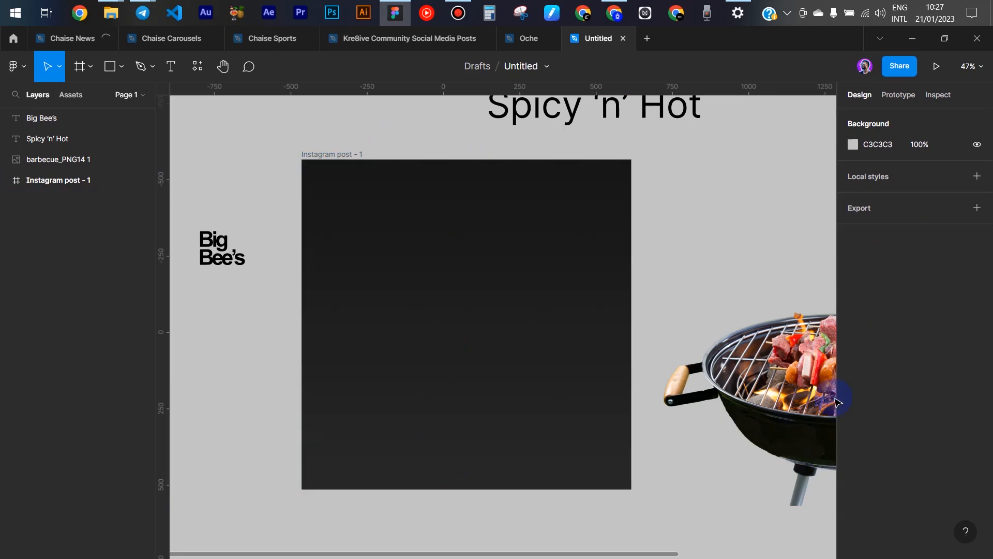
Place the colourful zigzag pattern image "images (30)" from File Explorer inside the Instagram post frame.
{"action": "left_click", "coordinate": [110, 12]}
{"action": "left_click", "coordinate": [212, 85]}
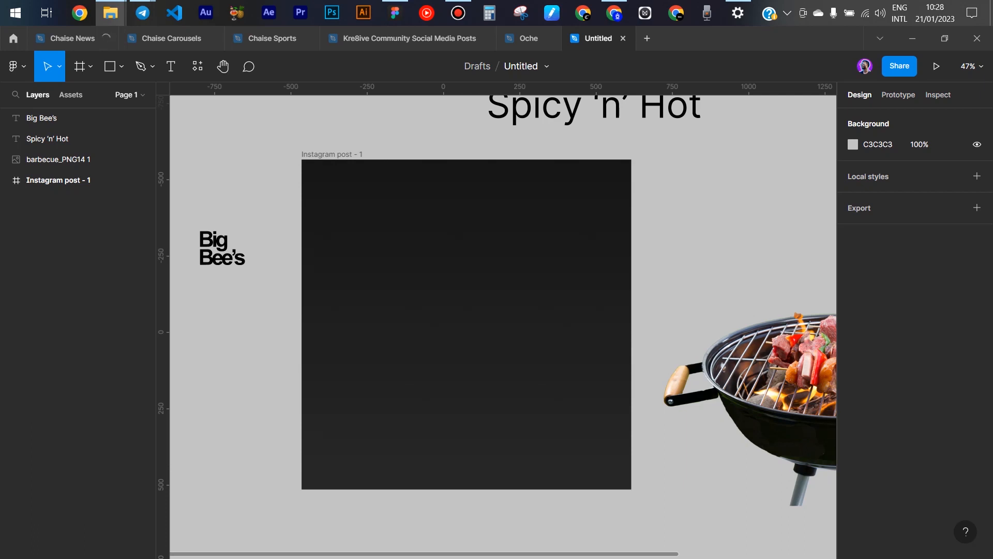
{"action": "left_click_drag", "start_coordinate": [992, 259], "coordinate": [489, 308]}
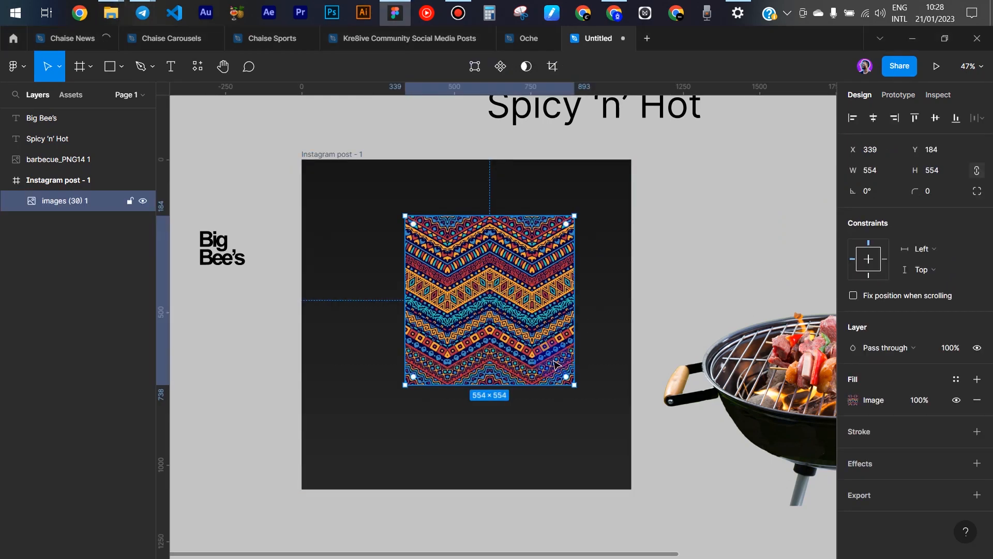
Centre the pattern image in the frame and scale it up from its centre to about 1148 × 1148.
{"action": "left_click_drag", "start_coordinate": [492, 330], "coordinate": [493, 329]}
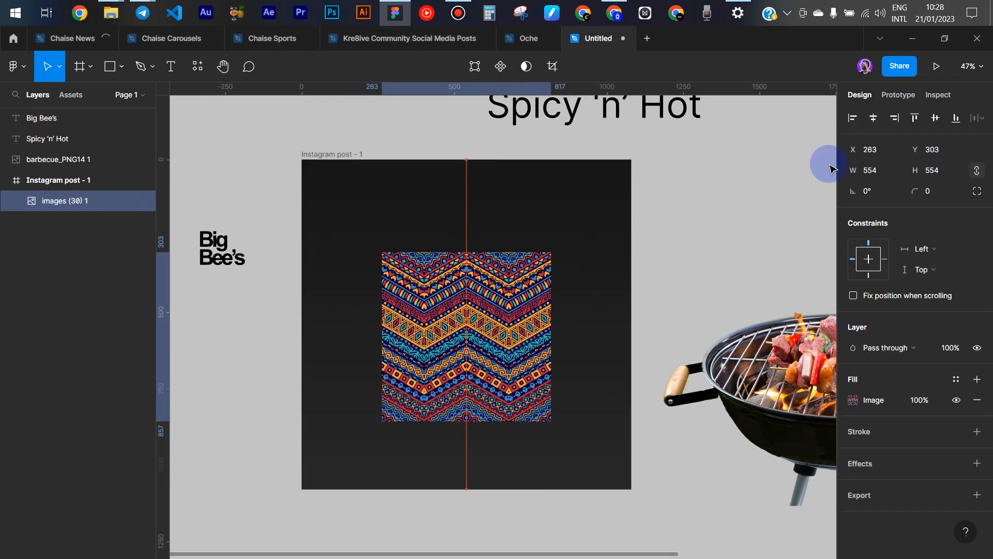
{"action": "left_click", "coordinate": [935, 118]}
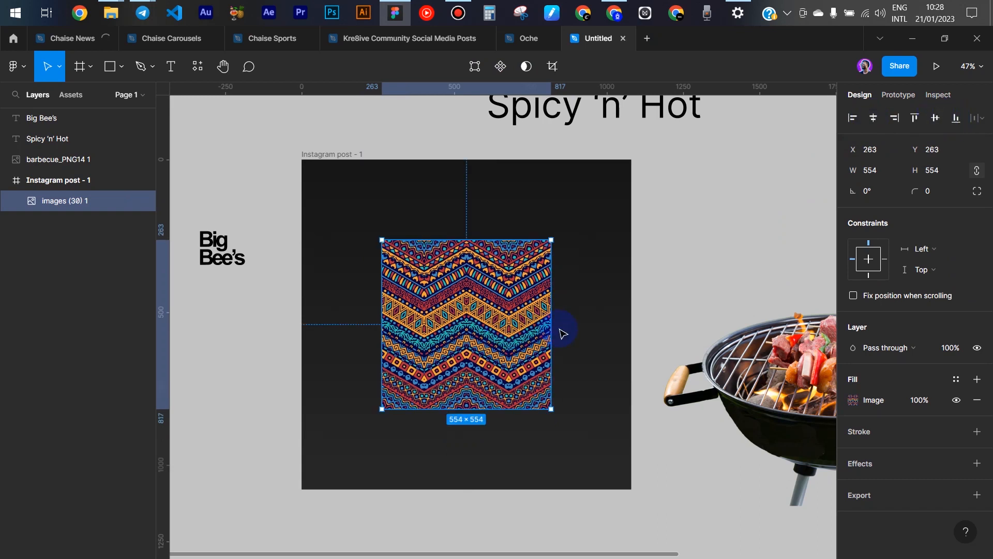
{"action": "key", "text": "k"}
{"action": "left_click_drag", "start_coordinate": [553, 324], "coordinate": [644, 333]}
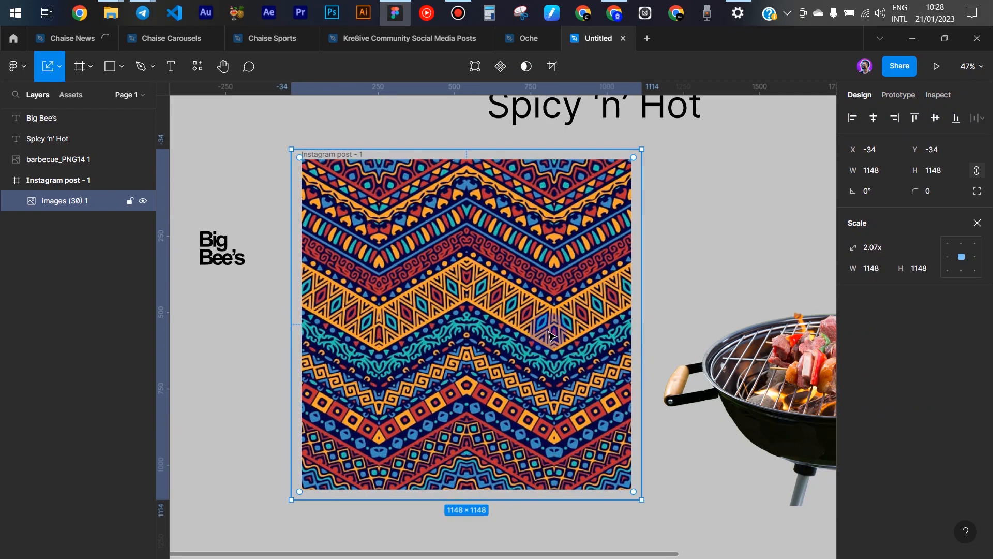
Lower the pattern image's fill opacity, trying 20% before settling on 5%.
{"action": "key", "text": "v"}
{"action": "left_click", "coordinate": [930, 393]}
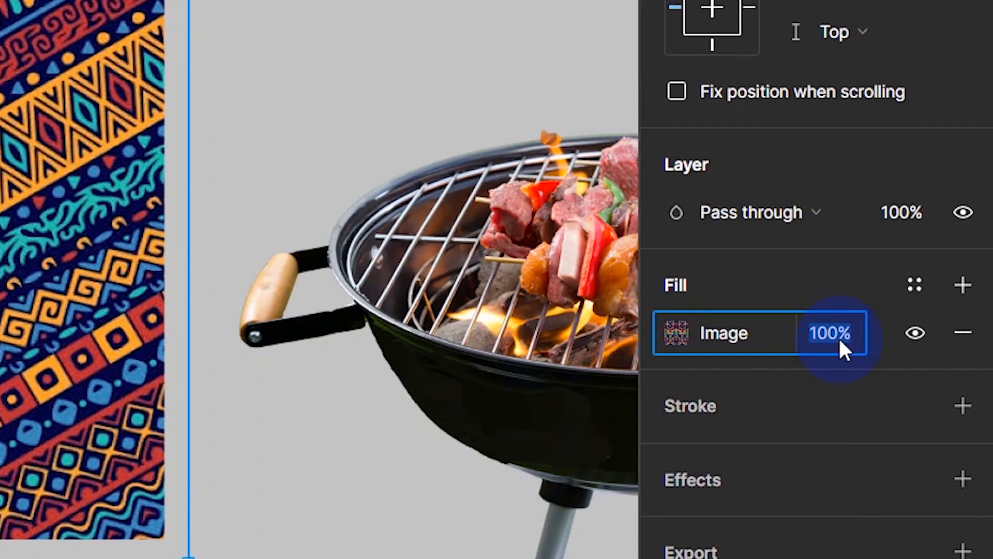
{"action": "type", "text": "20"}
{"action": "key", "text": "Return"}
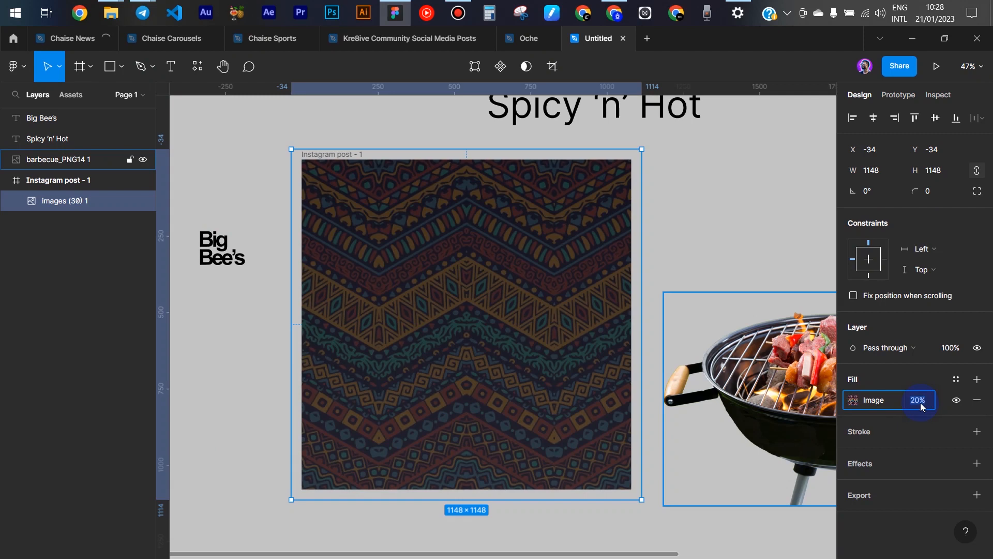
{"action": "type", "text": "5"}
{"action": "key", "text": "Return"}
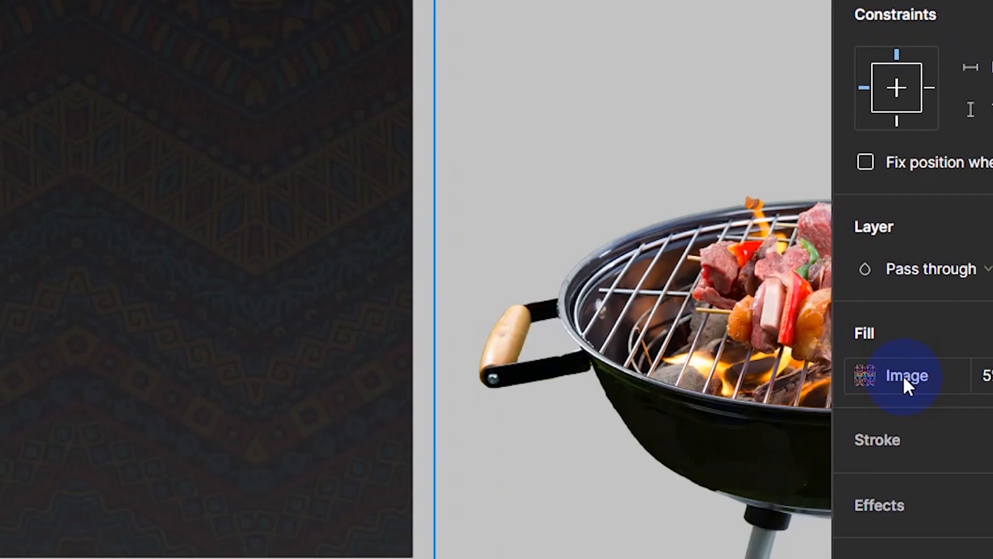
Reduce the pattern image's saturation to the minimum and close its image settings.
{"action": "left_click", "coordinate": [904, 380]}
{"action": "left_click_drag", "start_coordinate": [731, 479], "coordinate": [624, 476]}
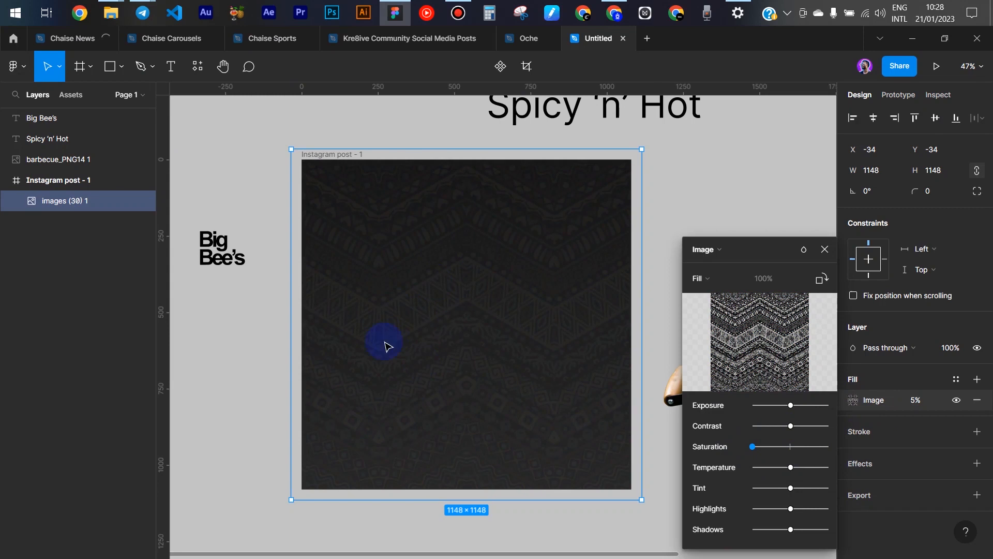
{"action": "left_click", "coordinate": [825, 249]}
Move the barbecue grill image into the Instagram post frame, scale it to about 805 × 470, centre it near the lower edge and deselect.
{"action": "left_click_drag", "start_coordinate": [774, 369], "coordinate": [424, 354]}
{"action": "key", "text": "k"}
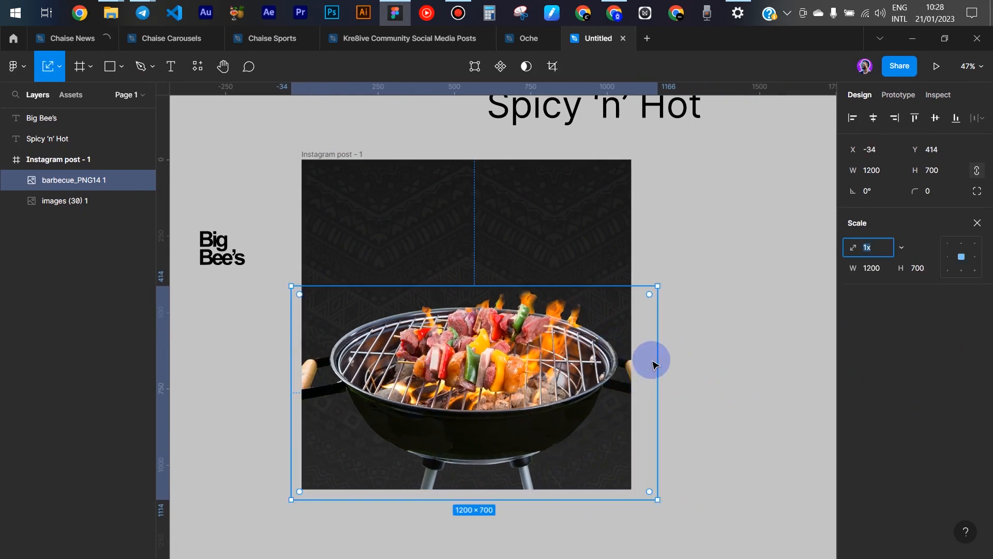
{"action": "left_click_drag", "start_coordinate": [658, 361], "coordinate": [537, 382]}
{"action": "left_click_drag", "start_coordinate": [424, 381], "coordinate": [480, 413]}
{"action": "mouse_move", "coordinate": [143, 13]}
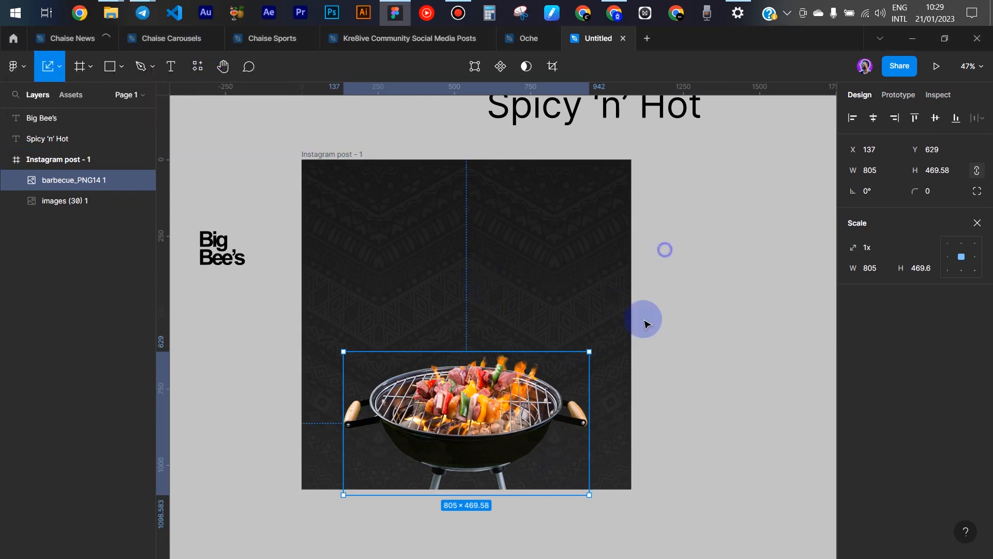
{"action": "left_click", "coordinate": [595, 341]}
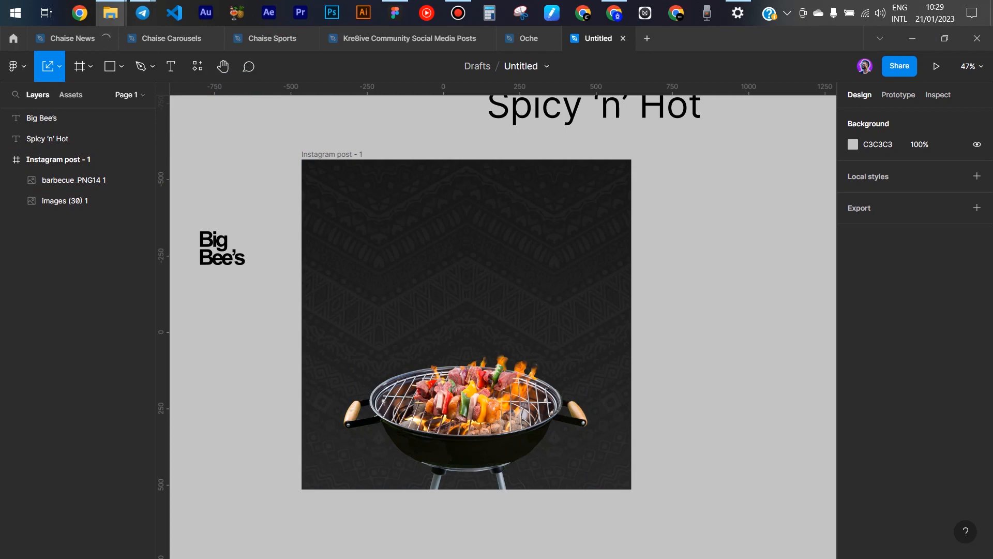
Place the flame photo from File Explorer in the frame, scale it down to about 788 × 525 and position it over the grill.
{"action": "left_click_drag", "start_coordinate": [776, 262], "coordinate": [510, 315]}
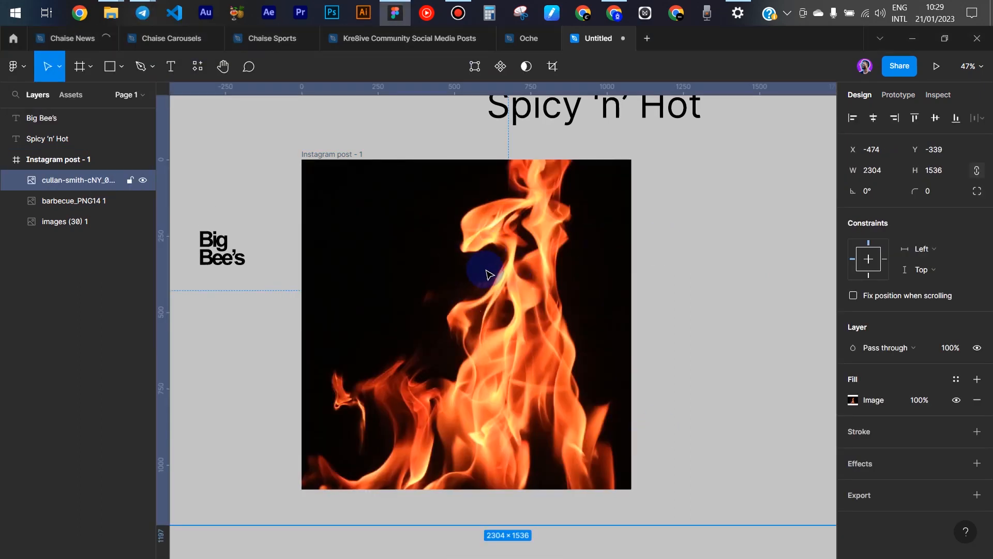
{"action": "scroll", "coordinate": [486, 271], "scroll_direction": "down", "scroll_amount": 5}
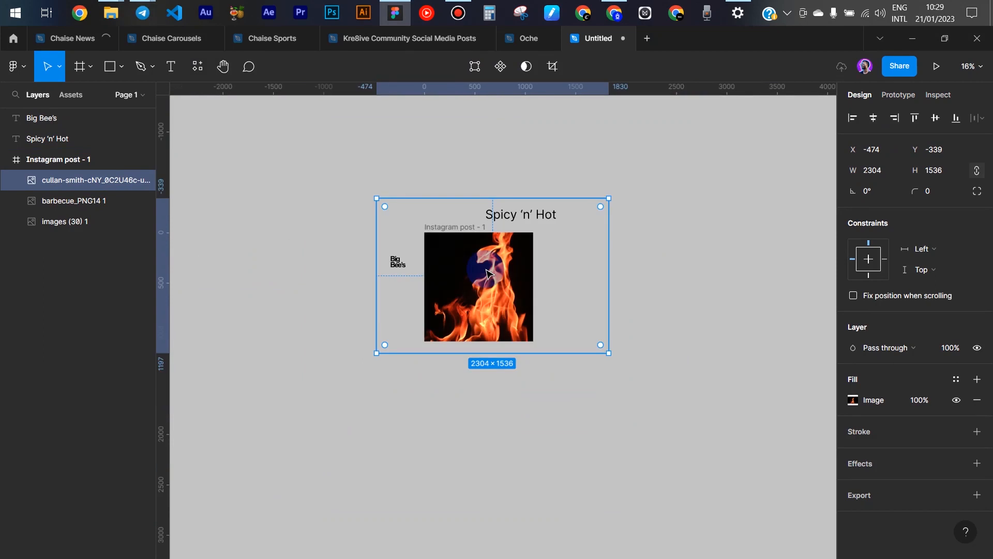
{"action": "scroll", "coordinate": [487, 267], "scroll_direction": "up", "scroll_amount": 4}
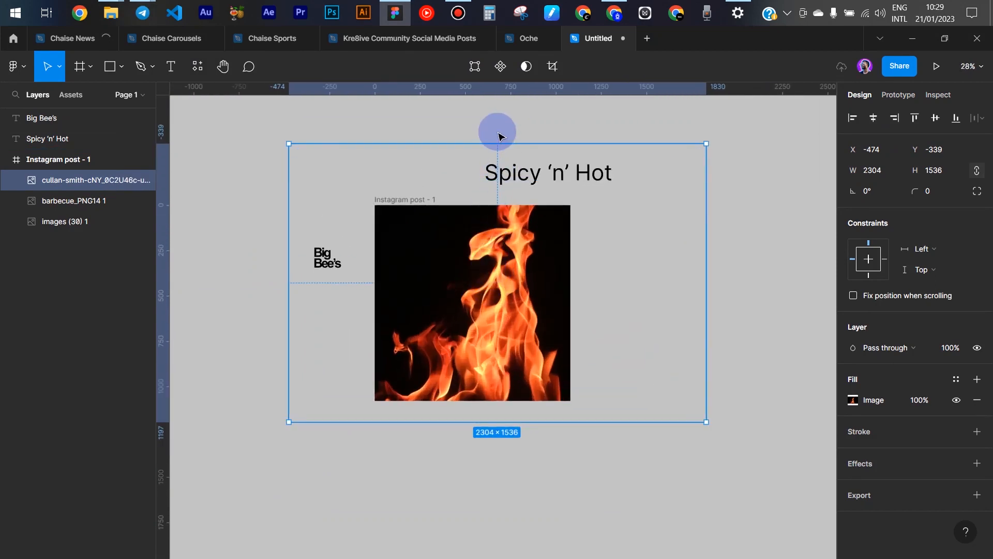
{"action": "key", "text": "k"}
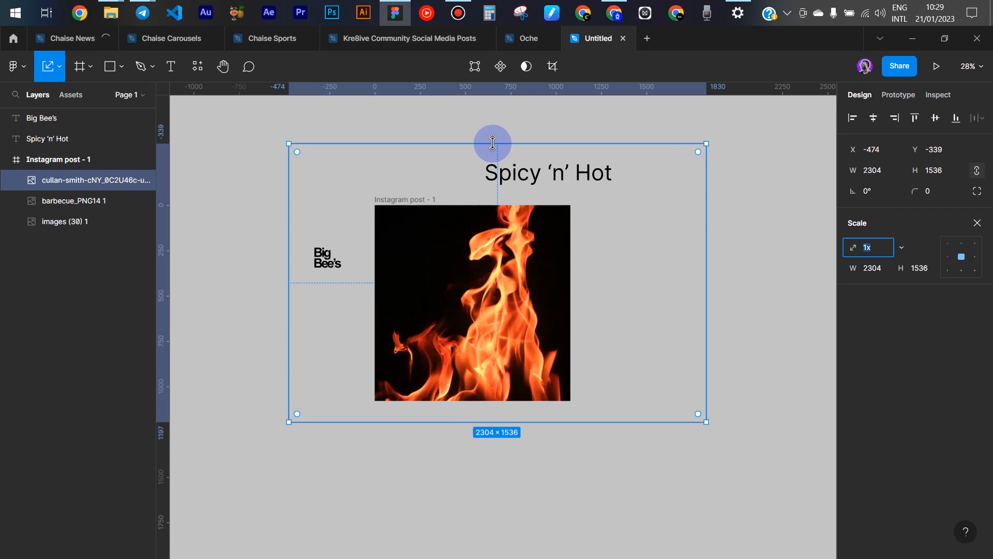
{"action": "left_click_drag", "start_coordinate": [493, 144], "coordinate": [469, 326]}
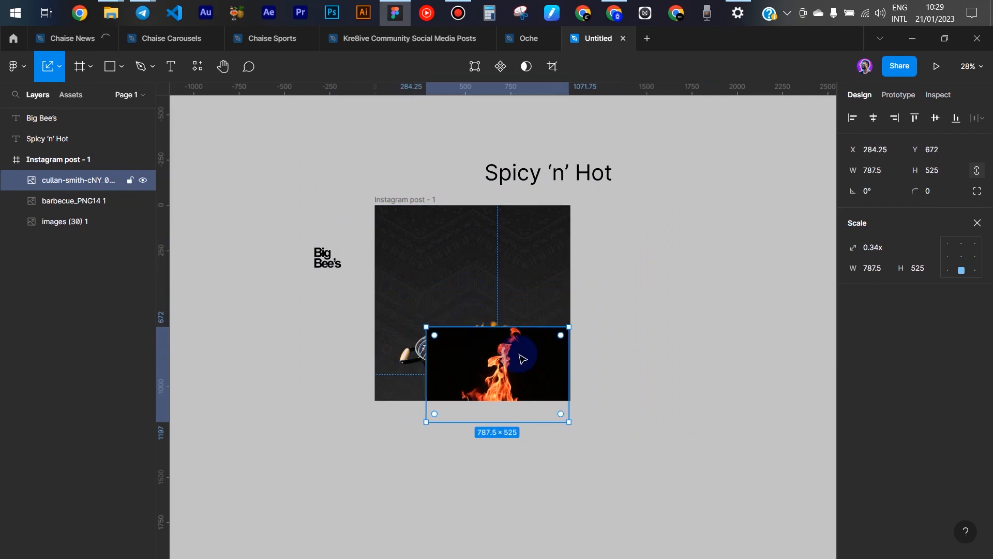
{"action": "left_click_drag", "start_coordinate": [492, 373], "coordinate": [481, 371]}
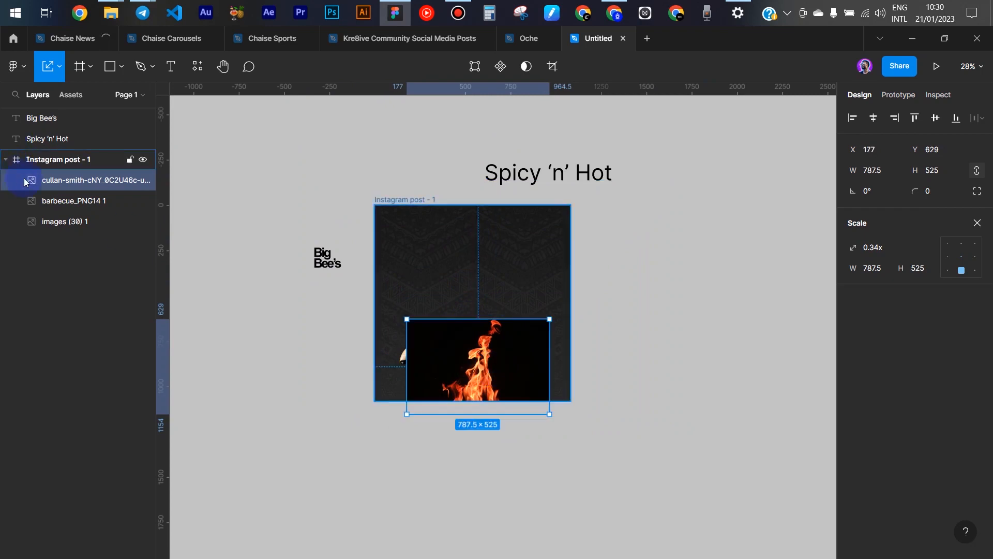
Reorder the flame photo beneath the barbecue layer and scale it up to about 1210 × 807.
{"action": "left_click", "coordinate": [79, 203]}
{"action": "left_click_drag", "start_coordinate": [77, 183], "coordinate": [86, 218]}
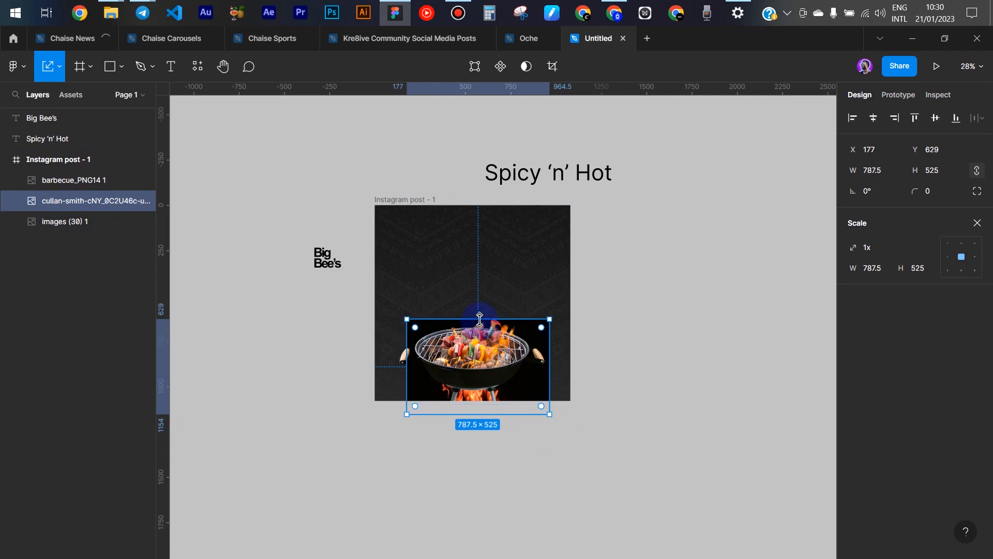
{"action": "left_click_drag", "start_coordinate": [478, 312], "coordinate": [471, 268]}
Set the flame photo's layer blend mode to Screen and deselect it.
{"action": "key", "text": "v"}
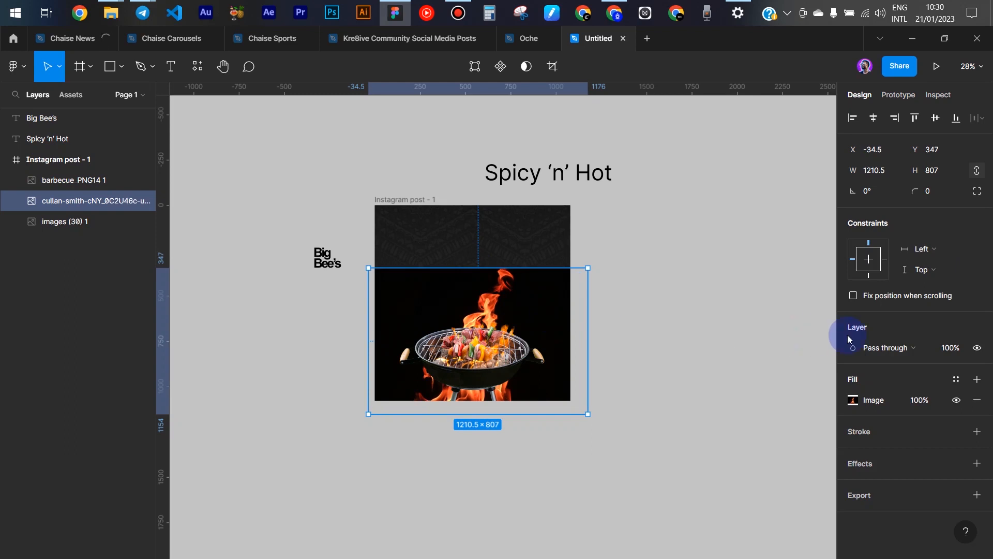
{"action": "left_click", "coordinate": [877, 350]}
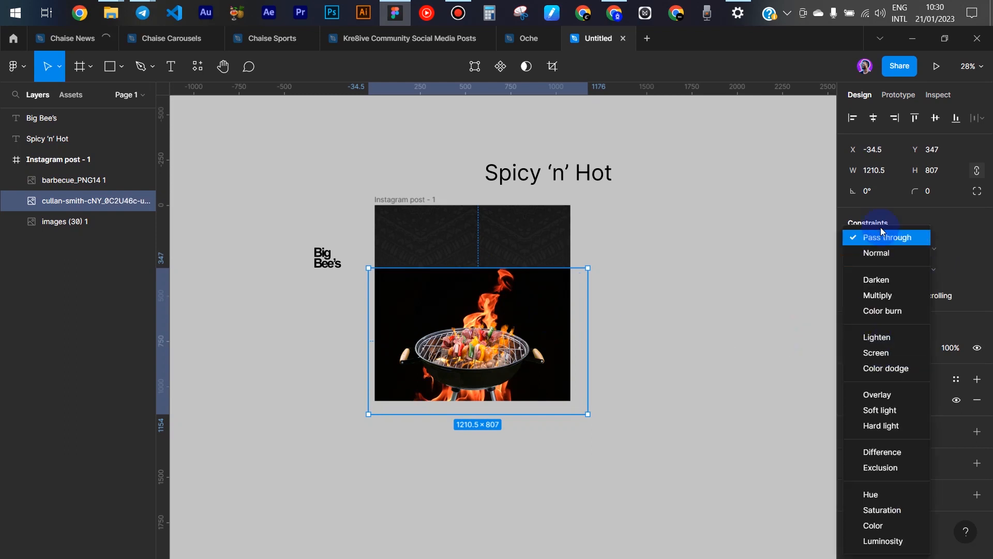
{"action": "left_click", "coordinate": [868, 354]}
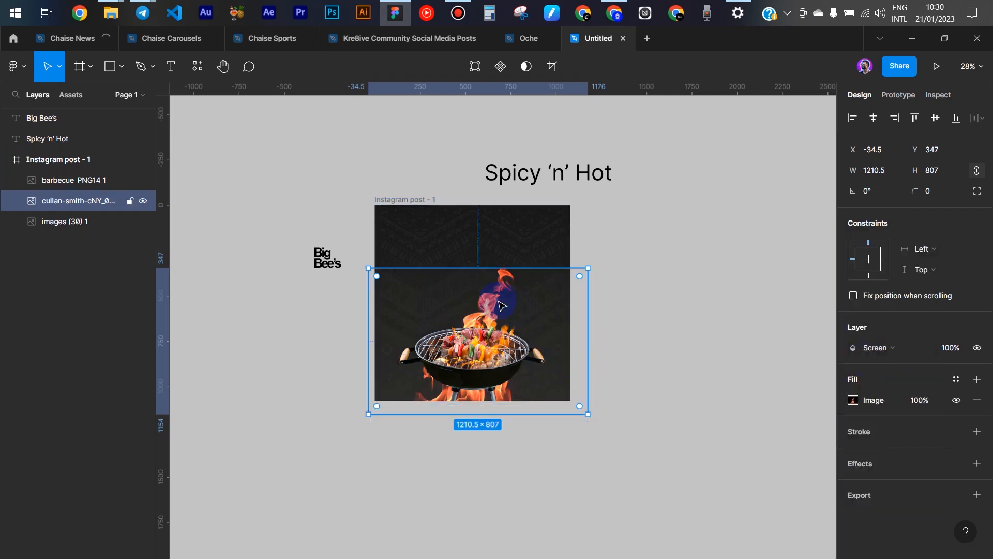
{"action": "left_click", "coordinate": [705, 230]}
Draw a circle about 445 × 445 in the frame and move it beside the flames at about X 60, Y 377.
{"action": "scroll", "coordinate": [498, 373], "scroll_direction": "up", "scroll_amount": 2}
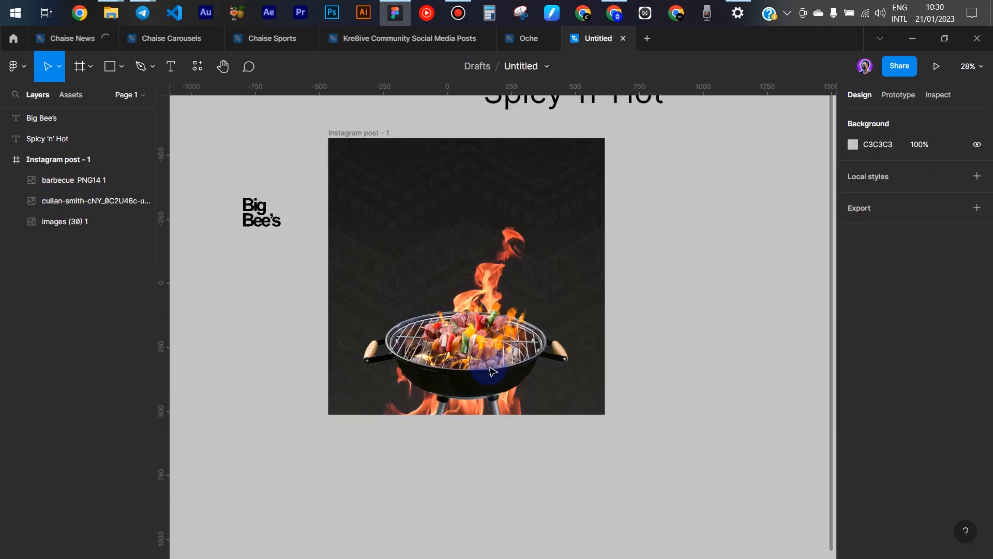
{"action": "scroll", "coordinate": [493, 365], "scroll_direction": "up", "scroll_amount": 2}
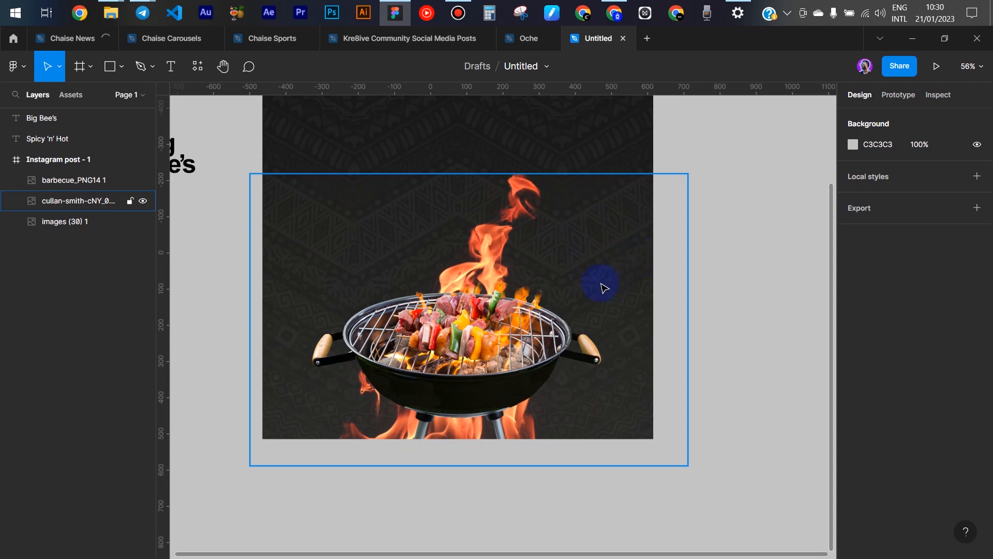
{"action": "left_click", "coordinate": [119, 71]}
{"action": "key", "text": "Escape"}
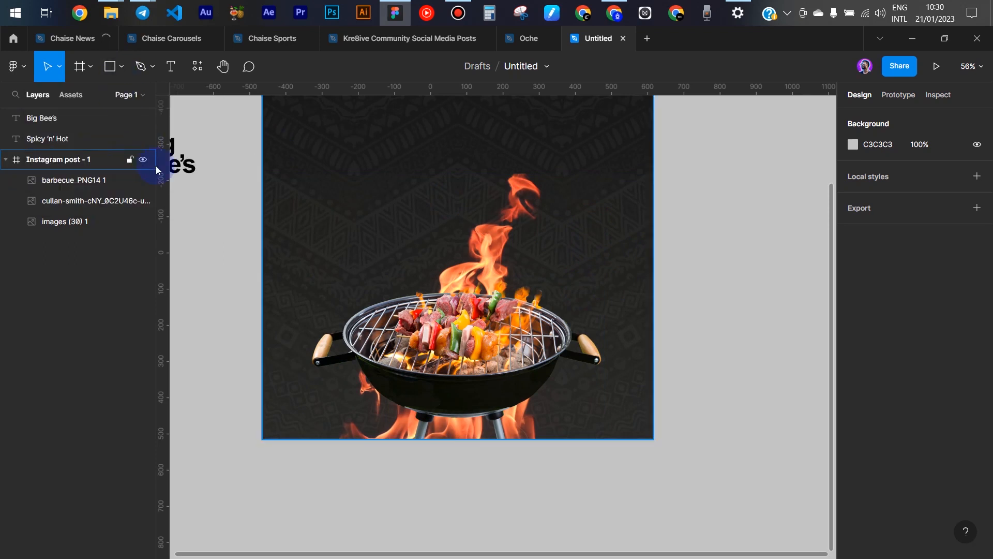
{"action": "key", "text": "o"}
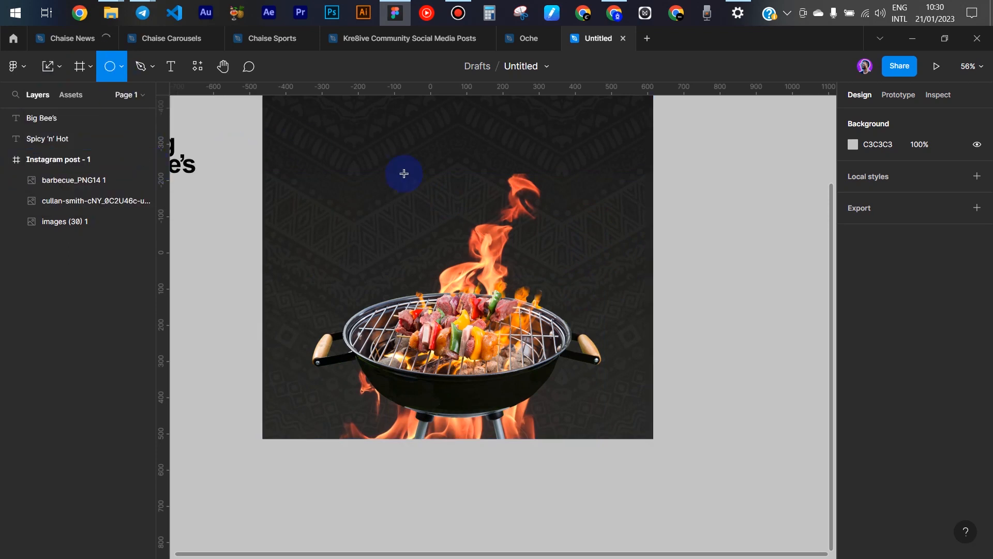
{"action": "left_click_drag", "start_coordinate": [403, 174], "coordinate": [564, 335]}
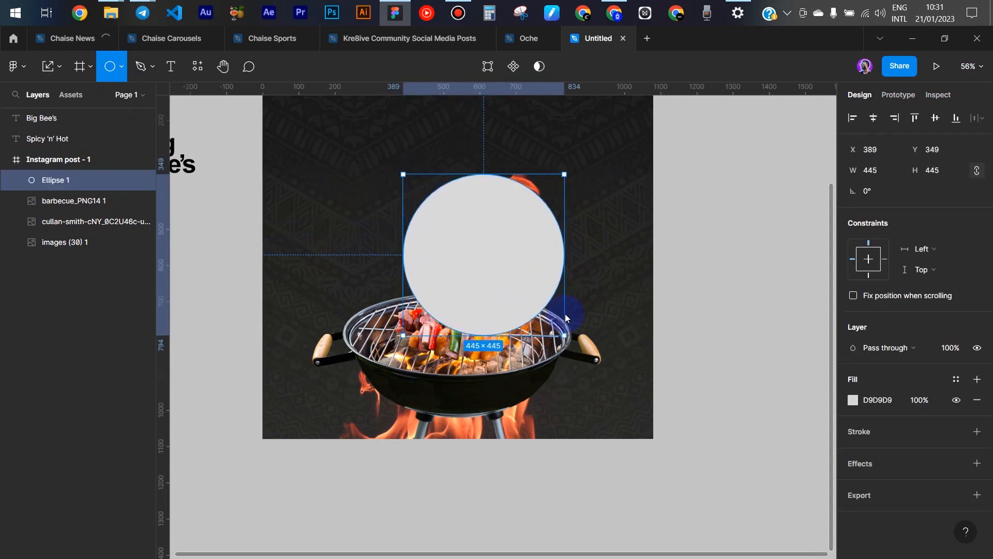
{"action": "left_click_drag", "start_coordinate": [489, 243], "coordinate": [388, 287]}
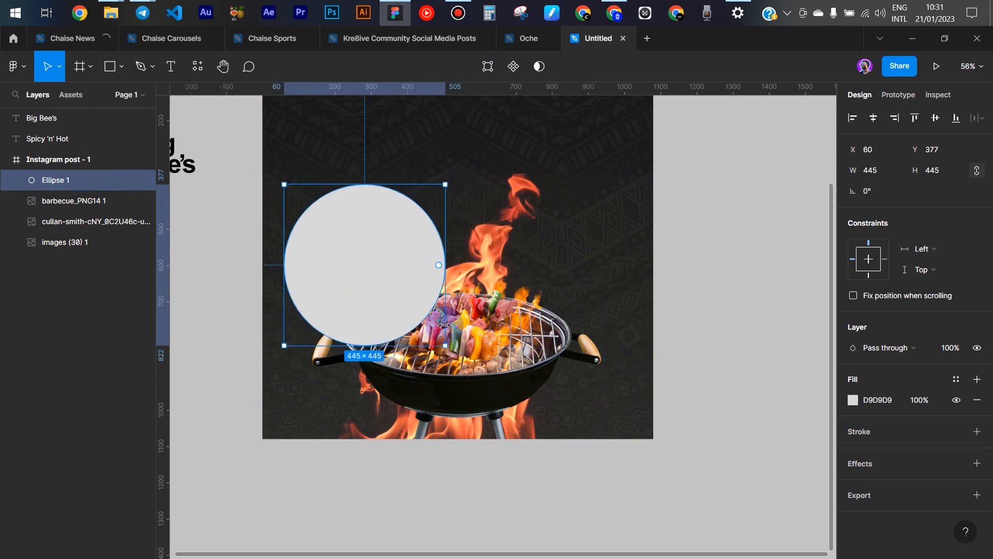
Fill the circle with orange FD7B55 sampled from the flames and give it a layer blur of 200.
{"action": "key", "text": "i"}
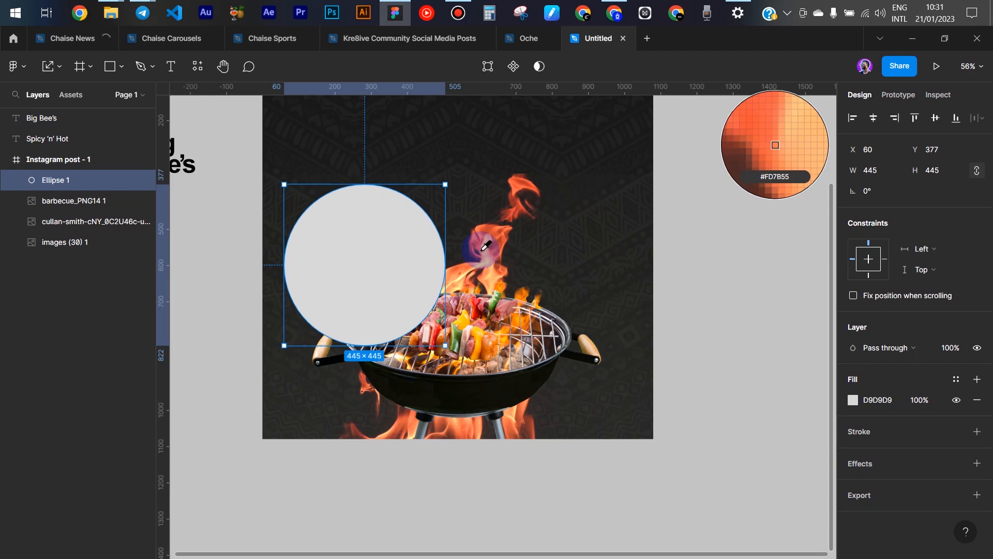
{"action": "left_click", "coordinate": [482, 249]}
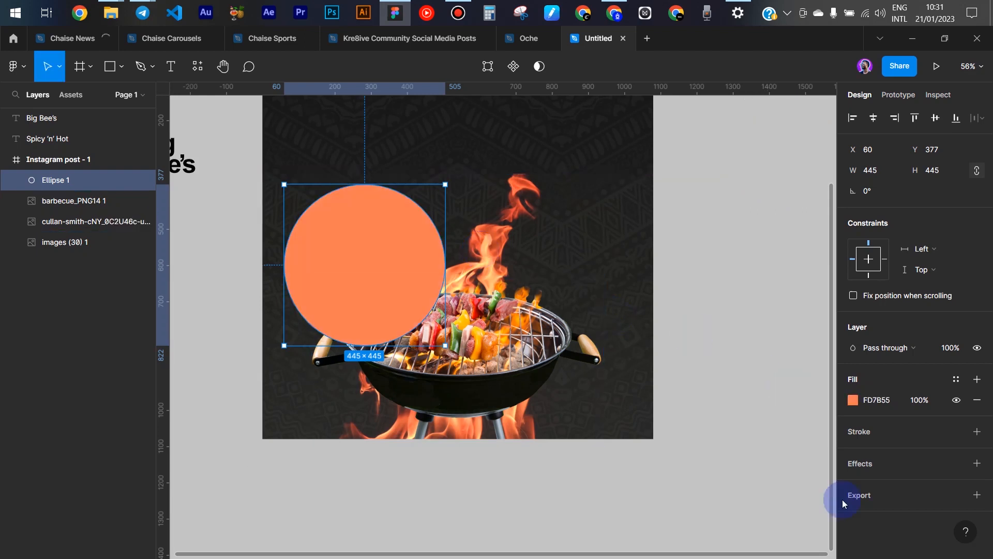
{"action": "left_click", "coordinate": [879, 461]}
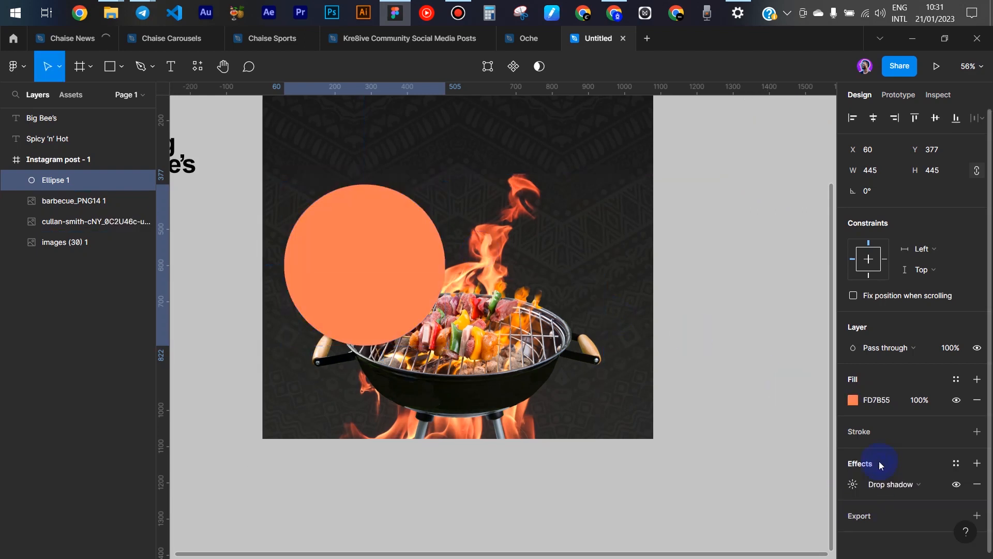
{"action": "left_click", "coordinate": [897, 486]}
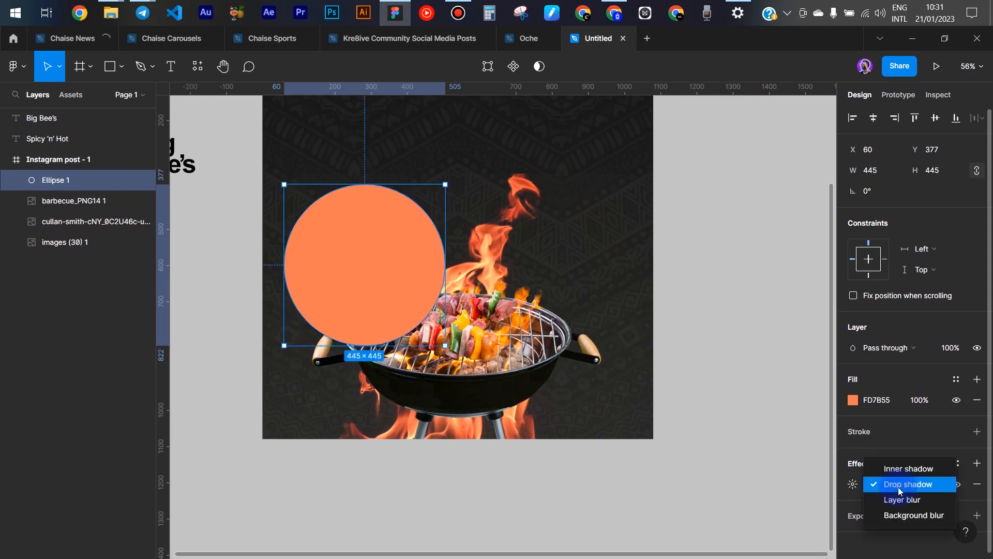
{"action": "left_click", "coordinate": [899, 502]}
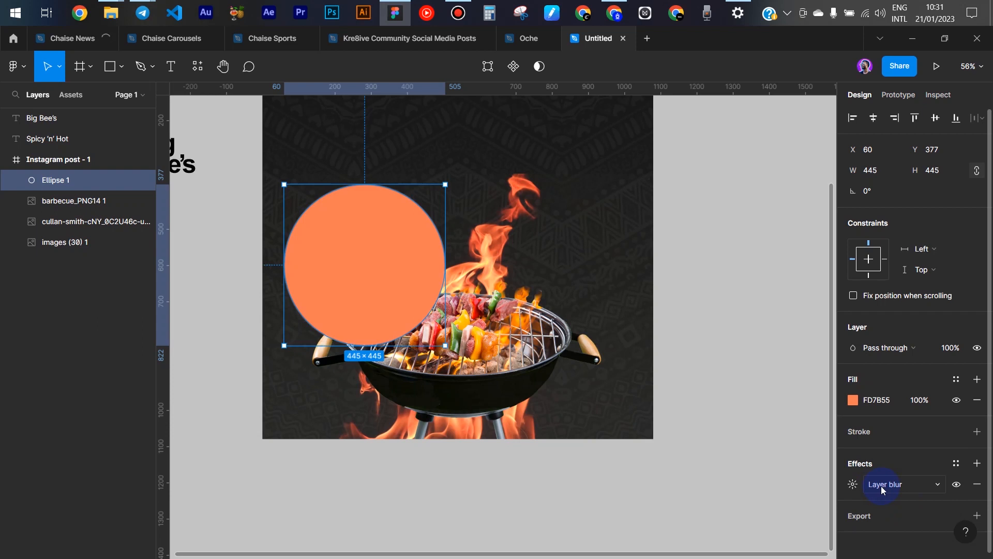
{"action": "left_click", "coordinate": [852, 484]}
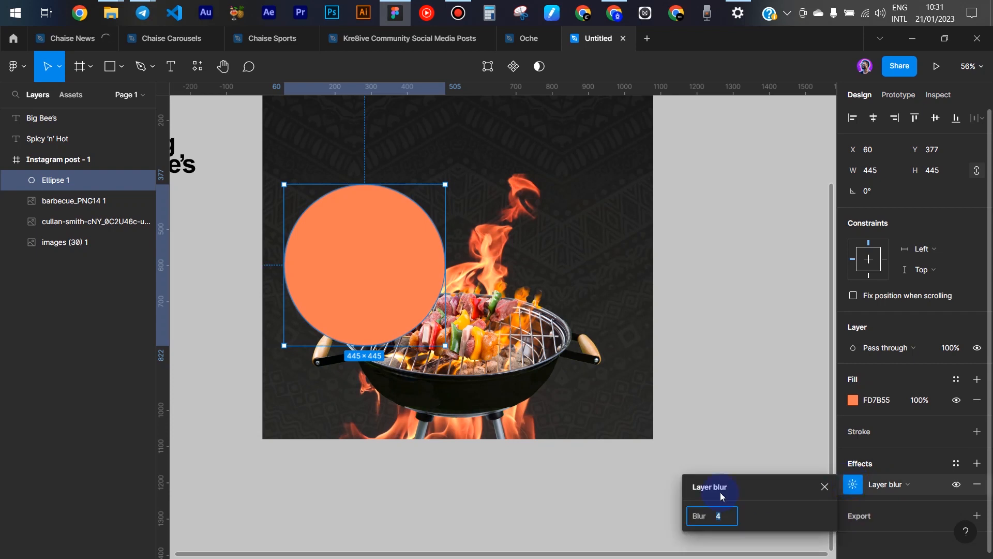
{"action": "key", "text": "Return"}
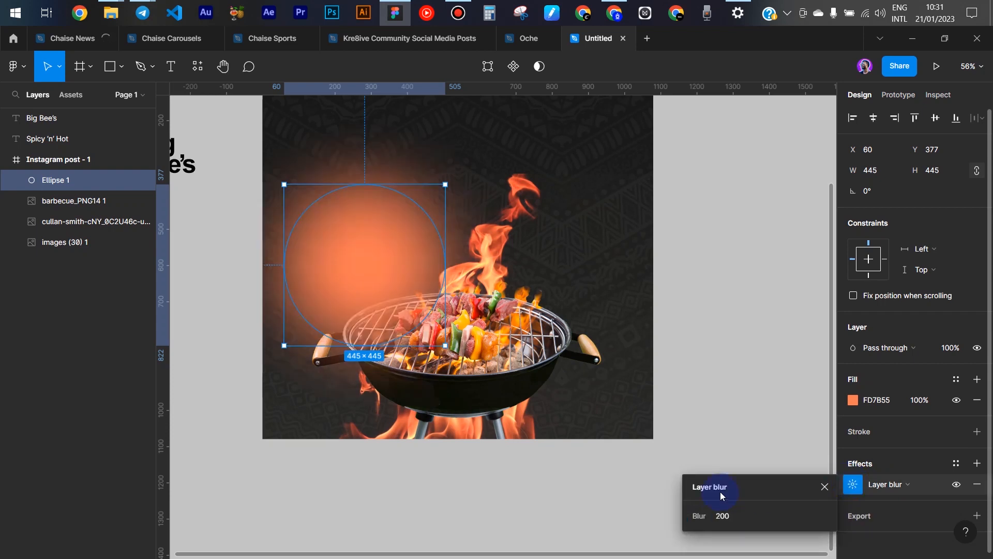
Move the blurred circle over the grill at about X 289, Y 593 and reorder it beneath the flame photo layer.
{"action": "left_click_drag", "start_coordinate": [376, 279], "coordinate": [442, 342]}
{"action": "left_click_drag", "start_coordinate": [80, 181], "coordinate": [96, 224]}
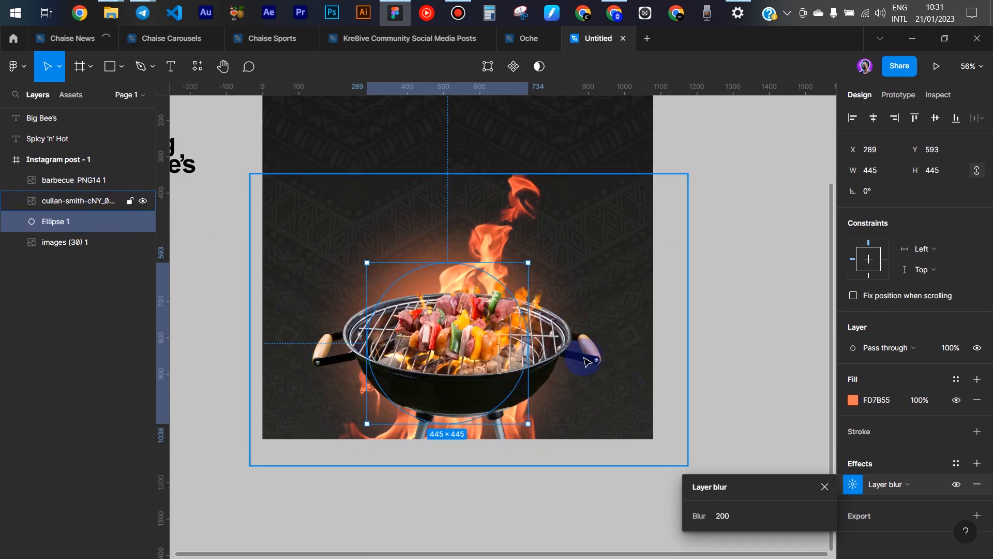
Increase the circle's layer blur to 300 and set its layer blend mode to Color dodge.
{"action": "left_click", "coordinate": [721, 515]}
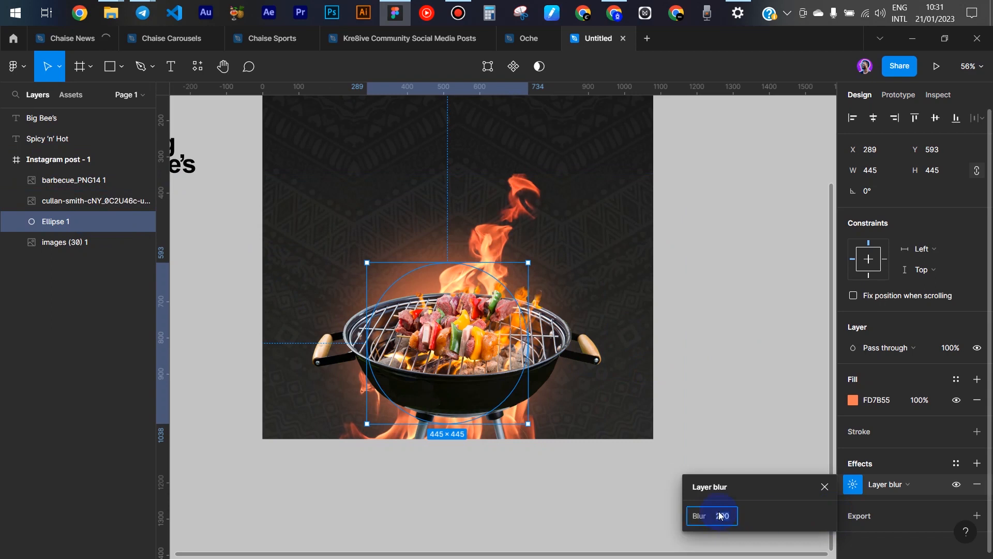
{"action": "type", "text": "300"}
{"action": "key", "text": "Return"}
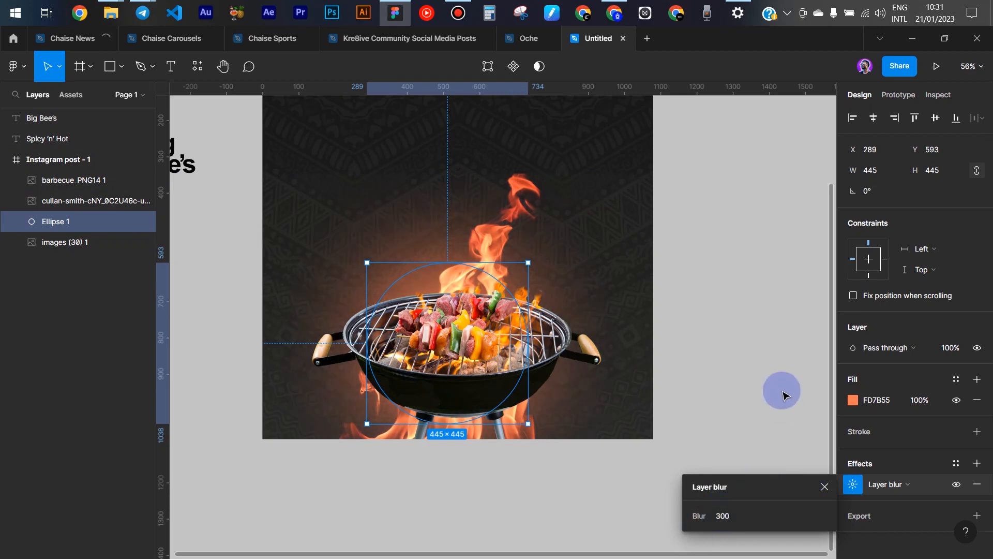
{"action": "left_click", "coordinate": [877, 348]}
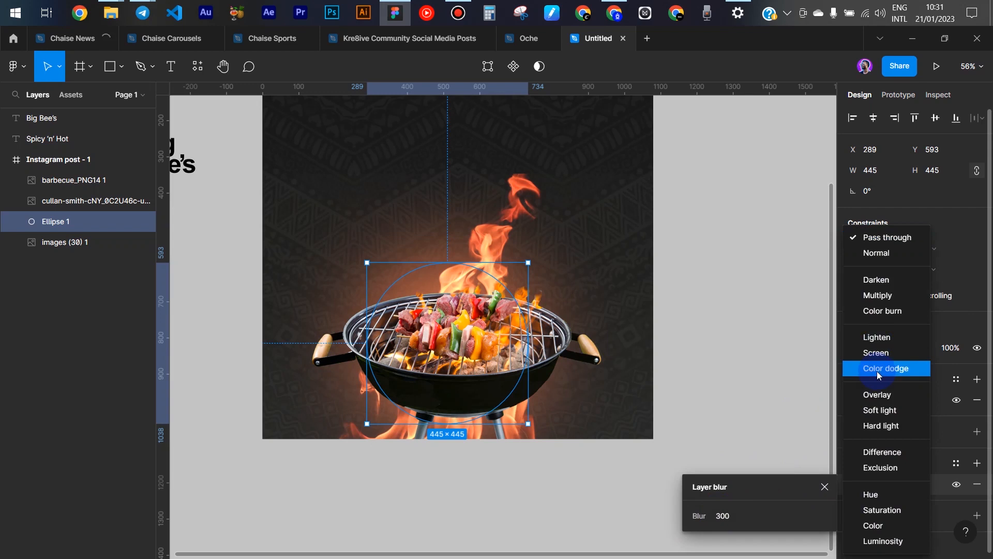
{"action": "left_click", "coordinate": [876, 371]}
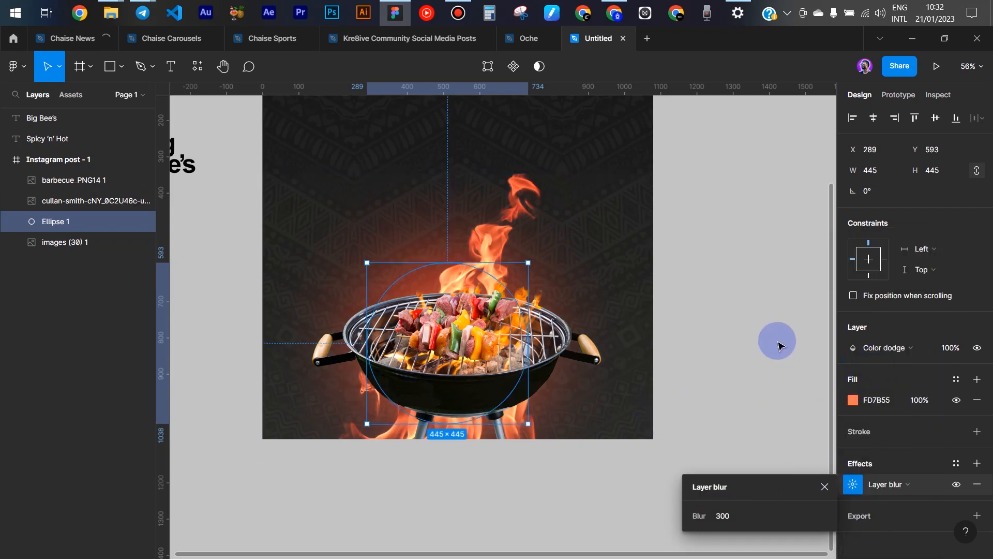
Try a reduced layer opacity of 30% on the blurred orange circle.
{"action": "left_click", "coordinate": [954, 348]}
{"action": "type", "text": "89"}
{"action": "key", "text": "Return"}
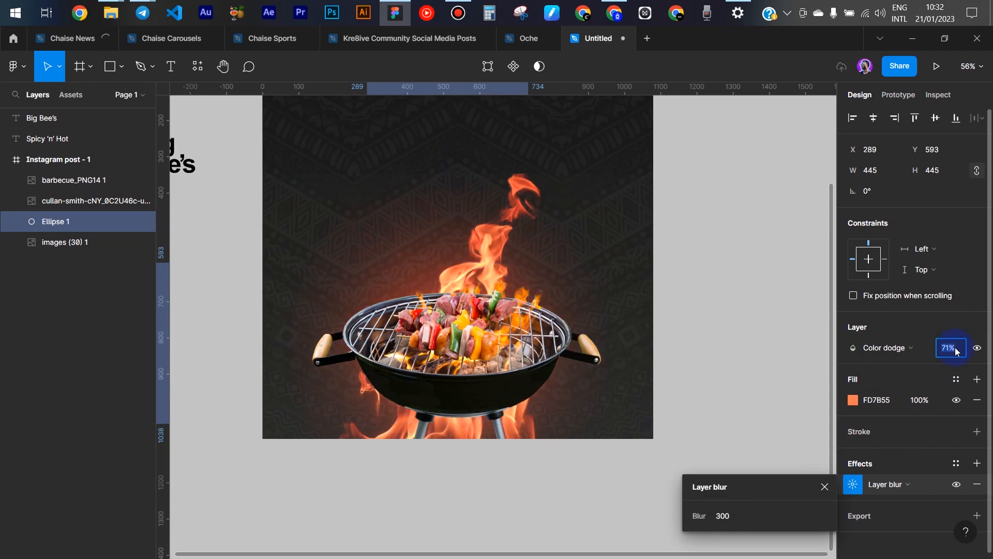
{"action": "key", "text": "Down"}
{"action": "key", "text": "Down"}
{"action": "type", "text": "30"}
{"action": "key", "text": "Return"}
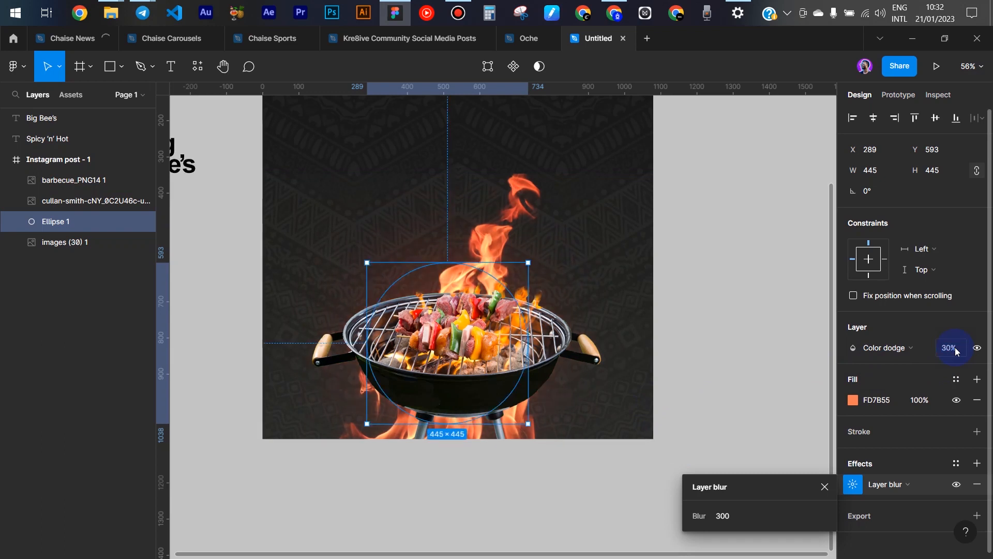
Set the blurred orange circle's layer opacity to 40%, close its blur settings and deselect it.
{"action": "left_click", "coordinate": [955, 351]}
{"action": "type", "text": "40"}
{"action": "key", "text": "Return"}
{"action": "left_click", "coordinate": [826, 487]}
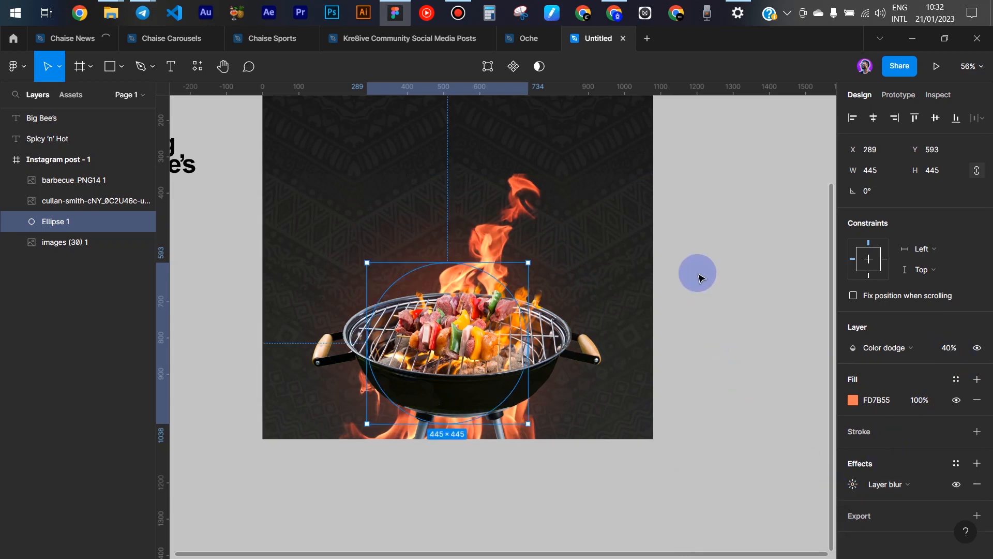
{"action": "left_click", "coordinate": [677, 267]}
Bring the fire spark image file into the Instagram post frame and place it at about X -389, Y 126.
{"action": "left_click_drag", "start_coordinate": [500, 225], "coordinate": [520, 269]}
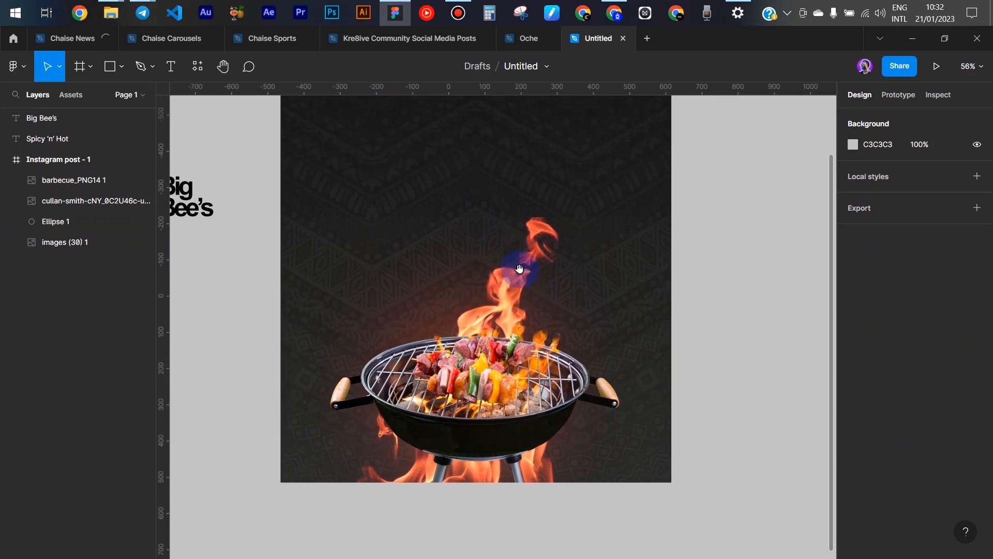
{"action": "scroll", "coordinate": [505, 237], "scroll_direction": "up", "scroll_amount": 1}
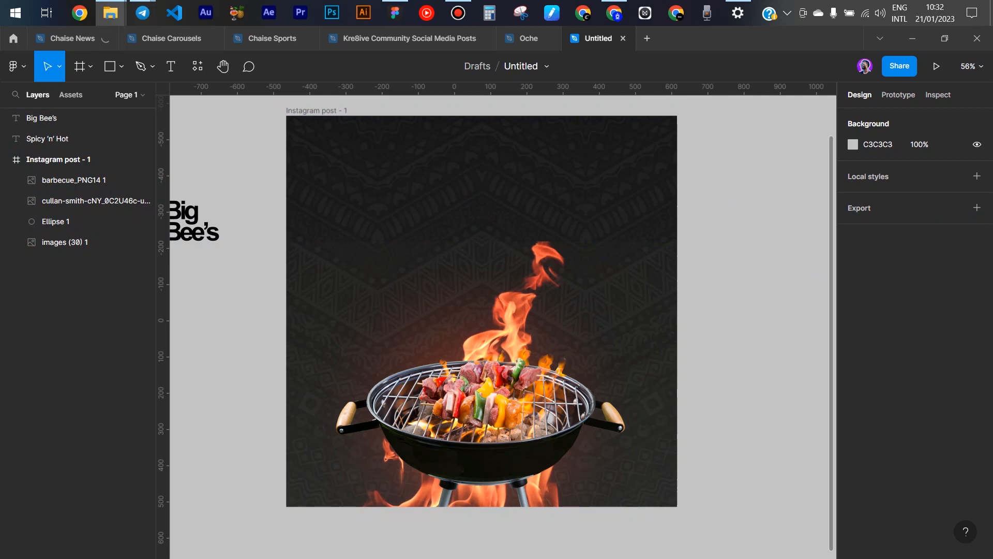
{"action": "left_click_drag", "start_coordinate": [790, 446], "coordinate": [587, 344]}
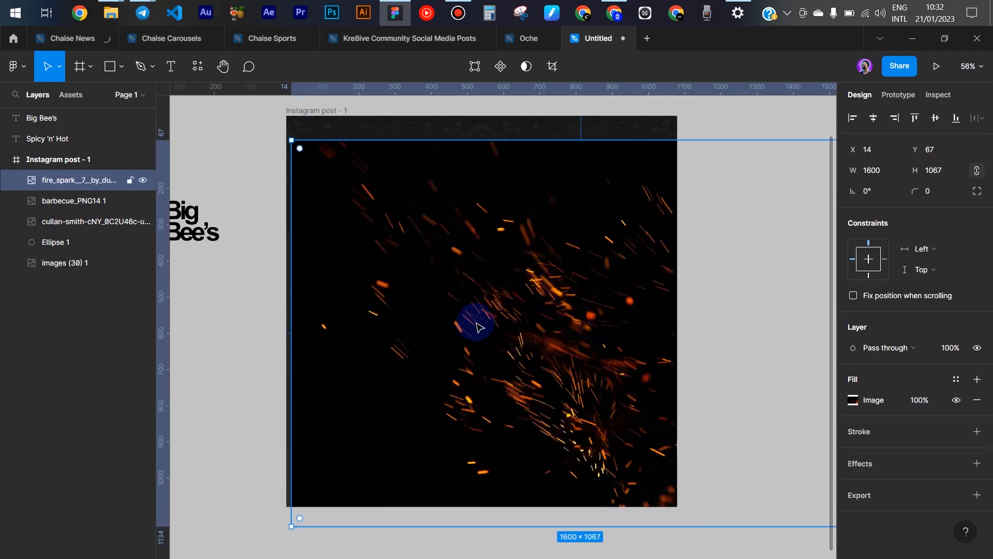
{"action": "left_click_drag", "start_coordinate": [475, 327], "coordinate": [420, 326]}
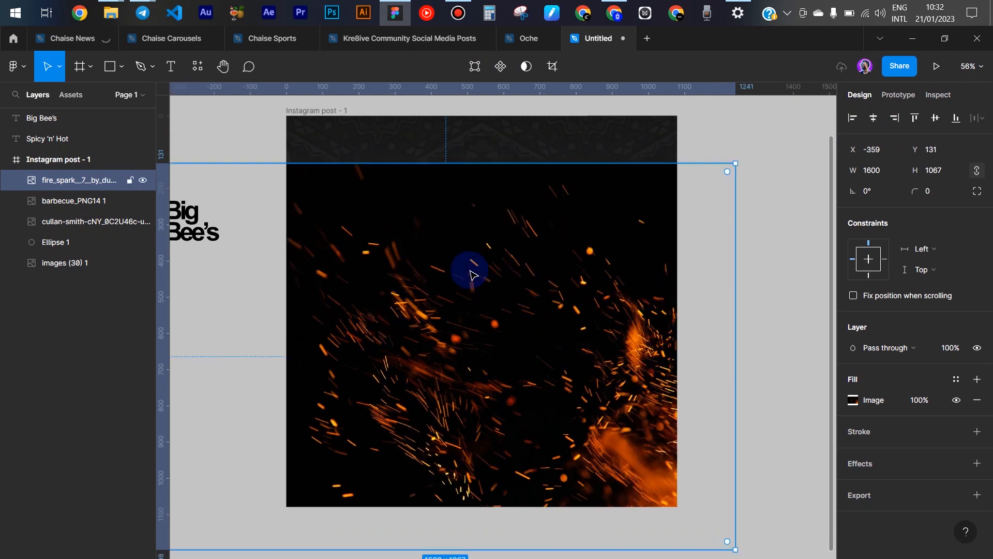
{"action": "left_click_drag", "start_coordinate": [501, 268], "coordinate": [502, 265]}
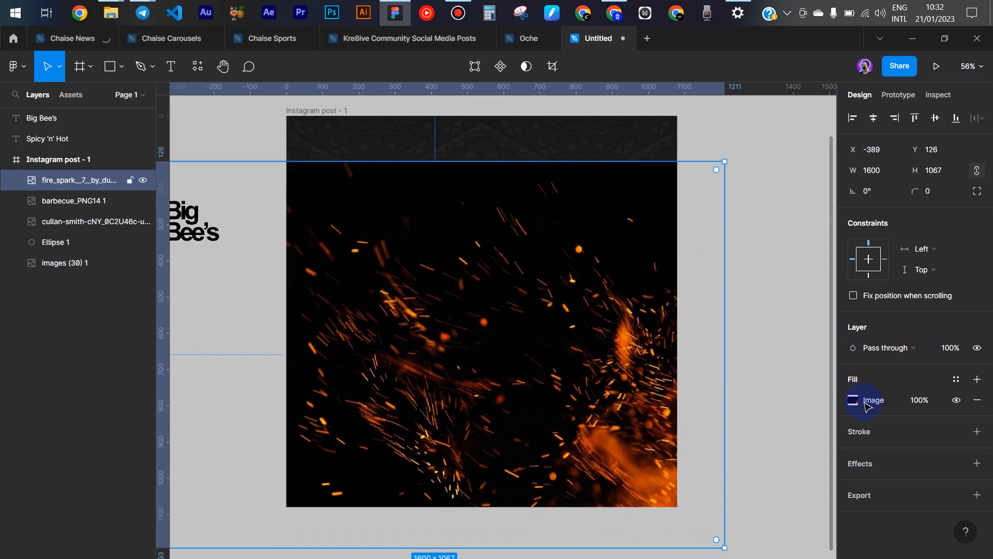
Scale the fire spark image to about 760 × 507, rotate it to about -47° and move it over the grill.
{"action": "key", "text": "k"}
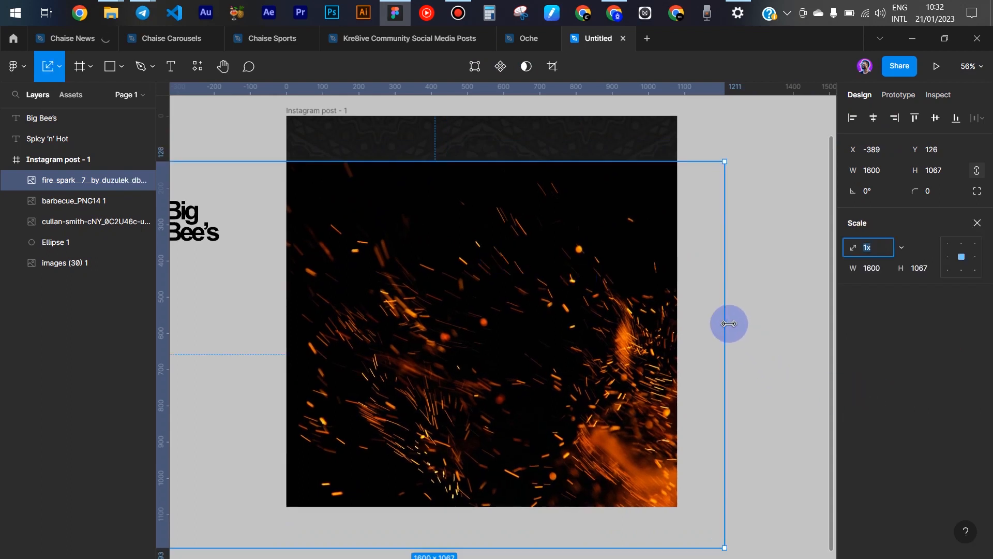
{"action": "left_click_drag", "start_coordinate": [727, 322], "coordinate": [579, 350]}
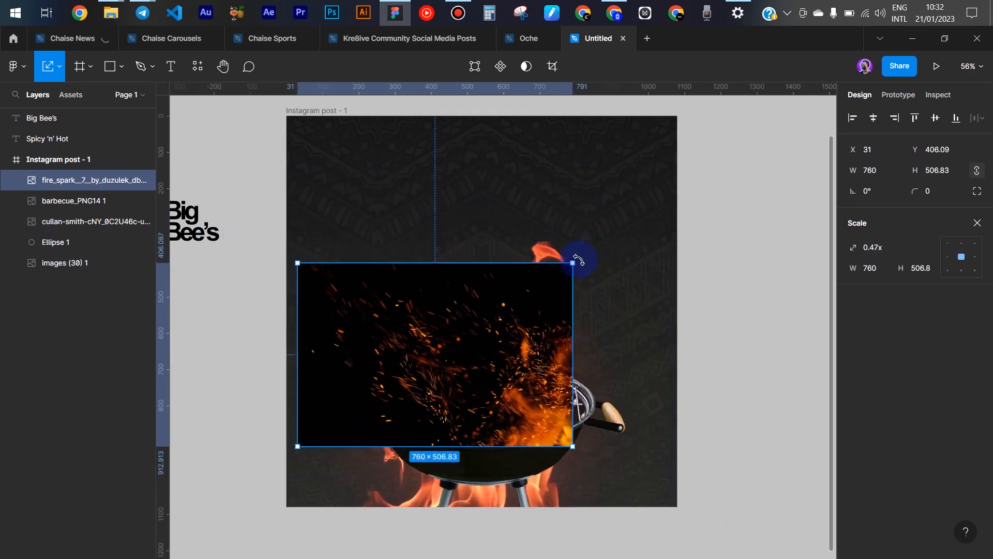
{"action": "left_click_drag", "start_coordinate": [579, 260], "coordinate": [625, 399]}
{"action": "left_click_drag", "start_coordinate": [436, 318], "coordinate": [474, 387]}
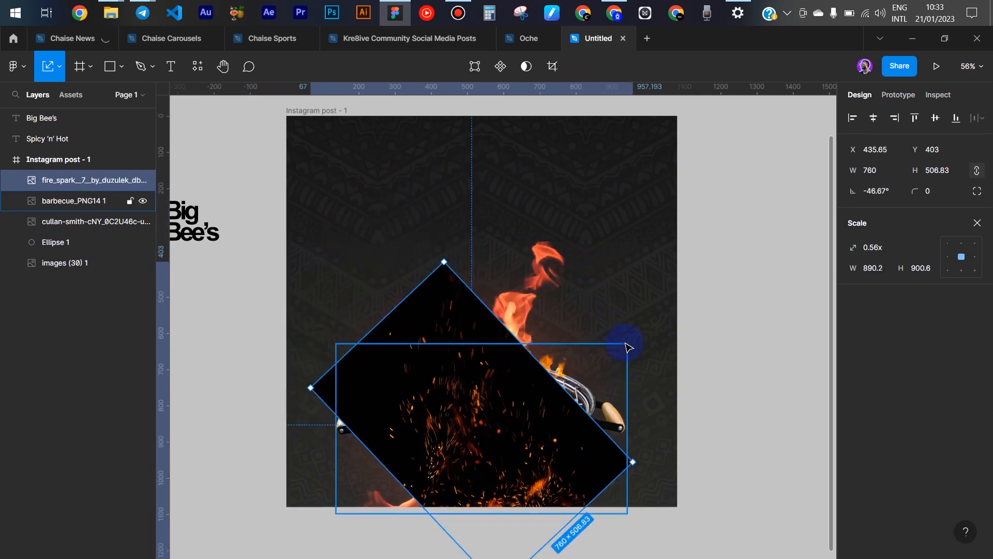
Set the fire spark image's layer blend mode to Screen and move it lower to about X 447, Y 485.
{"action": "key", "text": "v"}
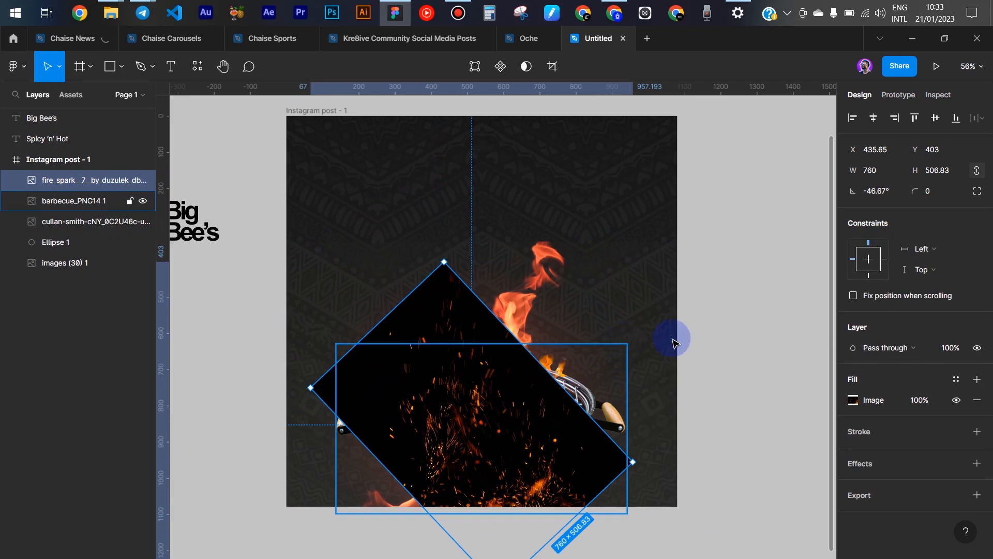
{"action": "left_click", "coordinate": [883, 350]}
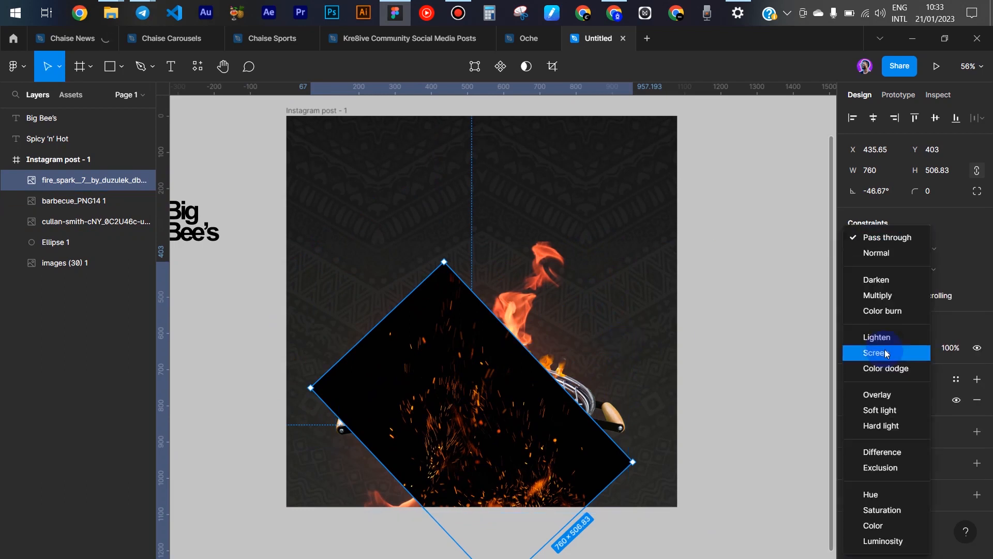
{"action": "left_click", "coordinate": [877, 353]}
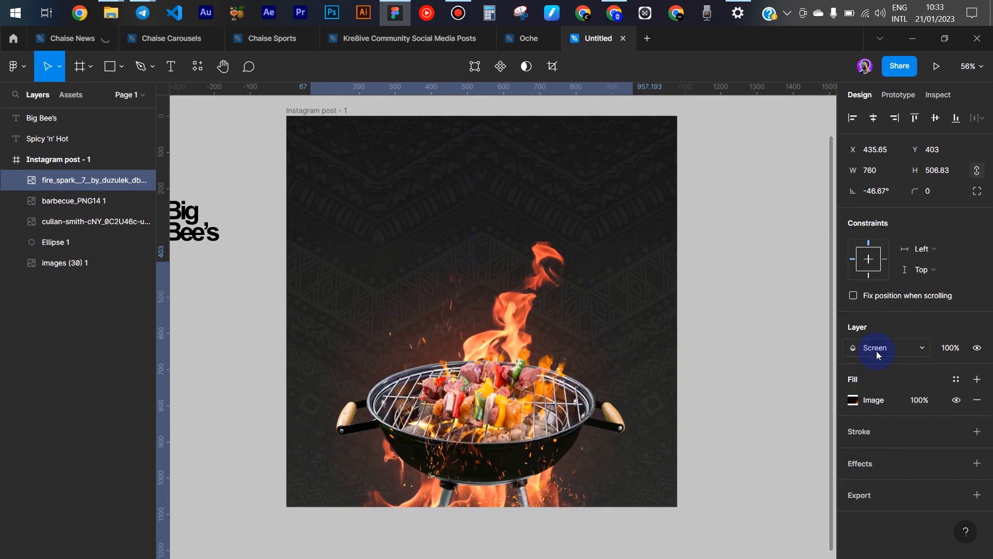
{"action": "left_click_drag", "start_coordinate": [451, 391], "coordinate": [454, 415]}
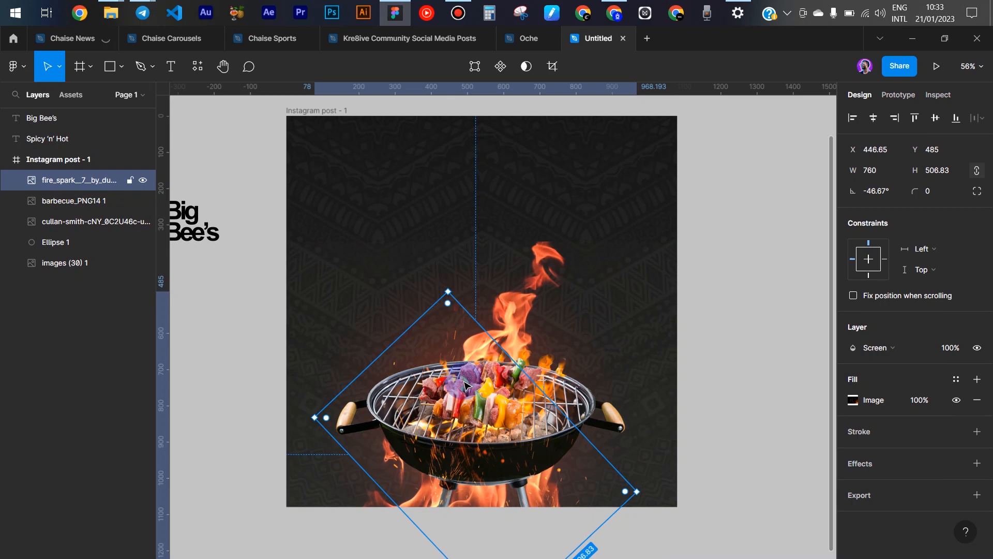
{"action": "left_click", "coordinate": [769, 141]}
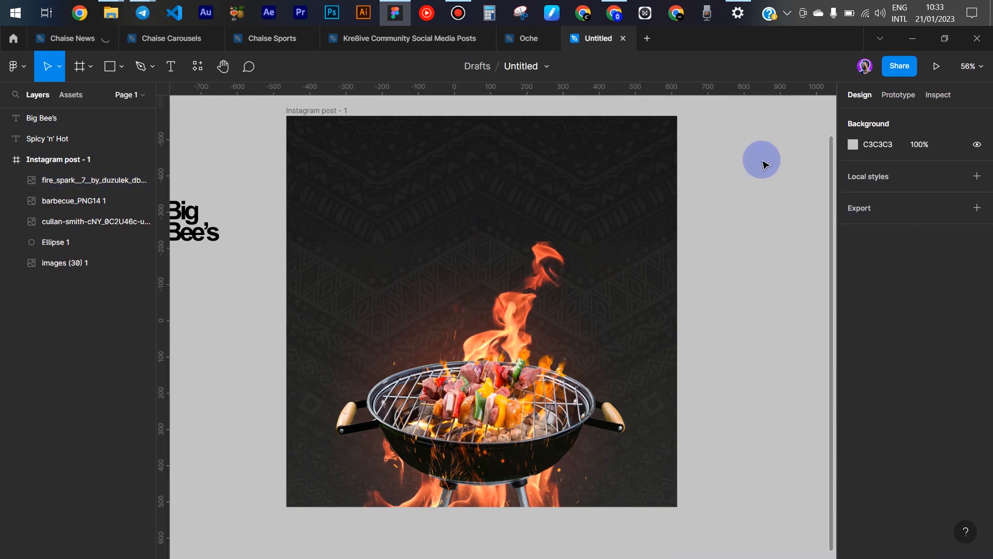
Move the Big Bee's text into the frame at about X 78, Y 110 and fill it with white FFFFFF.
{"action": "left_click_drag", "start_coordinate": [210, 213], "coordinate": [343, 176]}
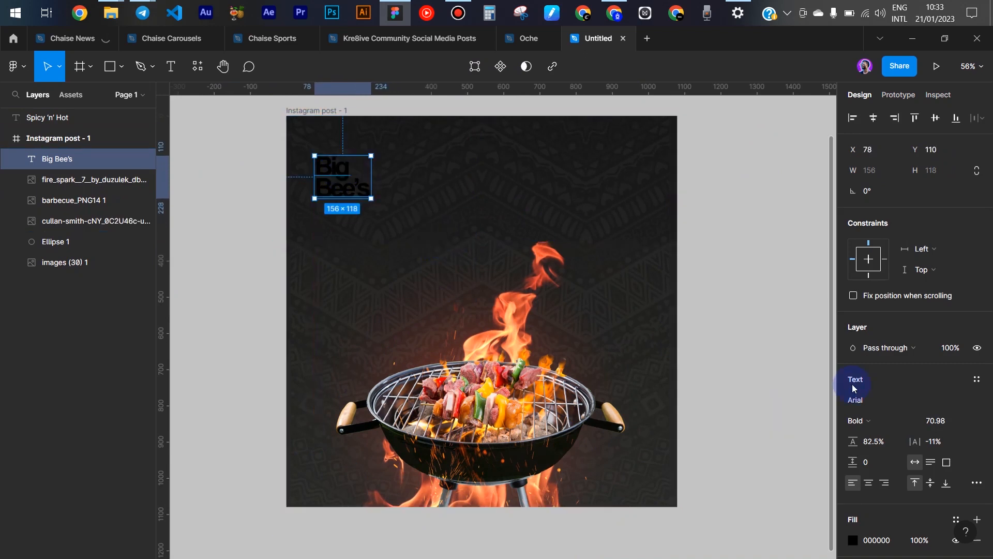
{"action": "scroll", "coordinate": [886, 313], "scroll_direction": "down", "scroll_amount": 3}
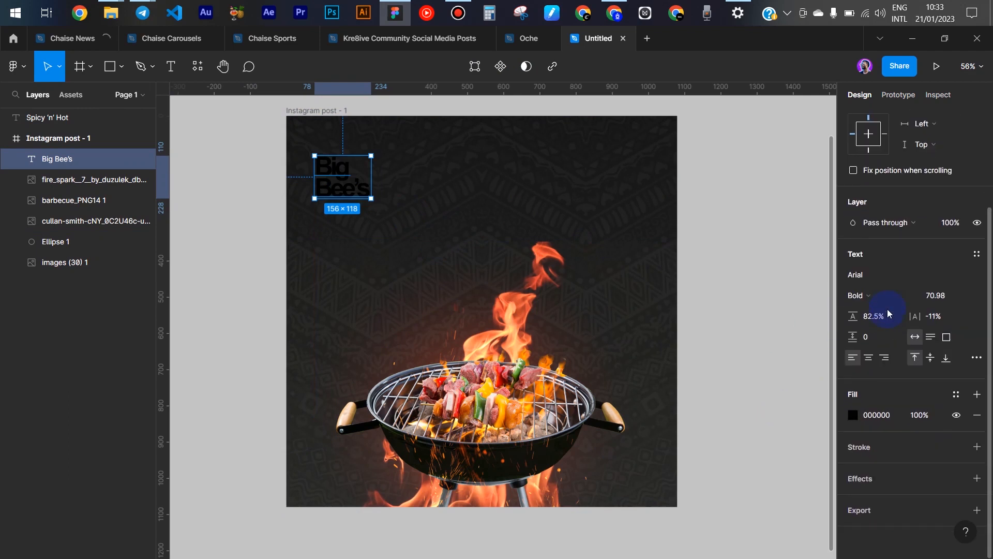
{"action": "left_click", "coordinate": [850, 418]}
{"action": "left_click_drag", "start_coordinate": [756, 318], "coordinate": [647, 208]}
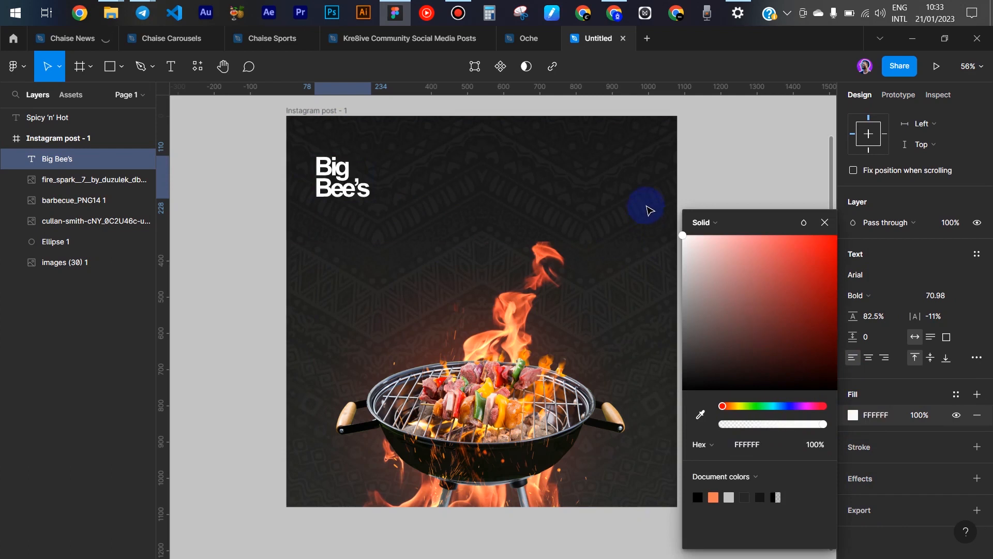
{"action": "left_click", "coordinate": [824, 222]}
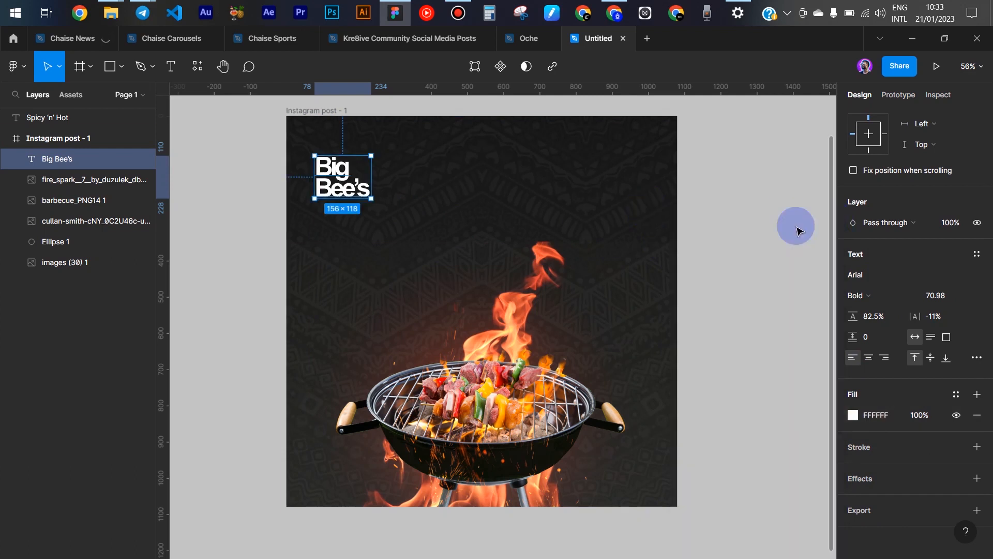
{"action": "left_click", "coordinate": [771, 195]}
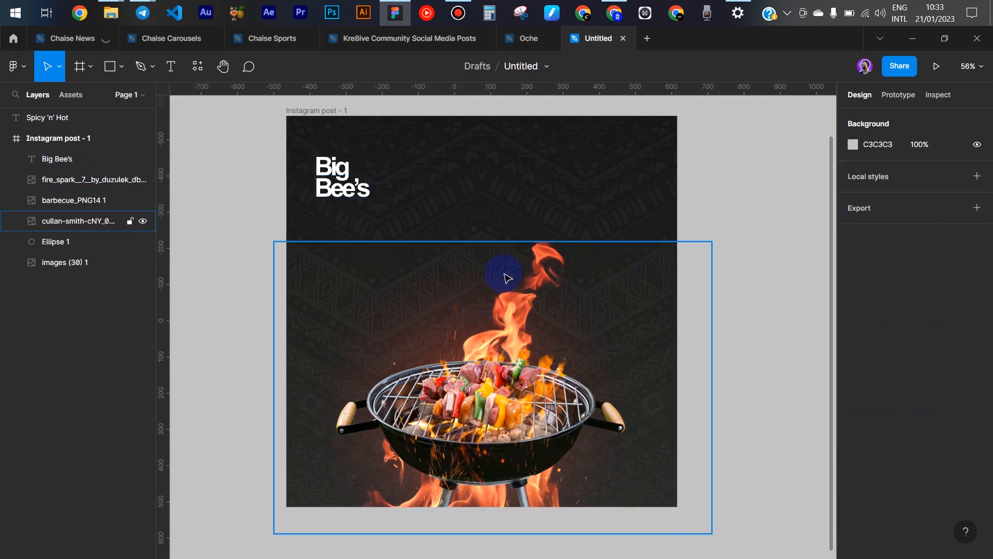
Add the text "Spicy" above the flames in the frame at about X 441, Y 217.
{"action": "scroll", "coordinate": [507, 278], "scroll_direction": "down", "scroll_amount": 2}
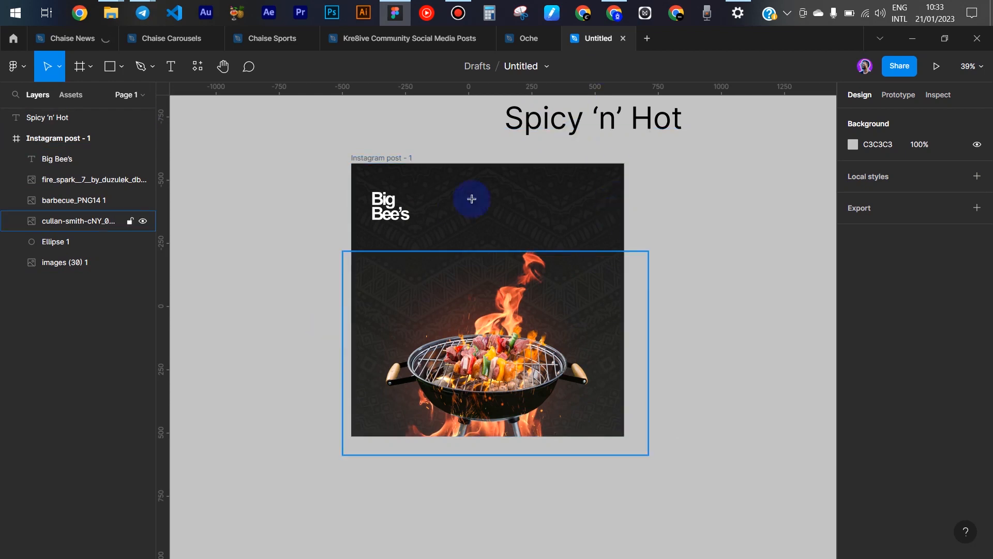
{"action": "key", "text": "t"}
{"action": "left_click", "coordinate": [464, 218]}
{"action": "type", "text": "Spiicy"}
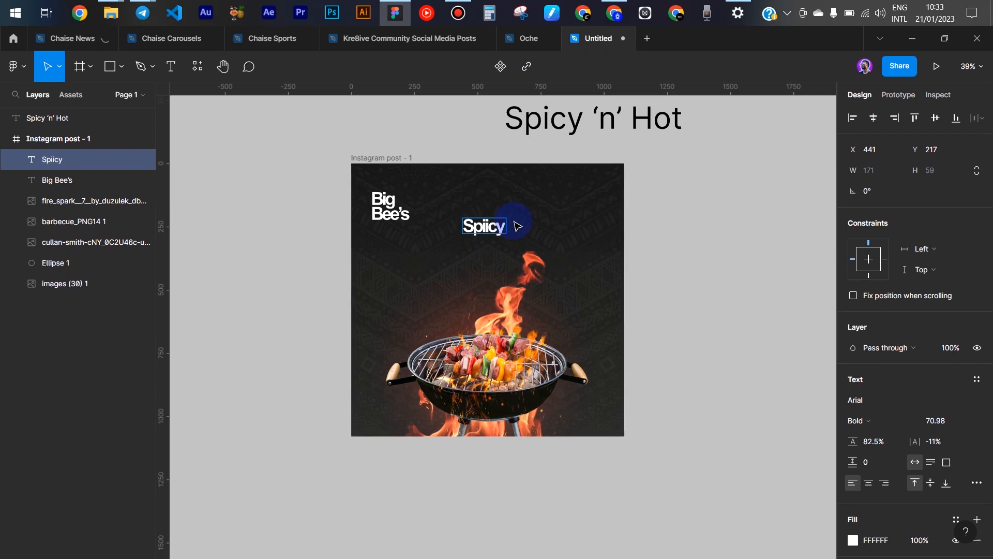
{"action": "key", "text": "Left"}
{"action": "key", "text": "BackSpace"}
{"action": "key", "text": "Escape"}
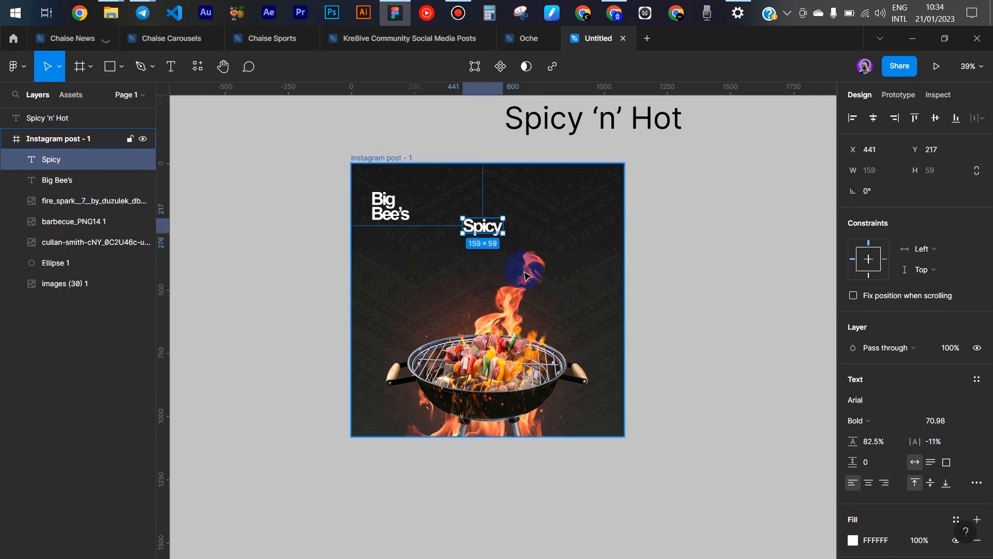
Set the Spicy text's font to Back to Black Bold Demo and its letter spacing to 0%.
{"action": "scroll", "coordinate": [496, 243], "scroll_direction": "down", "scroll_amount": 1}
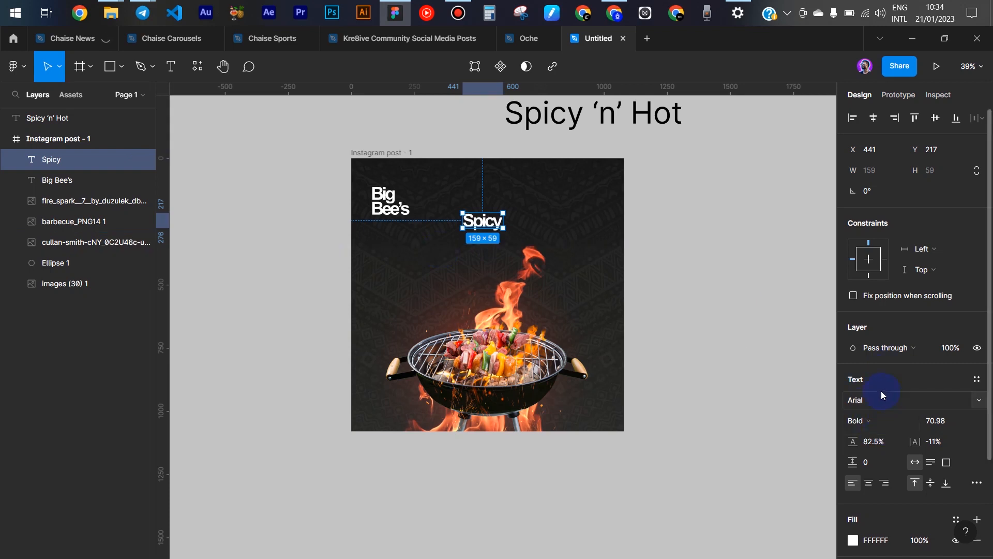
{"action": "left_click", "coordinate": [934, 404]}
{"action": "type", "text": "B"}
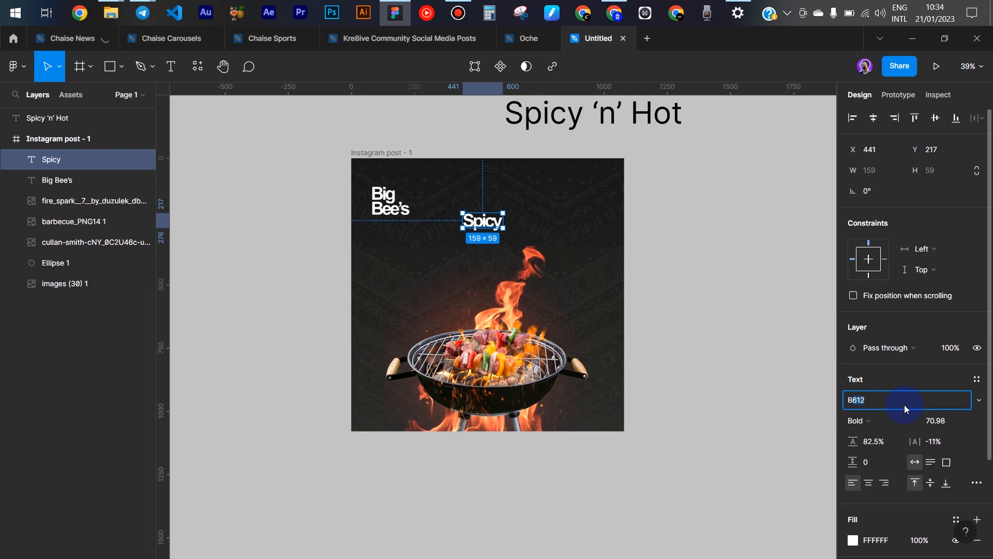
{"action": "type", "text": "ack to Black Bold Demo"}
{"action": "key", "text": "Return"}
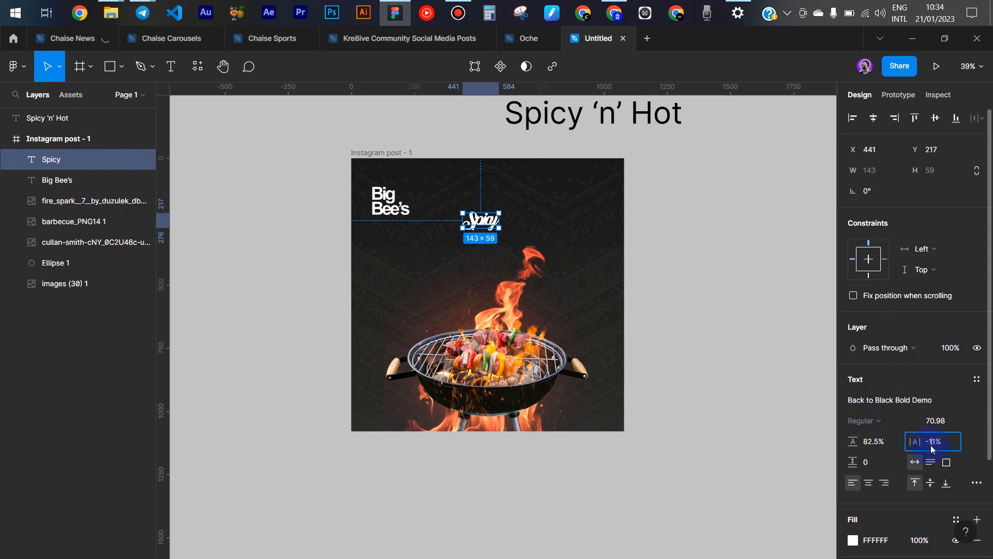
{"action": "type", "text": "0"}
{"action": "key", "text": "Return"}
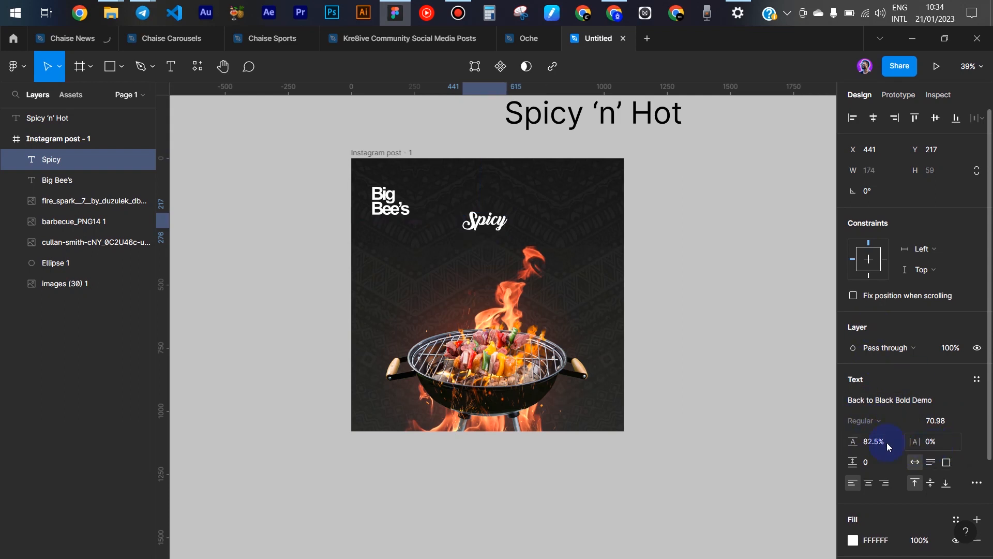
Scale the Spicy text to about 624 × 210 and move it above the grill at about X 200, Y 251.
{"action": "key", "text": "k"}
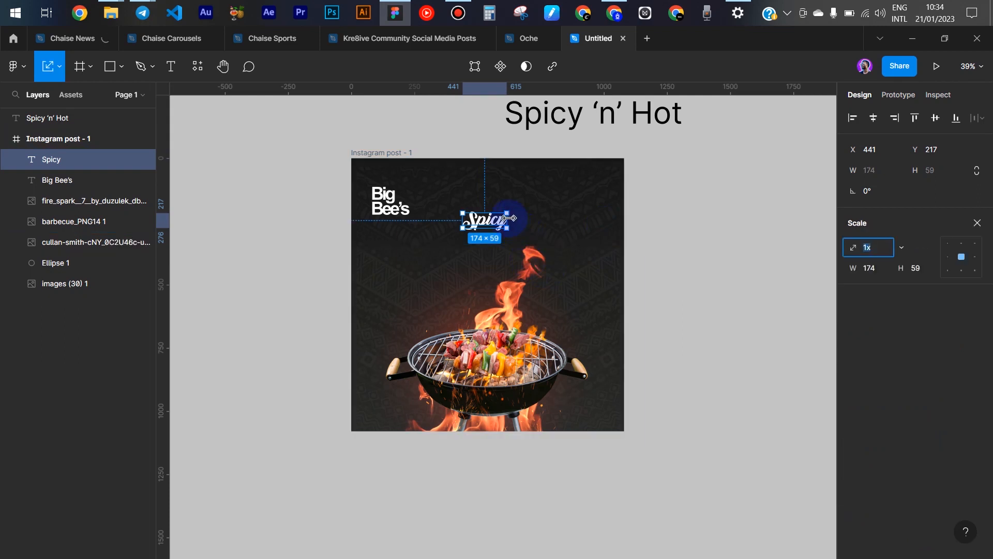
{"action": "left_click_drag", "start_coordinate": [509, 217], "coordinate": [625, 228]}
{"action": "left_click_drag", "start_coordinate": [555, 224], "coordinate": [495, 253]}
Move the Big Bee's text to the frame's upper right corner at about X 885, Y 76, scaled down to about 131 × 98.
{"action": "scroll", "coordinate": [496, 251], "scroll_direction": "up", "scroll_amount": 3}
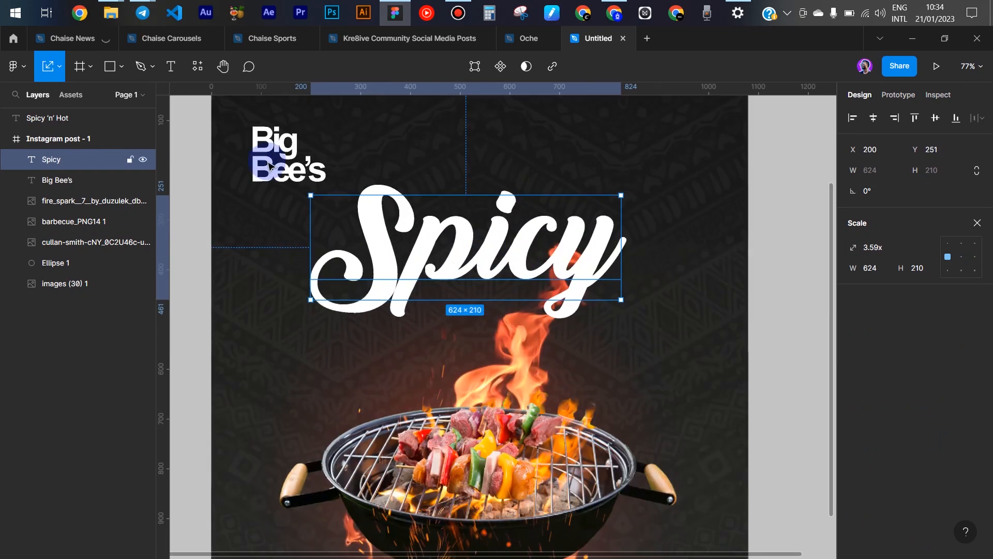
{"action": "left_click_drag", "start_coordinate": [262, 171], "coordinate": [706, 145]}
{"action": "key", "text": "k"}
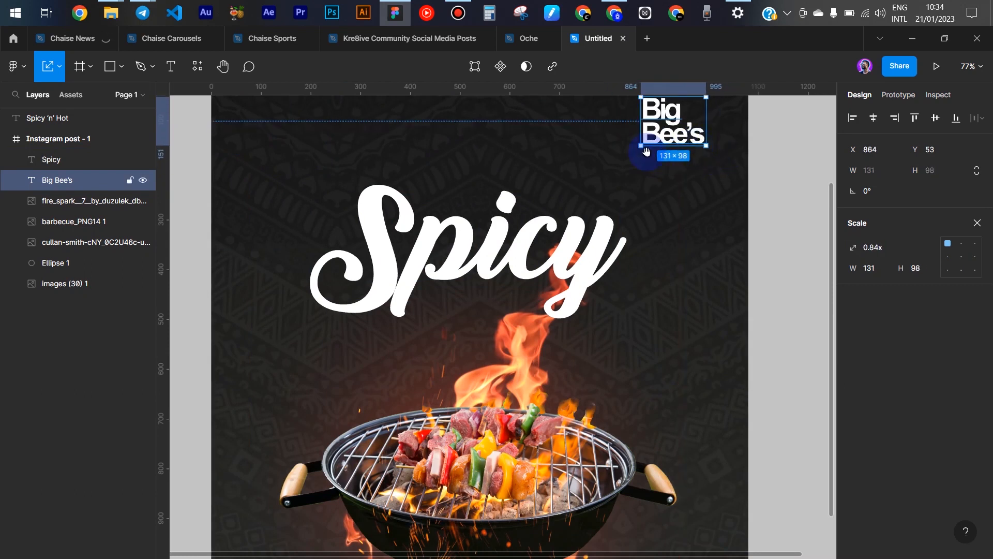
{"action": "scroll", "coordinate": [645, 204], "scroll_direction": "up", "scroll_amount": 2}
{"action": "left_click_drag", "start_coordinate": [671, 180], "coordinate": [682, 191]}
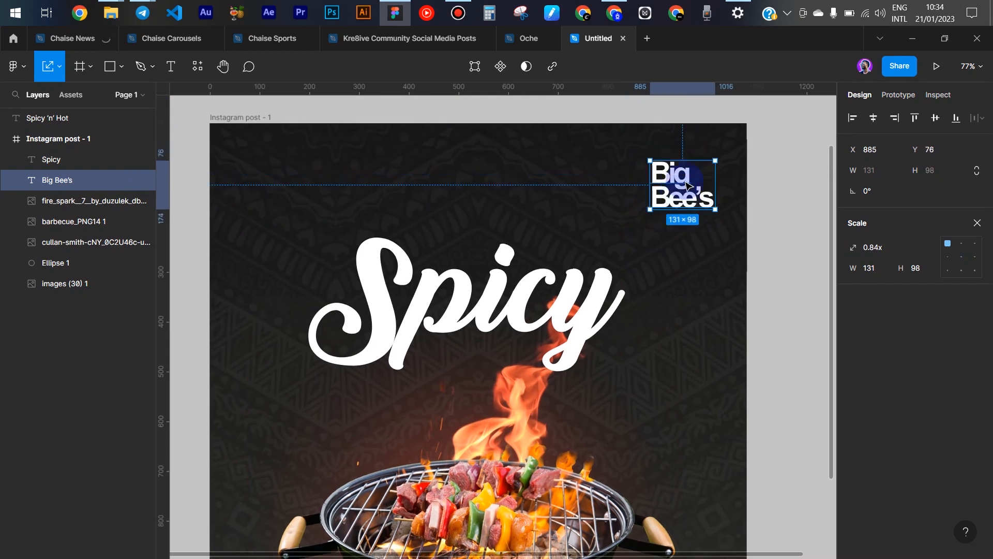
Draw a rectangle about 176 × 154 over the Big Bee's text, extending slightly beyond it on every side.
{"action": "scroll", "coordinate": [729, 178], "scroll_direction": "up", "scroll_amount": 3}
{"action": "scroll", "coordinate": [730, 172], "scroll_direction": "up", "scroll_amount": 5}
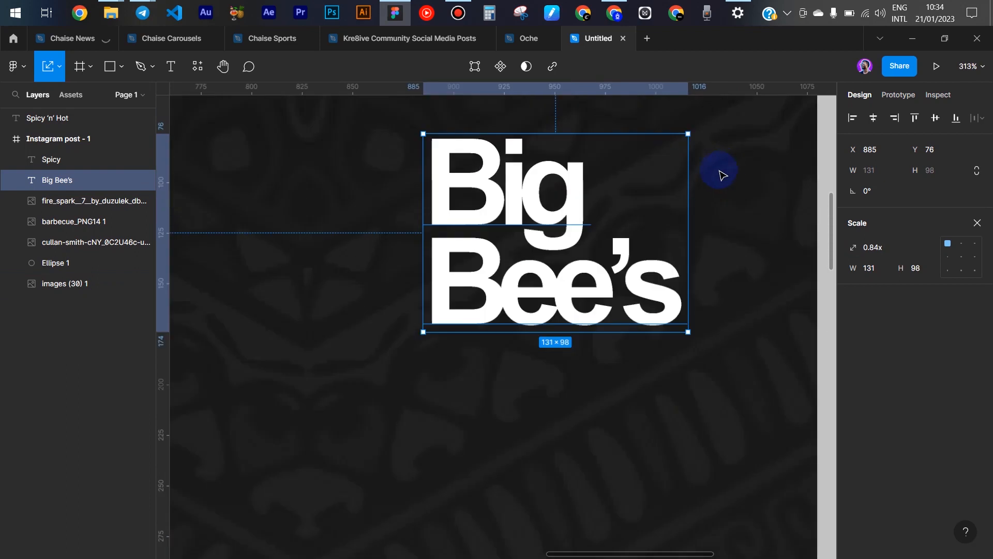
{"action": "scroll", "coordinate": [553, 187], "scroll_direction": "down", "scroll_amount": 1}
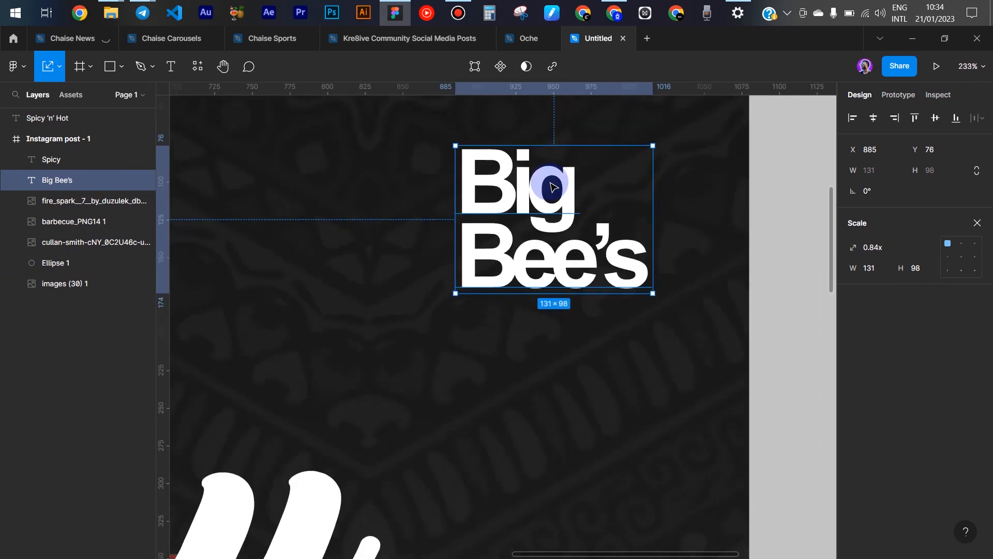
{"action": "key", "text": "r"}
{"action": "left_click_drag", "start_coordinate": [424, 111], "coordinate": [689, 341]}
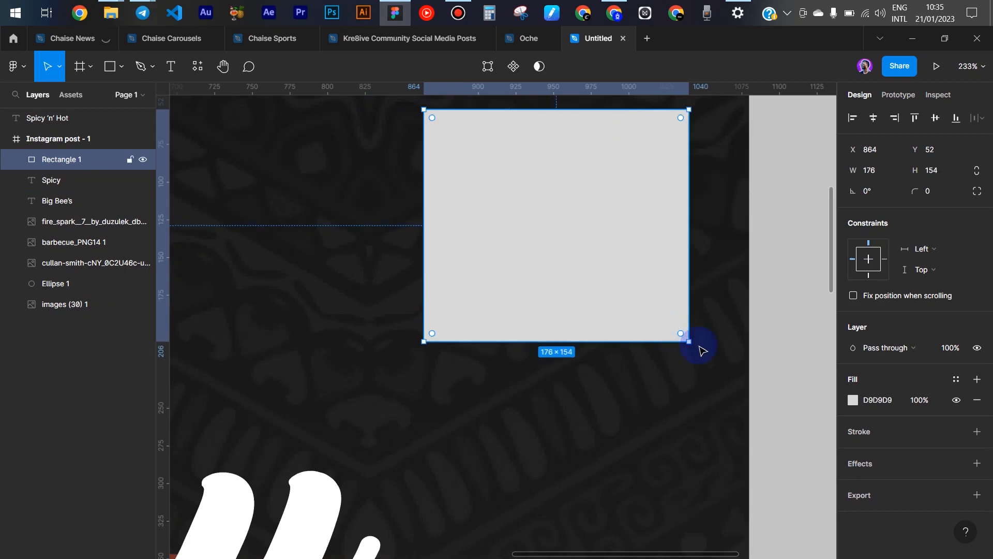
Fill the rectangle with red DB1616 and place it behind the Big Bee's text in the layer order.
{"action": "left_click", "coordinate": [853, 401]}
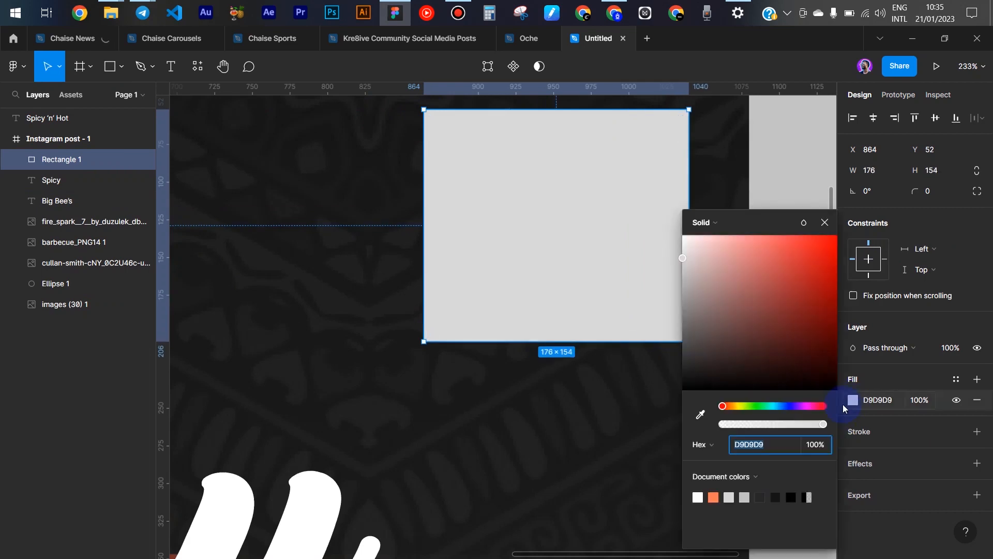
{"action": "left_click_drag", "start_coordinate": [801, 284], "coordinate": [822, 257]}
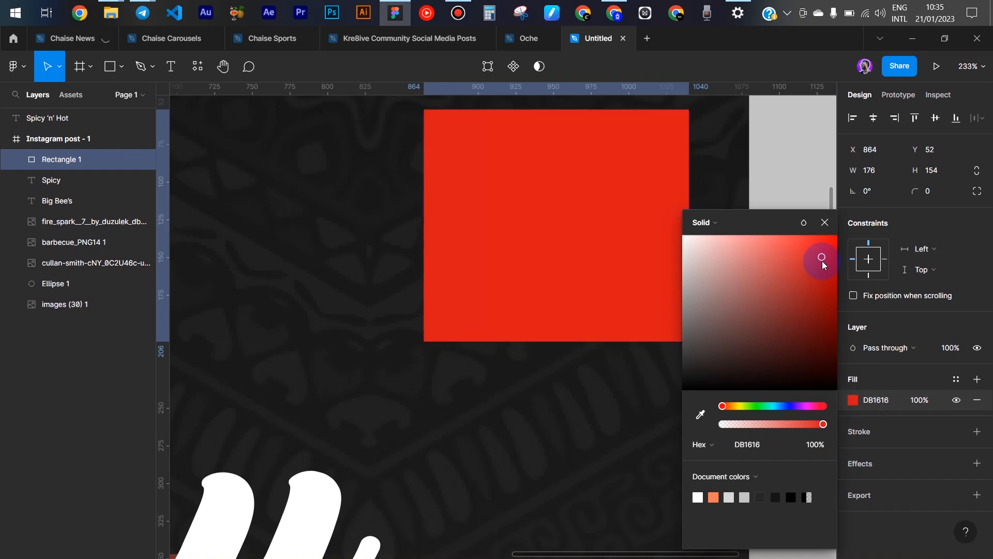
{"action": "left_click", "coordinate": [830, 225]}
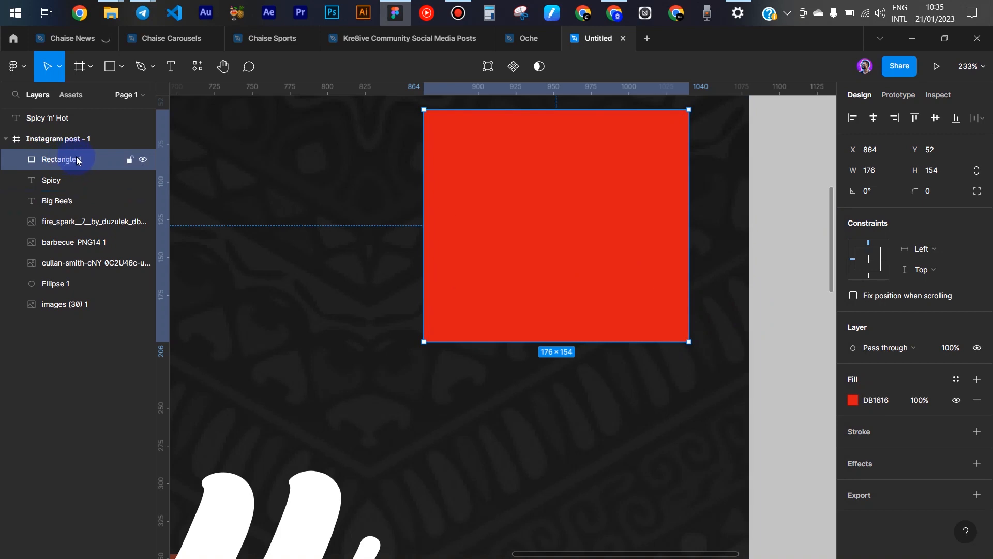
{"action": "left_click_drag", "start_coordinate": [77, 164], "coordinate": [75, 207]}
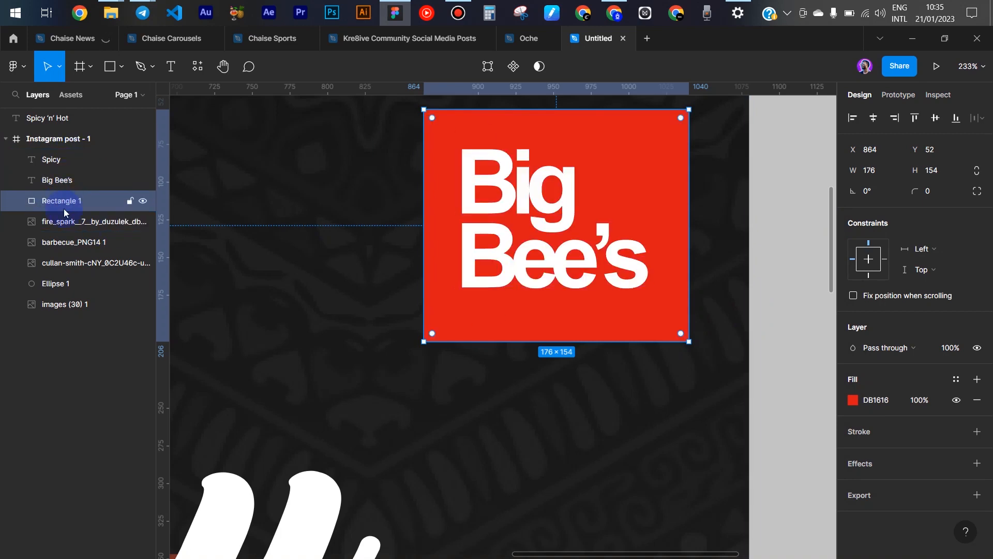
Rename the red rectangle's layer as rect.
{"action": "double_click", "coordinate": [70, 205]}
{"action": "type", "text": "re"}
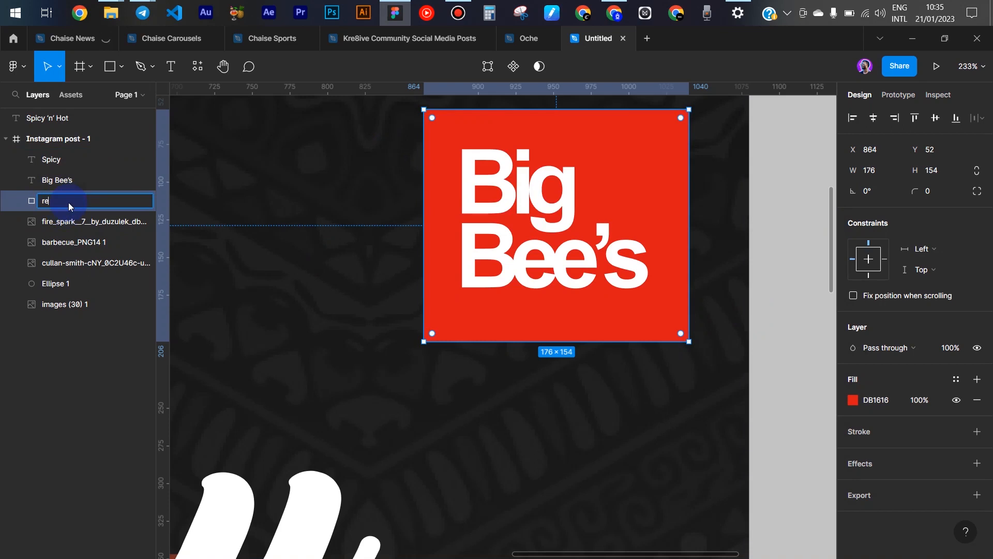
{"action": "type", "text": "ct"}
{"action": "key", "text": "Return"}
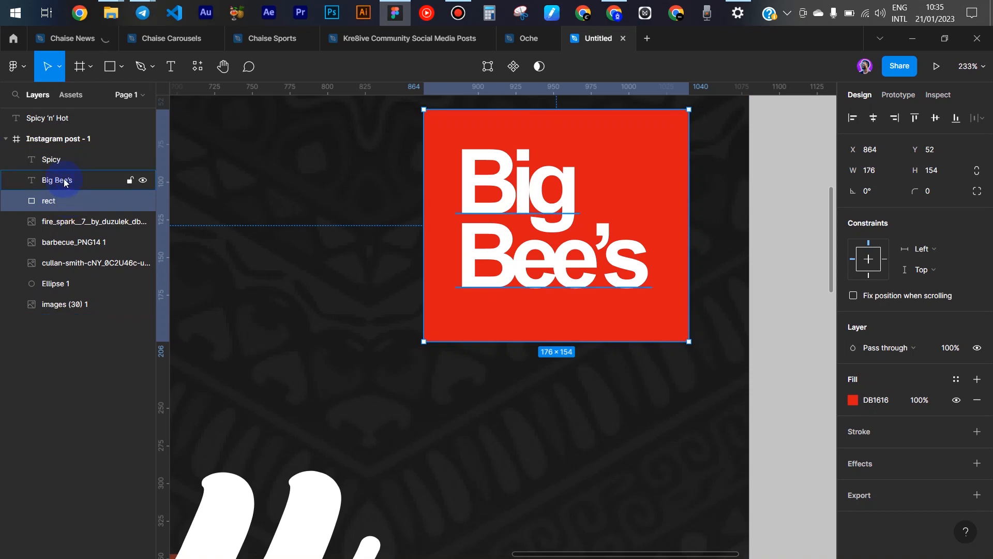
Group the Big Bee's text with the rect layer and name the group logo.
{"action": "left_click", "coordinate": [65, 181], "text": "shift"}
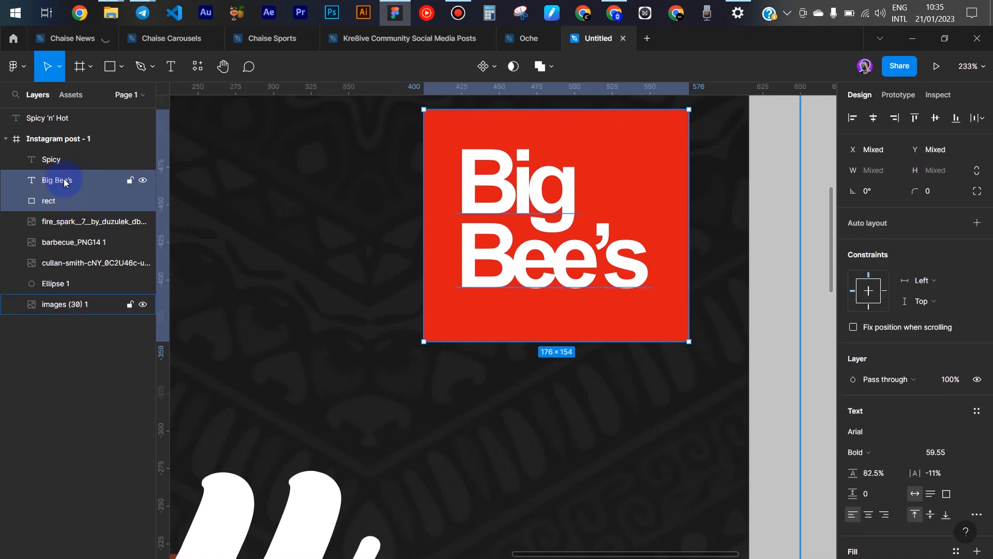
{"action": "key", "text": "ctrl+g"}
{"action": "double_click", "coordinate": [49, 181]}
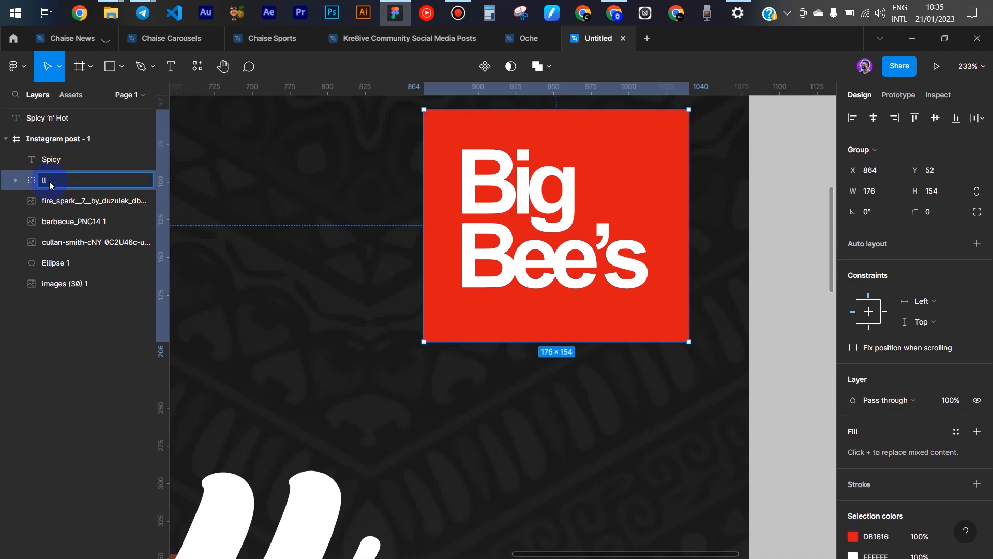
{"action": "key", "text": "Return"}
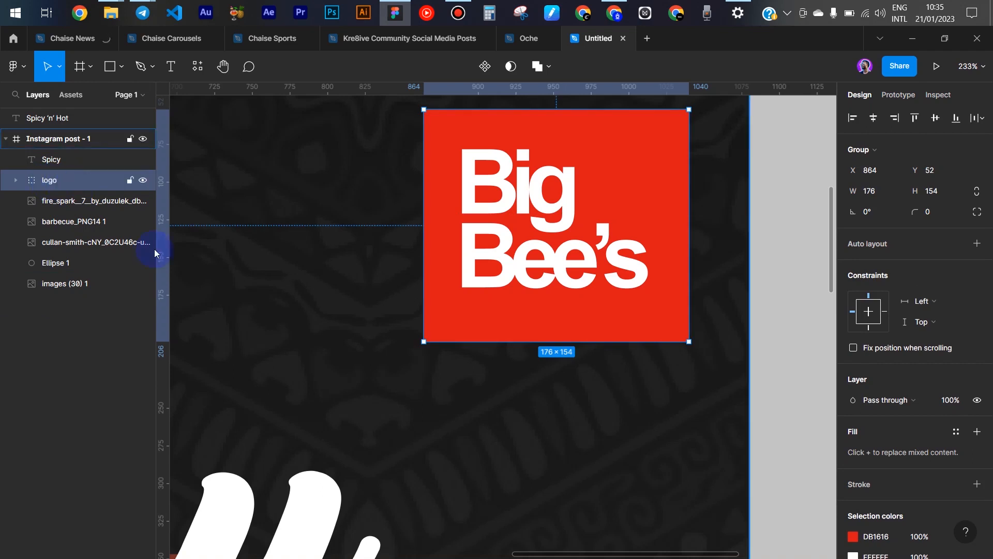
Move the Spicy text slightly higher above the grill, to about X 211, Y 206.
{"action": "scroll", "coordinate": [472, 215], "scroll_direction": "down", "scroll_amount": 5}
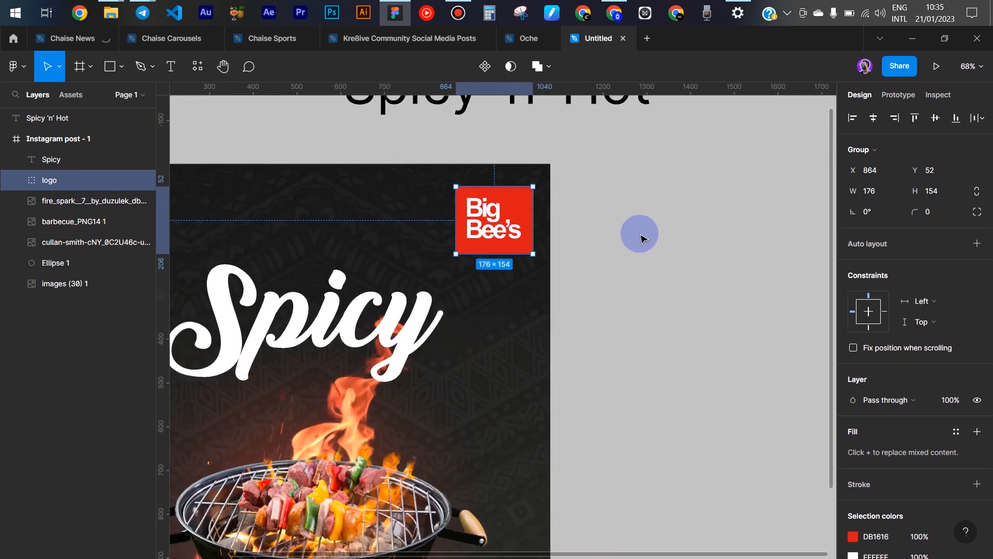
{"action": "left_click", "coordinate": [616, 278]}
{"action": "left_click_drag", "start_coordinate": [403, 360], "coordinate": [617, 314]}
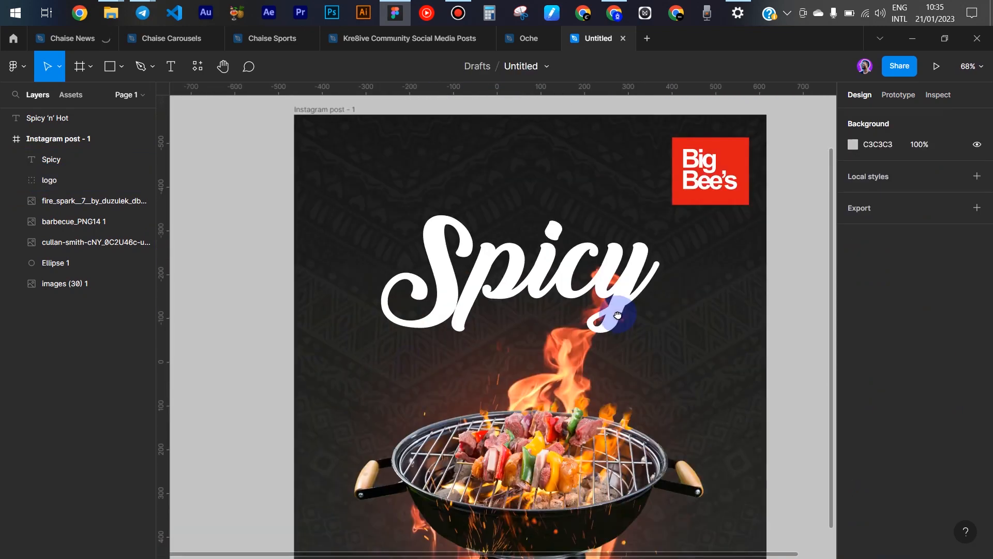
{"action": "left_click_drag", "start_coordinate": [546, 281], "coordinate": [504, 231]}
Duplicate the Spicy text, change the copy's wording to Hot, and position it beneath the original at about X 264, Y 460.
{"action": "scroll", "coordinate": [505, 231], "scroll_direction": "down", "scroll_amount": 3}
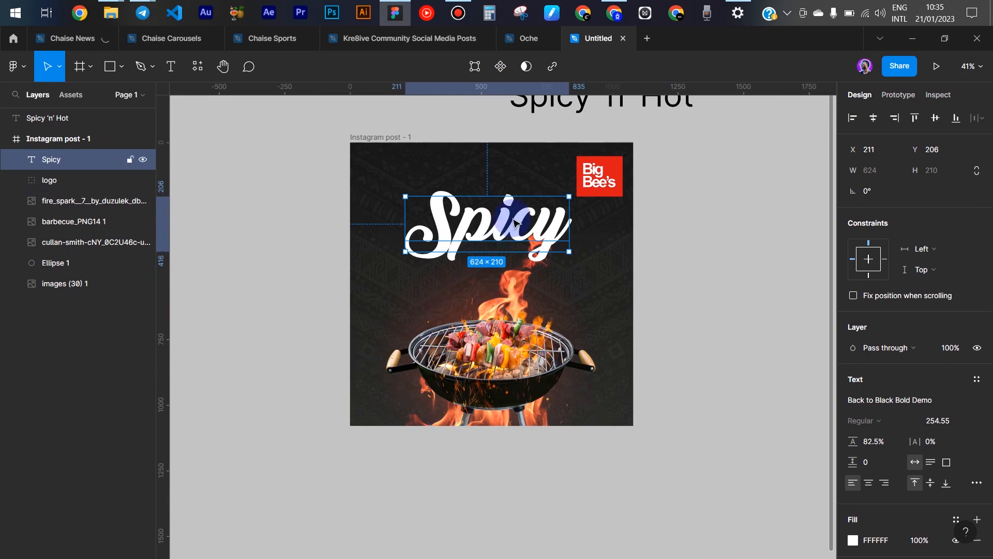
{"action": "left_click_drag", "start_coordinate": [515, 223], "coordinate": [503, 296]}
{"action": "double_click", "coordinate": [501, 291]}
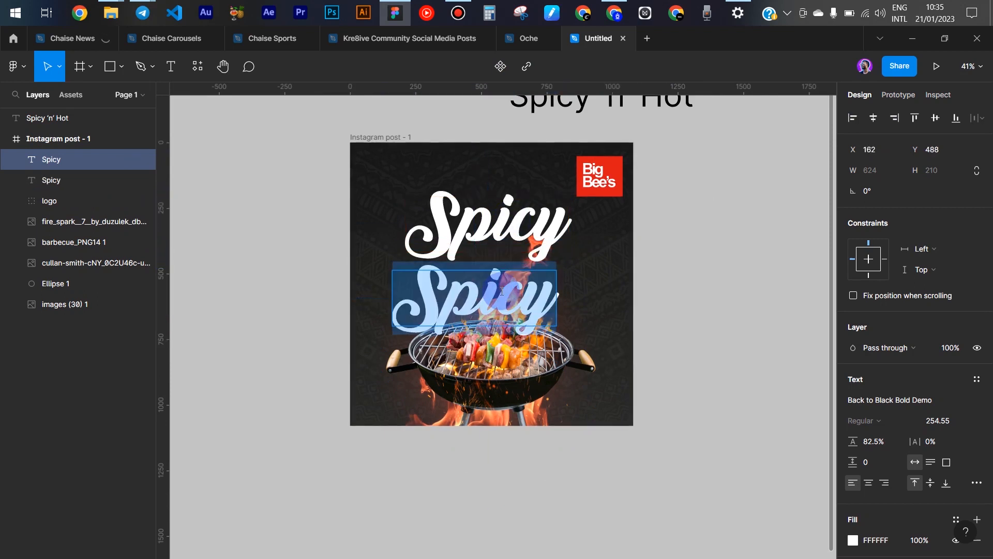
{"action": "type", "text": "Hot"}
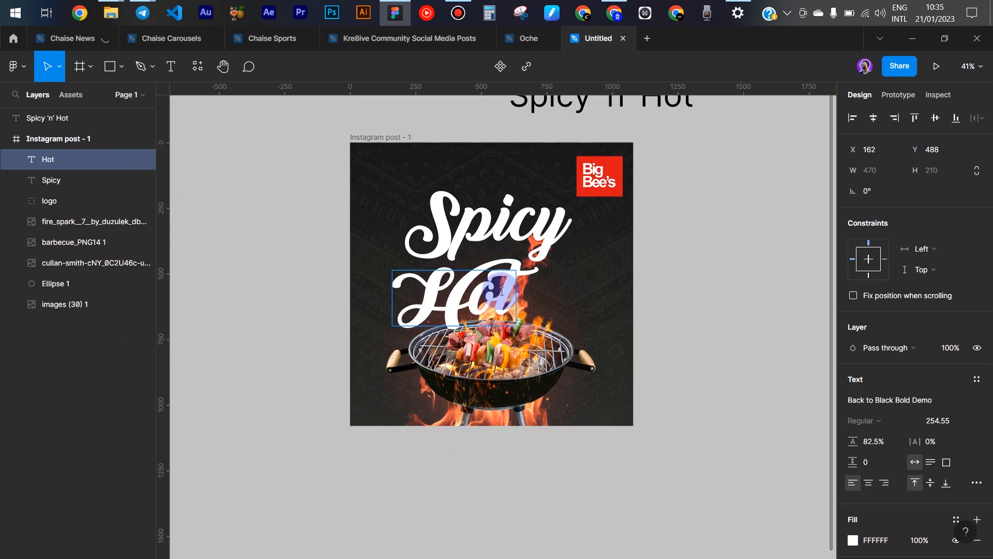
{"action": "key", "text": "Escape"}
{"action": "left_click_drag", "start_coordinate": [501, 295], "coordinate": [518, 294]}
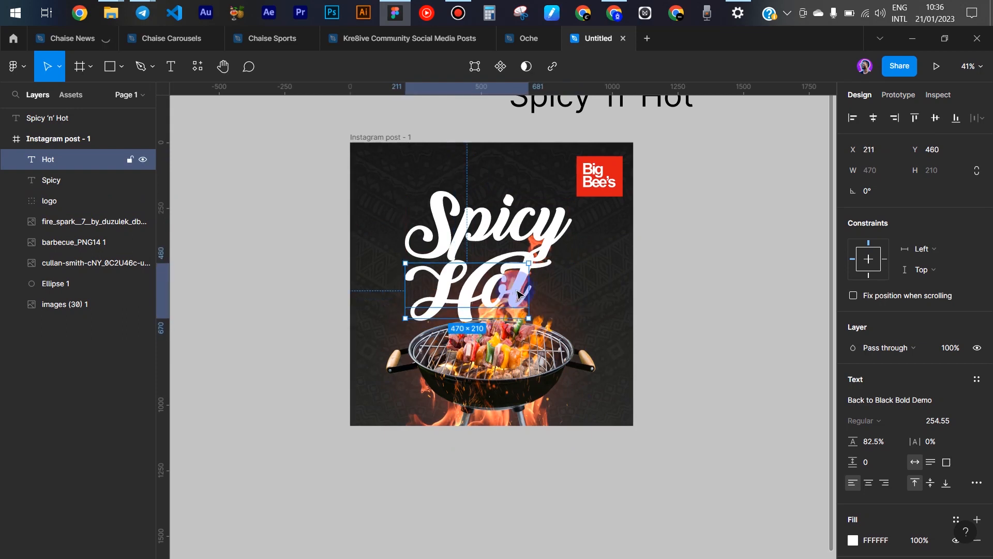
{"action": "mouse_move", "coordinate": [517, 293]}
{"action": "left_mouse_down"}
{"action": "mouse_move", "coordinate": [540, 292]}
{"action": "mouse_move", "coordinate": [531, 294]}
{"action": "left_mouse_up"}
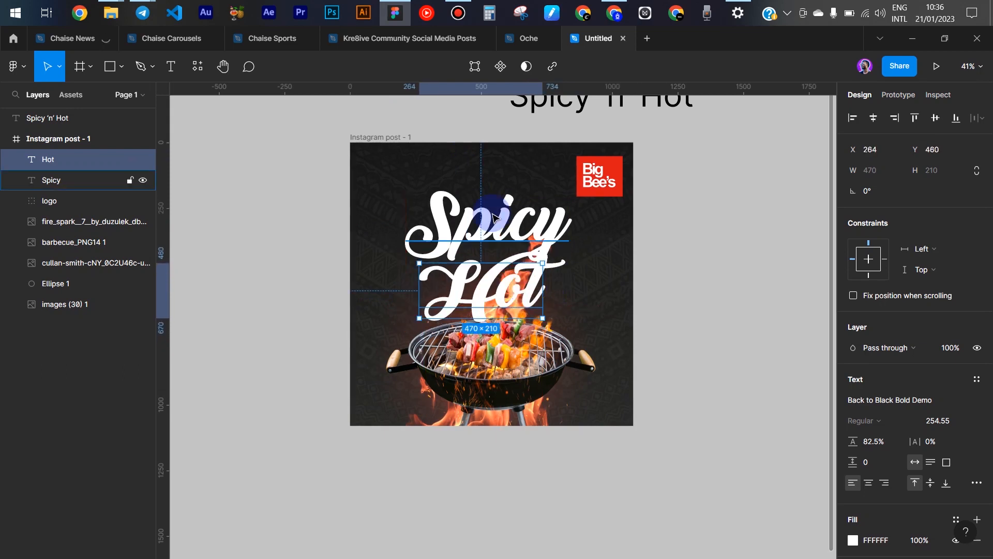
Scale the Spicy and Hot texts down together, bringing Spicy to about 433 × 146 and Hot to about 327 × 146.
{"action": "left_click", "coordinate": [500, 224], "text": "shift"}
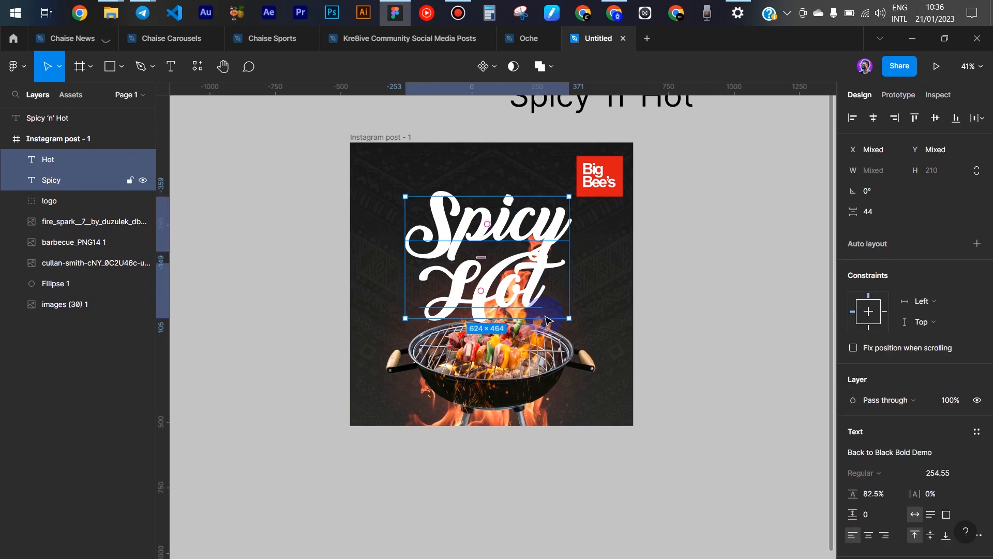
{"action": "key", "text": "k"}
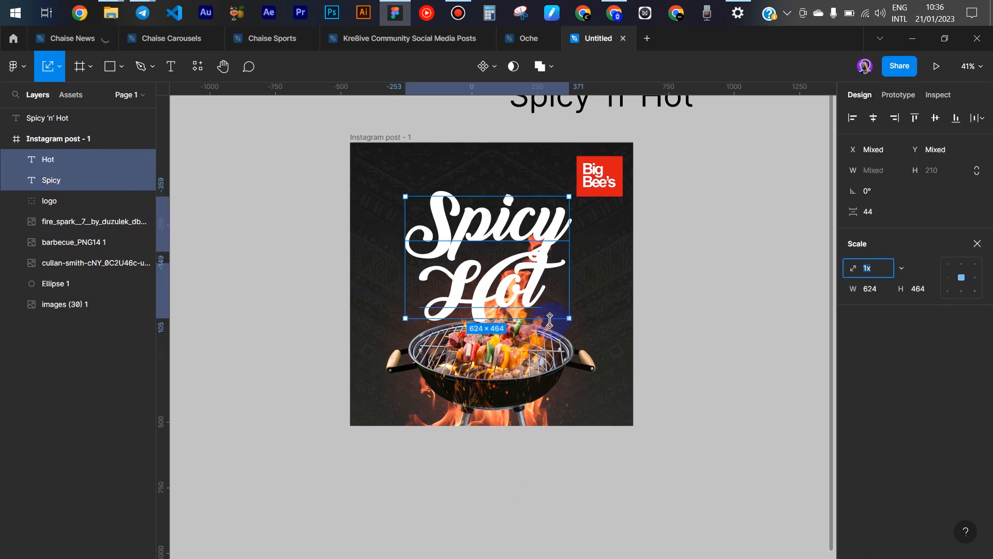
{"action": "left_click_drag", "start_coordinate": [540, 318], "coordinate": [488, 244]}
{"action": "left_click", "coordinate": [706, 253]}
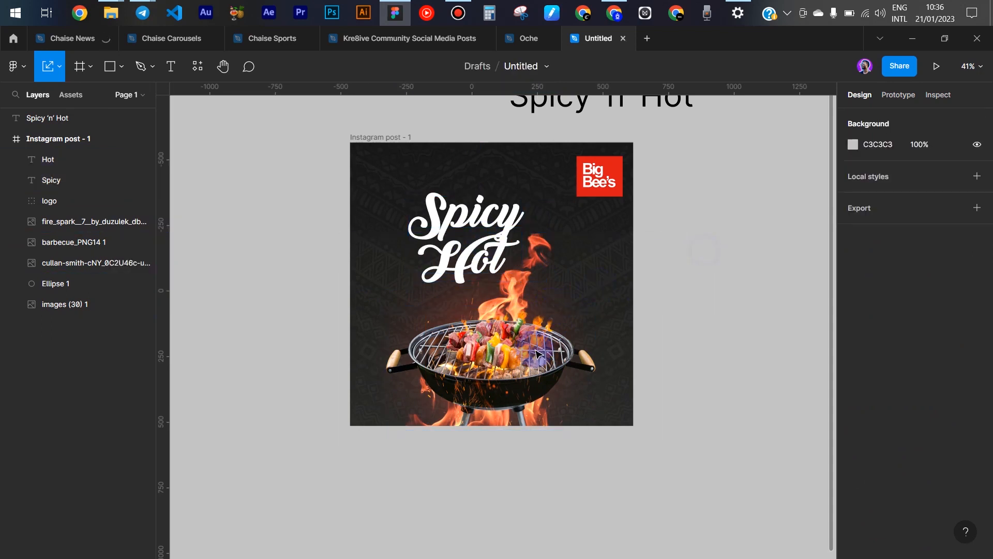
Scale the Spicy text up to about 511 × 172 and shift Hot rightward beneath it for a staggered headline.
{"action": "left_click", "coordinate": [512, 217]}
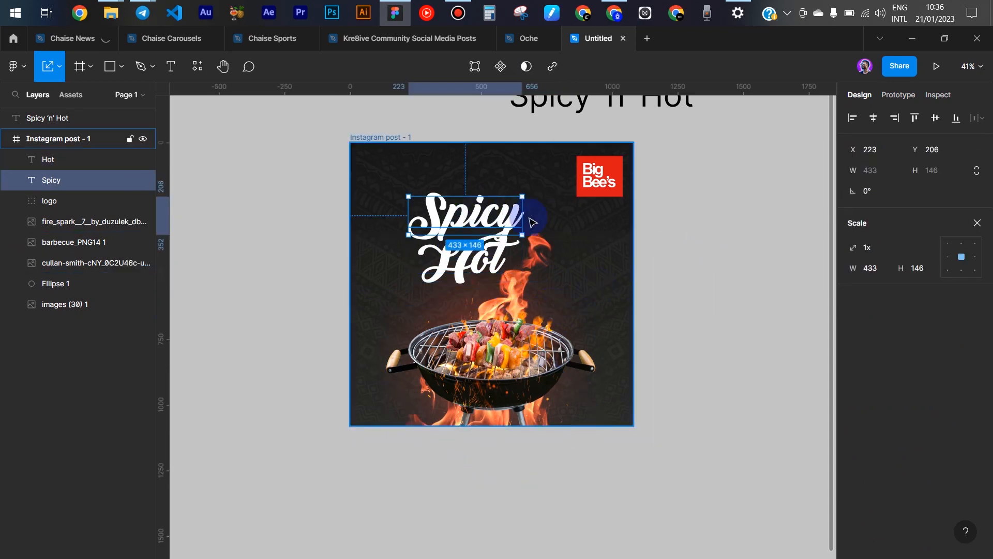
{"action": "left_click_drag", "start_coordinate": [530, 215], "coordinate": [542, 213]}
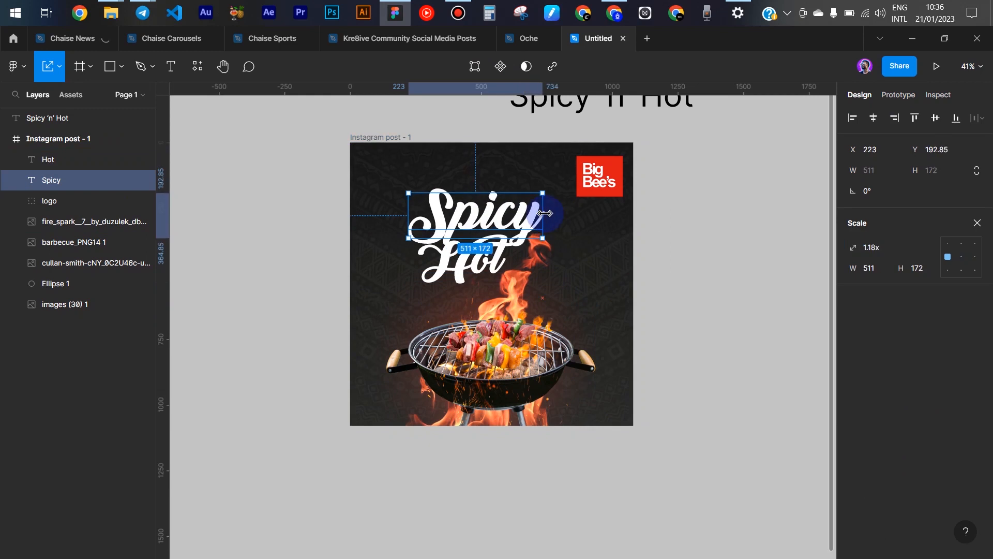
{"action": "left_click_drag", "start_coordinate": [489, 274], "coordinate": [525, 275]}
{"action": "left_click", "coordinate": [548, 488]}
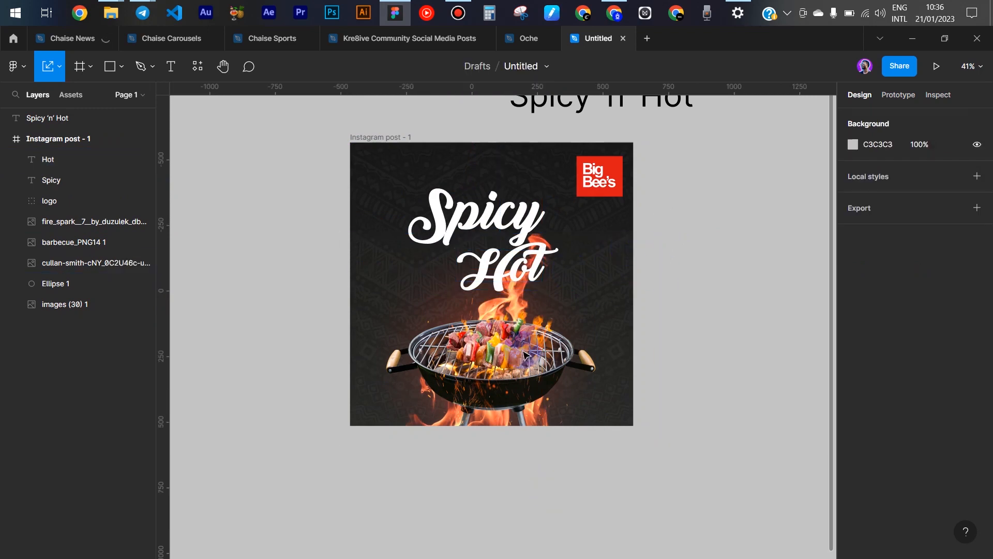
Move the Hot text outside the frame to about X 748, Y -229, and scale Spicy up to about 564 × 190.
{"action": "left_click", "coordinate": [490, 231]}
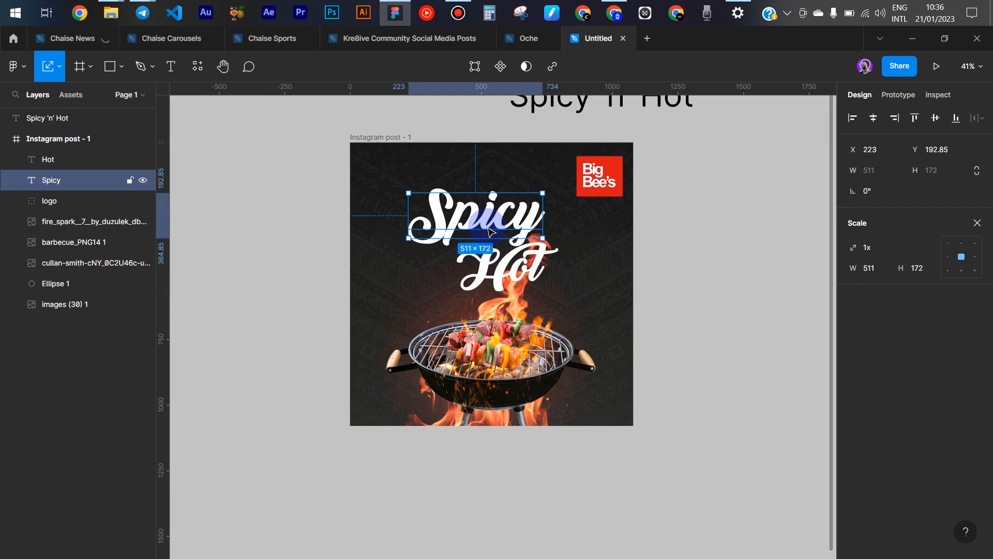
{"action": "left_click_drag", "start_coordinate": [509, 274], "coordinate": [705, 250]}
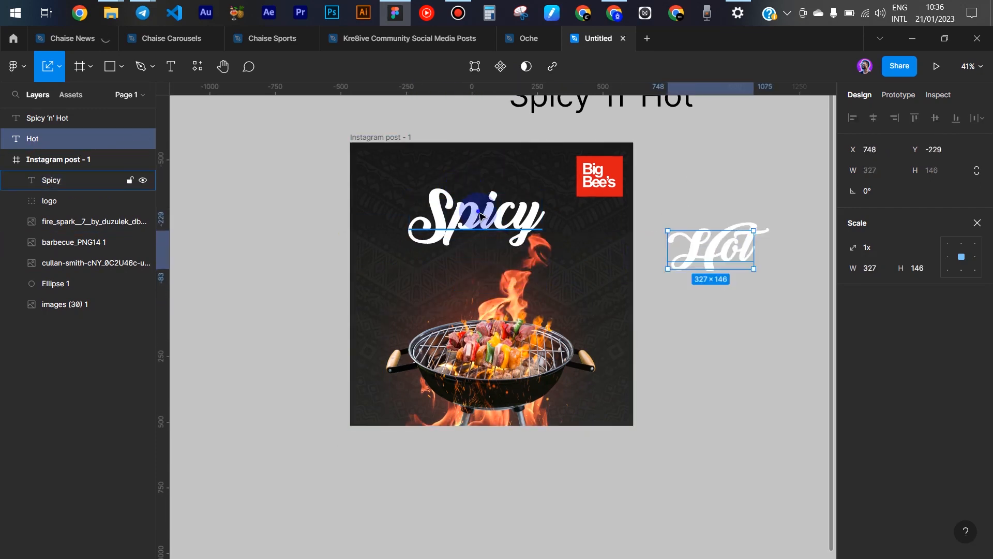
{"action": "left_click", "coordinate": [535, 231]}
{"action": "left_click_drag", "start_coordinate": [542, 218], "coordinate": [556, 217]}
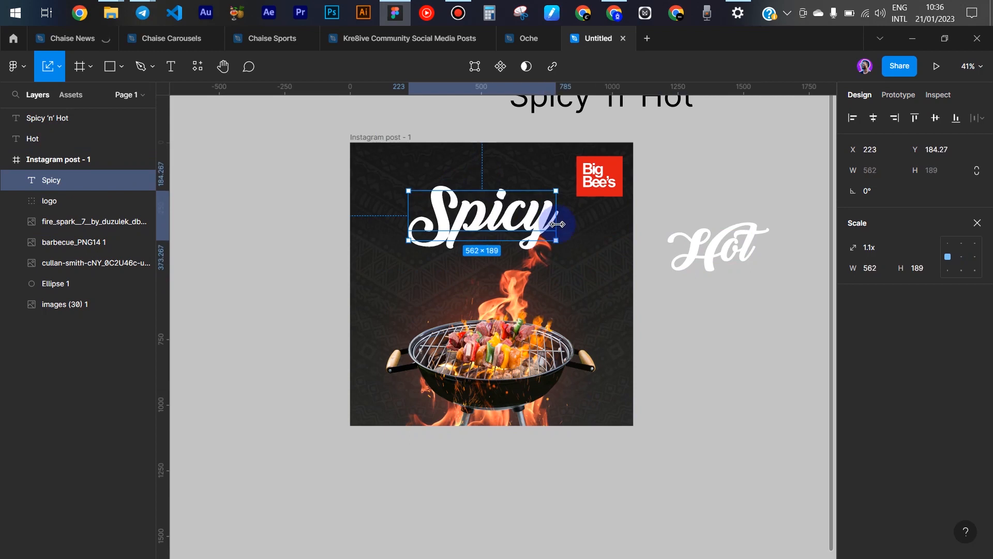
Set the Spicy text's fill to the orange document color FD7B55.
{"action": "scroll", "coordinate": [530, 221], "scroll_direction": "up", "scroll_amount": 5}
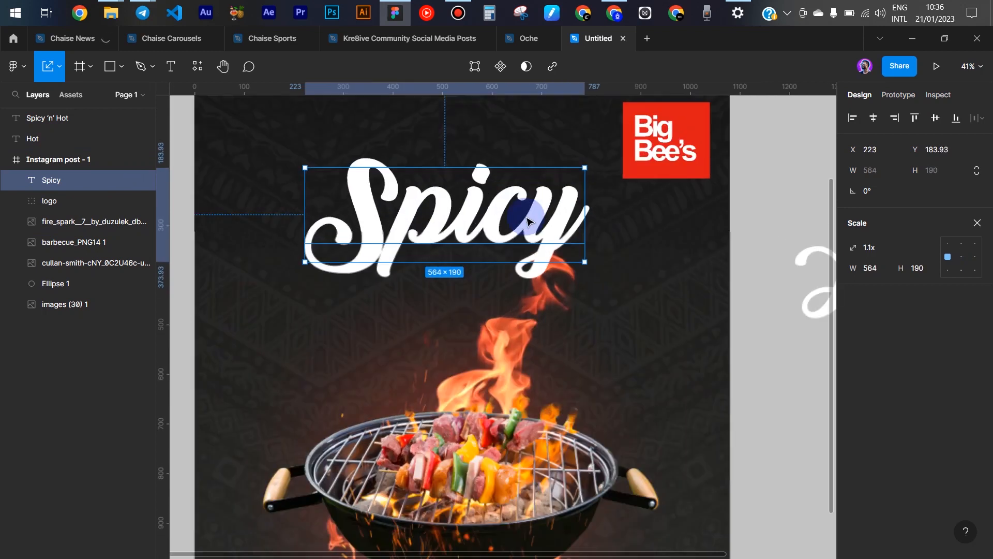
{"action": "scroll", "coordinate": [526, 223], "scroll_direction": "up", "scroll_amount": 1}
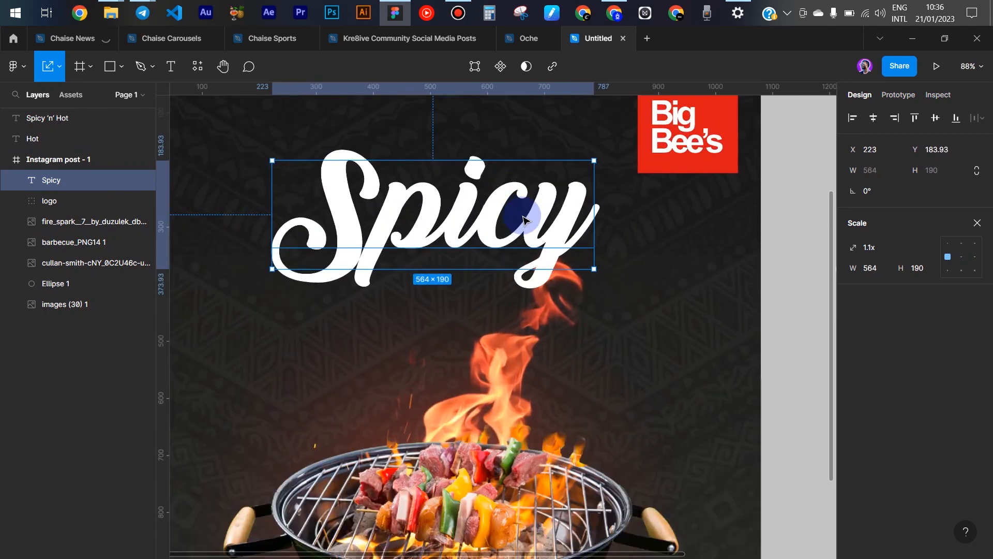
{"action": "left_click_drag", "start_coordinate": [507, 232], "coordinate": [538, 274]}
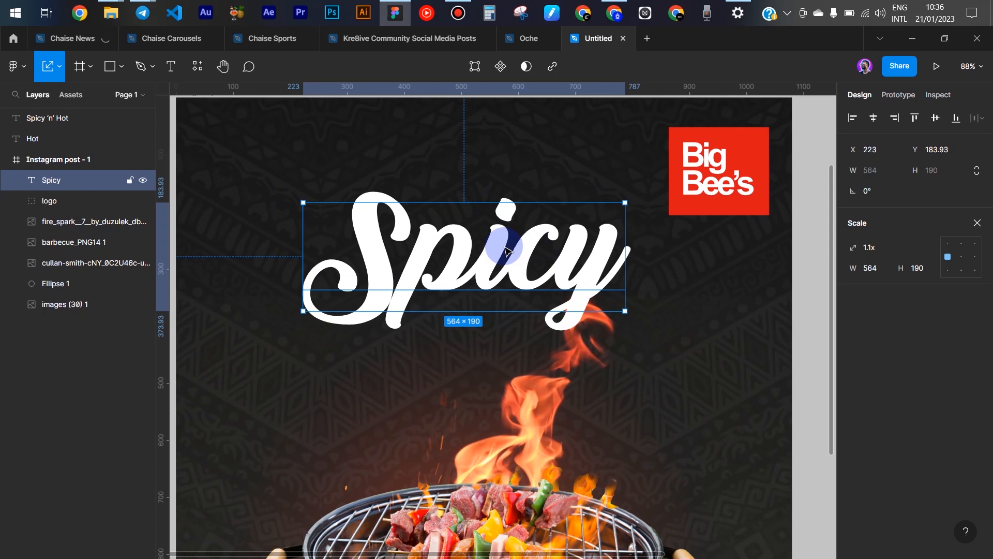
{"action": "key", "text": "v"}
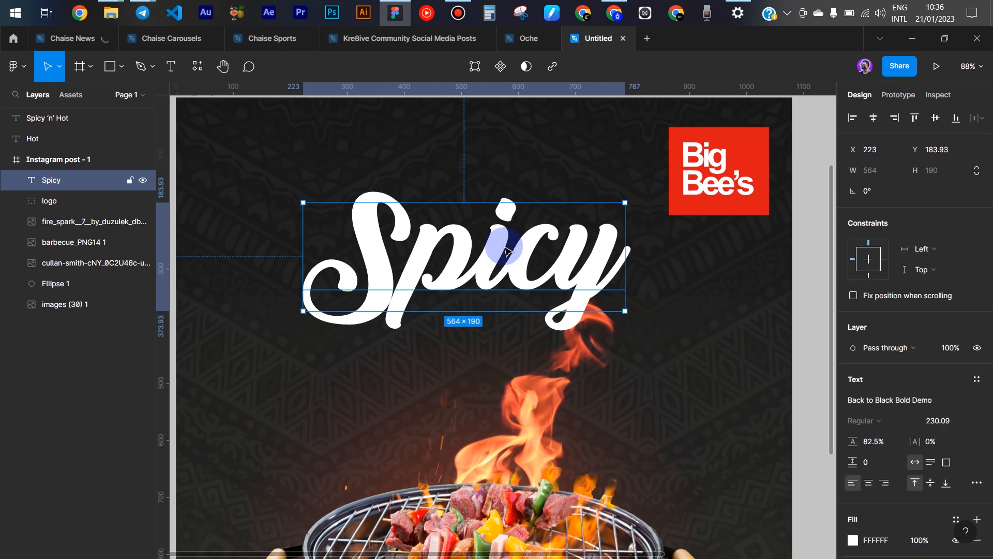
{"action": "scroll", "coordinate": [934, 414], "scroll_direction": "down", "scroll_amount": 3}
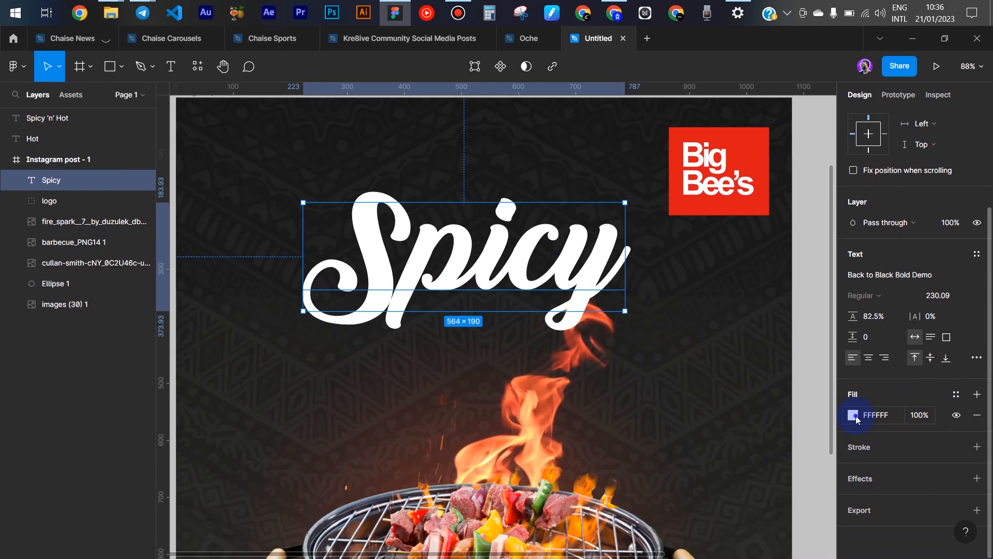
{"action": "left_click", "coordinate": [853, 415]}
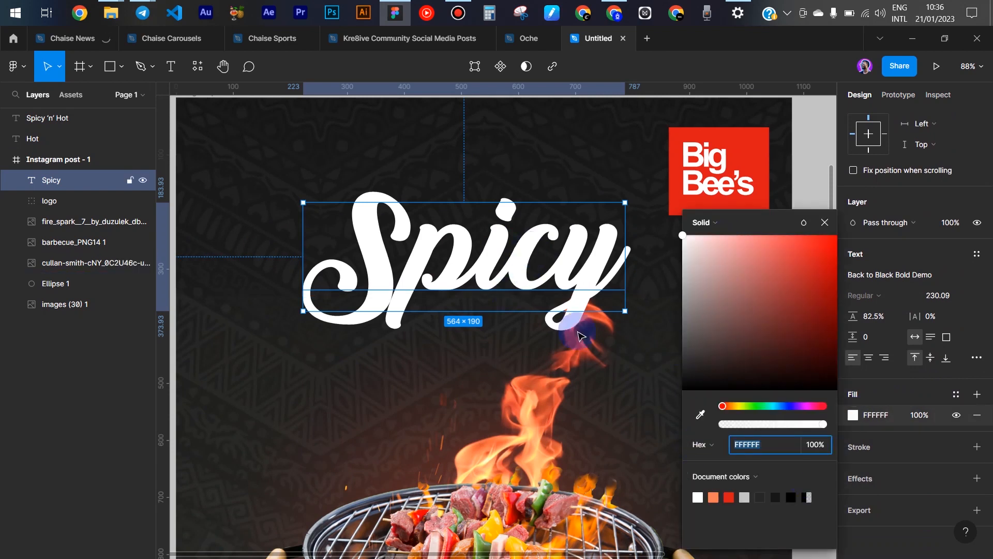
{"action": "left_click", "coordinate": [713, 497]}
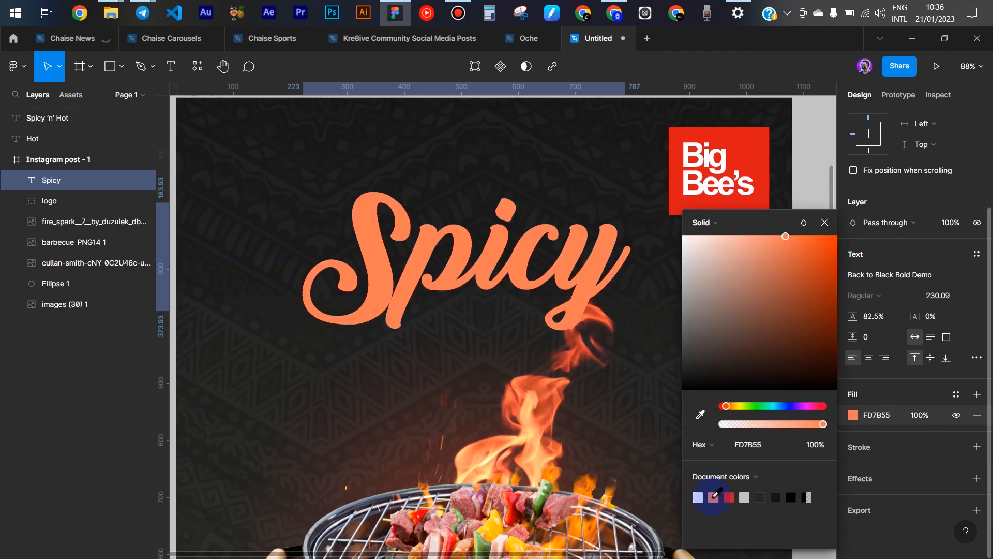
Change the Spicy text's fill to a linear gradient from orange FD7B55 to fully opaque red DB1616 at the bottom.
{"action": "left_click", "coordinate": [706, 217]}
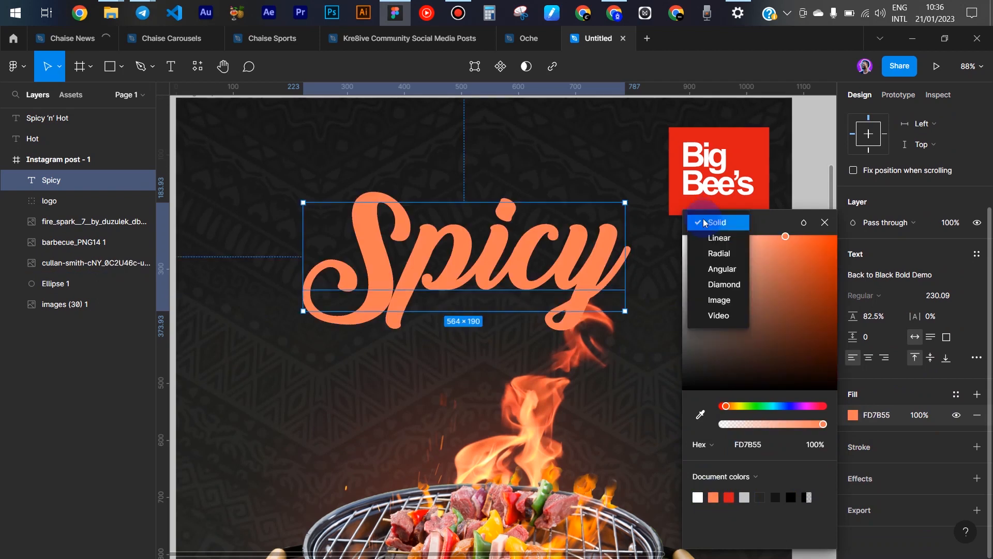
{"action": "left_click", "coordinate": [721, 239]}
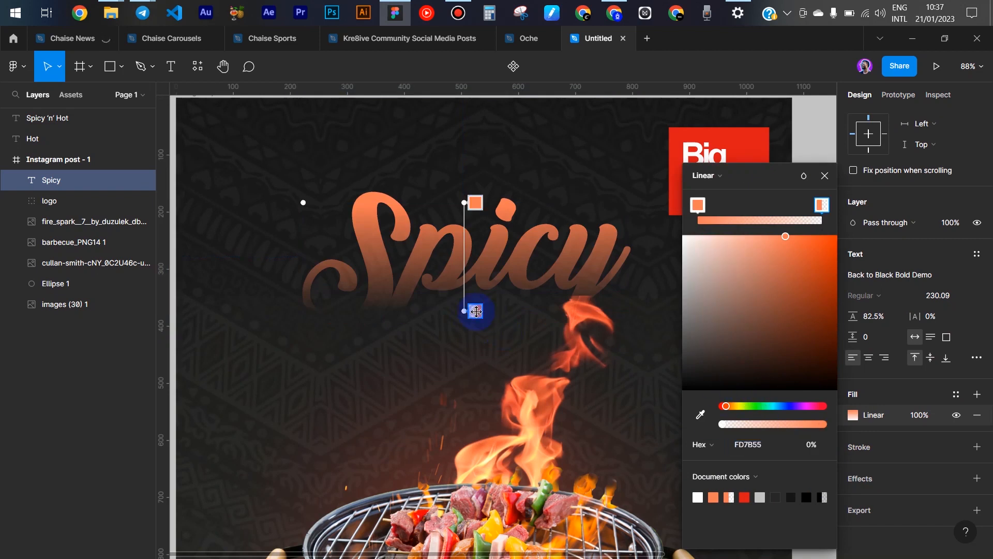
{"action": "left_click_drag", "start_coordinate": [759, 423], "coordinate": [728, 427]}
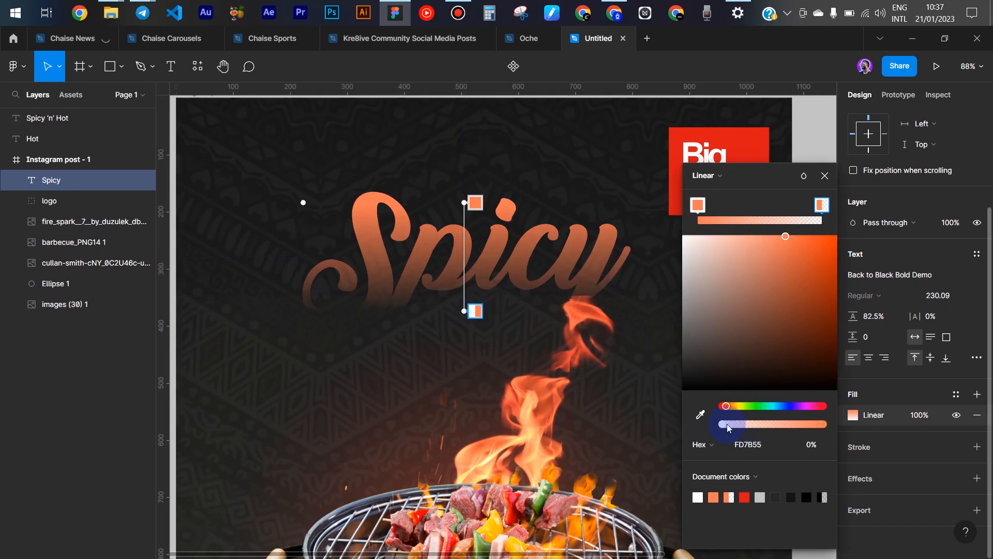
{"action": "left_click", "coordinate": [474, 308]}
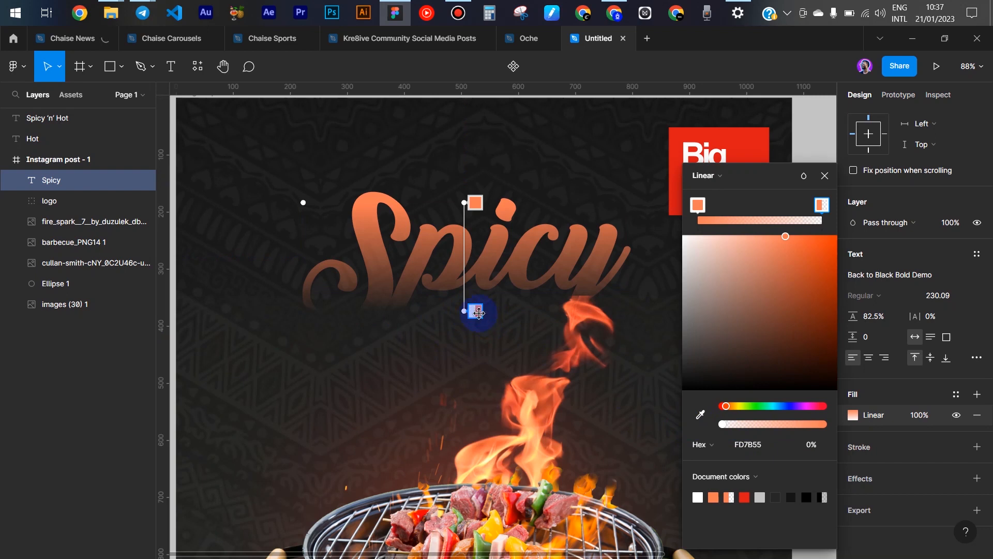
{"action": "left_click", "coordinate": [725, 426]}
{"action": "left_click_drag", "start_coordinate": [724, 426], "coordinate": [826, 424]}
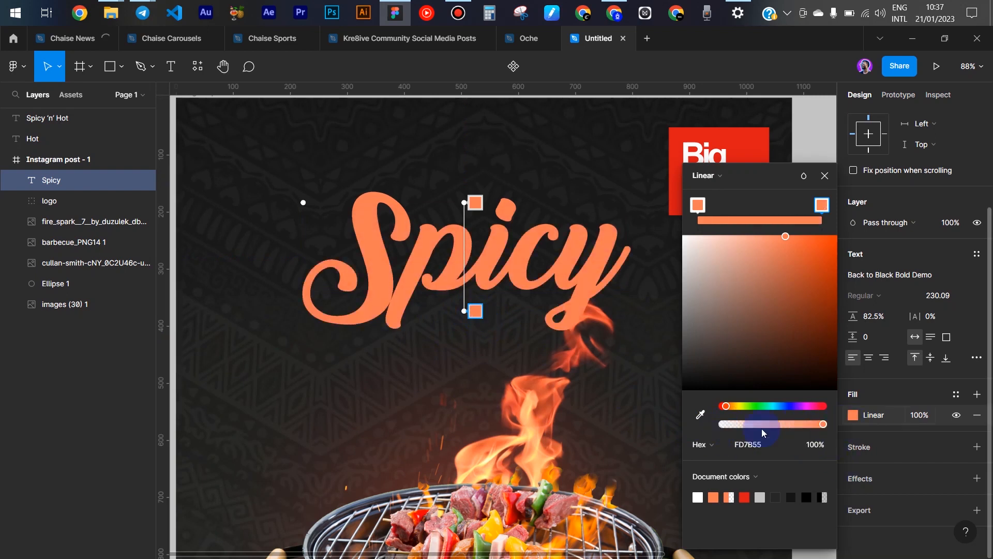
{"action": "left_click", "coordinate": [744, 496]}
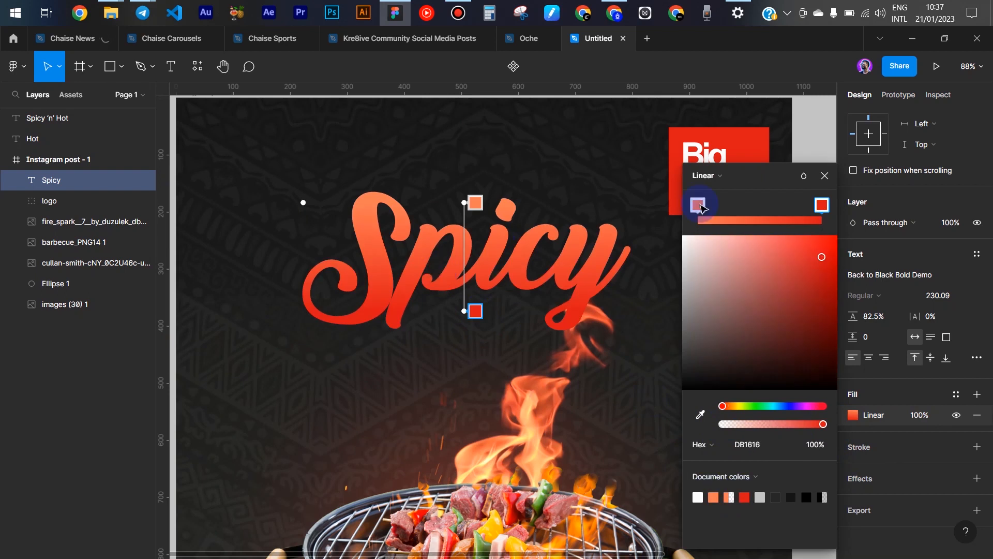
{"action": "left_click", "coordinate": [834, 176]}
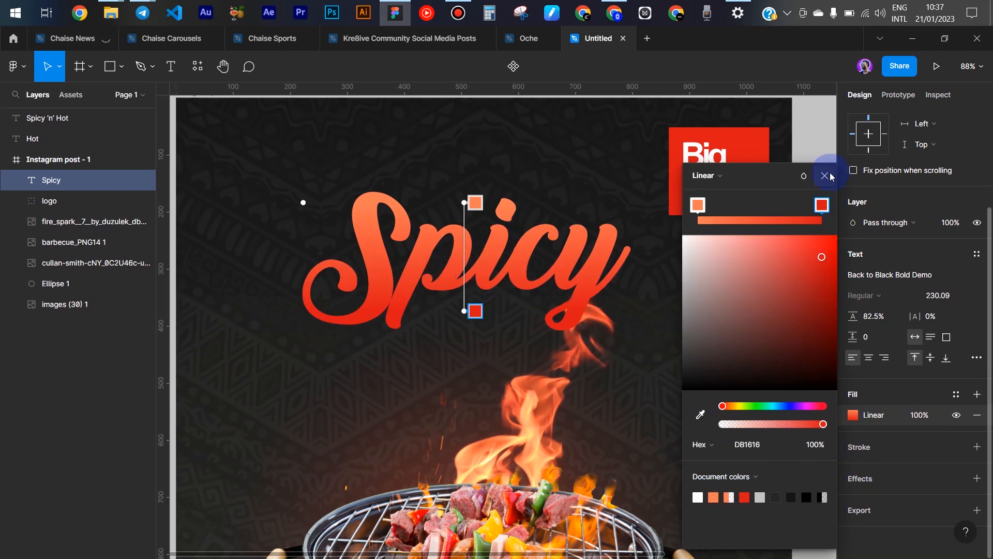
Scale the Spicy text up from its center to about 586 × 197.
{"action": "left_click", "coordinate": [519, 271]}
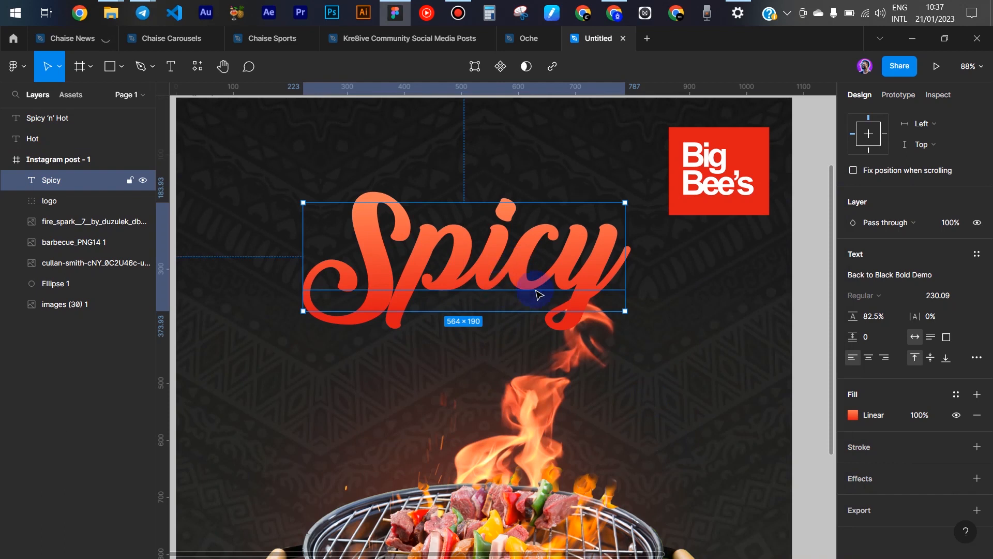
{"action": "key", "text": "k"}
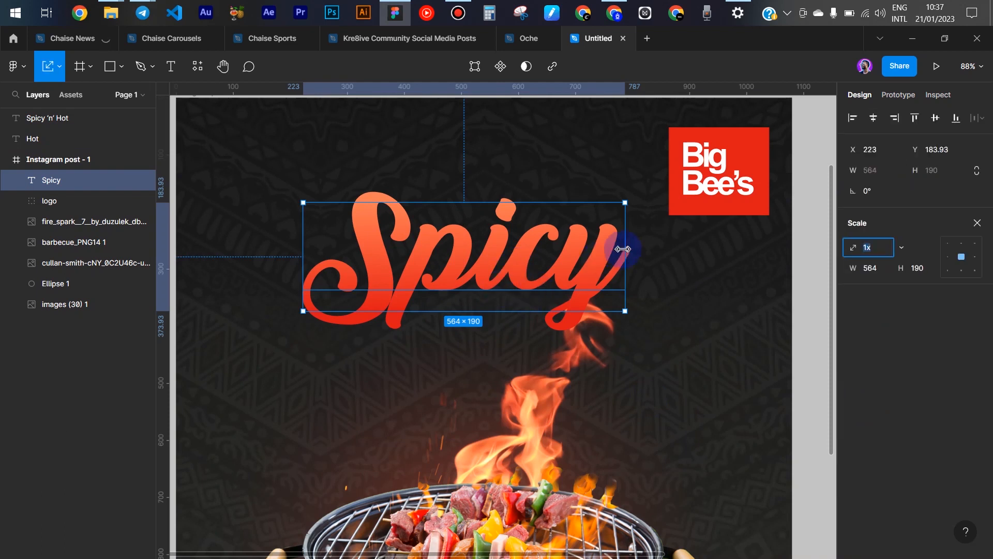
{"action": "left_click_drag", "start_coordinate": [622, 248], "coordinate": [630, 249]}
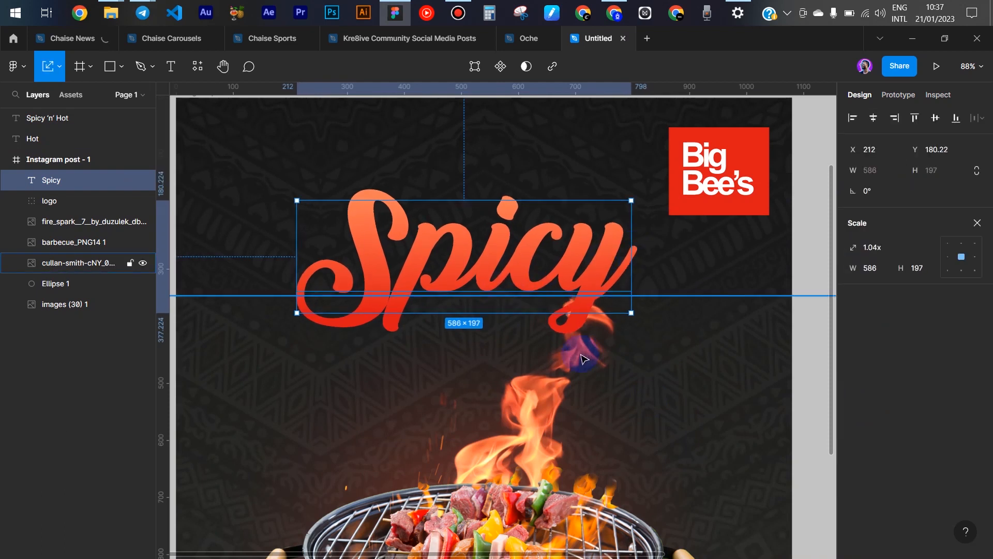
Duplicate the Spicy text and move the lower copy straight down 20 px to Y 200.22.
{"action": "key", "text": "ctrl+d"}
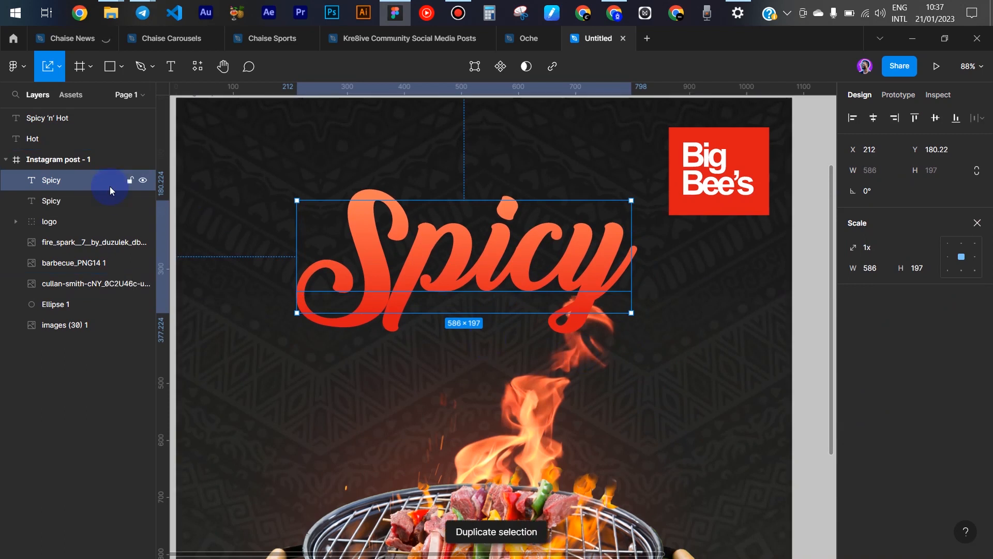
{"action": "left_click", "coordinate": [61, 209]}
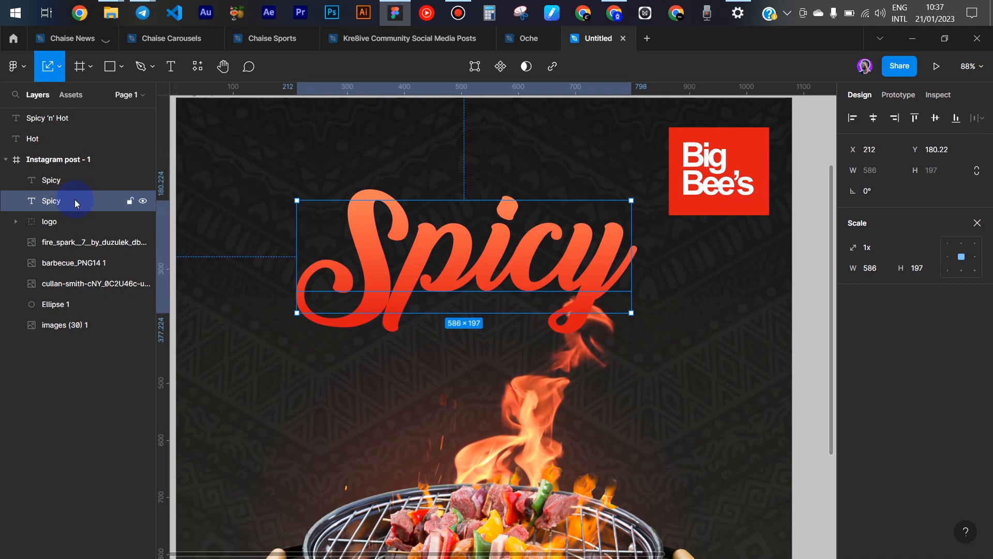
{"action": "key", "text": "Down"}
{"action": "key", "text": "Down"}
{"action": "key", "text": "Down"}
{"action": "key", "text": "Down"}
{"action": "key", "text": "Down"}
{"action": "key", "text": "Down"}
{"action": "key", "text": "Down"}
{"action": "key", "text": "Down"}
{"action": "key", "text": "Down"}
{"action": "key", "text": "Down"}
{"action": "key", "text": "Down"}
{"action": "key", "text": "Down"}
{"action": "key", "text": "Down"}
{"action": "key", "text": "Down"}
{"action": "key", "text": "Down"}
{"action": "key", "text": "Down"}
{"action": "key", "text": "Down"}
{"action": "key", "text": "Down"}
{"action": "key", "text": "Down"}
{"action": "key", "text": "Down"}
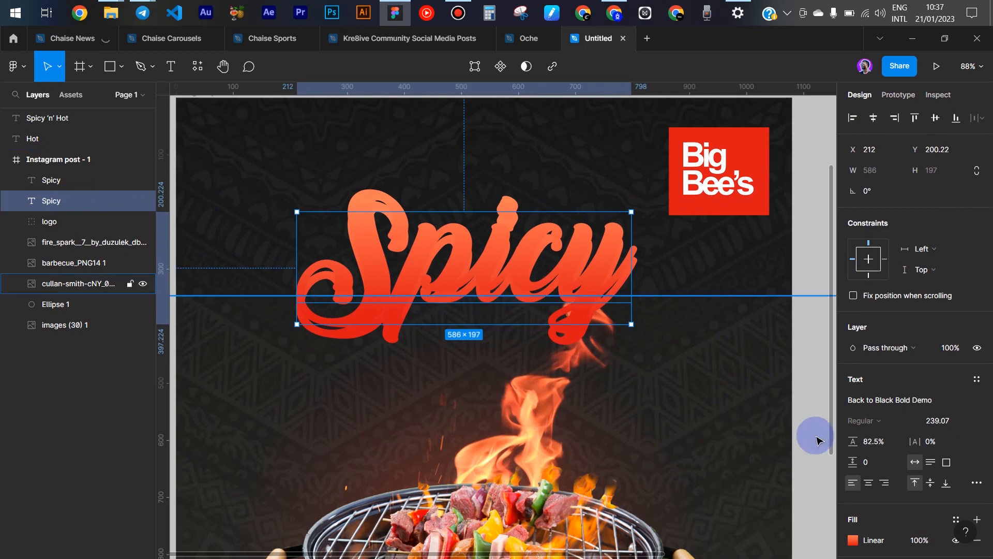
Reverse the lower Spicy copy's linear gradient so it runs from red DB1616 at the top to orange FD7B55.
{"action": "scroll", "coordinate": [851, 468], "scroll_direction": "down", "scroll_amount": 3}
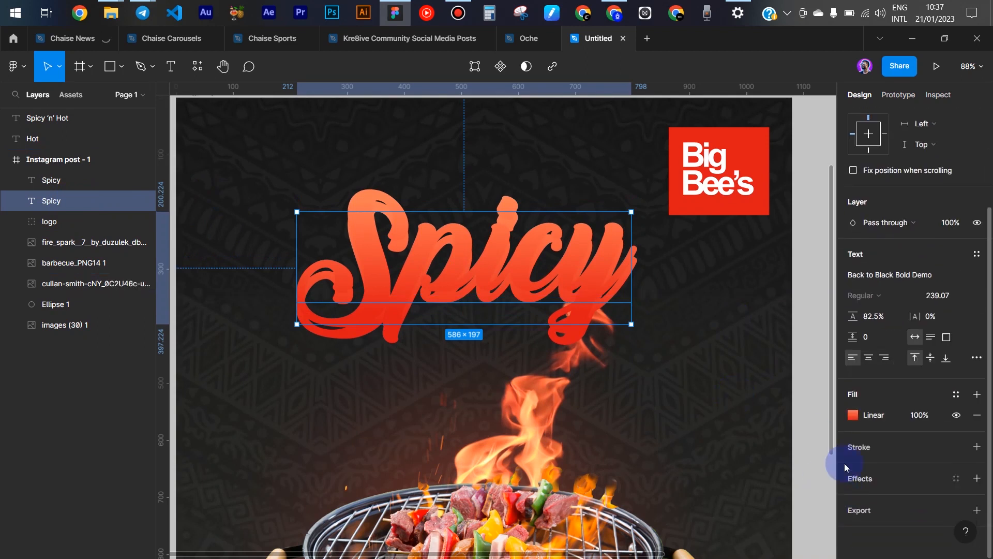
{"action": "left_click", "coordinate": [853, 415]}
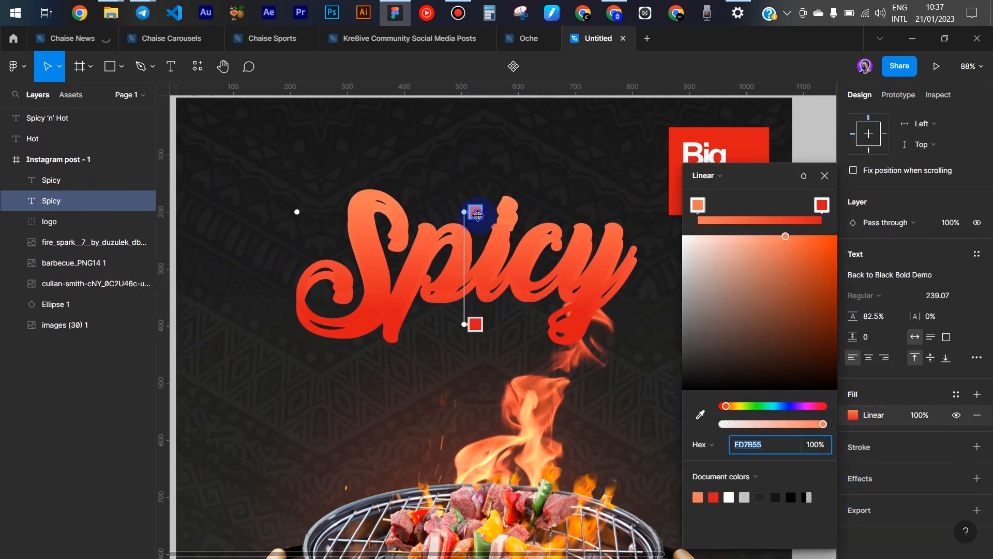
{"action": "left_click", "coordinate": [713, 497]}
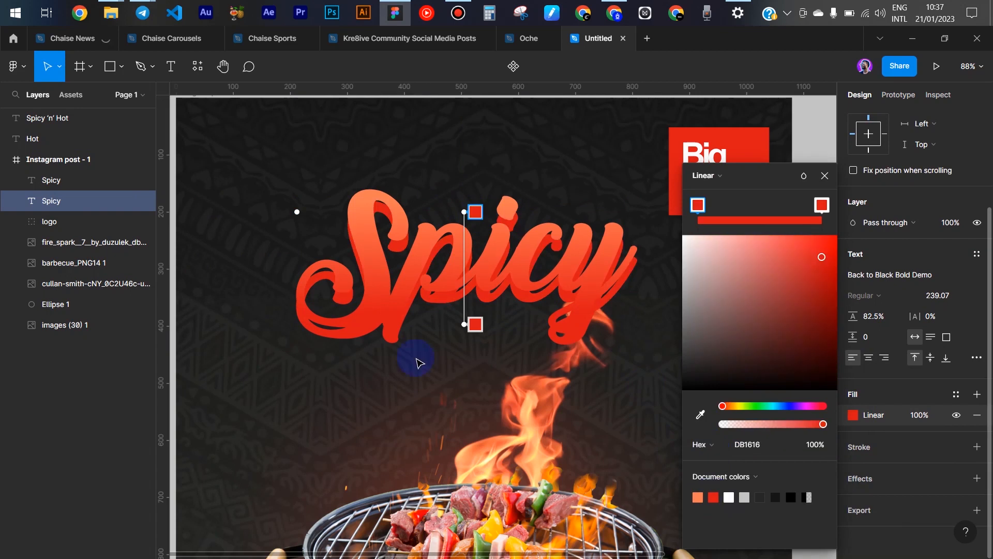
{"action": "left_click", "coordinate": [474, 324]}
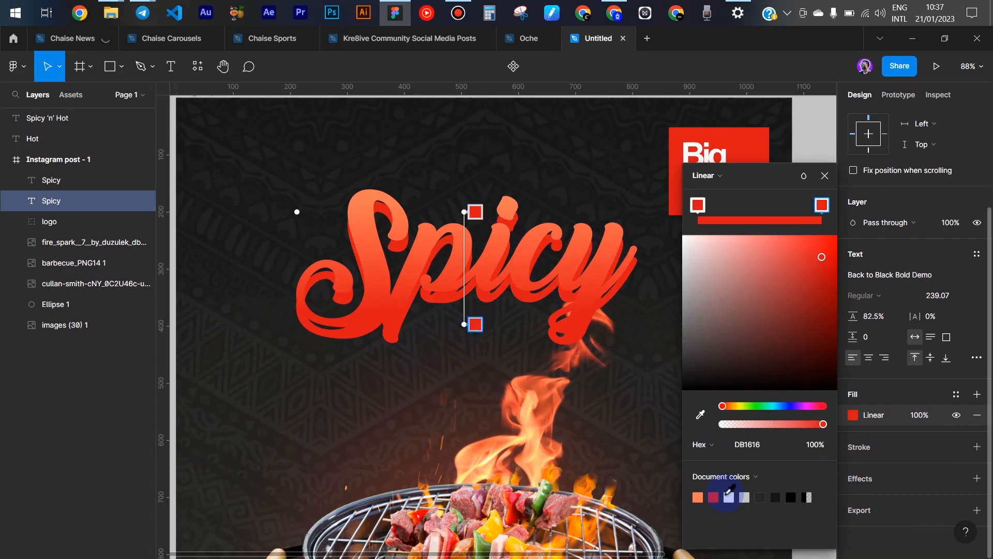
{"action": "left_click", "coordinate": [698, 497]}
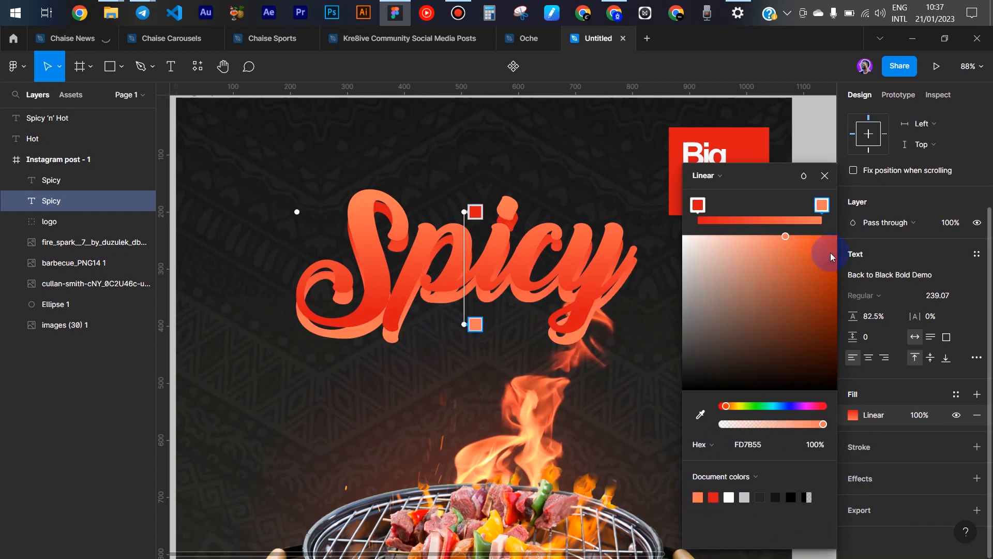
{"action": "left_click", "coordinate": [825, 176]}
Nudge the lower Spicy copy up to about Y 189.22 and right to X 217 for a tighter extruded edge.
{"action": "key", "text": "Up"}
{"action": "key", "text": "Up"}
{"action": "key", "text": "Up"}
{"action": "key", "text": "Up"}
{"action": "key", "text": "Up"}
{"action": "key", "text": "Up"}
{"action": "key", "text": "Up"}
{"action": "key", "text": "Up"}
{"action": "key", "text": "Up"}
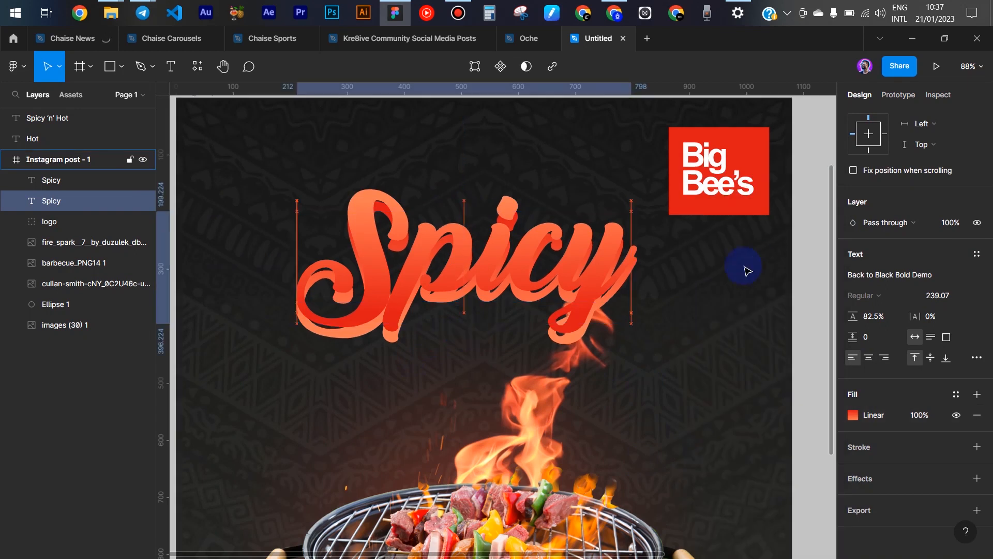
{"action": "key", "text": "Up"}
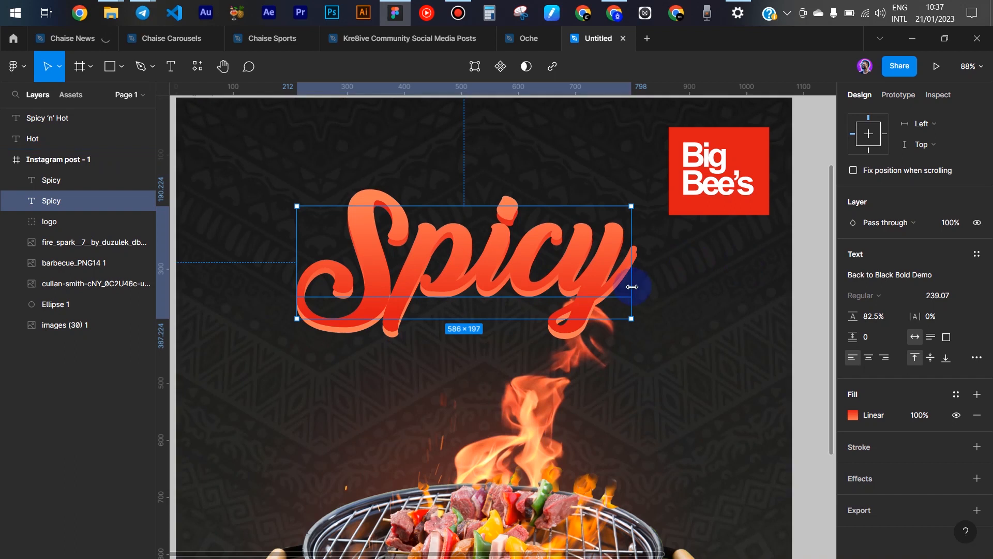
{"action": "key", "text": "Up"}
{"action": "key", "text": "Right"}
{"action": "key", "text": "Right"}
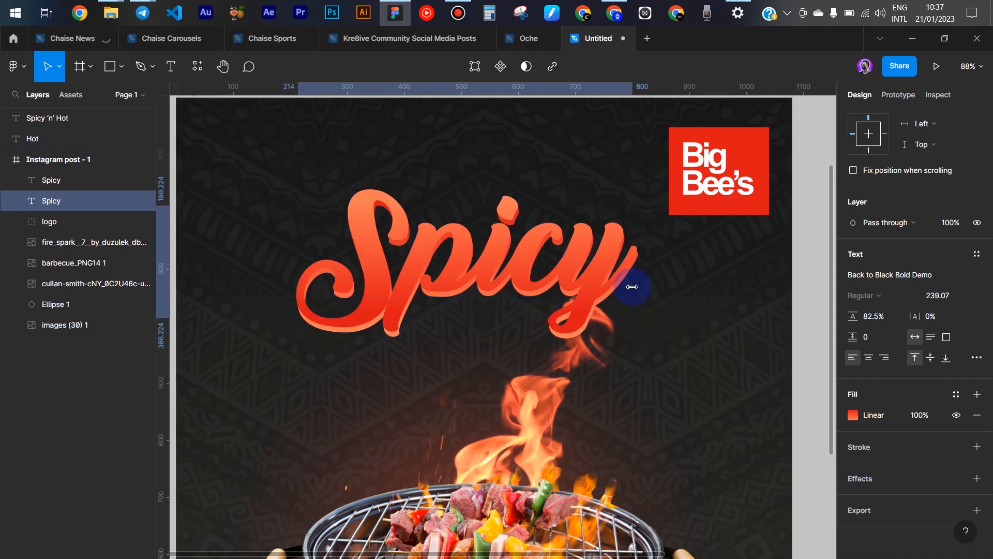
{"action": "key", "text": "Right"}
{"action": "key", "text": "Right"}
{"action": "key", "text": "Right"}
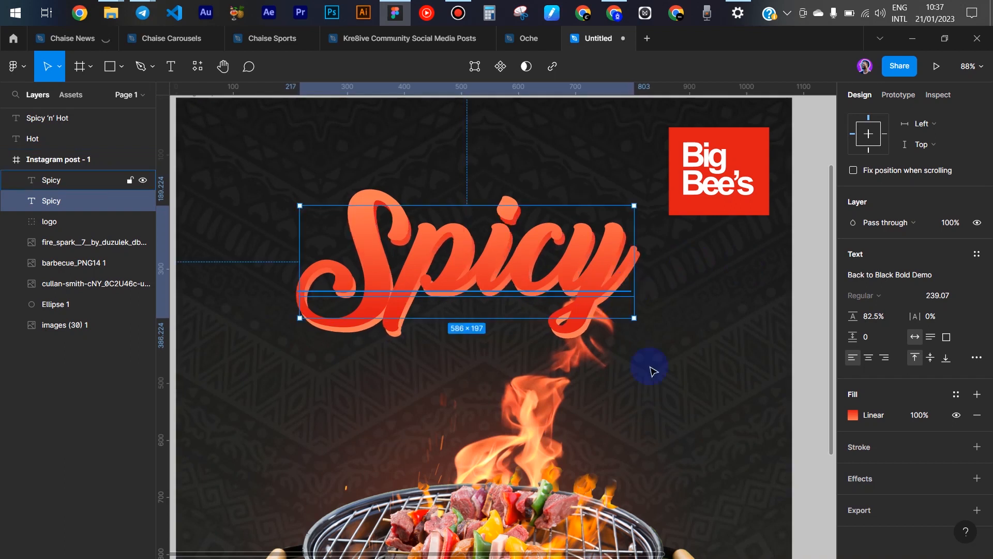
{"action": "left_click", "coordinate": [822, 212]}
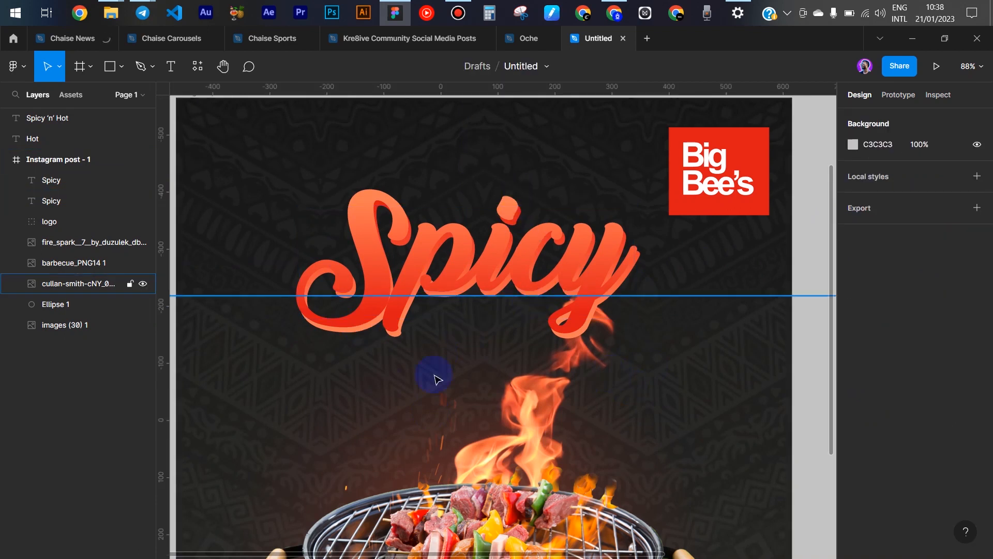
Add a drop shadow to the upper Spicy text with offsets X 9 and Y 10.
{"action": "left_click", "coordinate": [60, 182]}
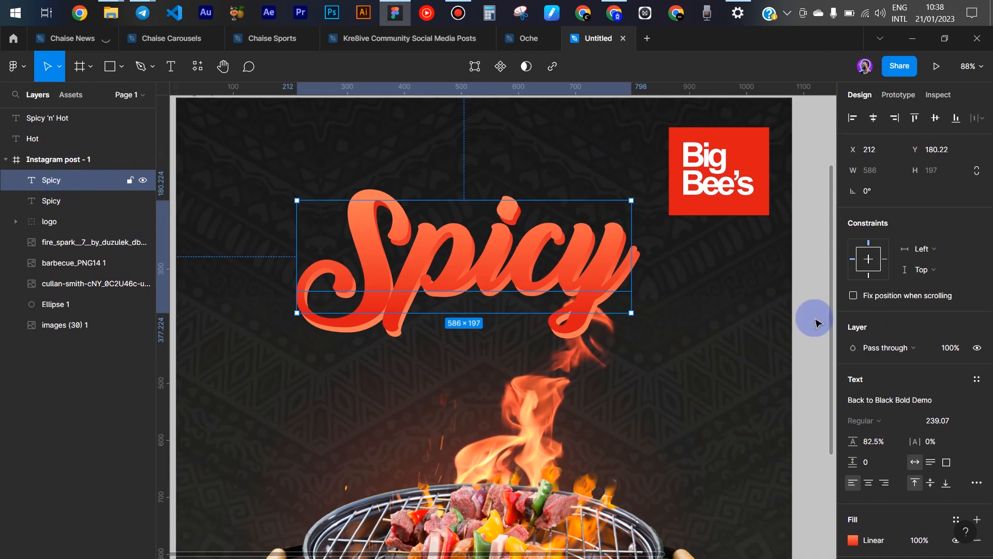
{"action": "left_click", "coordinate": [867, 478]}
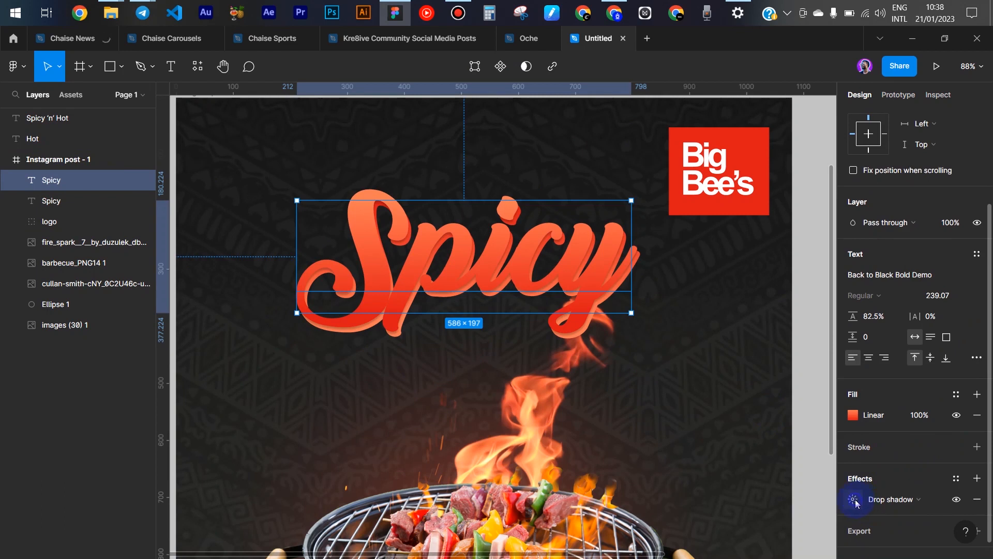
{"action": "left_click", "coordinate": [855, 500]}
{"action": "left_click_drag", "start_coordinate": [740, 422], "coordinate": [721, 242]}
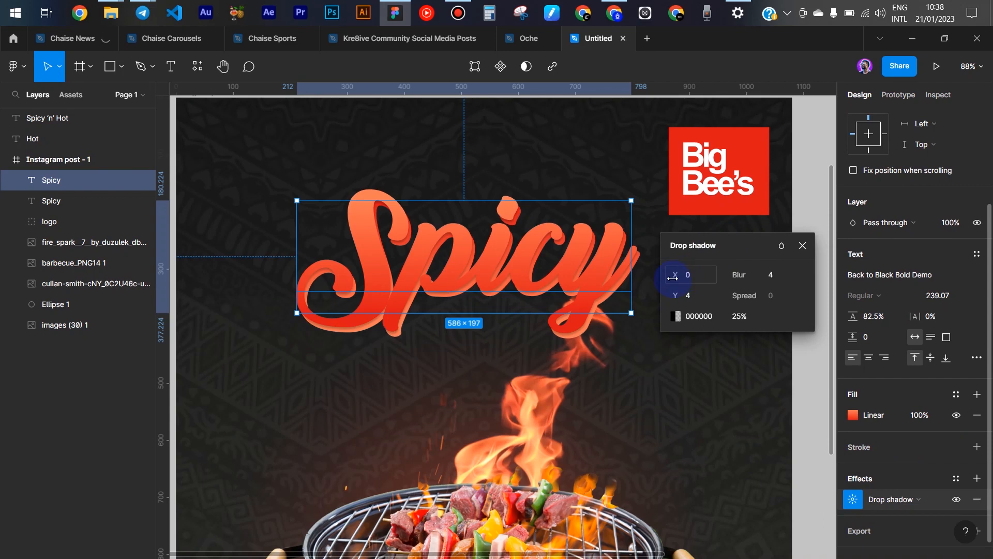
{"action": "mouse_move", "coordinate": [672, 277]}
{"action": "left_mouse_down"}
{"action": "mouse_move", "coordinate": [686, 277]}
{"action": "mouse_move", "coordinate": [677, 281]}
{"action": "left_mouse_up"}
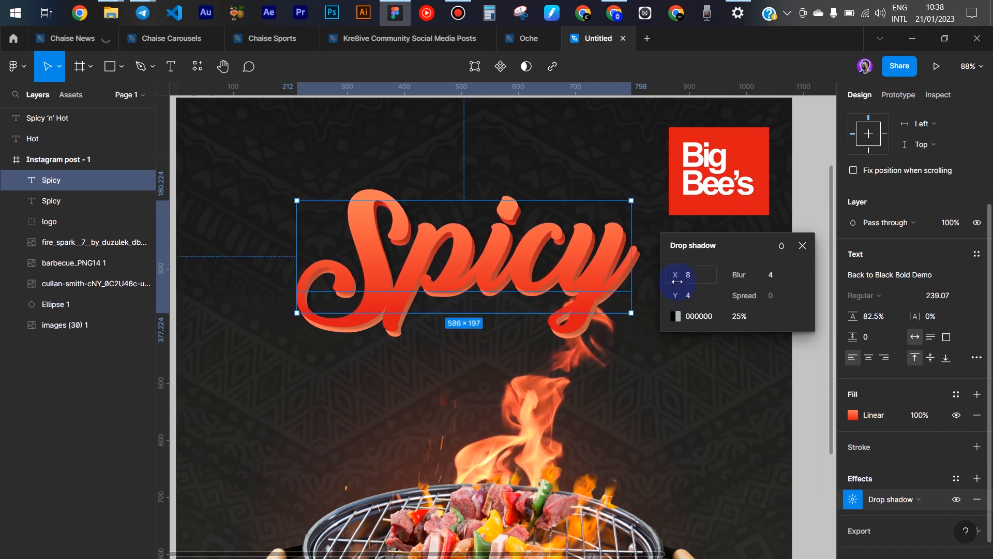
{"action": "left_click", "coordinate": [677, 277]}
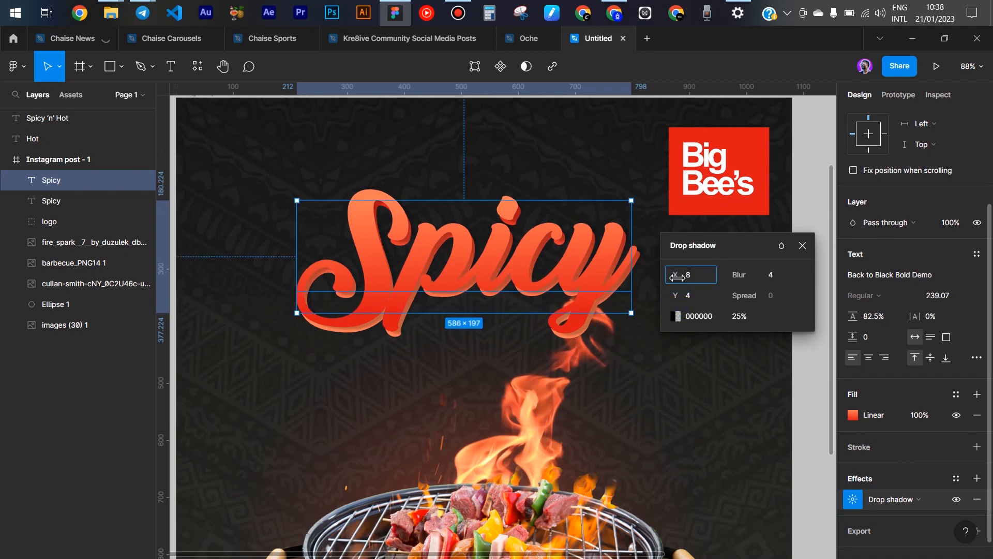
{"action": "left_click_drag", "start_coordinate": [677, 277], "coordinate": [679, 278]}
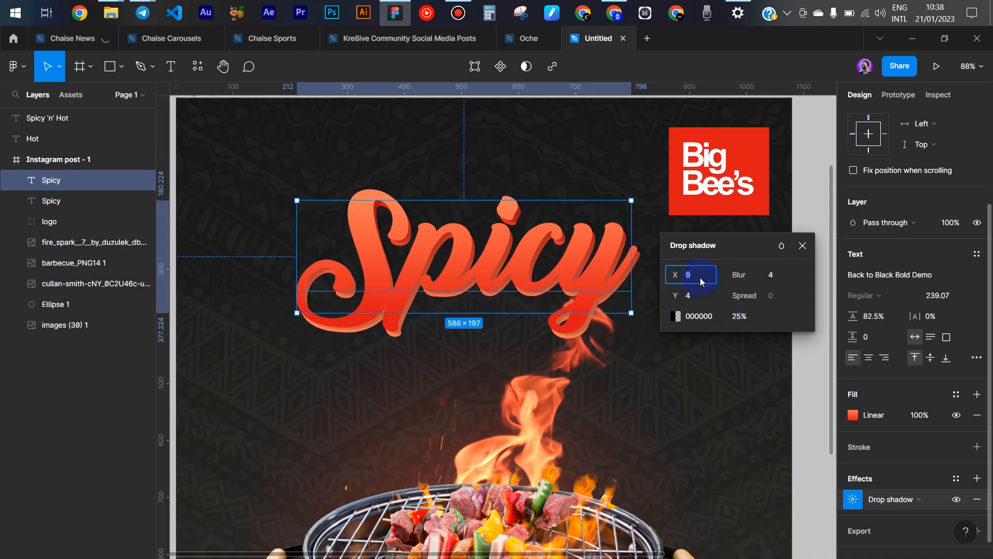
{"action": "left_click", "coordinate": [673, 296]}
{"action": "left_click_drag", "start_coordinate": [672, 295], "coordinate": [679, 296]}
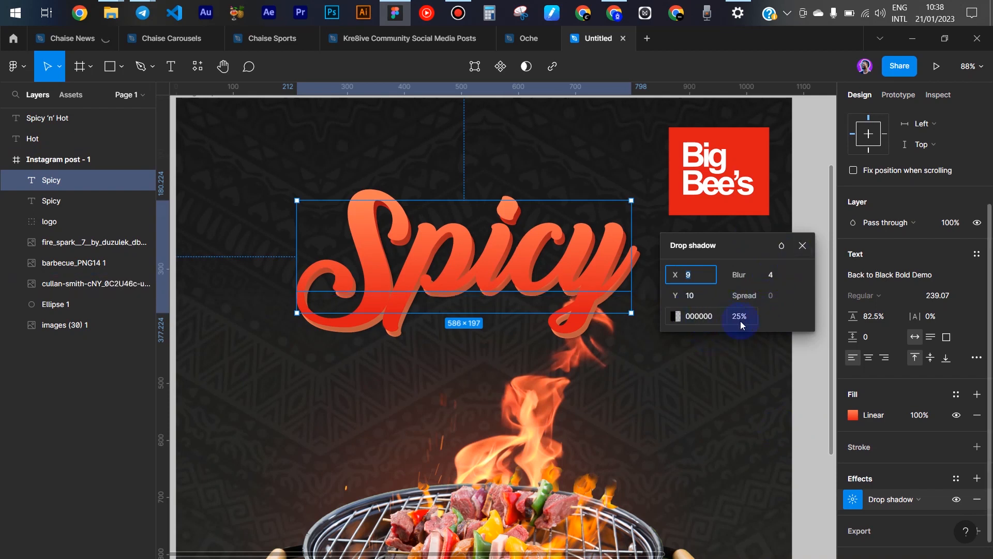
{"action": "left_click", "coordinate": [802, 248]}
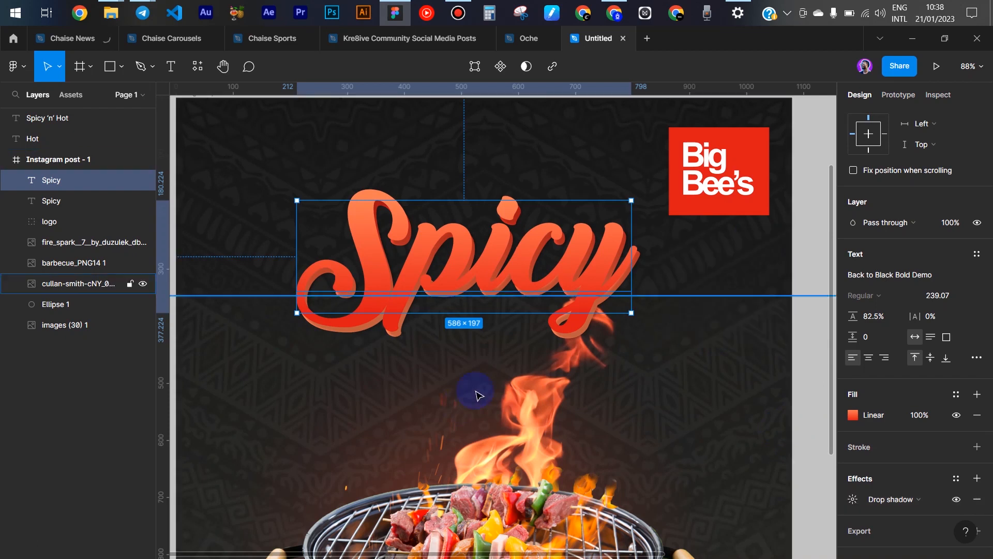
{"action": "left_click", "coordinate": [796, 221]}
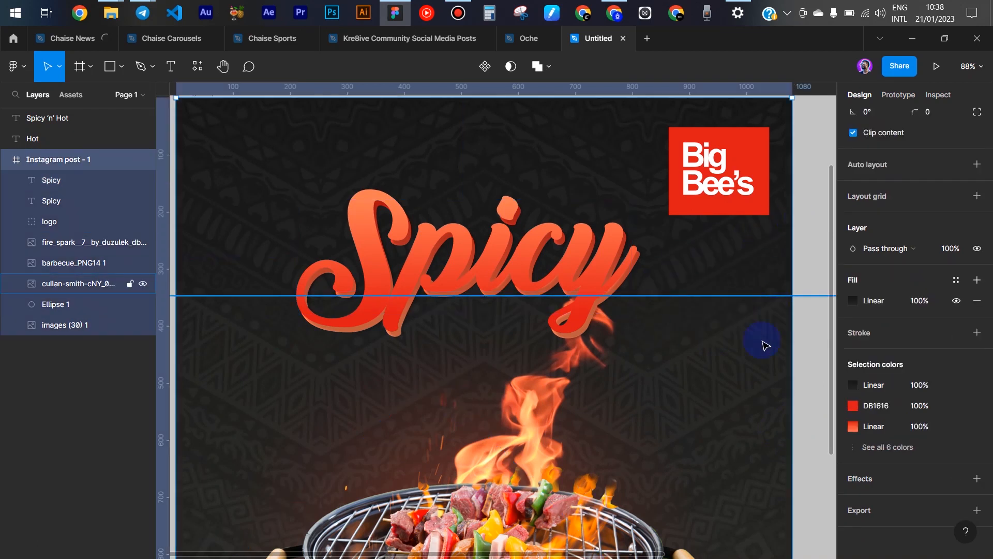
Group the two Spicy text layers together.
{"action": "left_click", "coordinate": [68, 181]}
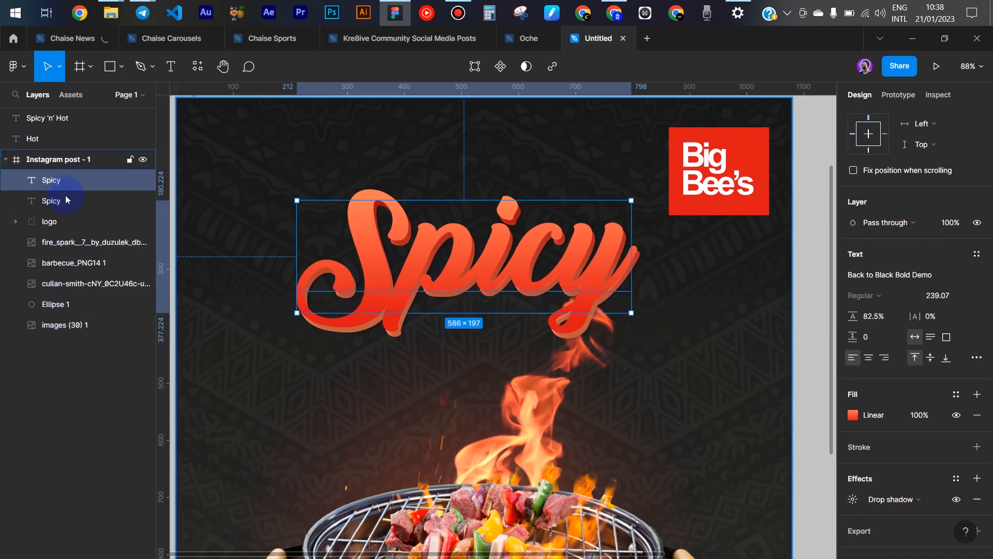
{"action": "left_click", "coordinate": [67, 199], "text": "shift"}
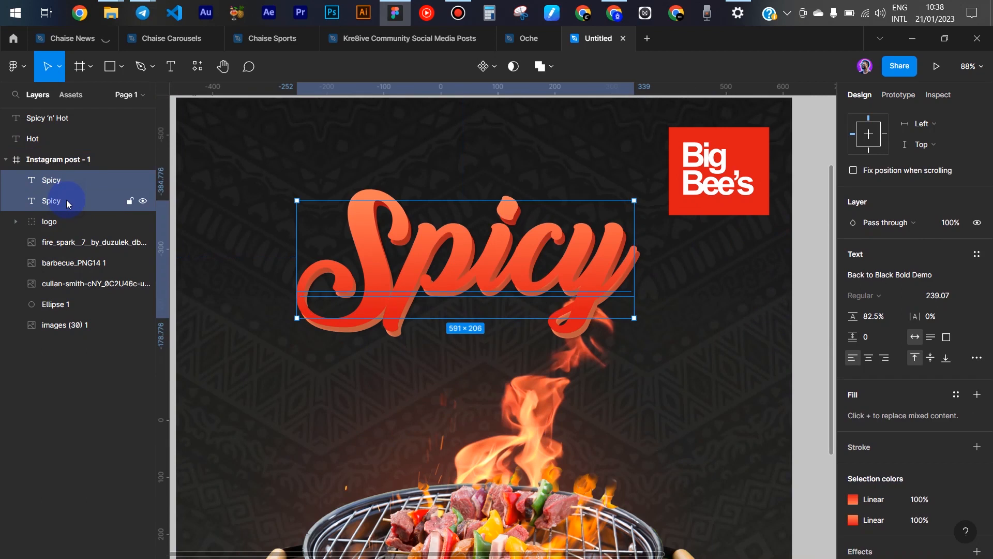
{"action": "key", "text": "ctrl+g"}
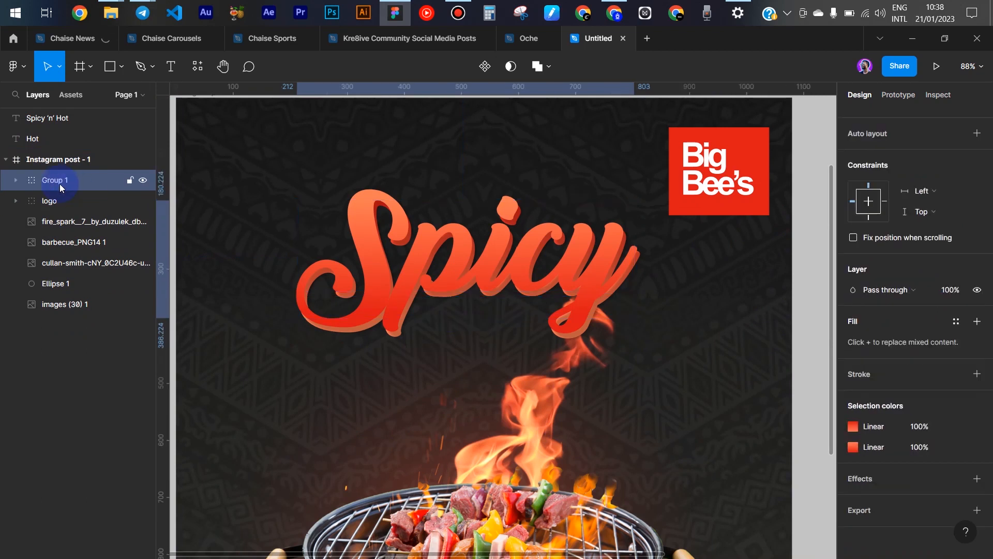
Rename the grouped Spicy text layers as Spicy.
{"action": "double_click", "coordinate": [64, 181]}
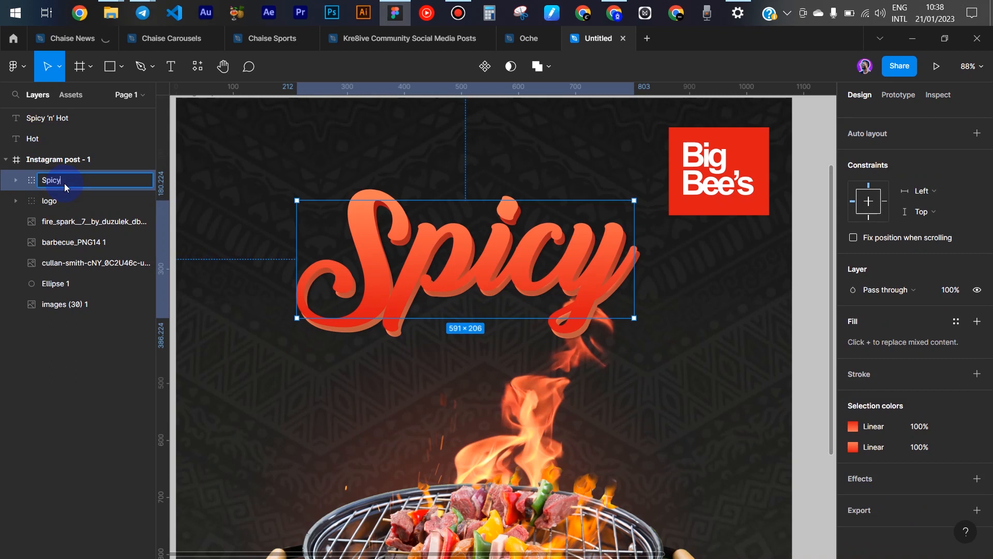
{"action": "key", "text": "Return"}
Move the white Hot text into the Instagram post frame beneath Spicy, at about X 229, Y 435.
{"action": "scroll", "coordinate": [624, 300], "scroll_direction": "down", "scroll_amount": 5, "text": "ctrl"}
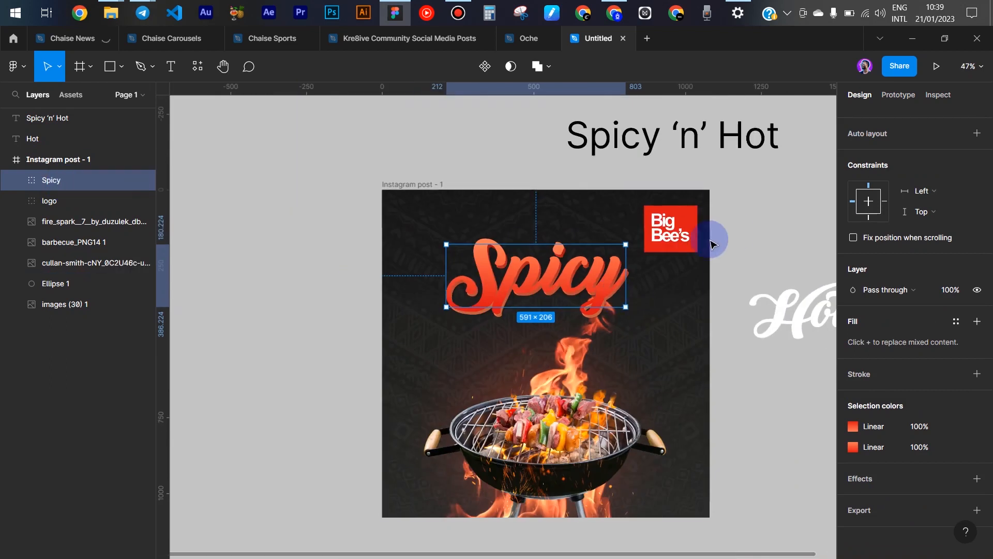
{"action": "left_click", "coordinate": [774, 241]}
{"action": "scroll", "coordinate": [724, 233], "scroll_direction": "right", "scroll_amount": 5}
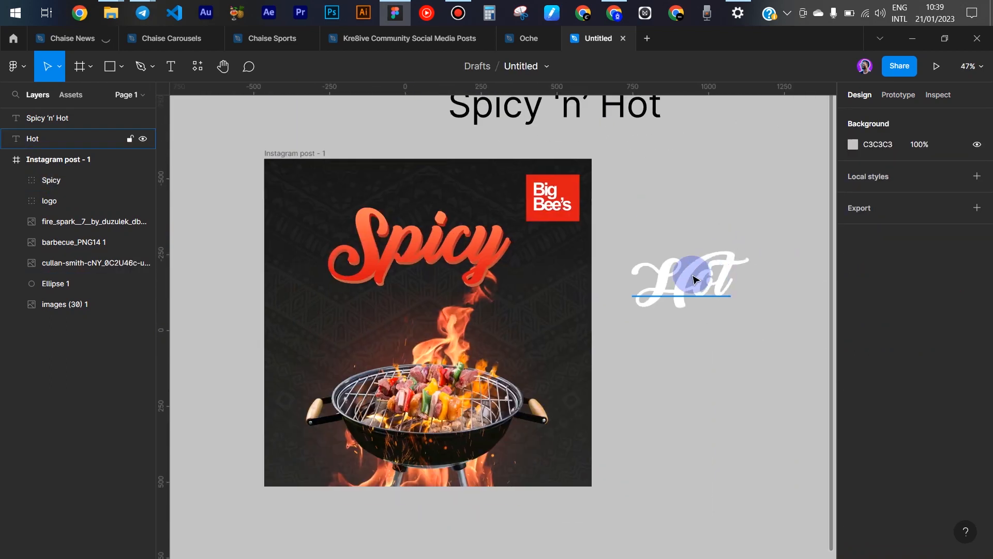
{"action": "left_click_drag", "start_coordinate": [693, 280], "coordinate": [395, 309]}
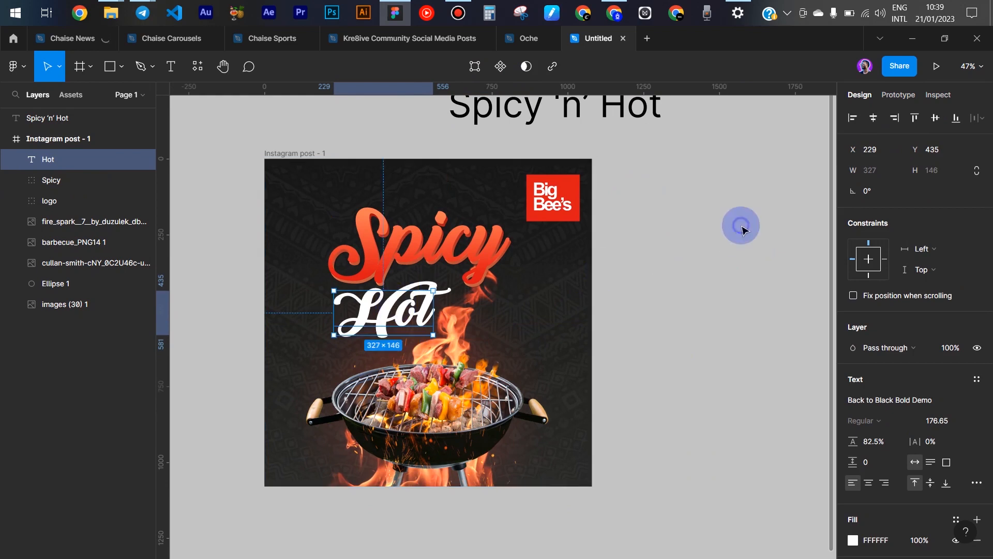
{"action": "left_click", "coordinate": [741, 227]}
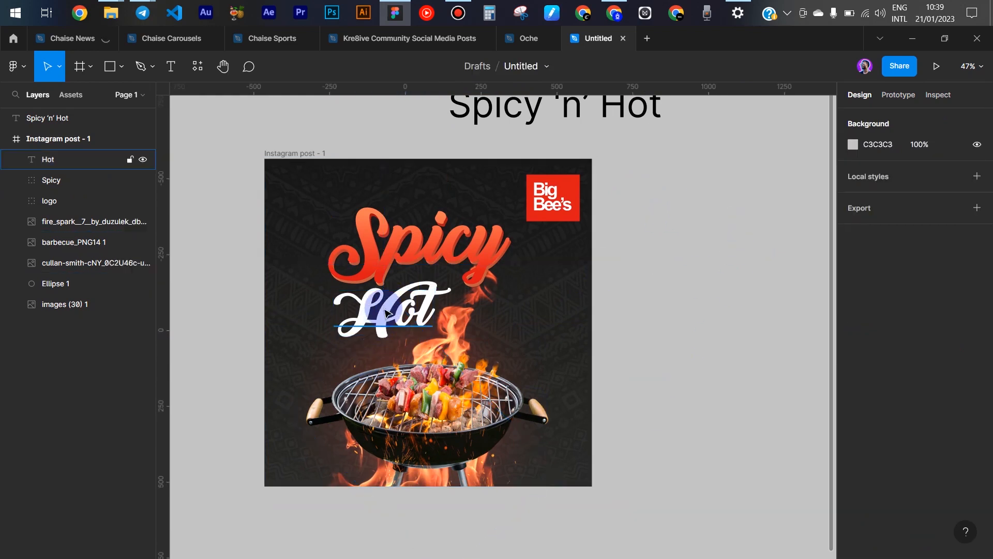
Fill the Hot text with orange FE9302 sampled from the barbecue image.
{"action": "left_click", "coordinate": [387, 313]}
{"action": "scroll", "coordinate": [399, 316], "scroll_direction": "up", "scroll_amount": 5}
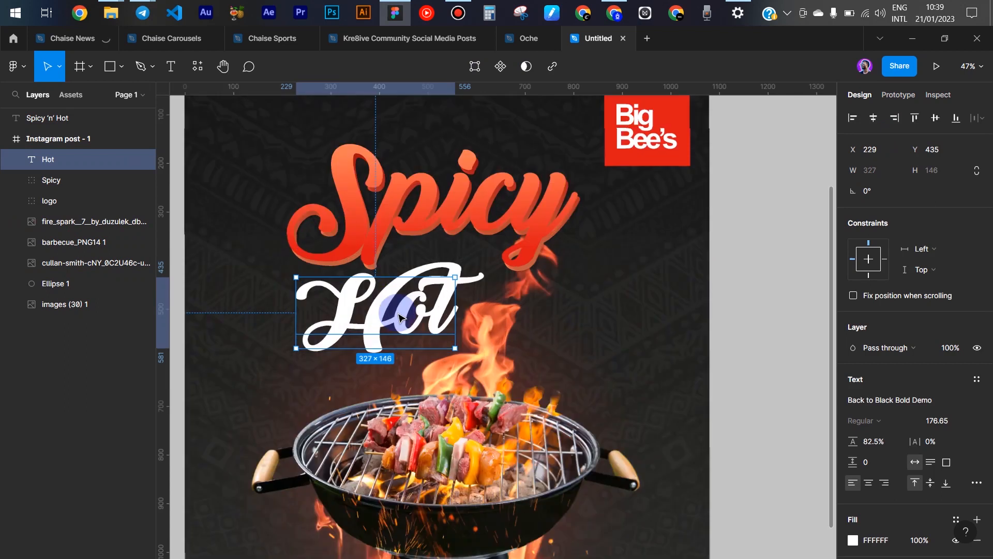
{"action": "scroll", "coordinate": [856, 443], "scroll_direction": "down", "scroll_amount": 3}
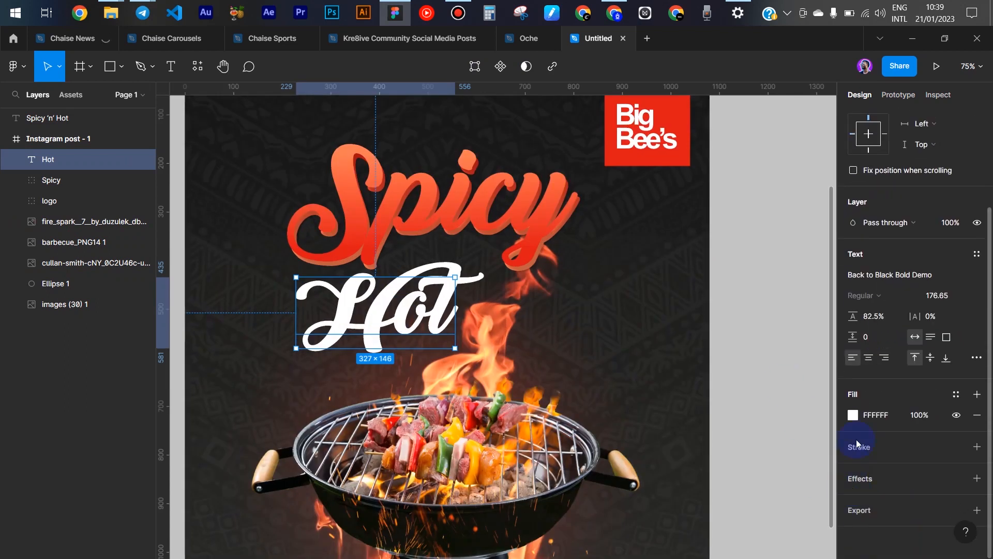
{"action": "left_click", "coordinate": [852, 415]}
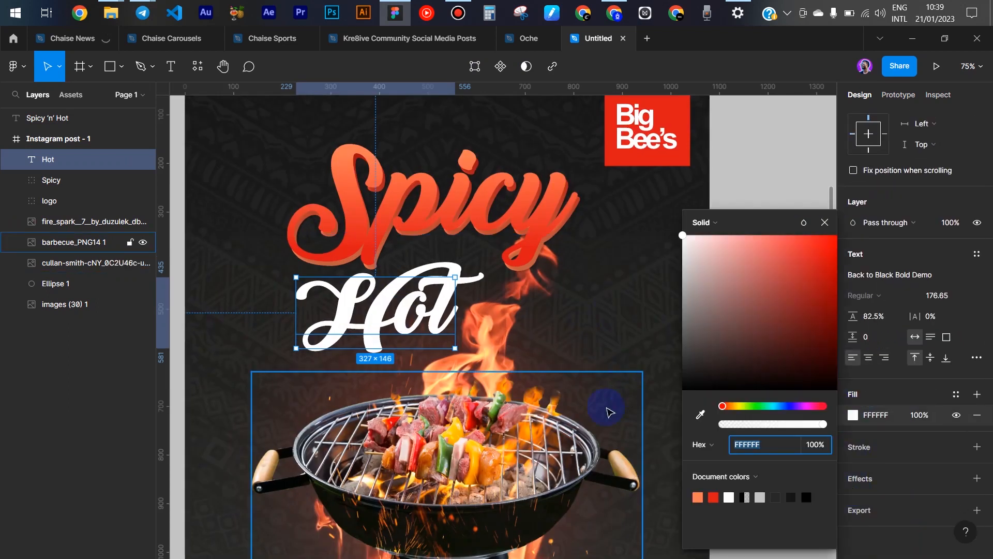
{"action": "left_click", "coordinate": [699, 415]}
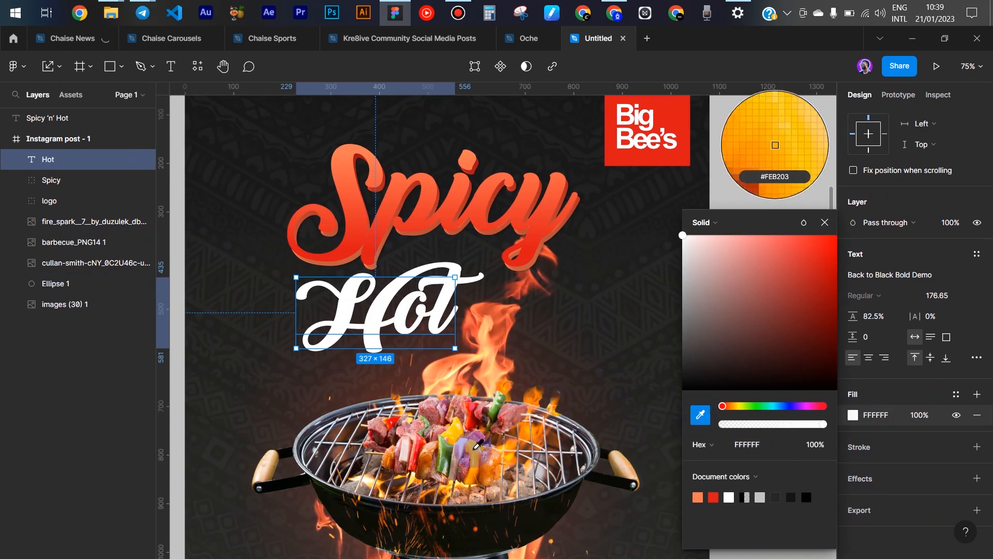
{"action": "left_click", "coordinate": [475, 446]}
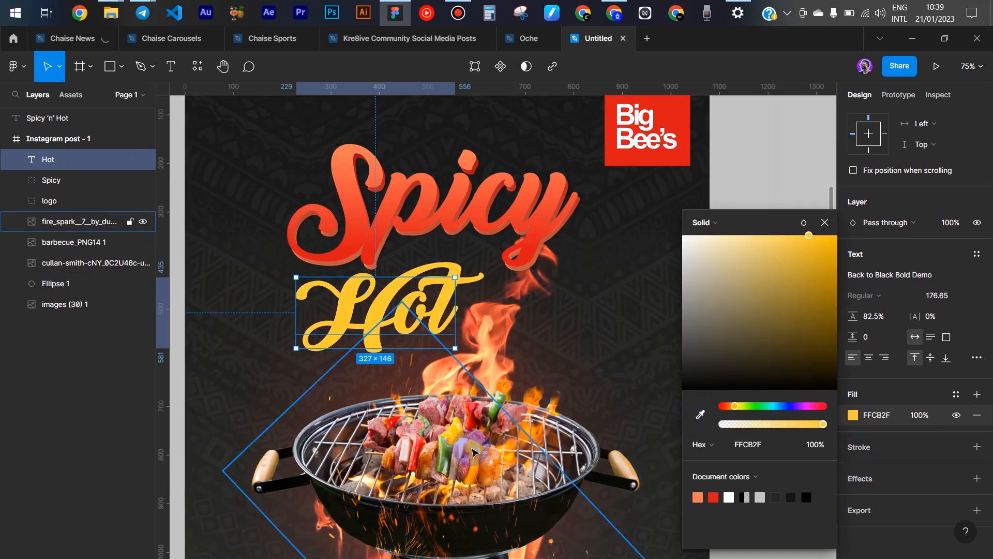
{"action": "left_click", "coordinate": [700, 414]}
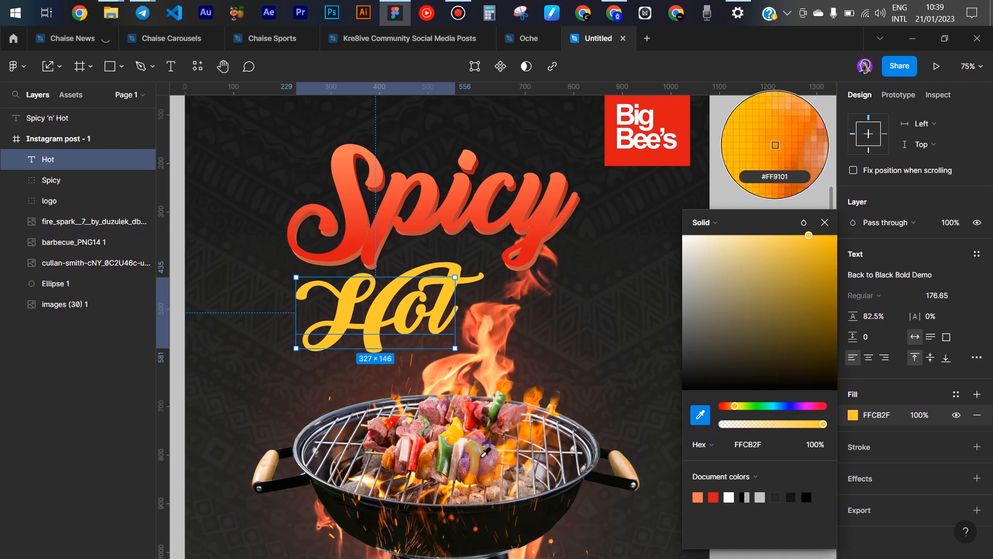
{"action": "left_click", "coordinate": [483, 451]}
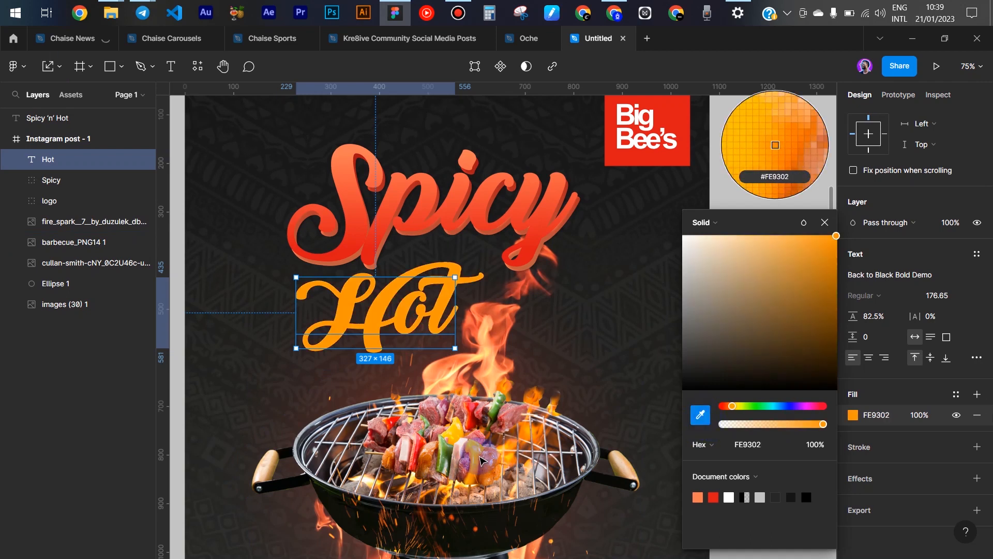
Convert the Hot text's fill to a linear gradient from orange FE9302 to fully opaque yellow FEC702 at the lower end.
{"action": "left_click", "coordinate": [739, 223]}
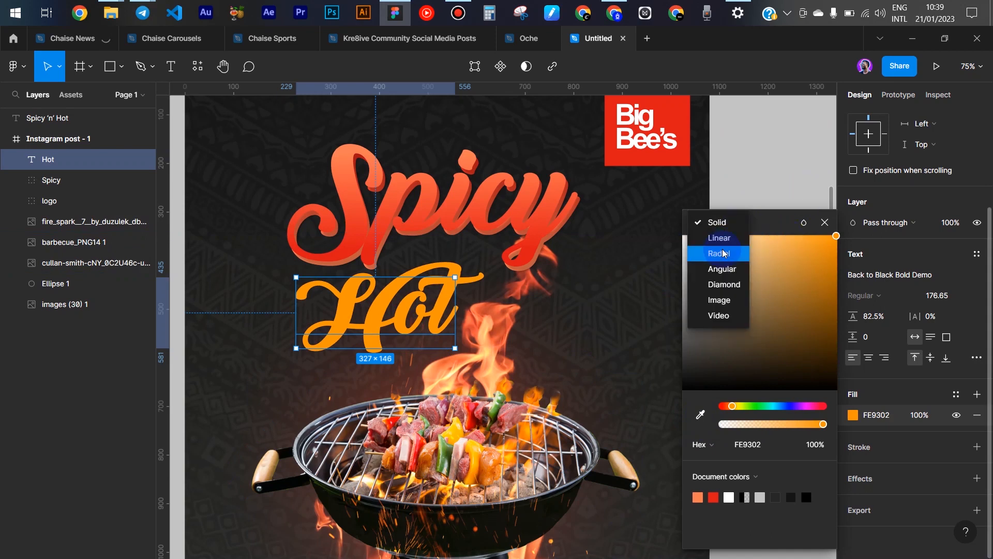
{"action": "left_click", "coordinate": [723, 245]}
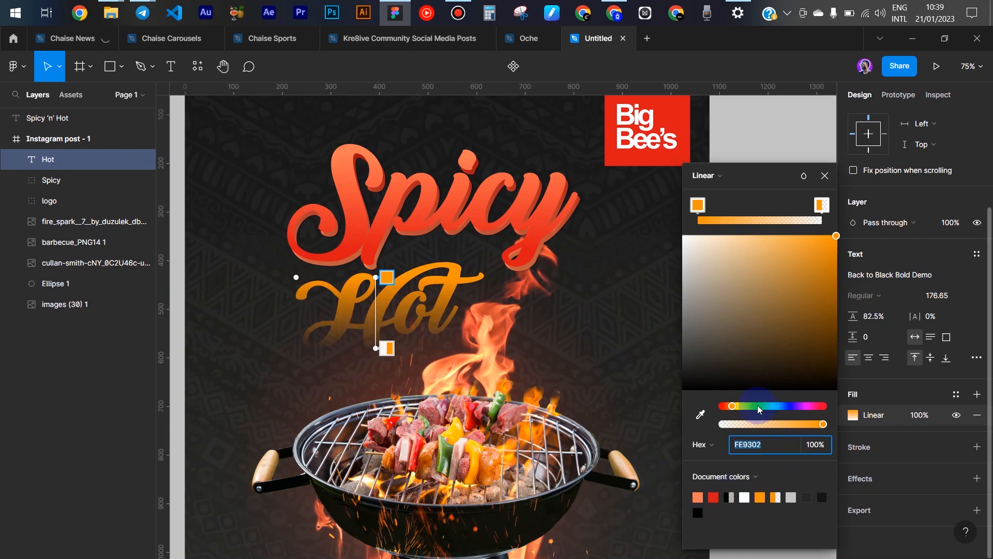
{"action": "left_click", "coordinate": [389, 349]}
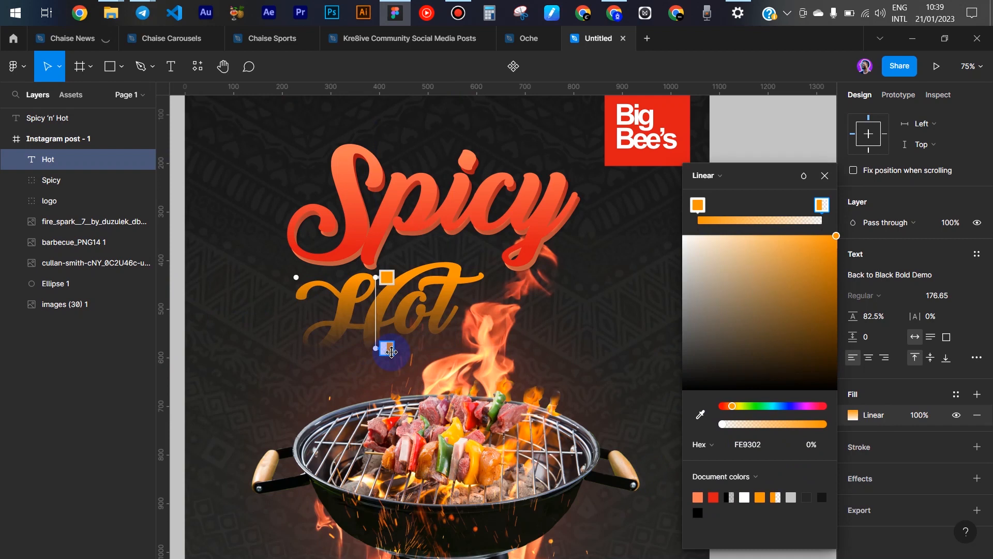
{"action": "left_click_drag", "start_coordinate": [811, 427], "coordinate": [836, 428]}
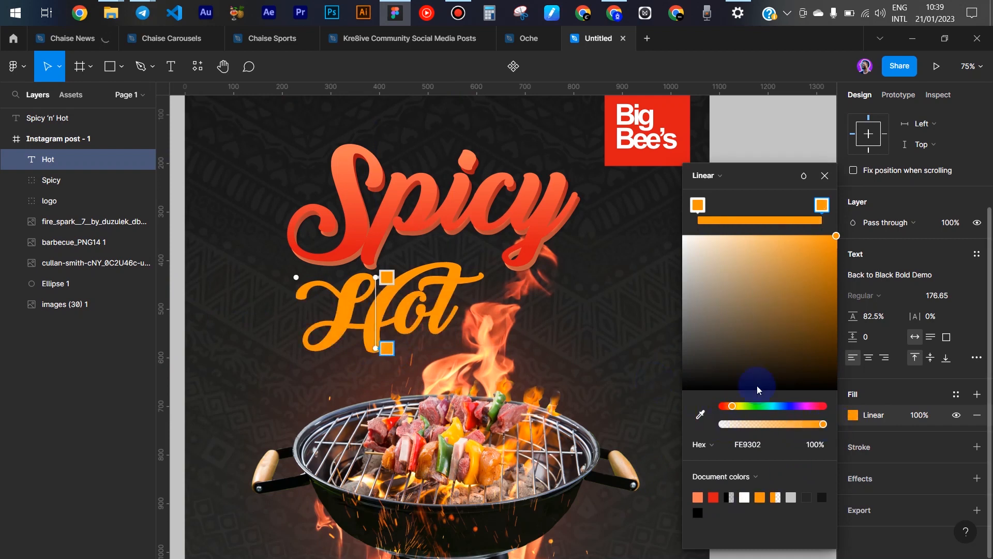
{"action": "left_click", "coordinate": [736, 409]}
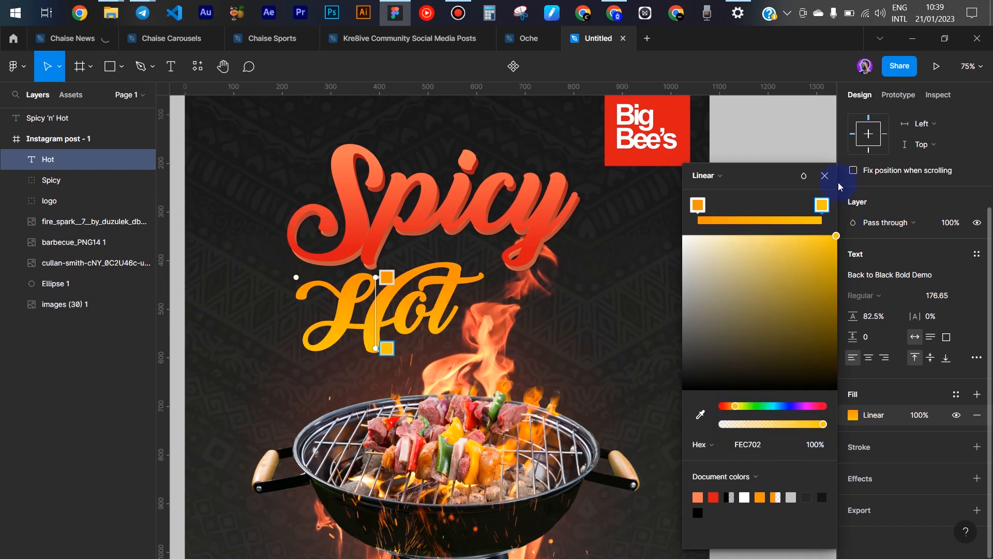
{"action": "left_click", "coordinate": [824, 176]}
{"action": "left_click", "coordinate": [759, 215]}
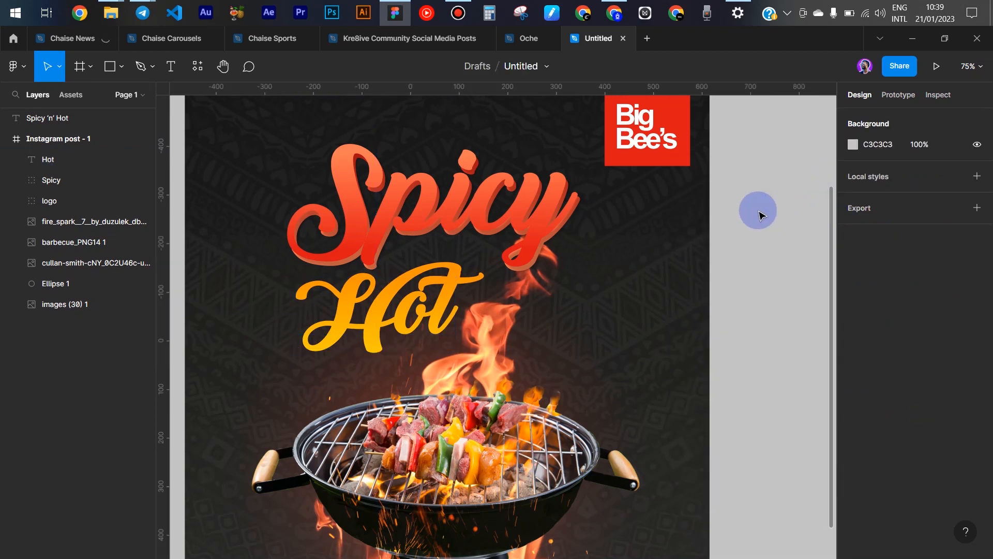
Add a drop shadow to the Hot text with offsets X 18 and Y 17 and a blur of 15.
{"action": "left_click", "coordinate": [422, 332]}
{"action": "scroll", "coordinate": [910, 434], "scroll_direction": "down", "scroll_amount": 3}
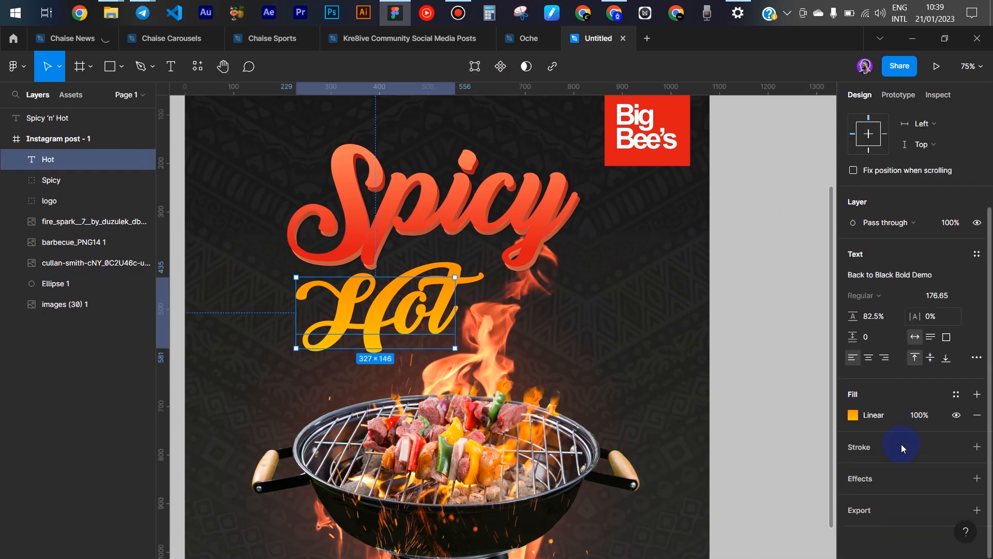
{"action": "left_click", "coordinate": [863, 475]}
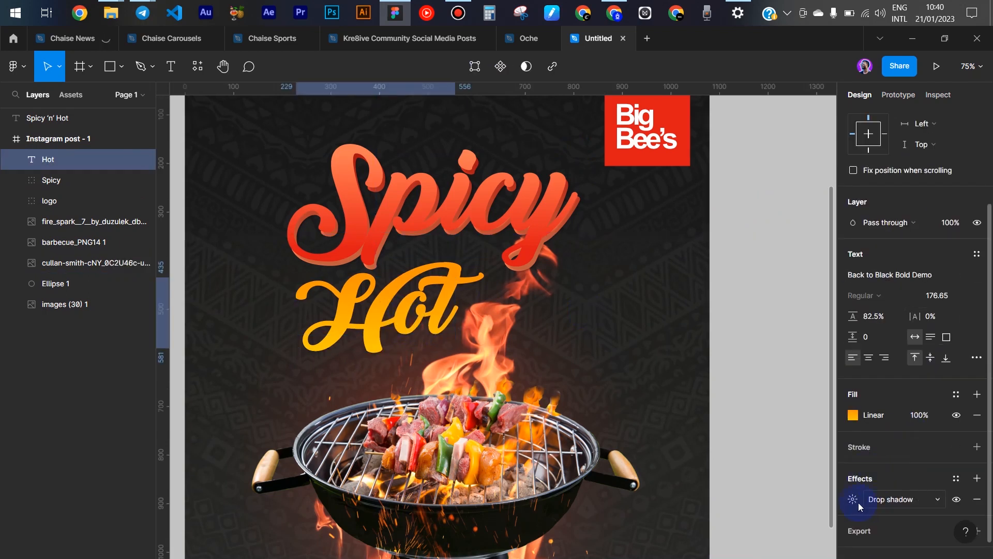
{"action": "left_click", "coordinate": [854, 500]}
{"action": "left_click_drag", "start_coordinate": [700, 493], "coordinate": [723, 498]}
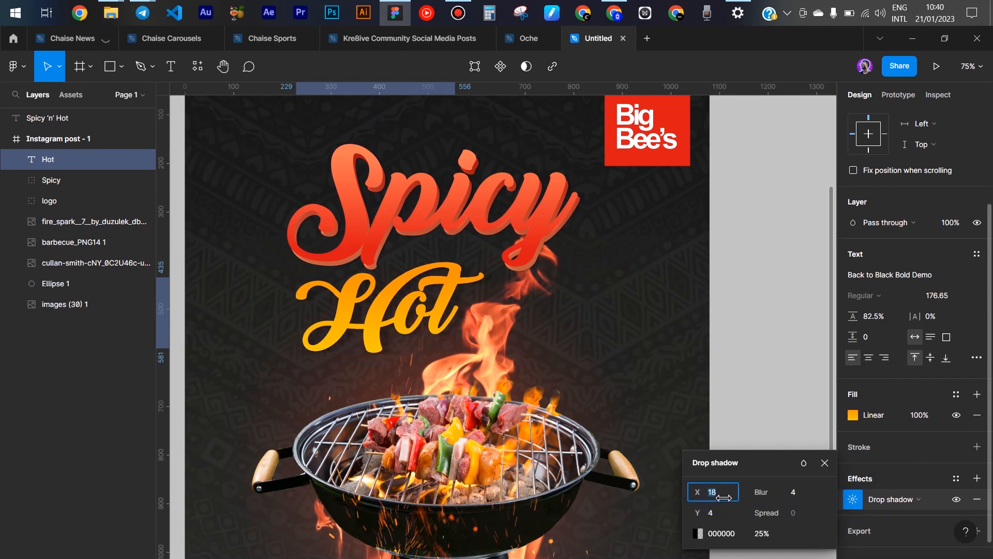
{"action": "left_click_drag", "start_coordinate": [701, 512], "coordinate": [717, 514]}
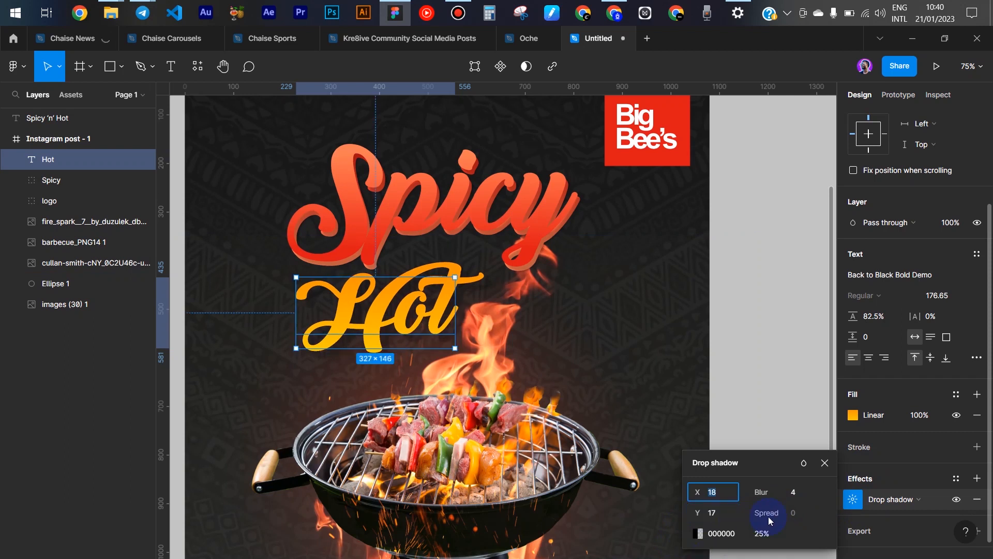
{"action": "left_click_drag", "start_coordinate": [769, 493], "coordinate": [898, 498]}
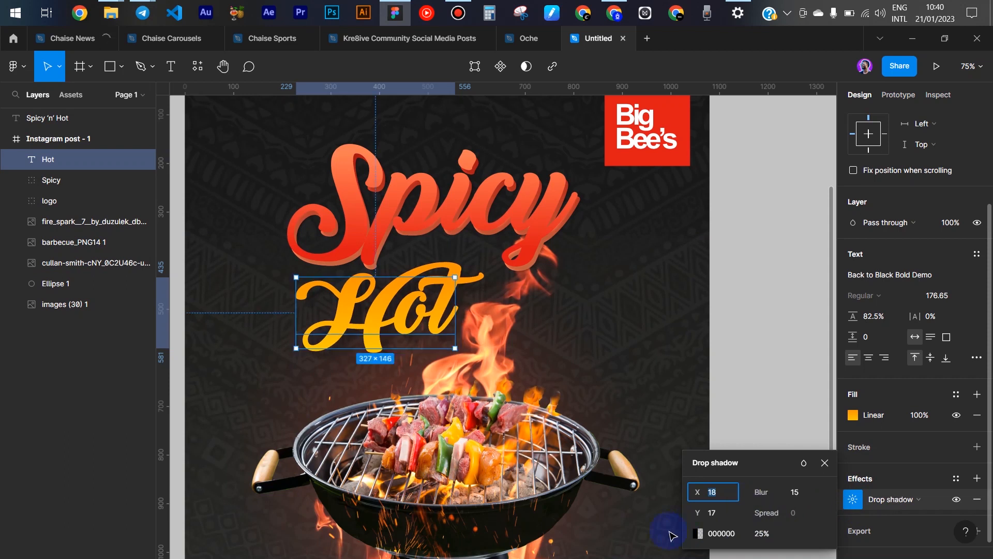
Raise the Hot text's drop shadow opacity to 38%.
{"action": "left_click", "coordinate": [763, 532]}
{"action": "key", "text": "Up"}
{"action": "key", "text": "Up"}
{"action": "key", "text": "Up"}
{"action": "key", "text": "Up"}
{"action": "key", "text": "Up"}
{"action": "key", "text": "Up"}
{"action": "key", "text": "Up"}
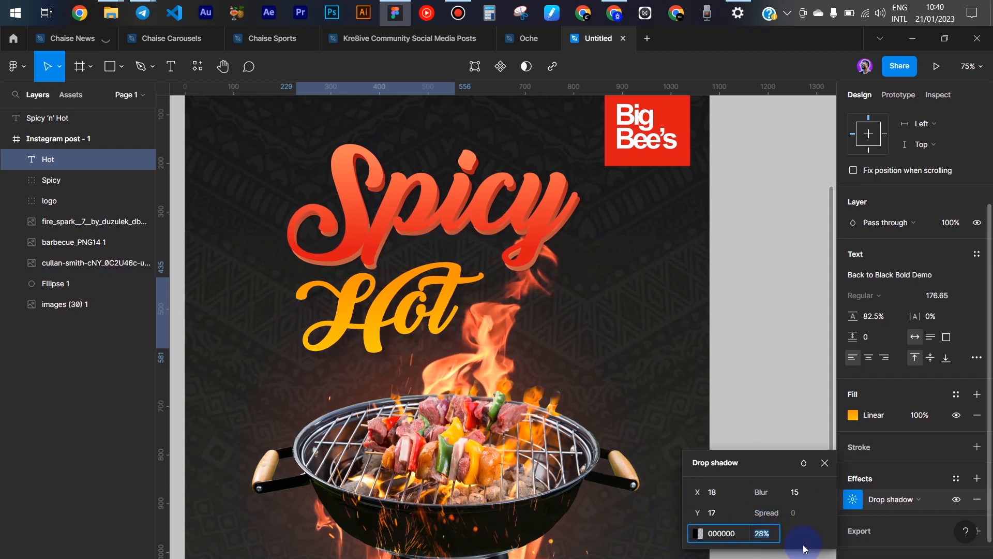
{"action": "key", "text": "Up"}
{"action": "key", "text": "Up"}
{"action": "key", "text": "Up"}
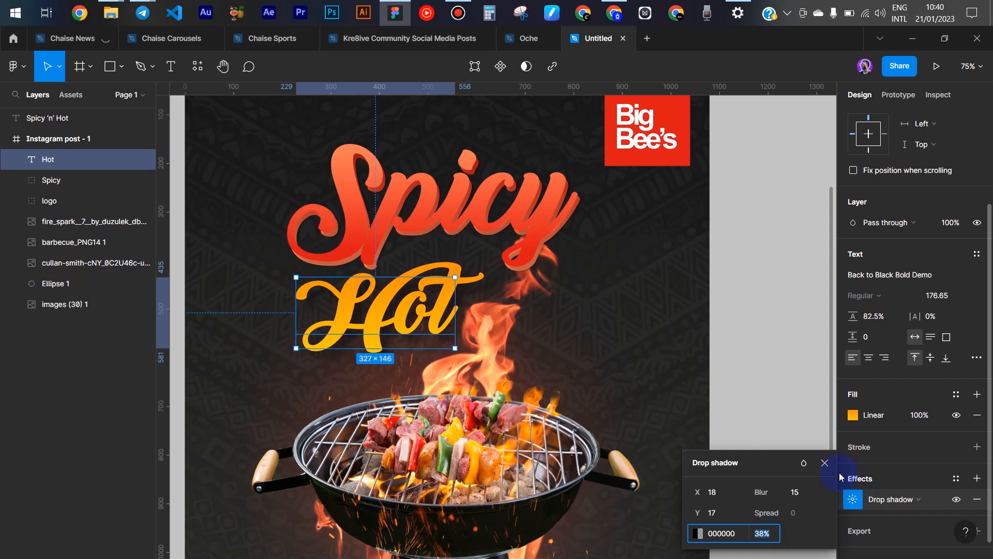
{"action": "left_click", "coordinate": [825, 462]}
{"action": "left_click", "coordinate": [729, 244]}
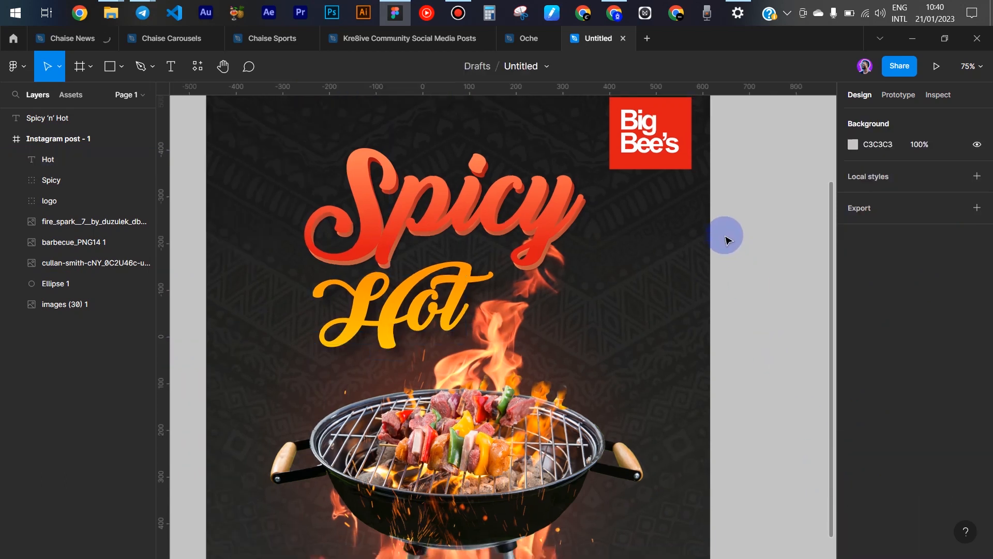
Copy ‘n’ from the Spicy ‘n’ Hot text and paste it as a separate text layer beside the post frame.
{"action": "scroll", "coordinate": [716, 258], "scroll_direction": "down", "scroll_amount": 5}
{"action": "scroll", "coordinate": [731, 266], "scroll_direction": "up", "scroll_amount": 5}
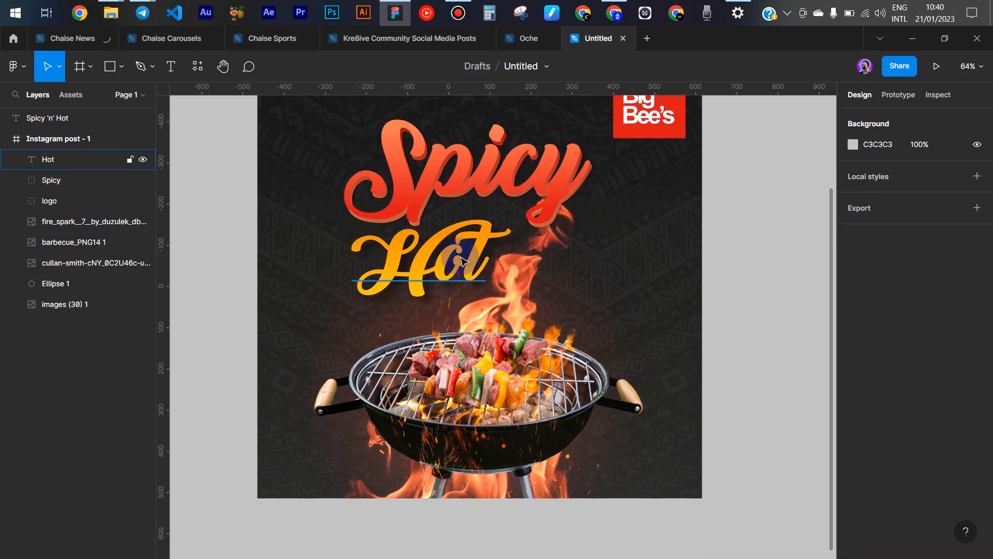
{"action": "left_click_drag", "start_coordinate": [543, 211], "coordinate": [535, 463]}
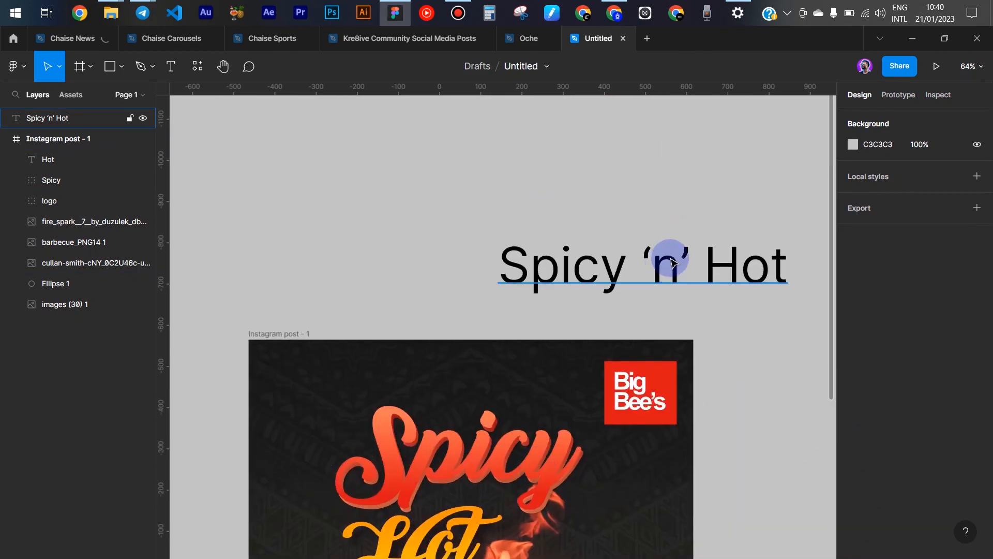
{"action": "left_click_drag", "start_coordinate": [637, 296], "coordinate": [592, 169]}
{"action": "key", "text": "ctrl+c"}
{"action": "double_click", "coordinate": [546, 179]}
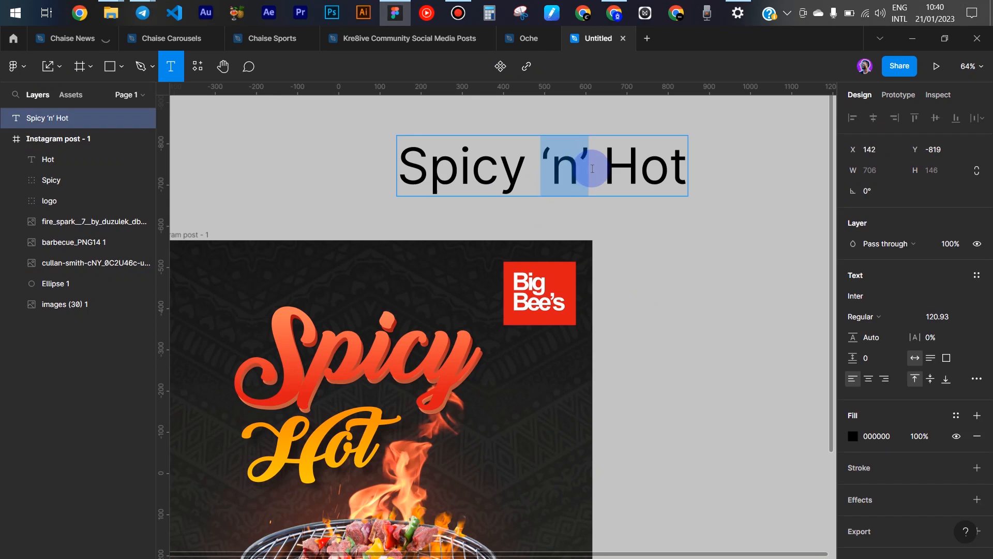
{"action": "key", "text": "Escape"}
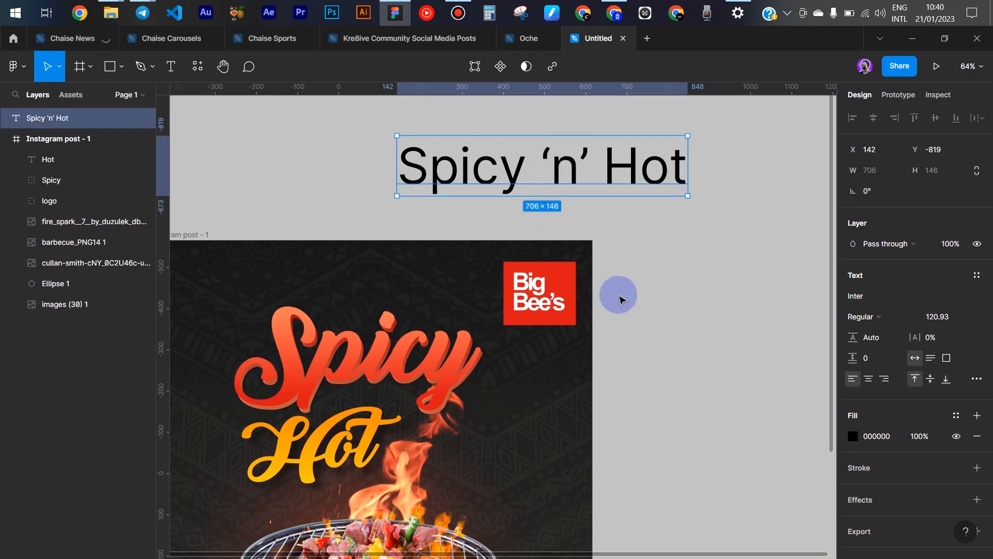
{"action": "key", "text": "Return"}
{"action": "left_click", "coordinate": [675, 265]}
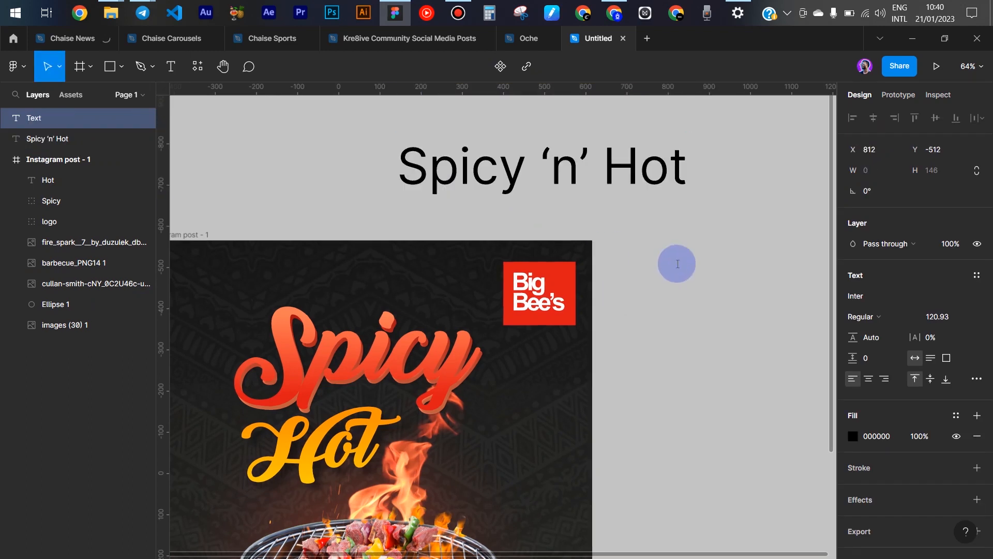
{"action": "key", "text": "ctrl+v"}
{"action": "key", "text": "Escape"}
Set the separate ‘n’ text's fill to white FFFFFF and its font to Back to Black Bold Demo.
{"action": "left_click", "coordinate": [851, 423]}
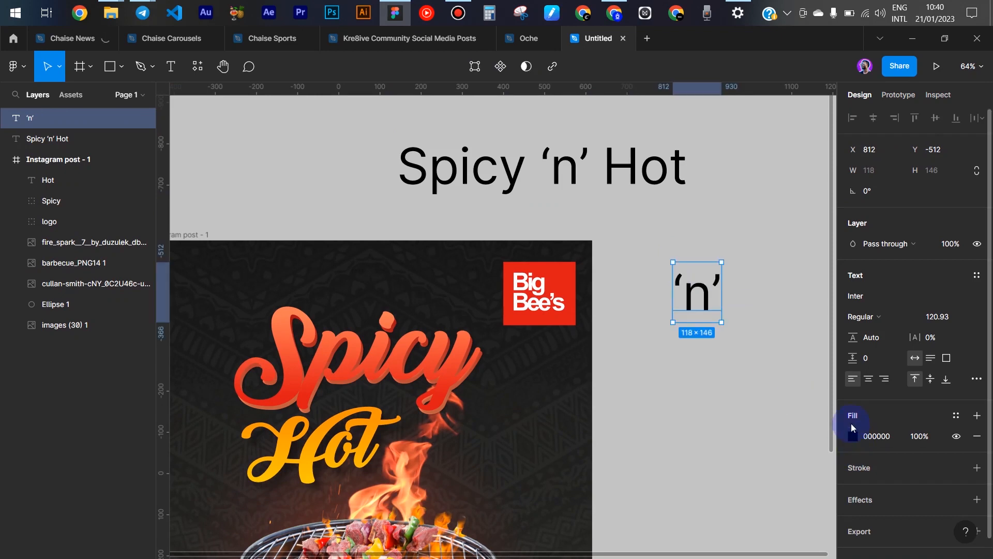
{"action": "type", "text": "ffffff"}
{"action": "key", "text": "Return"}
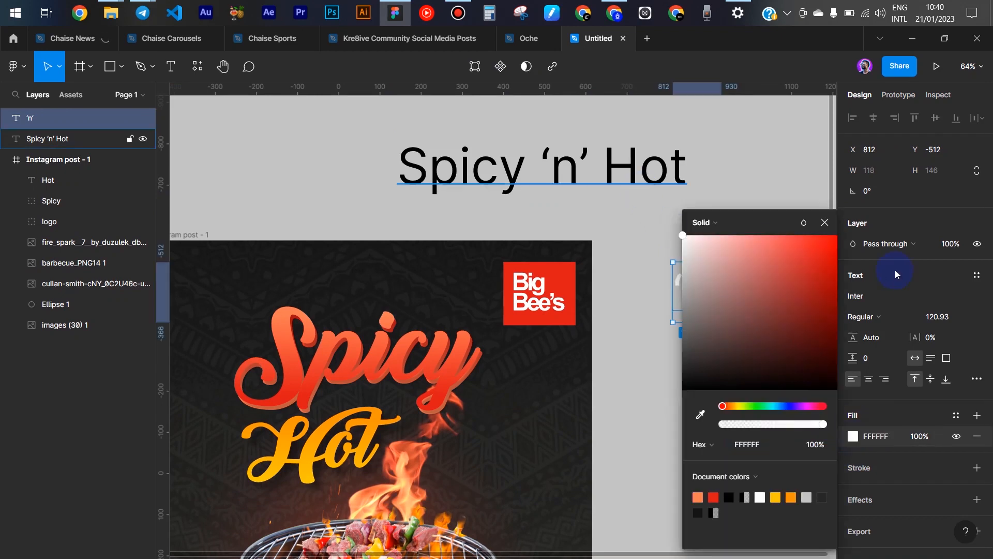
{"action": "left_click", "coordinate": [874, 287]}
{"action": "left_click", "coordinate": [876, 295]}
{"action": "type", "text": "back to b"}
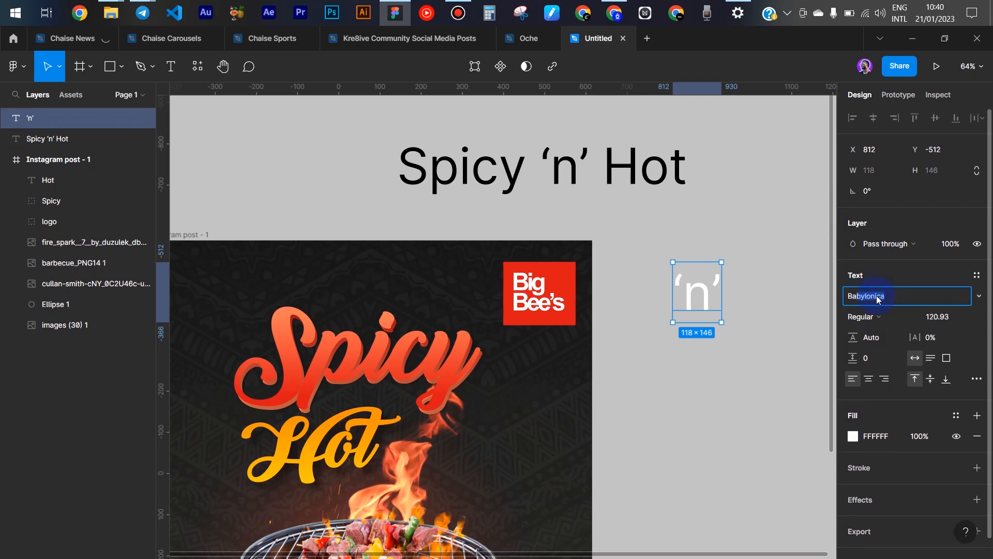
{"action": "key", "text": "Return"}
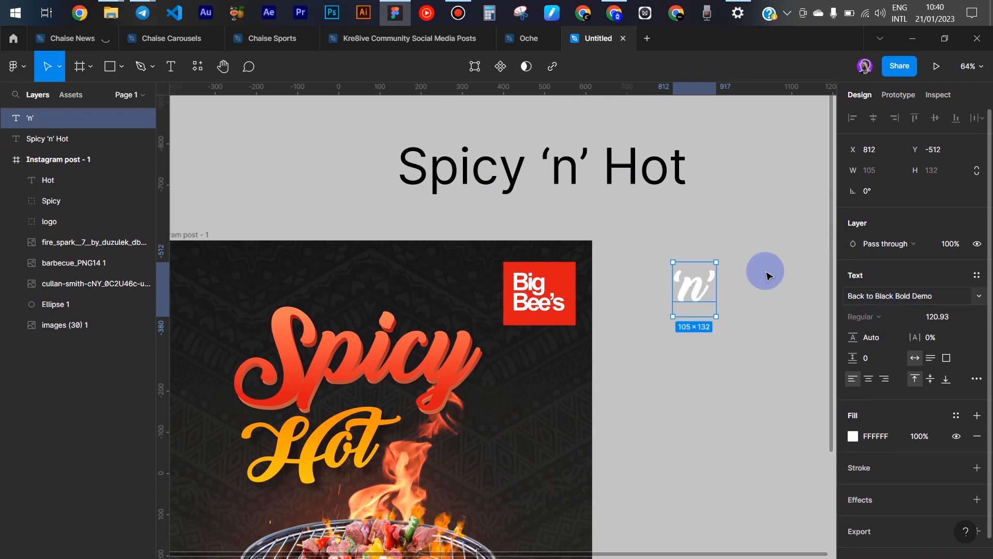
Move the white ‘n’ text into the post and position it between the Spicy and Hot headline words.
{"action": "left_click_drag", "start_coordinate": [692, 288], "coordinate": [353, 404]}
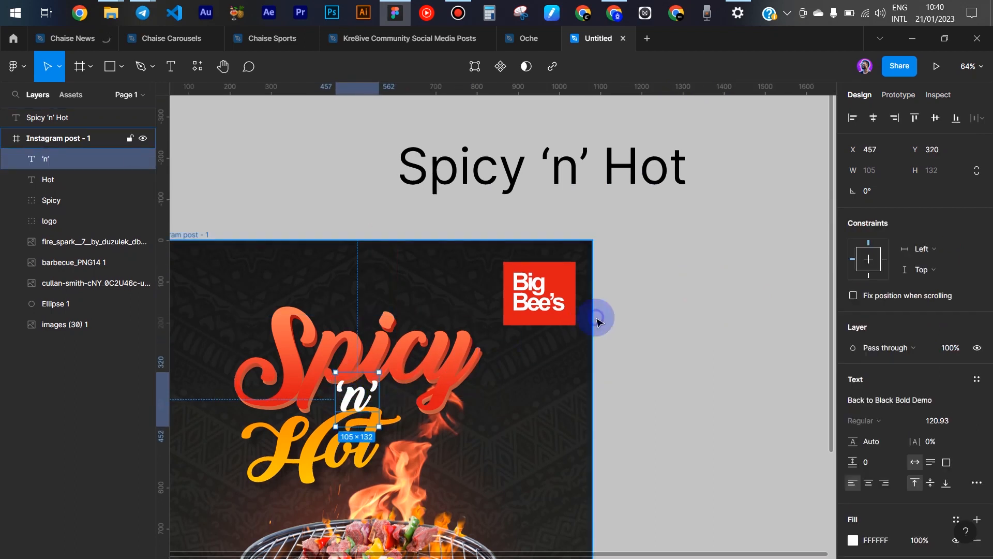
{"action": "key", "text": "Escape"}
{"action": "left_click_drag", "start_coordinate": [620, 332], "coordinate": [680, 194]}
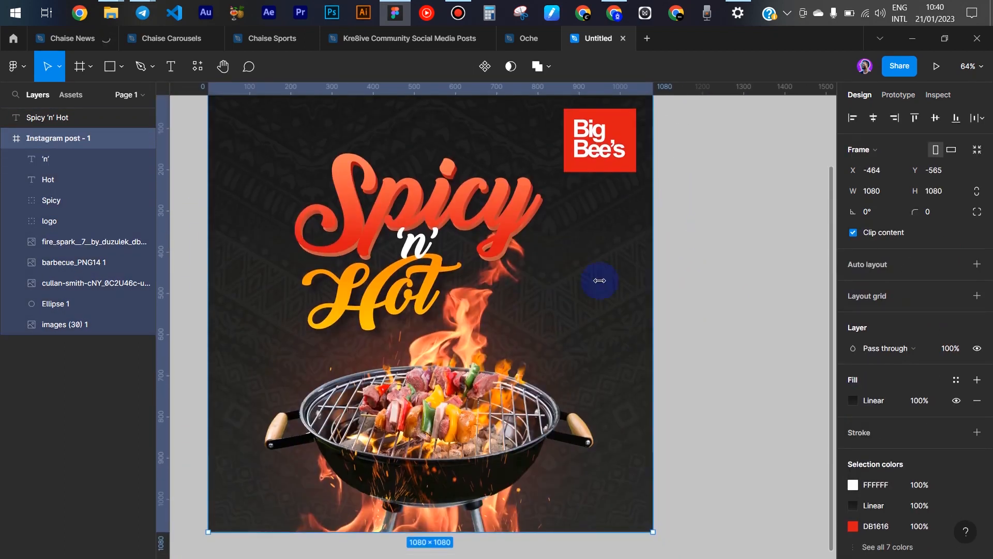
{"action": "mouse_move", "coordinate": [414, 248]}
{"action": "left_mouse_down"}
{"action": "mouse_move", "coordinate": [473, 243]}
{"action": "mouse_move", "coordinate": [433, 250]}
{"action": "left_mouse_up"}
{"action": "left_click", "coordinate": [441, 242]}
{"action": "left_click", "coordinate": [740, 259]}
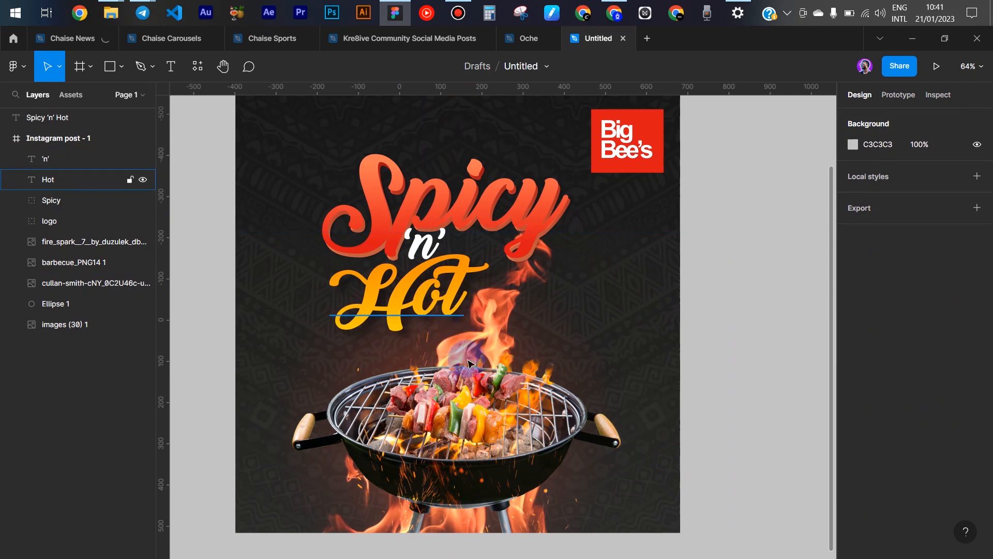
{"action": "left_click_drag", "start_coordinate": [544, 192], "coordinate": [567, 199]}
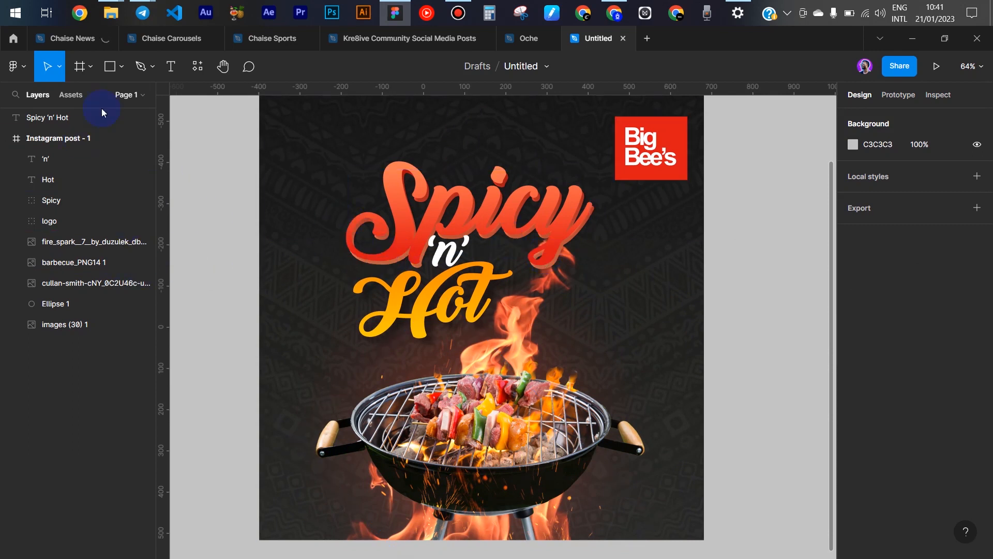
Draw a rectangle about 884 × 513 across the middle of the post and fill it with black 000000.
{"action": "left_click", "coordinate": [109, 66]}
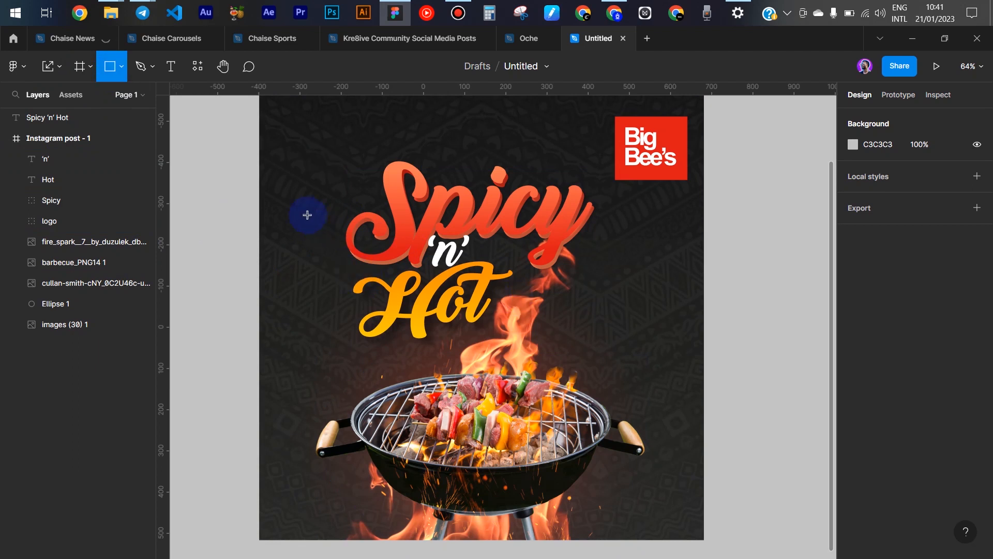
{"action": "left_click_drag", "start_coordinate": [294, 208], "coordinate": [659, 420]}
{"action": "left_click", "coordinate": [852, 386]}
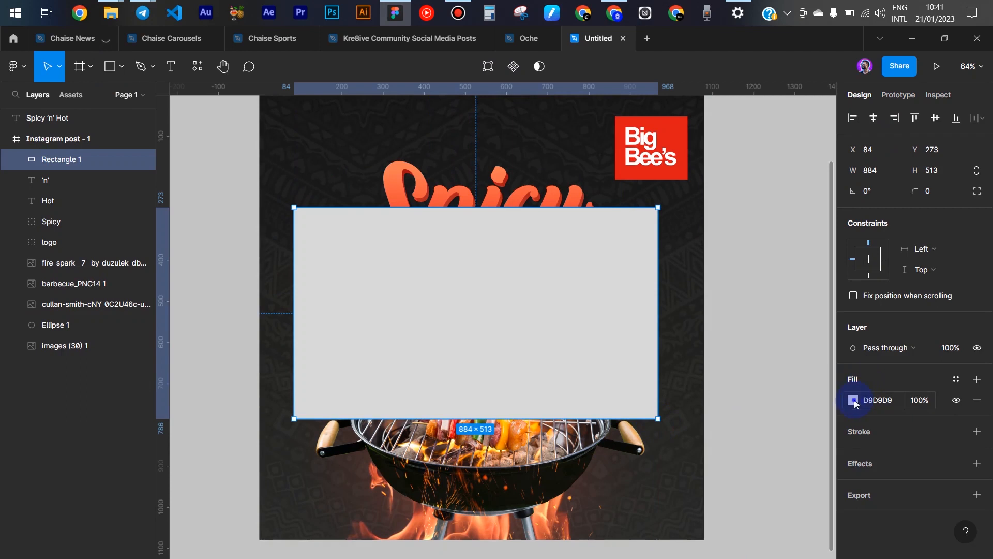
{"action": "left_click", "coordinate": [854, 401]}
{"action": "left_click_drag", "start_coordinate": [705, 294], "coordinate": [605, 458]}
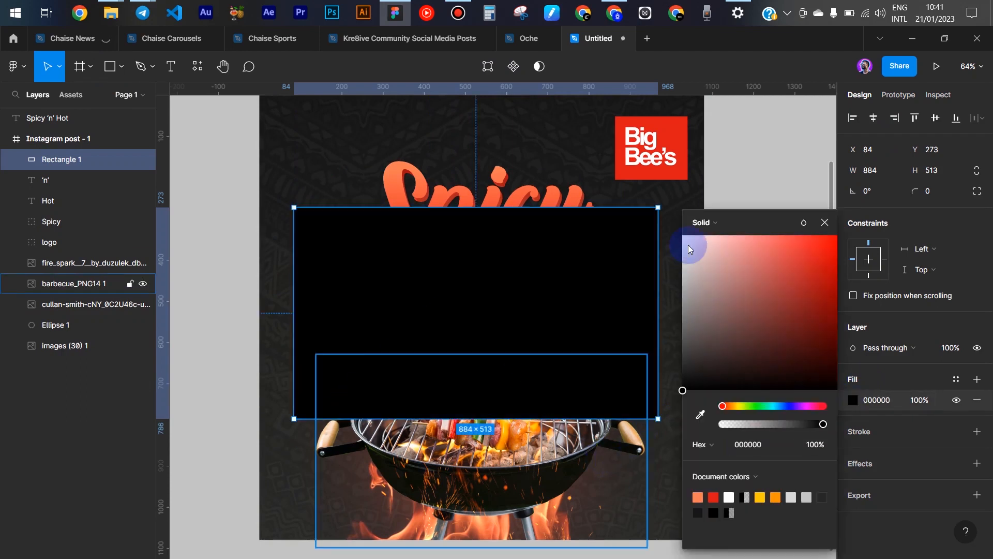
Change the black rectangle's fill to a linear gradient and flip the rectangle vertically.
{"action": "left_click", "coordinate": [711, 222]}
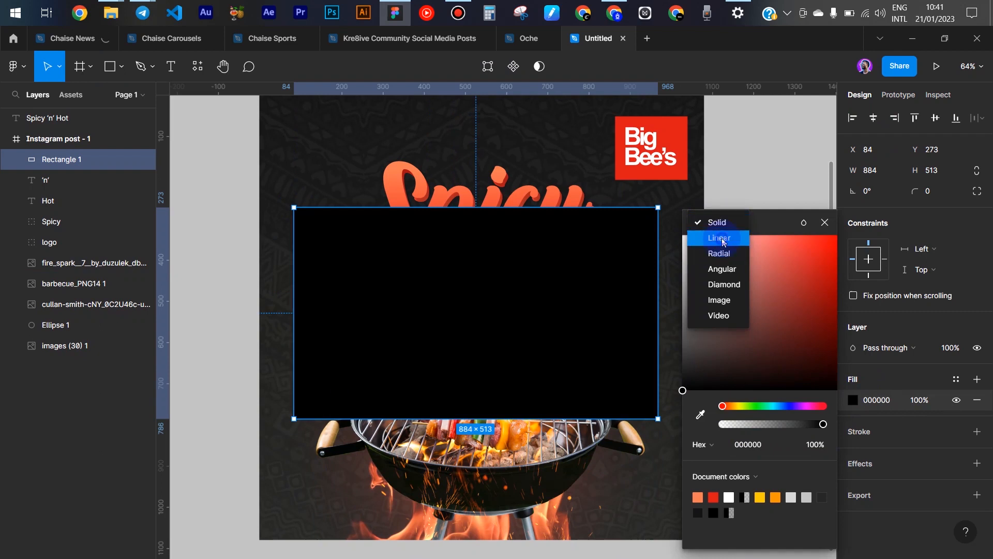
{"action": "left_click", "coordinate": [721, 238]}
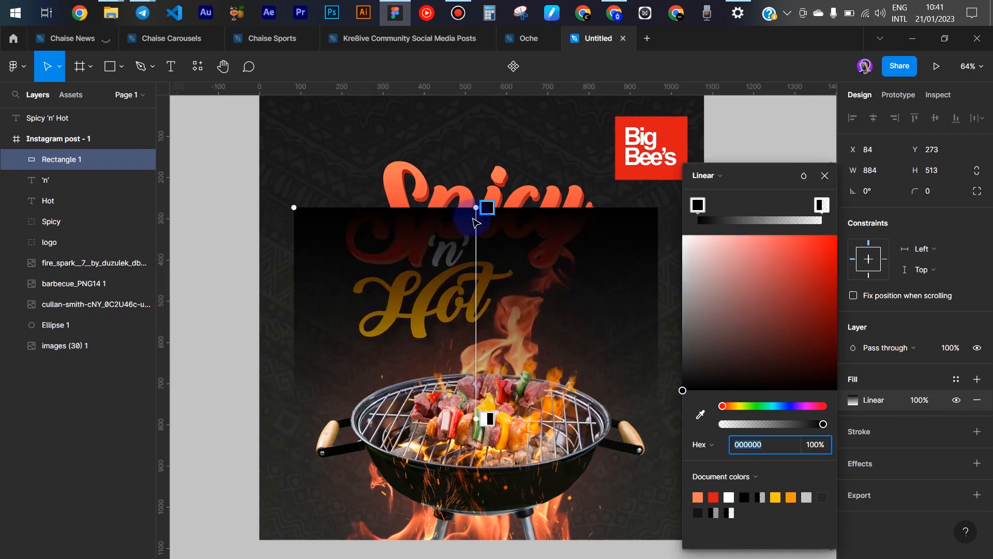
{"action": "left_click", "coordinate": [830, 175]}
{"action": "right_click", "coordinate": [511, 266]}
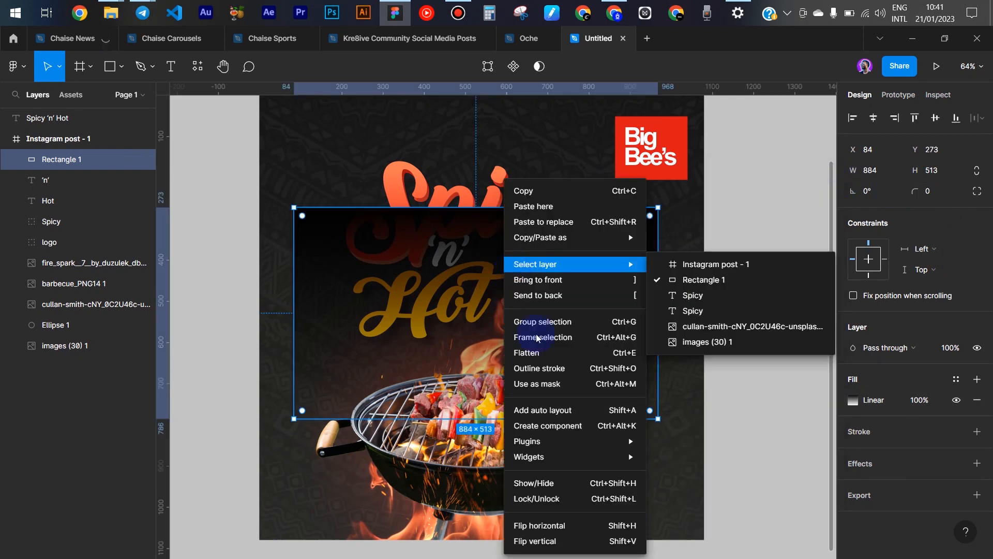
{"action": "left_click", "coordinate": [549, 541]}
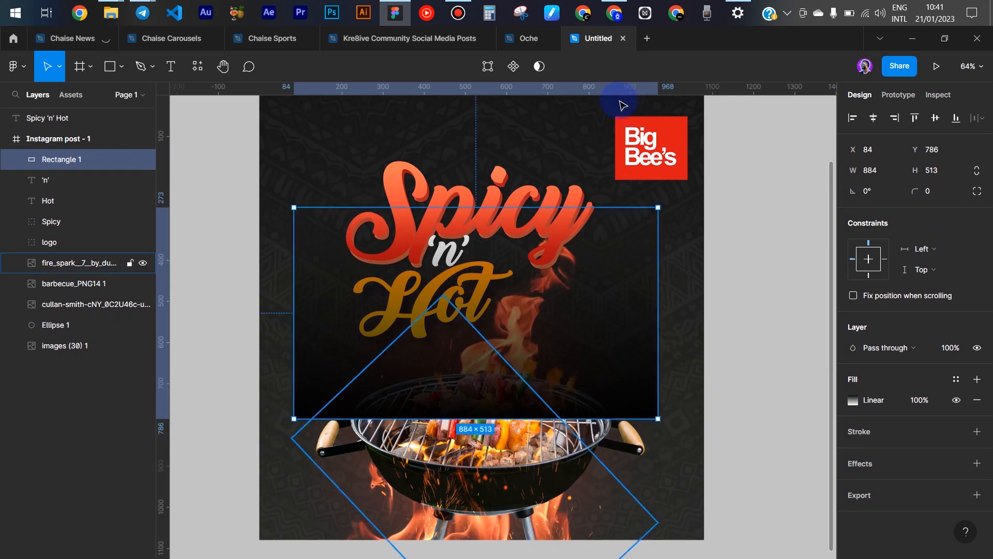
Stretch the gradient rectangle to about 1162 × 973 so it extends past the post's sides and bottom.
{"action": "left_click_drag", "start_coordinate": [665, 266], "coordinate": [721, 268]}
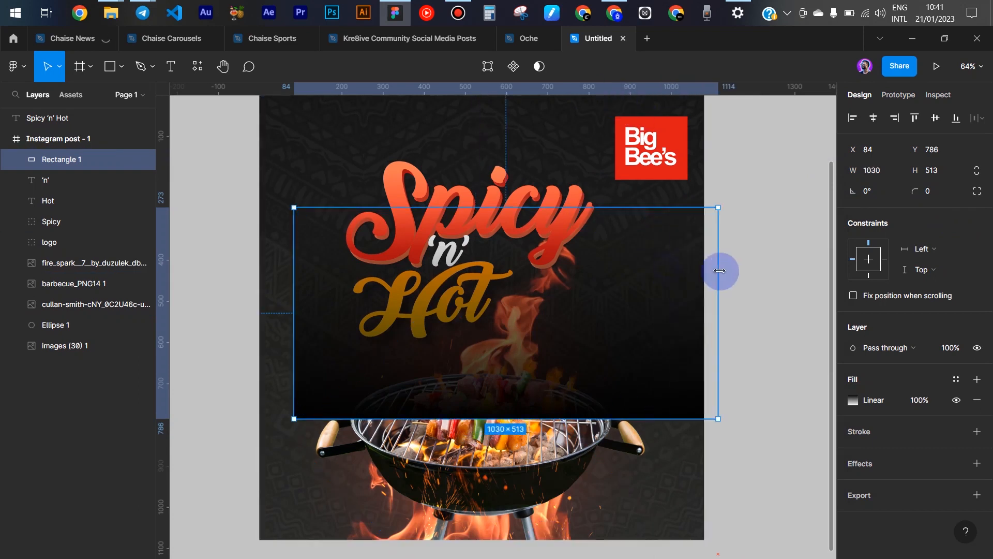
{"action": "left_click_drag", "start_coordinate": [292, 282], "coordinate": [239, 276]}
{"action": "left_click_drag", "start_coordinate": [454, 340], "coordinate": [466, 170]}
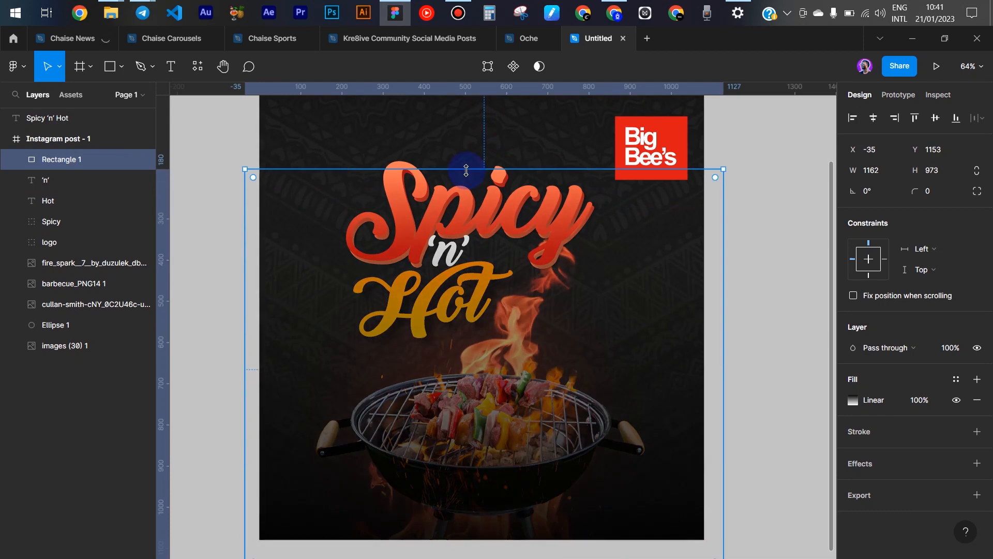
Place the Rectangle 1 layer directly above images (30) 1 and extend its top edge to a height of about 1014.
{"action": "left_click_drag", "start_coordinate": [95, 164], "coordinate": [97, 331]}
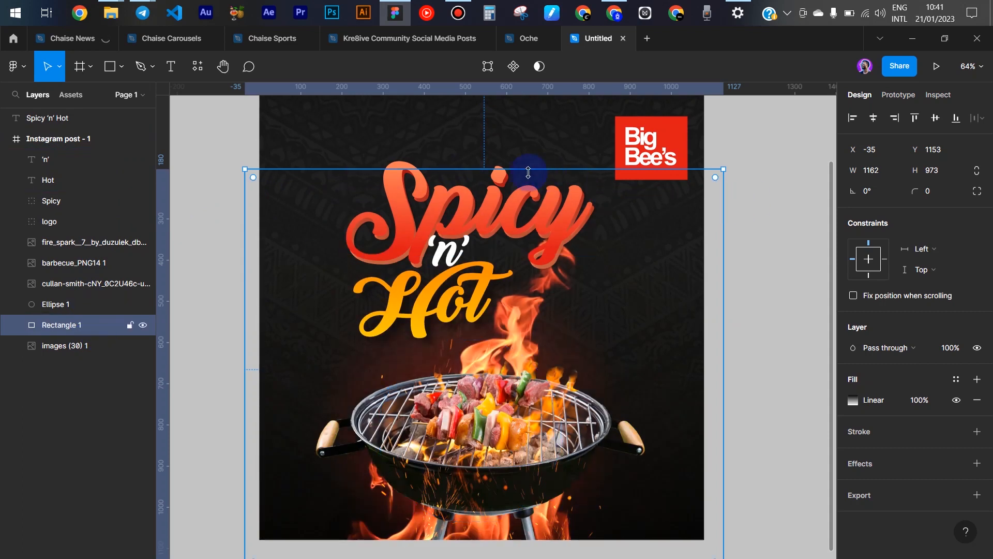
{"action": "left_click_drag", "start_coordinate": [530, 153], "coordinate": [530, 150]}
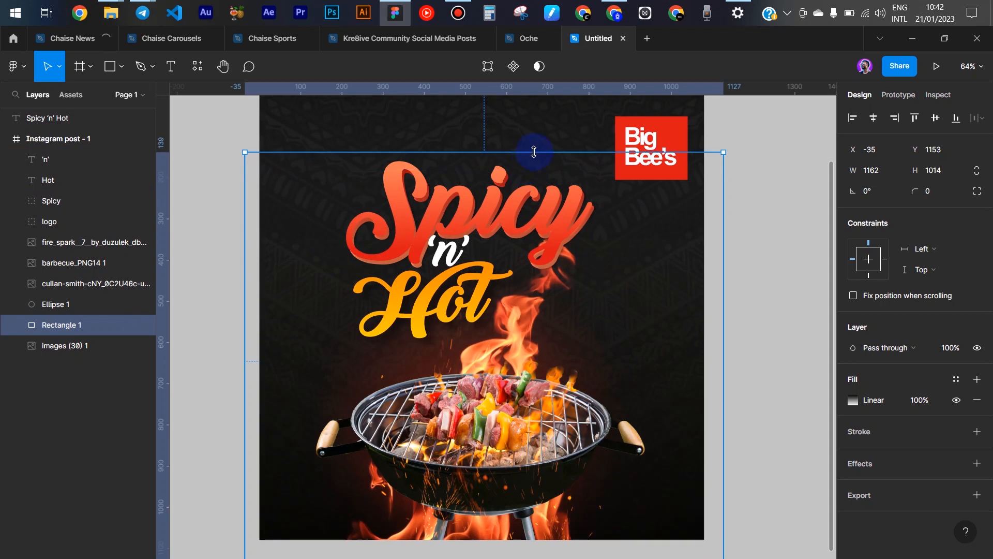
{"action": "left_click", "coordinate": [751, 169]}
{"action": "scroll", "coordinate": [684, 275], "scroll_direction": "down", "scroll_amount": 3}
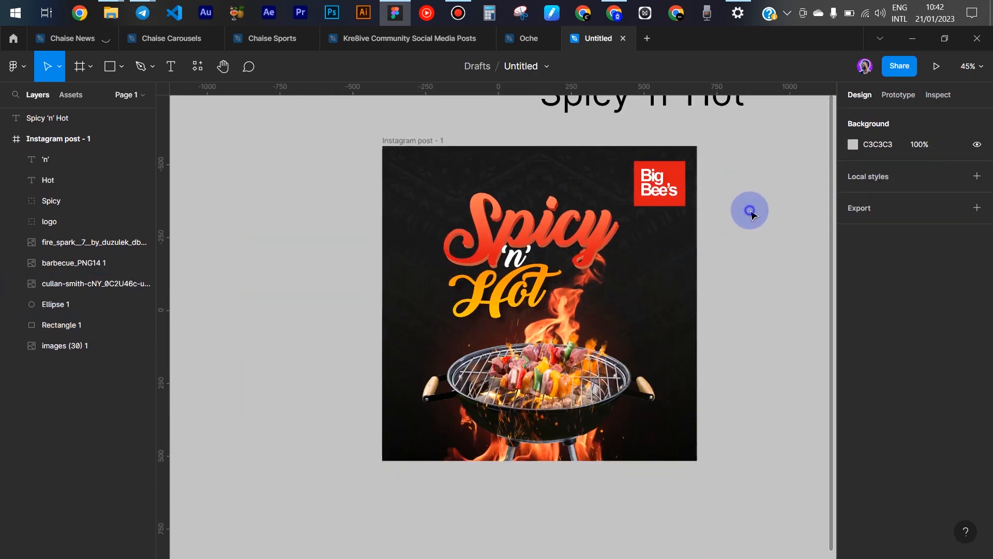
{"action": "left_click_drag", "start_coordinate": [642, 247], "coordinate": [649, 286]}
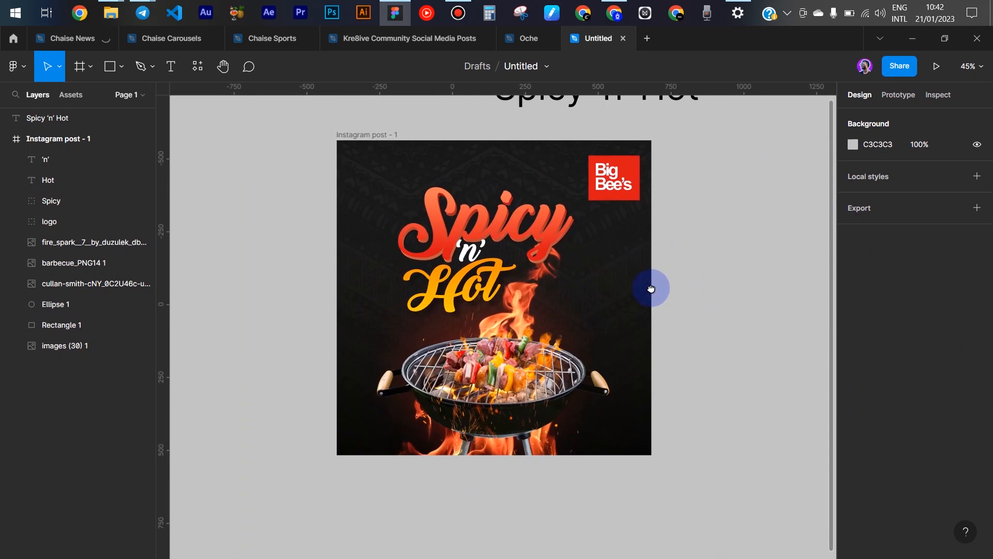
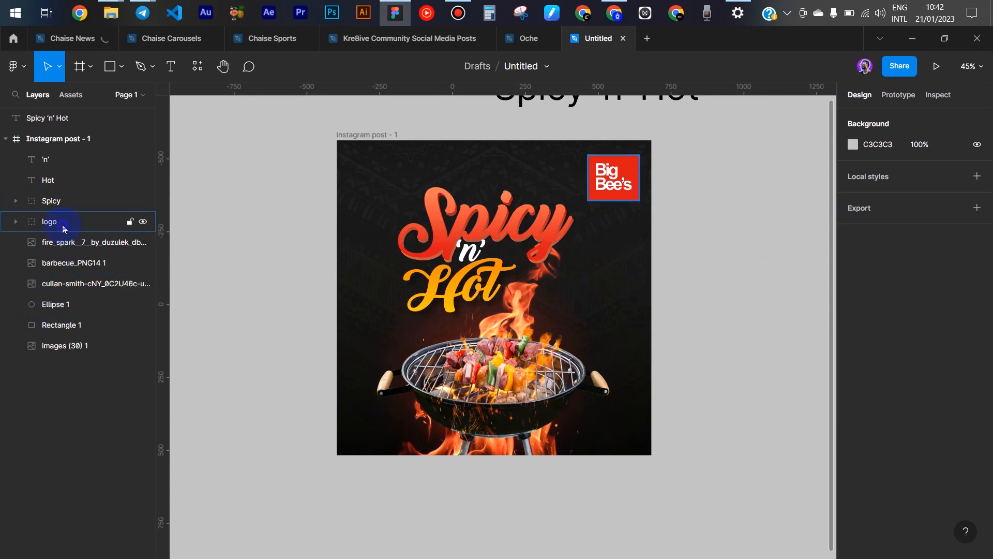
Move the Spicy, ‘n’ and Hot layers up together by about 70 px.
{"action": "left_click", "coordinate": [71, 199]}
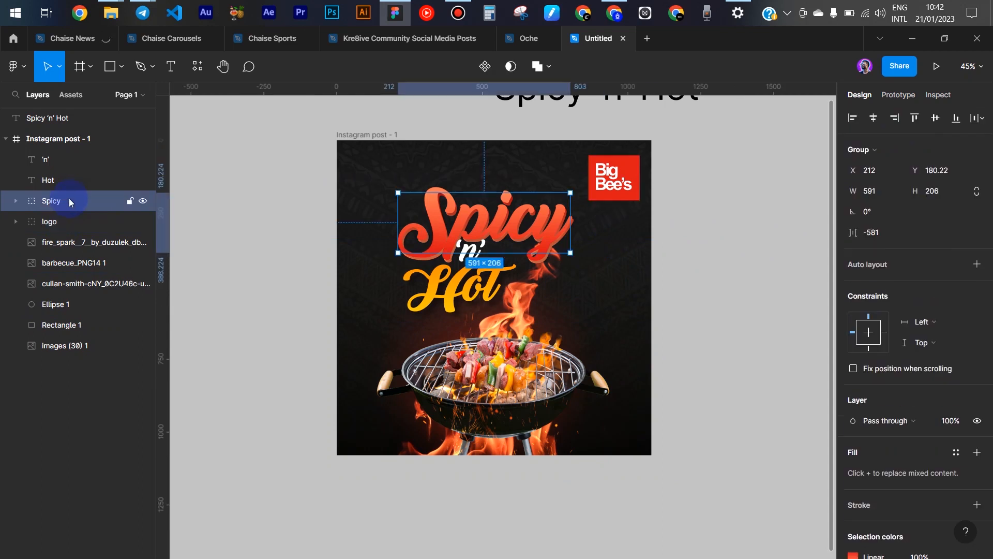
{"action": "left_click", "coordinate": [67, 161], "text": "shift"}
{"action": "key", "text": "shift+Up"}
{"action": "key", "text": "shift+Up"}
{"action": "key", "text": "shift+Up"}
{"action": "key", "text": "shift+Up"}
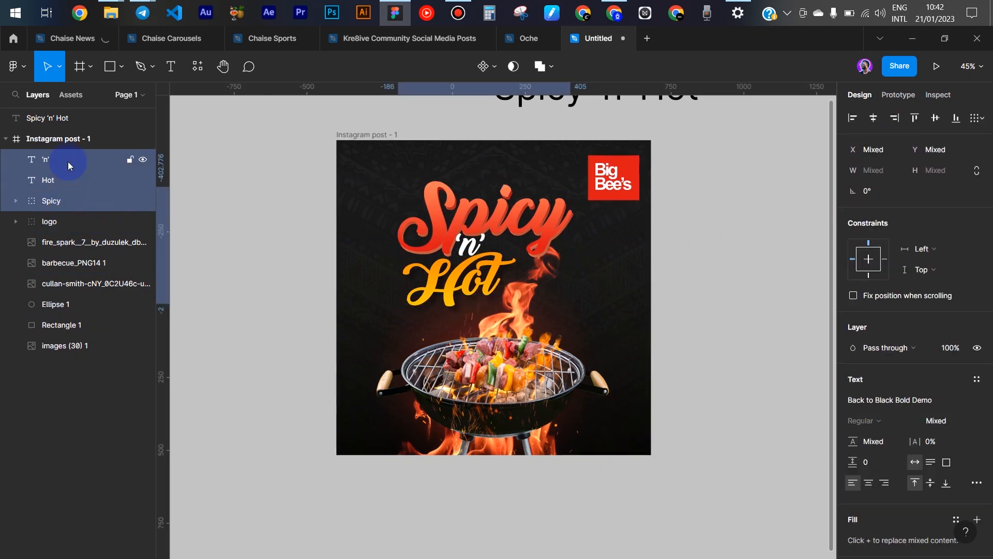
{"action": "key", "text": "shift+Up"}
{"action": "key", "text": "shift+Up"}
{"action": "key", "text": "shift+Up"}
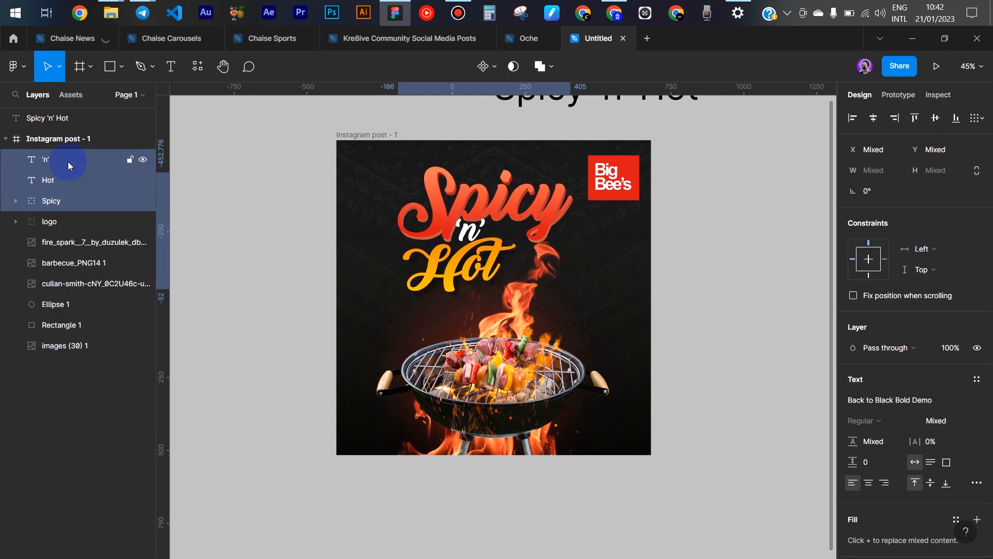
{"action": "left_click", "coordinate": [696, 221]}
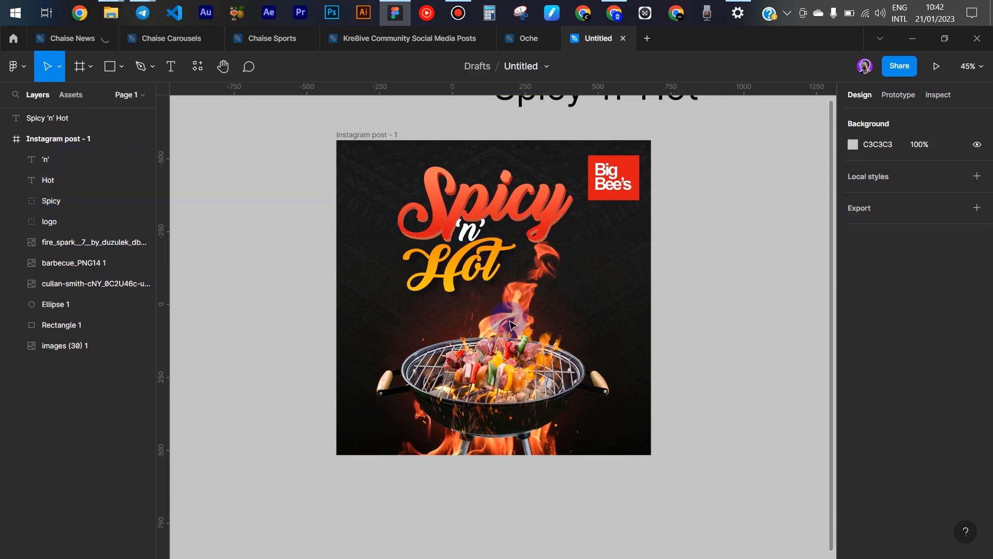
Add the text BARBEQUEE below the Hot headline and set its font to Gotham Bold.
{"action": "scroll", "coordinate": [508, 319], "scroll_direction": "up", "scroll_amount": 3}
{"action": "scroll", "coordinate": [507, 323], "scroll_direction": "down", "scroll_amount": 2}
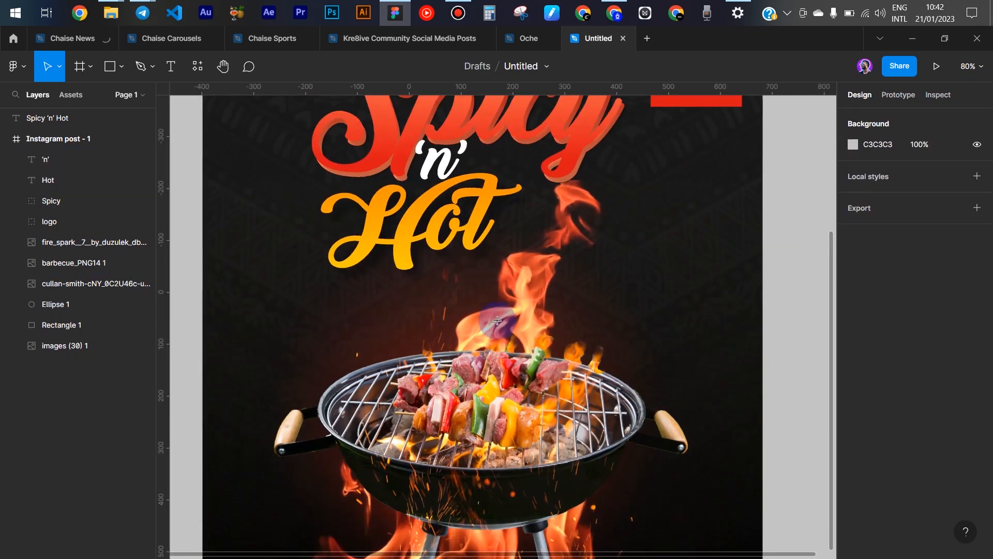
{"action": "key", "text": "t"}
{"action": "left_click", "coordinate": [309, 323]}
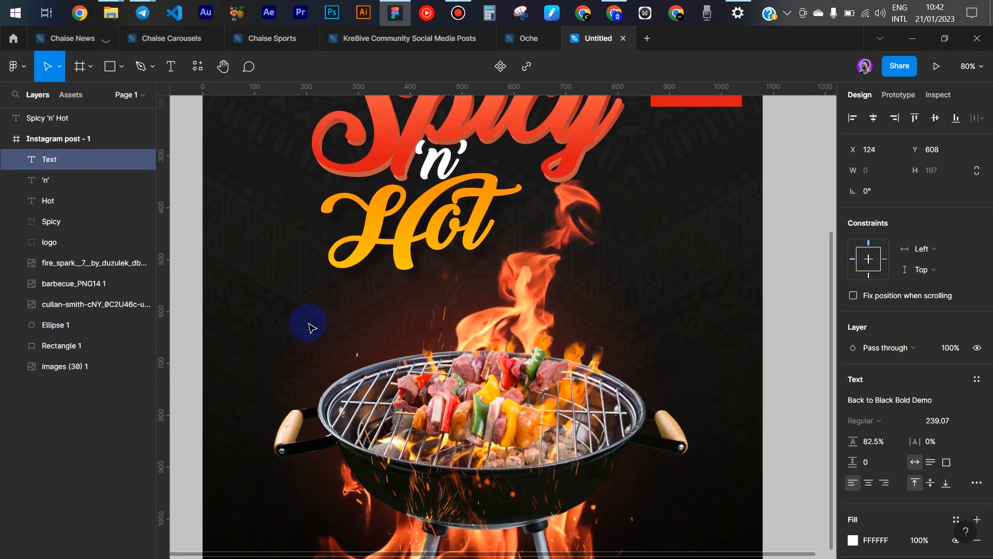
{"action": "type", "text": "BARBEQUEE"}
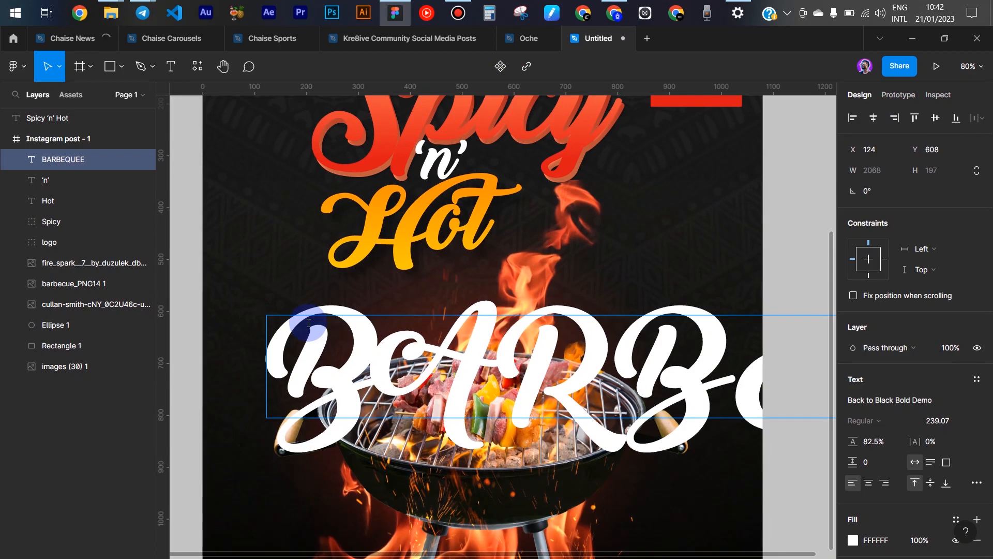
{"action": "double_click", "coordinate": [309, 323]}
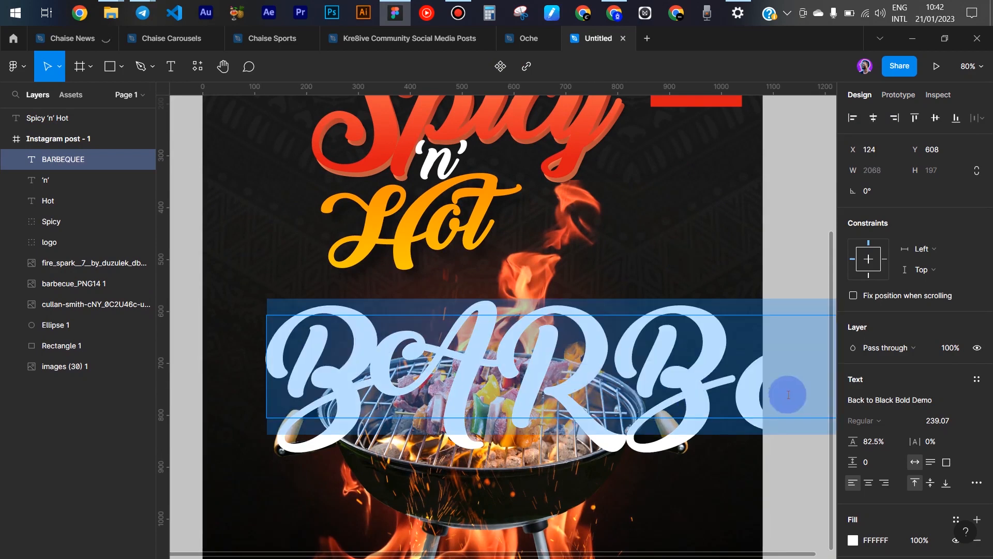
{"action": "left_click", "coordinate": [885, 405]}
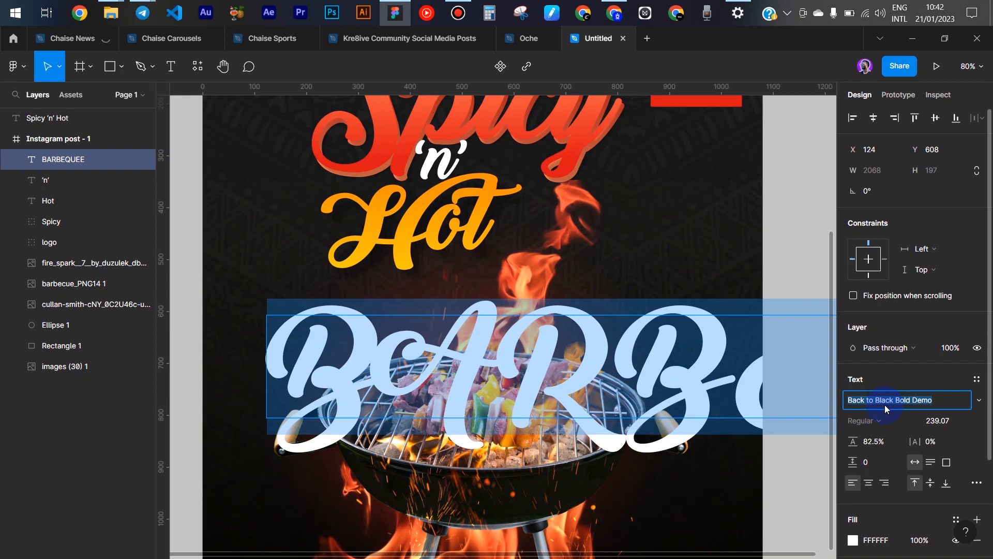
{"action": "type", "text": "Gob"}
{"action": "key", "text": "Return"}
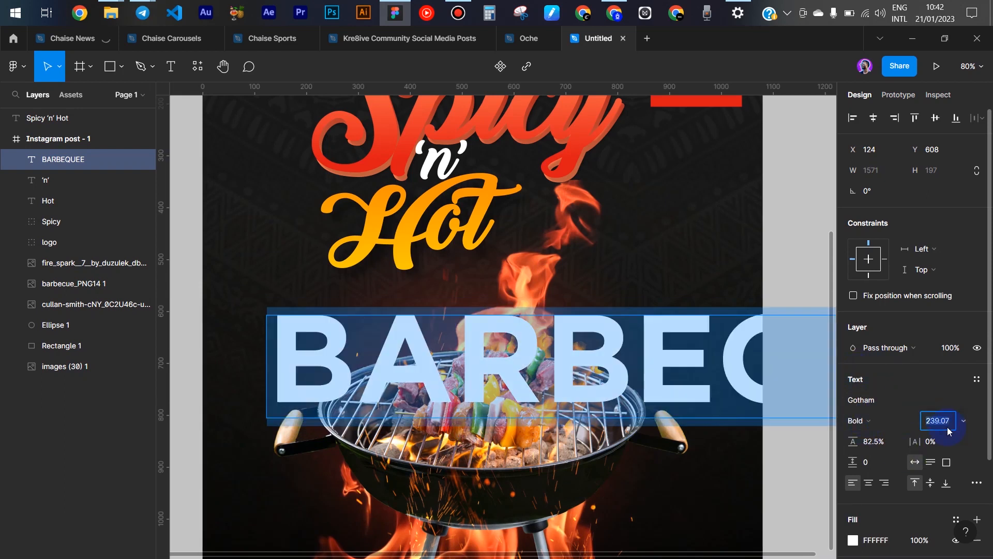
Reduce the BARBEQUEE text's font size to 59.07.
{"action": "key", "text": "shift+Down"}
{"action": "key", "text": "shift+Down"}
{"action": "key", "text": "shift+Down"}
{"action": "key", "text": "shift+Down"}
{"action": "key", "text": "shift+Down"}
{"action": "key", "text": "shift+Down"}
{"action": "key", "text": "shift+Down"}
{"action": "key", "text": "shift+Down"}
{"action": "key", "text": "shift+Down"}
{"action": "key", "text": "shift+Down"}
{"action": "key", "text": "shift+Down"}
{"action": "key", "text": "shift+Down"}
{"action": "key", "text": "shift+Down"}
{"action": "key", "text": "shift+Down"}
{"action": "key", "text": "shift+Down"}
{"action": "key", "text": "shift+Down"}
{"action": "key", "text": "shift+Down"}
{"action": "key", "text": "shift+Down"}
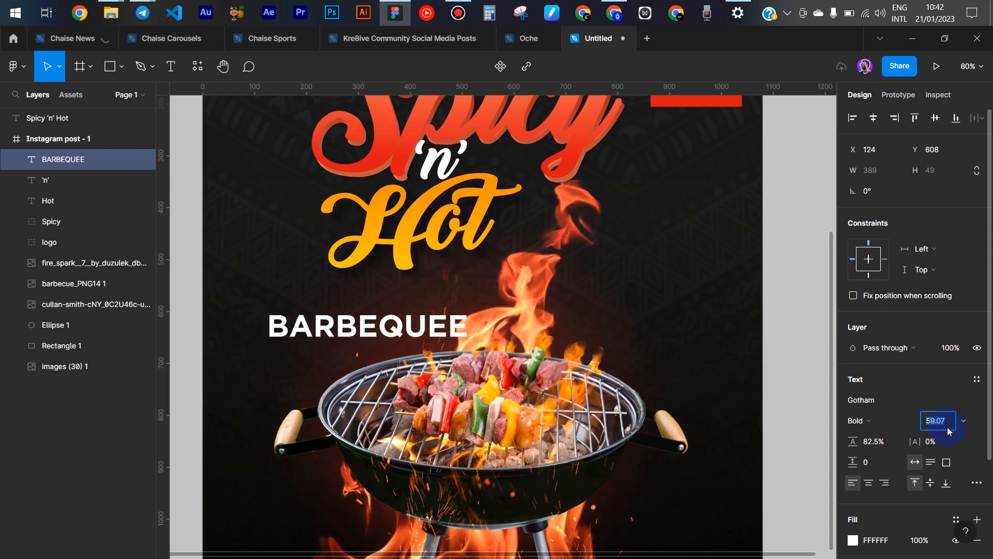
Move the BARBEQUEE text up so it sits just beneath the Hot headline.
{"action": "left_click", "coordinate": [432, 335]}
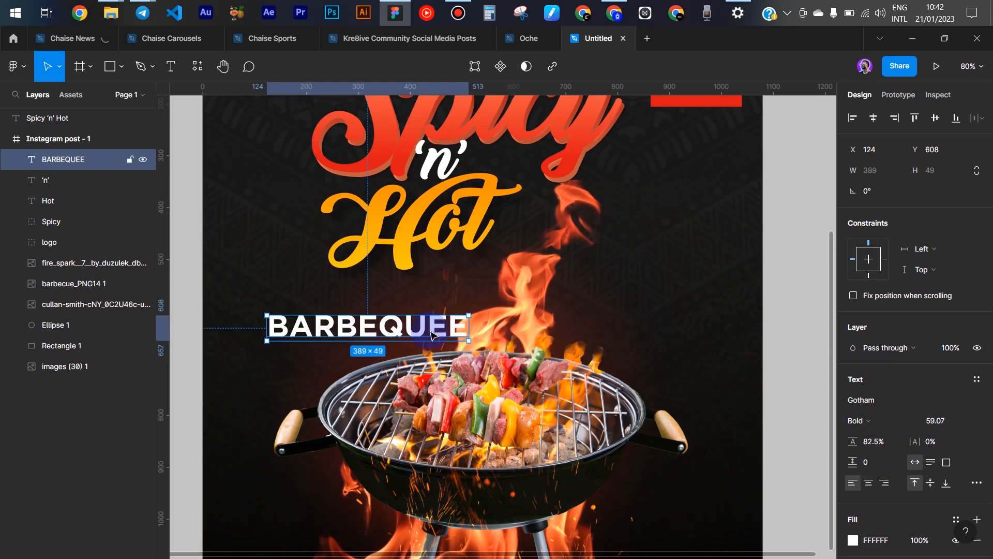
{"action": "left_click_drag", "start_coordinate": [464, 301], "coordinate": [462, 304]}
{"action": "left_click", "coordinate": [803, 180]}
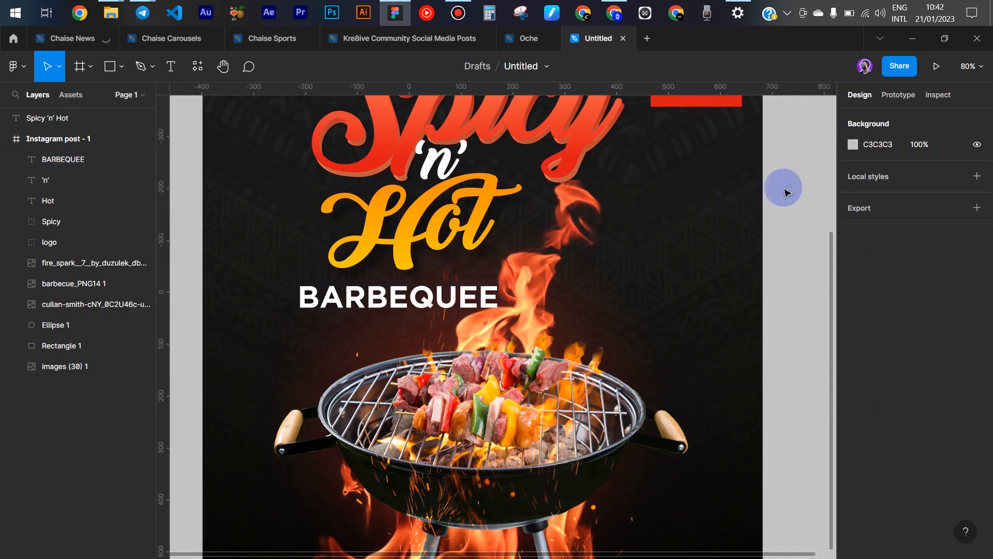
{"action": "scroll", "coordinate": [784, 189], "scroll_direction": "down", "scroll_amount": 5}
{"action": "scroll", "coordinate": [771, 194], "scroll_direction": "right", "scroll_amount": 5}
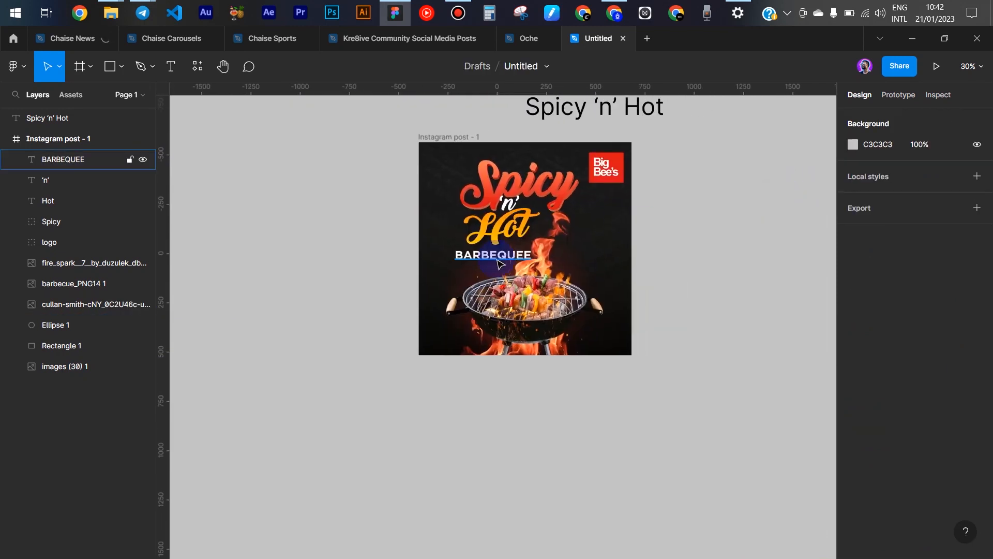
{"action": "scroll", "coordinate": [538, 250], "scroll_direction": "up", "scroll_amount": 3}
{"action": "scroll", "coordinate": [538, 249], "scroll_direction": "up", "scroll_amount": 2}
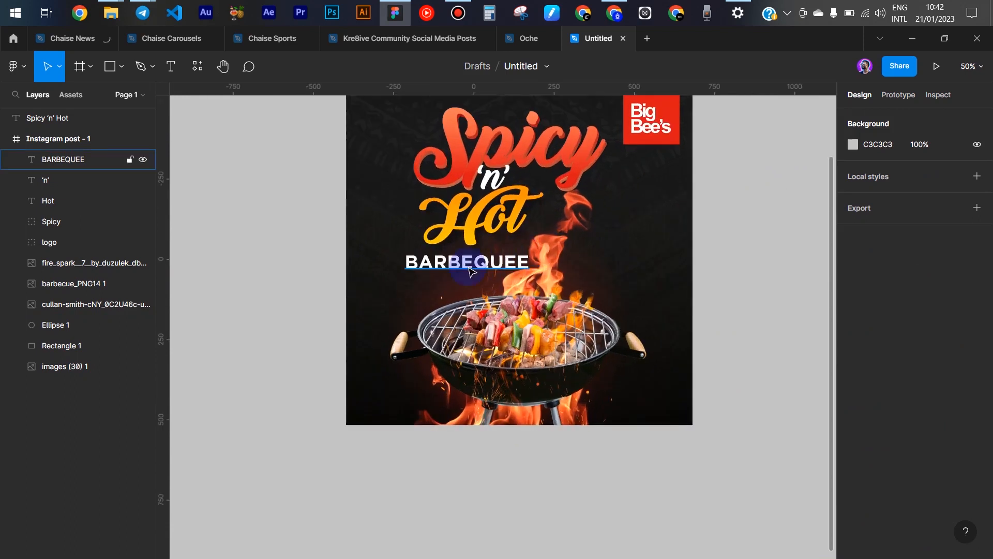
Scale the BARBEQUEE text down proportionally to about 294 × 37.
{"action": "left_click", "coordinate": [525, 262]}
{"action": "key", "text": "k"}
{"action": "left_click_drag", "start_coordinate": [528, 262], "coordinate": [501, 269]}
{"action": "scroll", "coordinate": [500, 269], "scroll_direction": "up", "scroll_amount": 3}
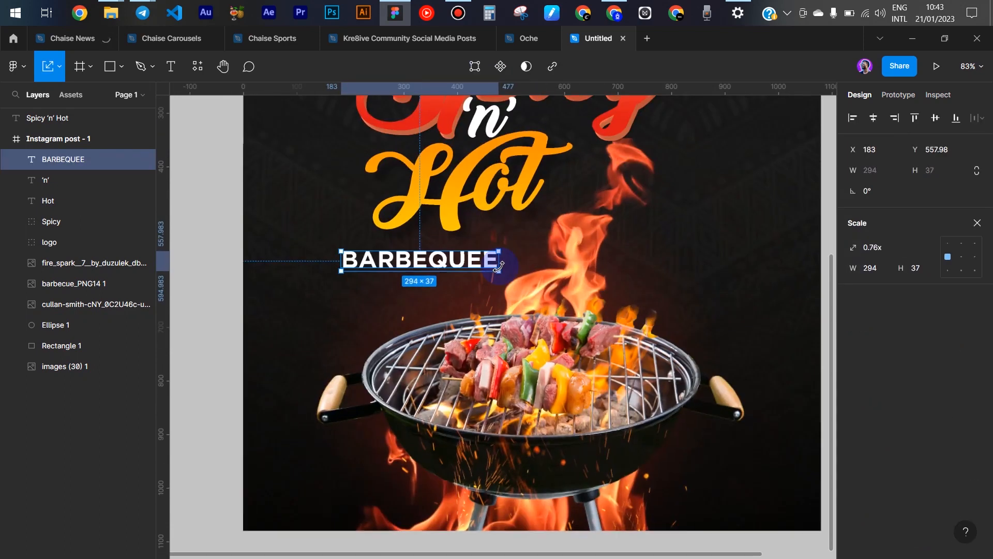
{"action": "key", "text": "v"}
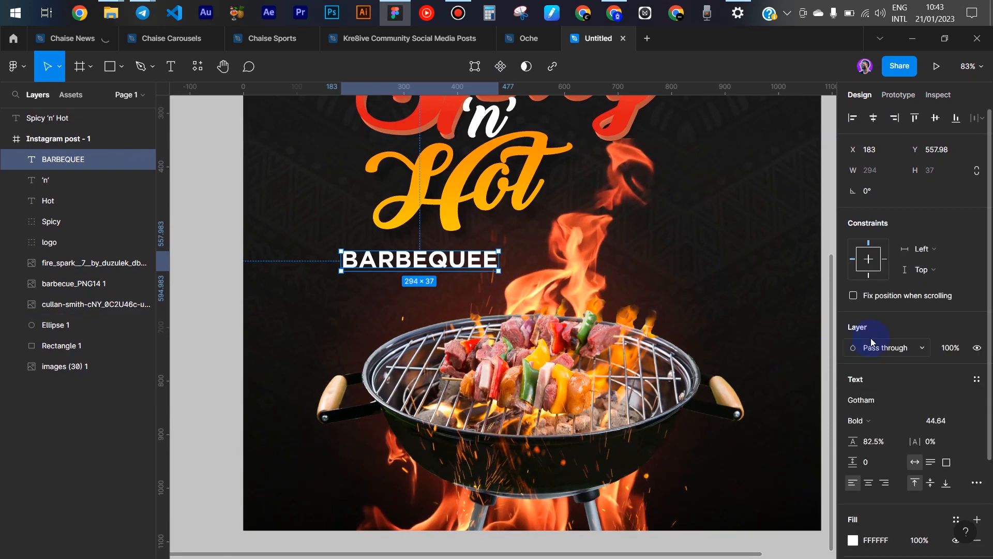
Try Oswald, settle on League Gothic as the BARBEQUEE text's font, and scale the text up proportionally to about 274 × 73.
{"action": "type", "text": "Oswald"}
{"action": "key", "text": "Return"}
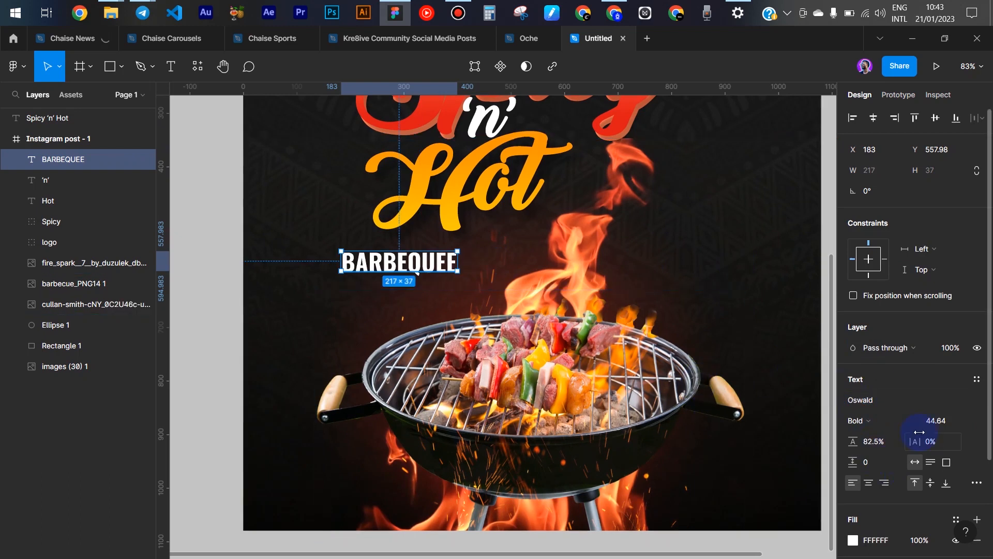
{"action": "type", "text": "League Gothic"}
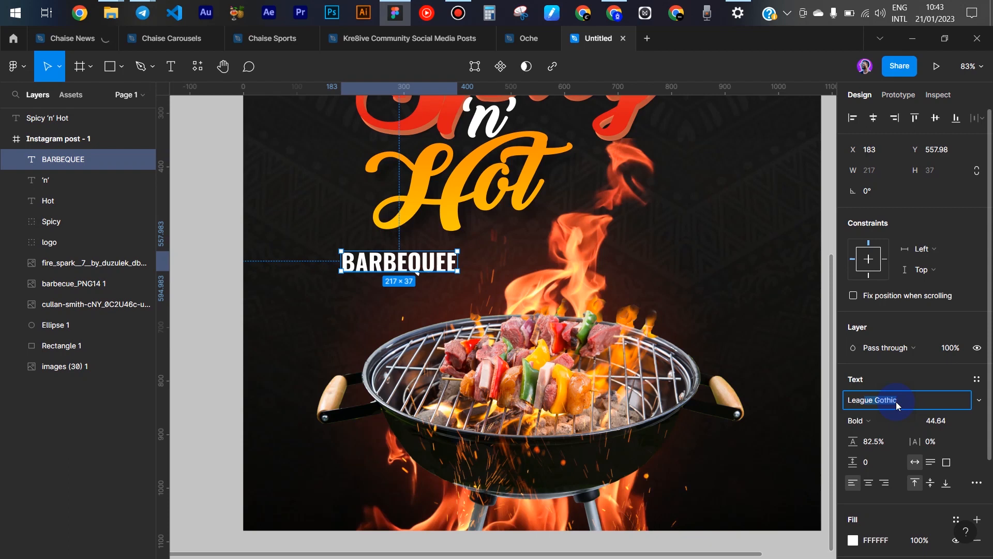
{"action": "key", "text": "Return"}
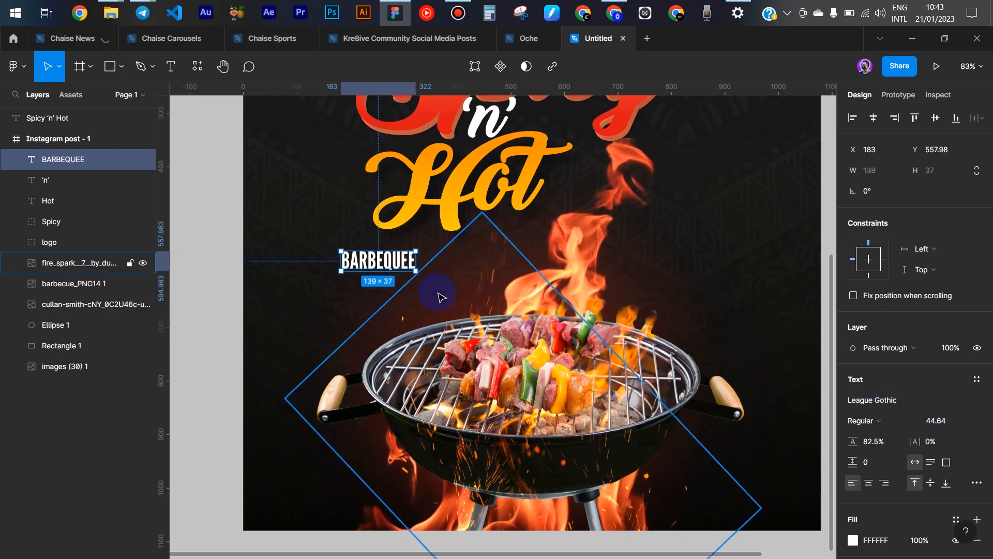
{"action": "key", "text": "k"}
{"action": "left_click_drag", "start_coordinate": [417, 264], "coordinate": [513, 270]}
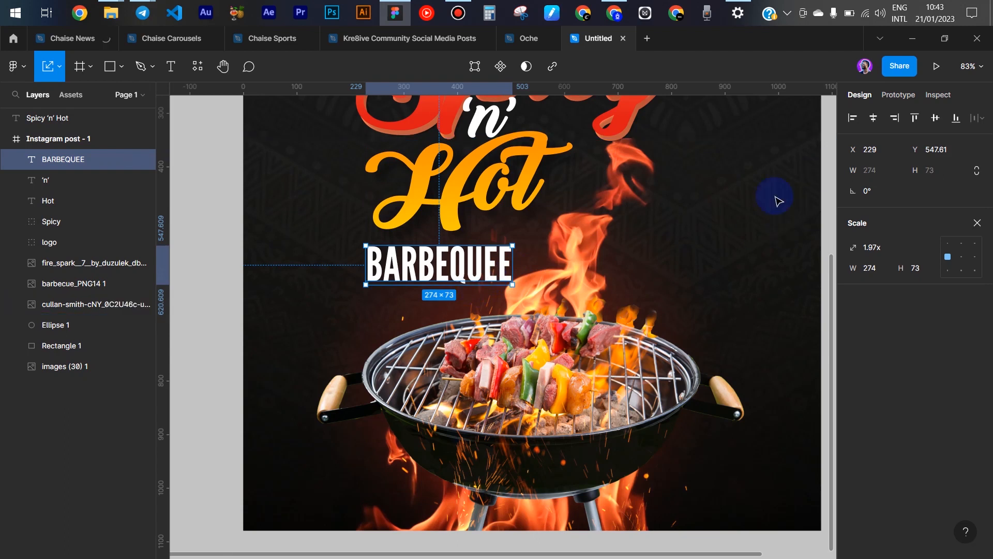
Correct the subtitle's spelling to BARBEQUE and nudge it slightly under the Hot headline.
{"action": "double_click", "coordinate": [497, 255]}
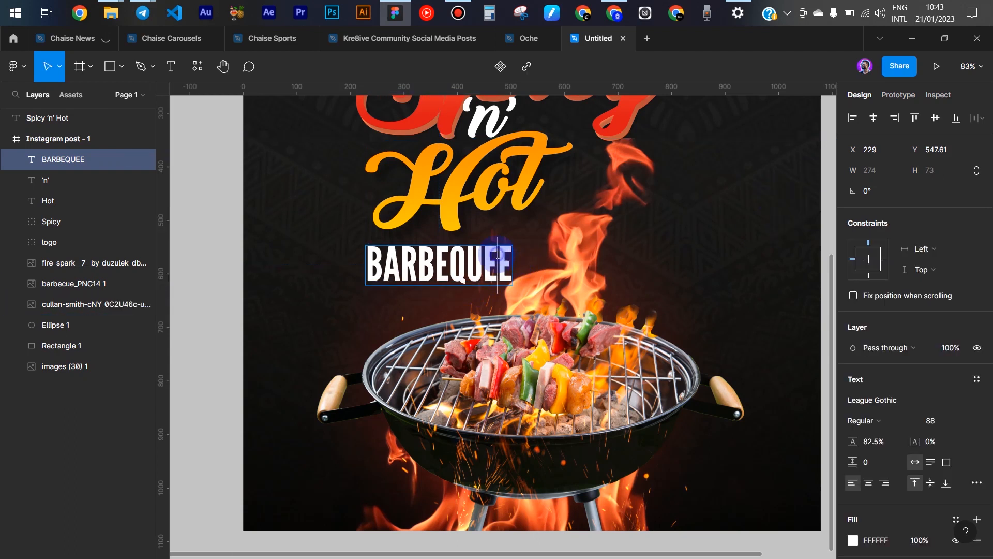
{"action": "key", "text": "BackSpace"}
{"action": "key", "text": "Escape"}
{"action": "mouse_move", "coordinate": [456, 256]}
{"action": "left_mouse_down"}
{"action": "mouse_move", "coordinate": [444, 251]}
{"action": "mouse_move", "coordinate": [451, 257]}
{"action": "left_mouse_up"}
{"action": "scroll", "coordinate": [452, 257], "scroll_direction": "down", "scroll_amount": 2}
{"action": "left_click", "coordinate": [718, 220]}
{"action": "left_click_drag", "start_coordinate": [735, 174], "coordinate": [691, 244]}
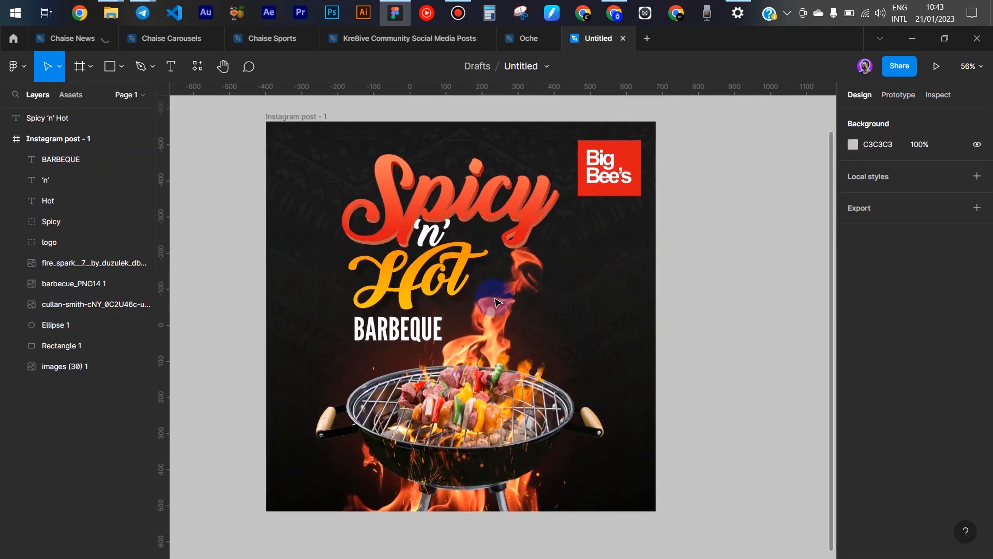
Scale the Big Bee's logo down proportionally around its centre in the post's upper corner.
{"action": "left_click", "coordinate": [621, 189]}
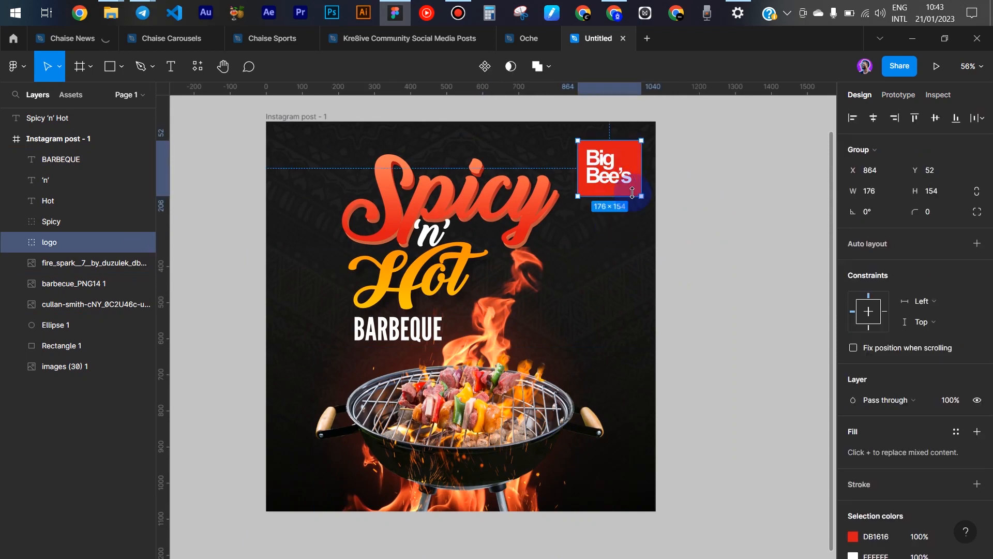
{"action": "key", "text": "k"}
{"action": "left_click_drag", "start_coordinate": [642, 195], "coordinate": [618, 183]}
{"action": "left_click", "coordinate": [733, 191]}
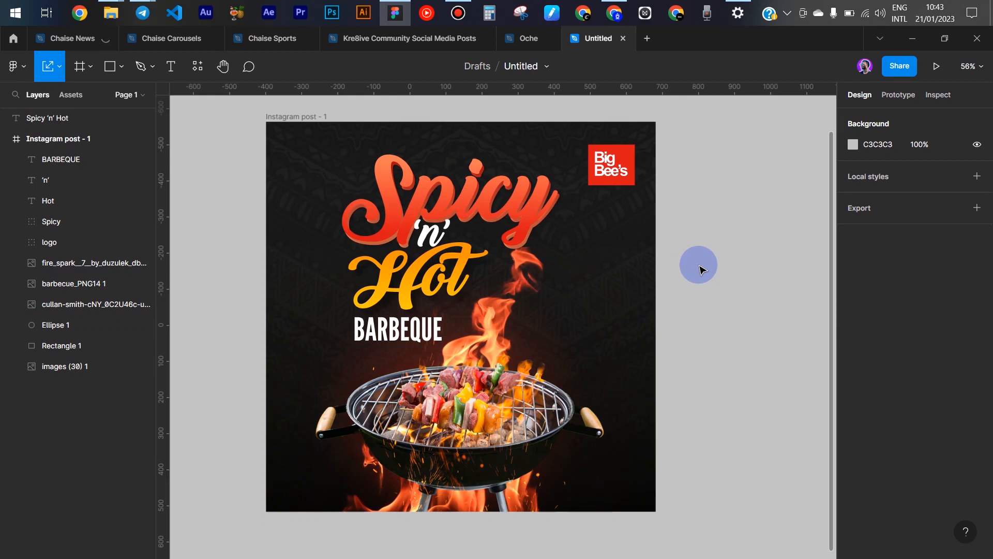
Draw a frame about 867 × 129 on the empty canvas beside the post and fill it with the document red DB1616.
{"action": "left_click_drag", "start_coordinate": [691, 231], "coordinate": [358, 239]}
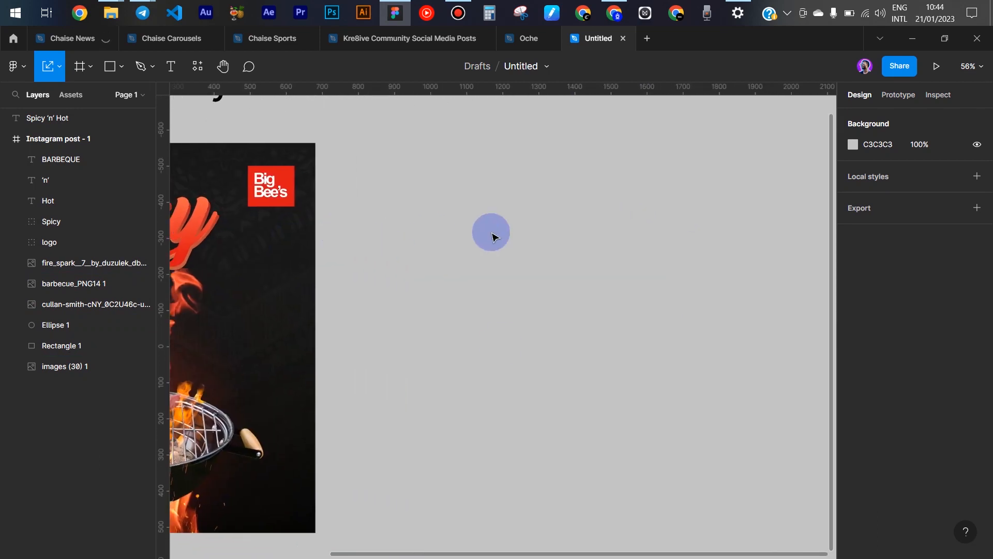
{"action": "key", "text": "f"}
{"action": "mouse_move", "coordinate": [452, 206]}
{"action": "left_mouse_down"}
{"action": "mouse_move", "coordinate": [574, 262]}
{"action": "mouse_move", "coordinate": [662, 270]}
{"action": "mouse_move", "coordinate": [775, 260]}
{"action": "mouse_move", "coordinate": [765, 252]}
{"action": "left_mouse_up"}
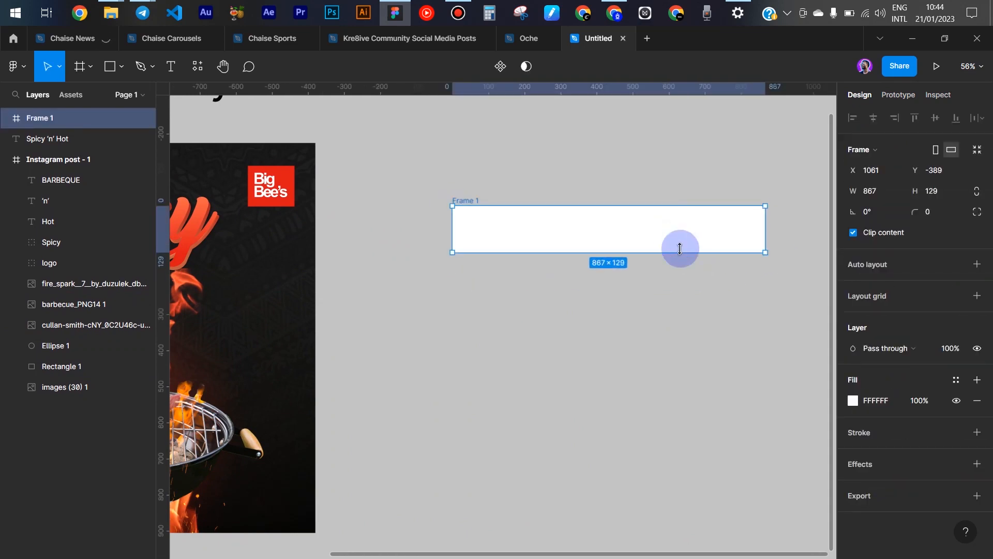
{"action": "scroll", "coordinate": [734, 250], "scroll_direction": "up", "scroll_amount": 1}
{"action": "scroll", "coordinate": [734, 237], "scroll_direction": "up", "scroll_amount": 3}
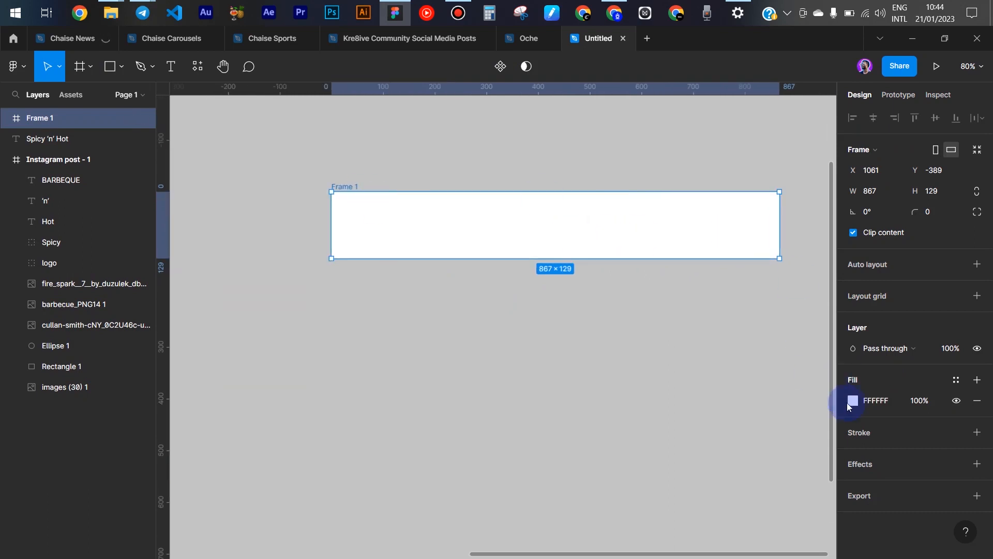
{"action": "left_click", "coordinate": [853, 400]}
{"action": "left_click", "coordinate": [729, 497]}
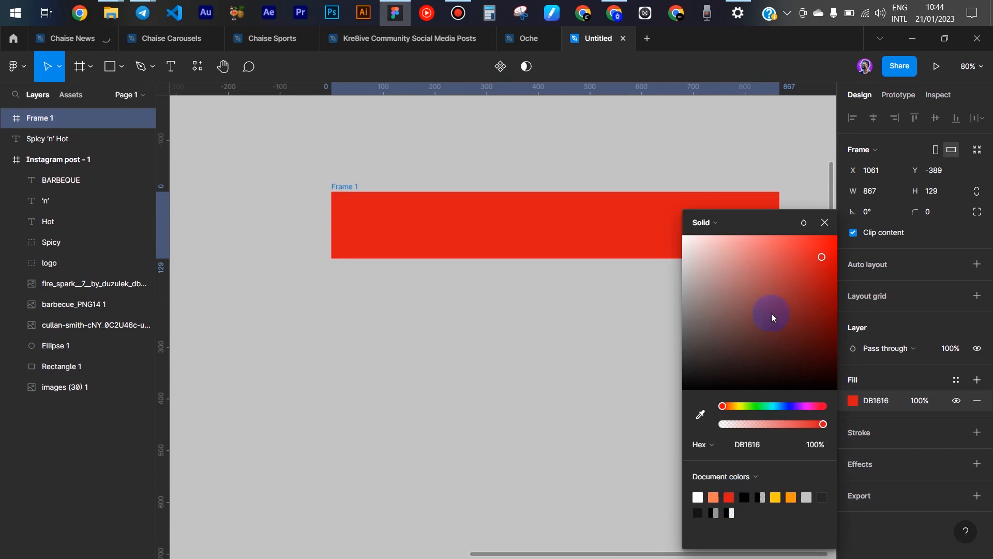
{"action": "left_click", "coordinate": [825, 223]}
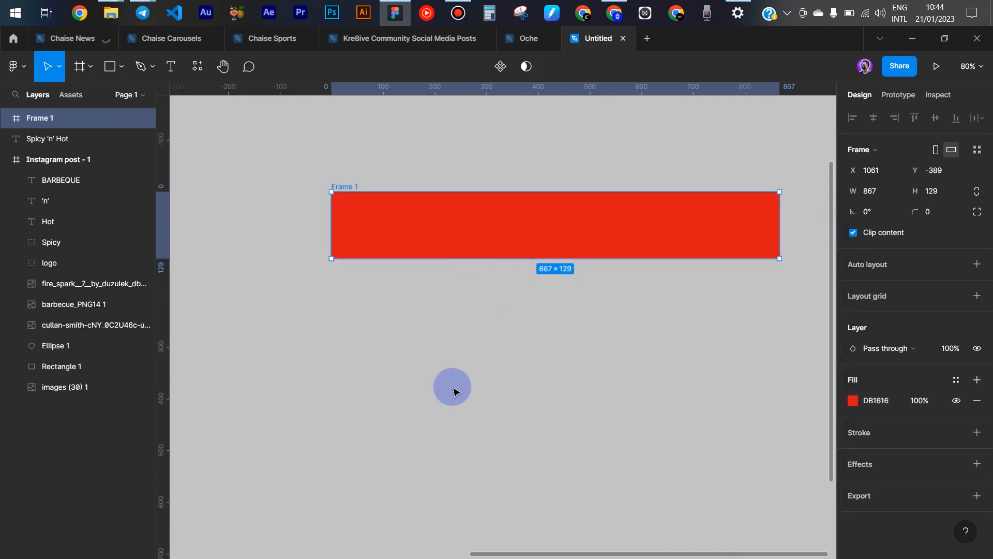
Add the contact phone number as a text below the red frame and set its fill to white FFFFFF.
{"action": "key", "text": "t"}
{"action": "left_click", "coordinate": [435, 348]}
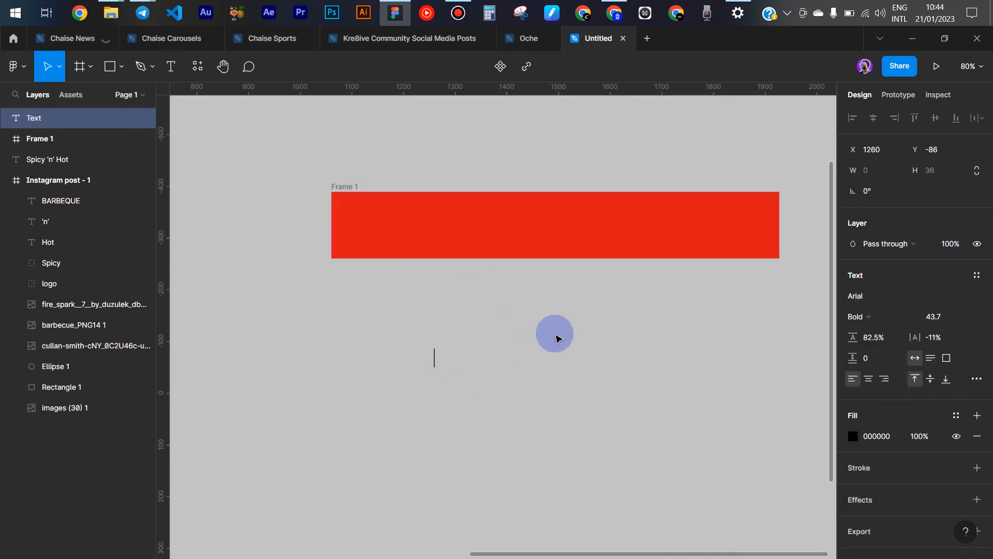
{"action": "type", "text": "+234"}
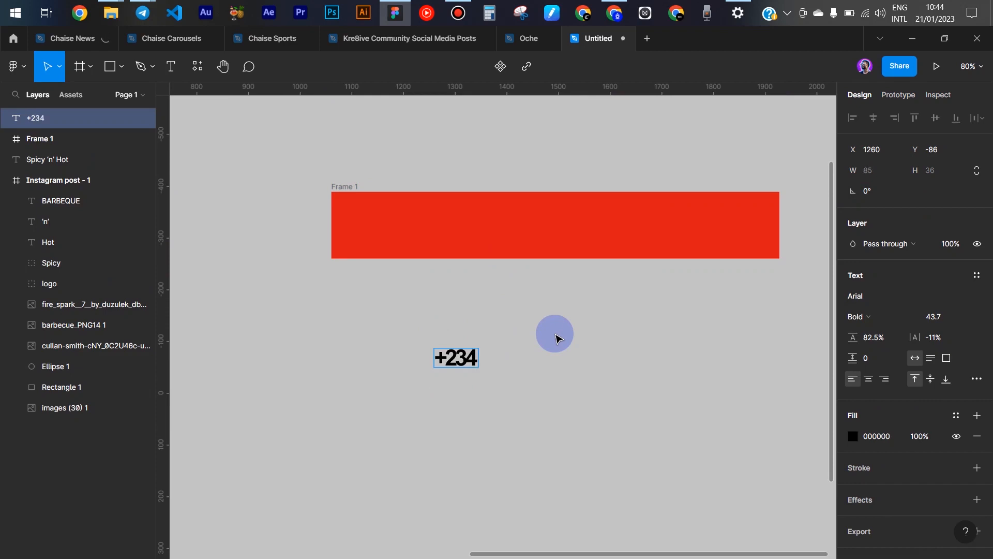
{"action": "type", "text": " 123123"}
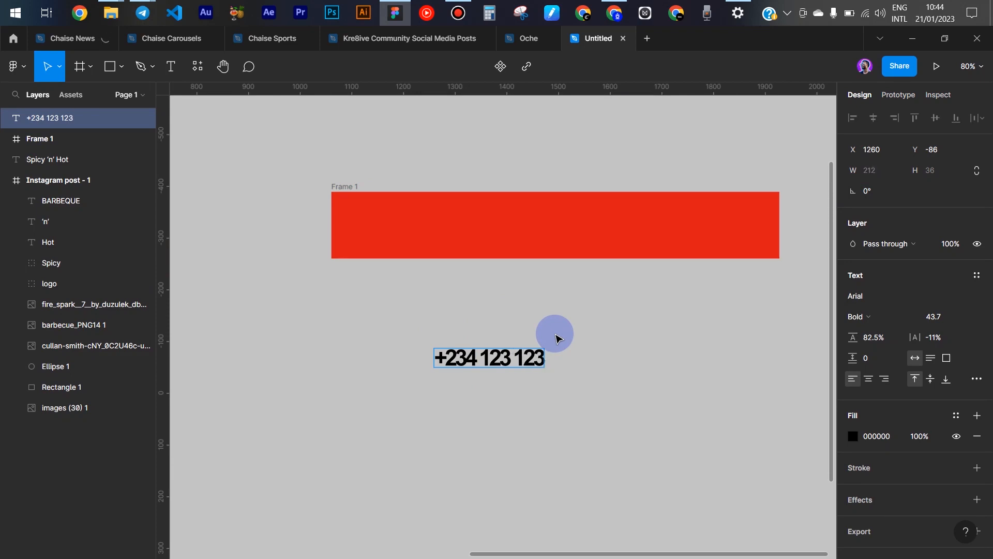
{"action": "type", "text": " 4 123"}
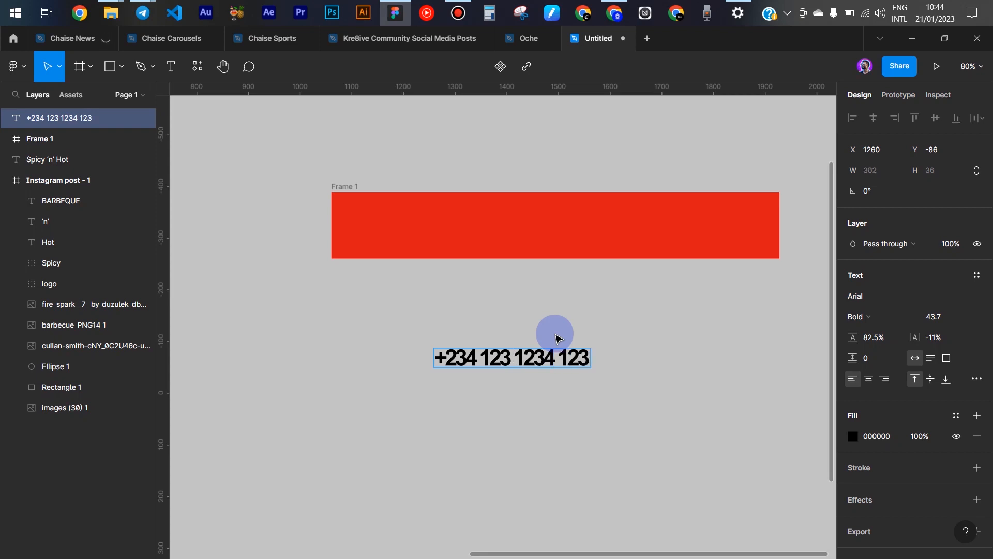
{"action": "key", "text": "Escape"}
{"action": "left_click", "coordinate": [852, 436]}
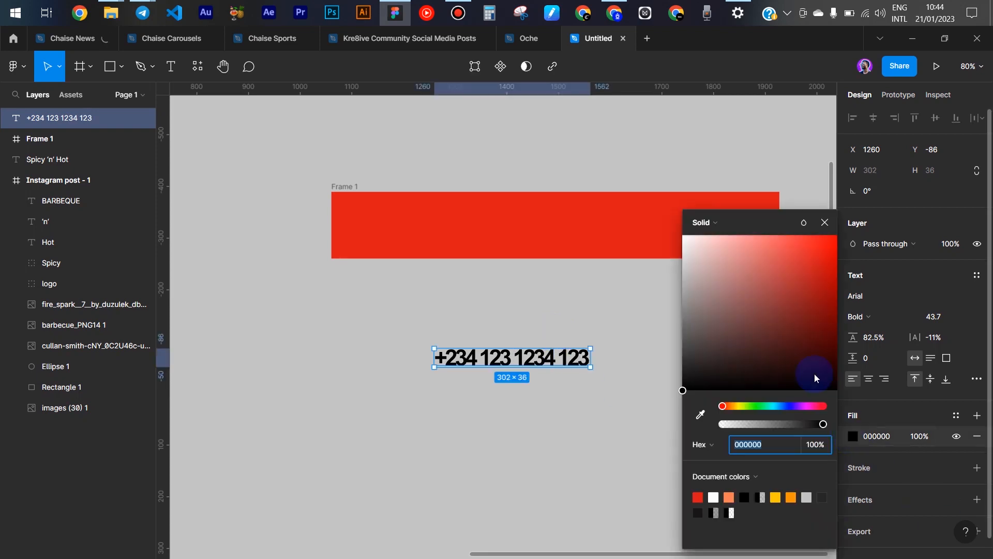
{"action": "left_click_drag", "start_coordinate": [780, 331], "coordinate": [659, 186]}
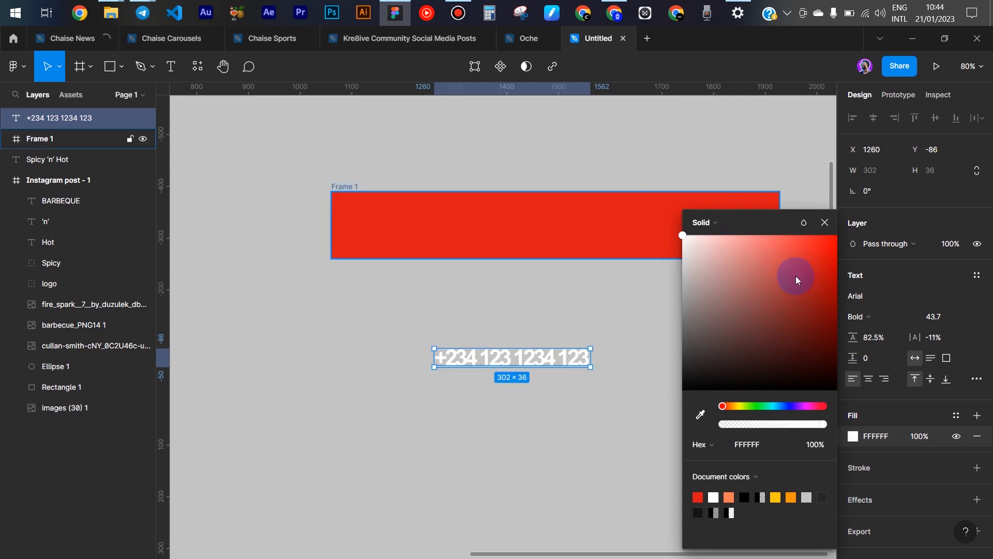
{"action": "left_click", "coordinate": [825, 222]}
Place the phone number inside the red frame, scaled up to about 533 × 64 with letter spacing of -6.5%.
{"action": "left_click_drag", "start_coordinate": [578, 361], "coordinate": [755, 226]}
{"action": "key", "text": "k"}
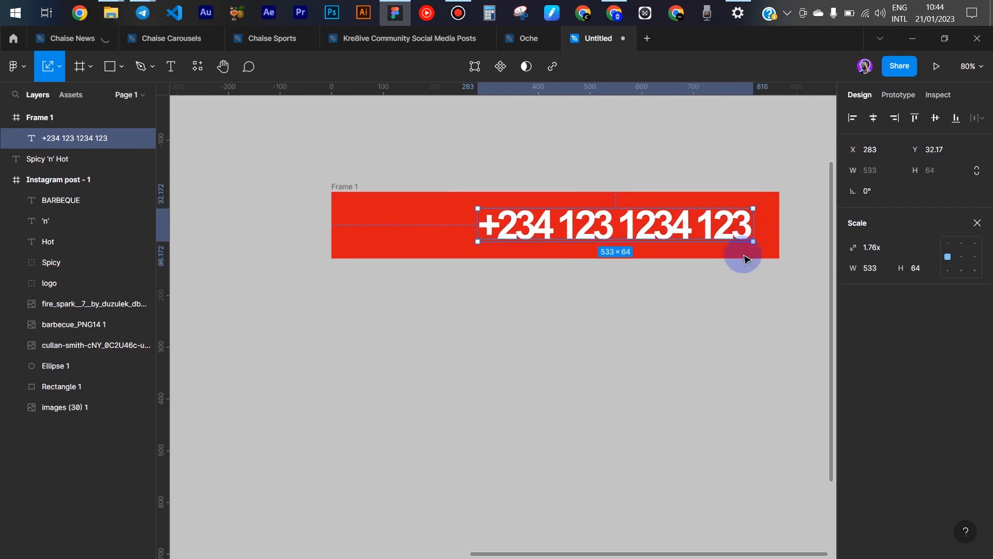
{"action": "key", "text": "v"}
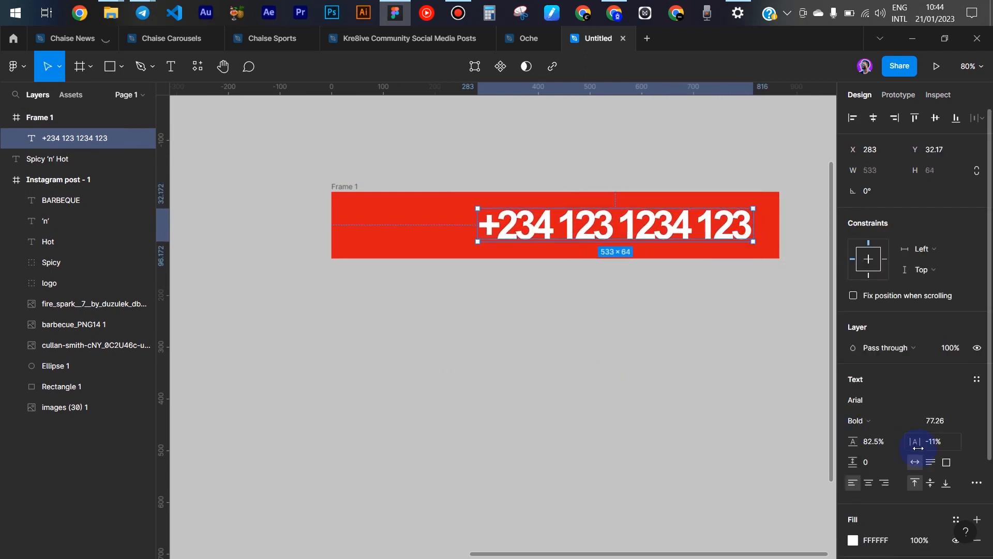
{"action": "left_click_drag", "start_coordinate": [914, 445], "coordinate": [923, 444]}
{"action": "left_click_drag", "start_coordinate": [731, 223], "coordinate": [704, 222]}
Insert the letter n and a space before the phone number and set that letter's font to typeecon for a phone icon.
{"action": "double_click", "coordinate": [566, 231]}
{"action": "key", "text": "Home"}
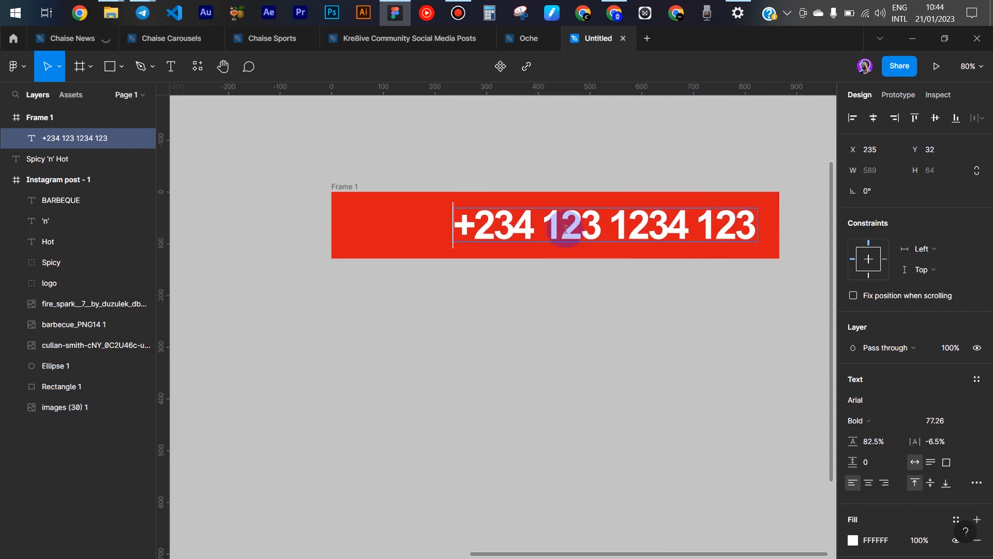
{"action": "type", "text": "n"}
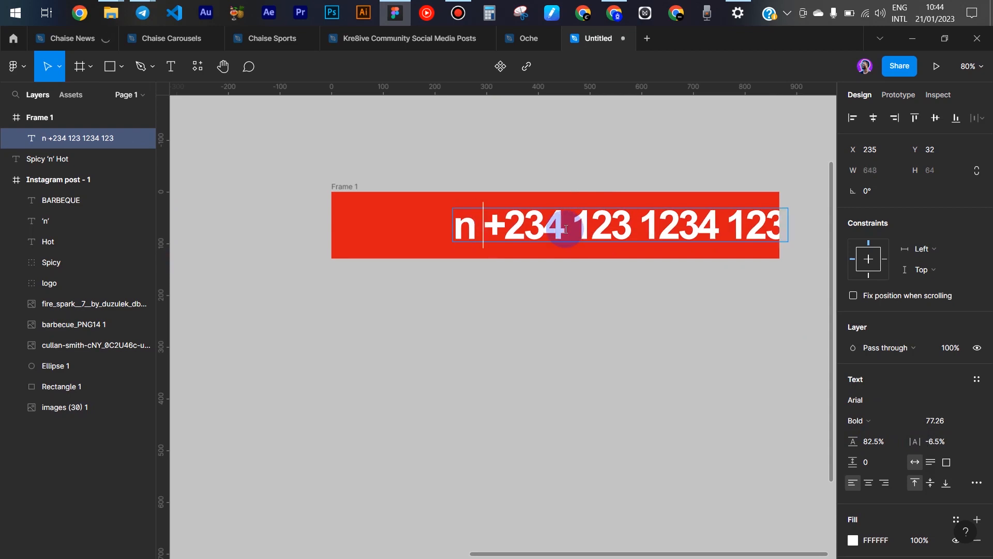
{"action": "key", "text": "shift+Home"}
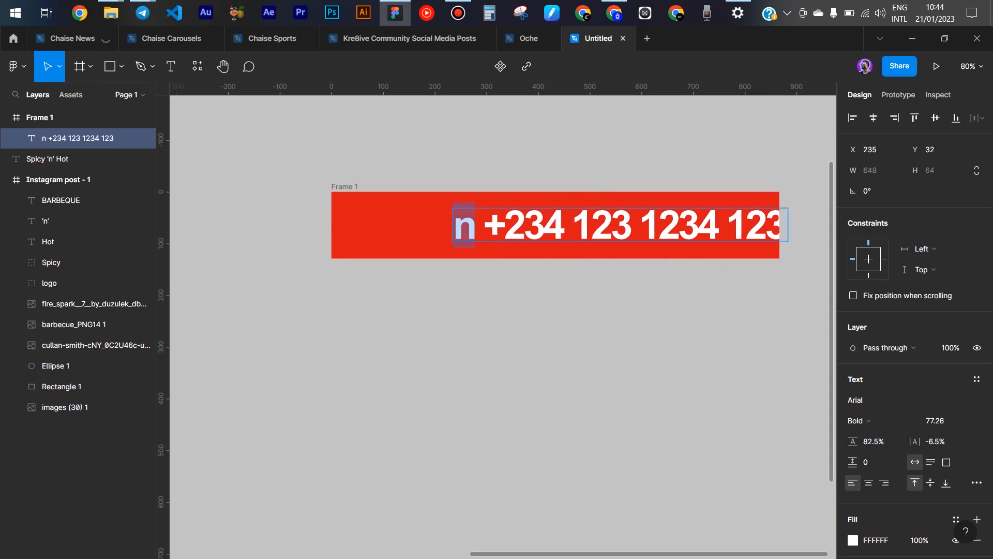
{"action": "left_click", "coordinate": [879, 398]}
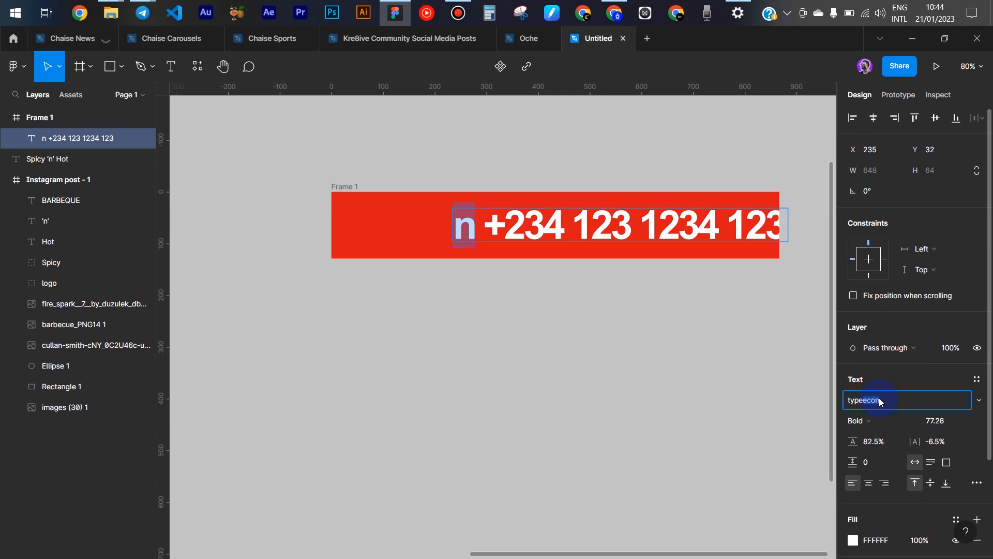
{"action": "type", "text": "typee"}
{"action": "key", "text": "Return"}
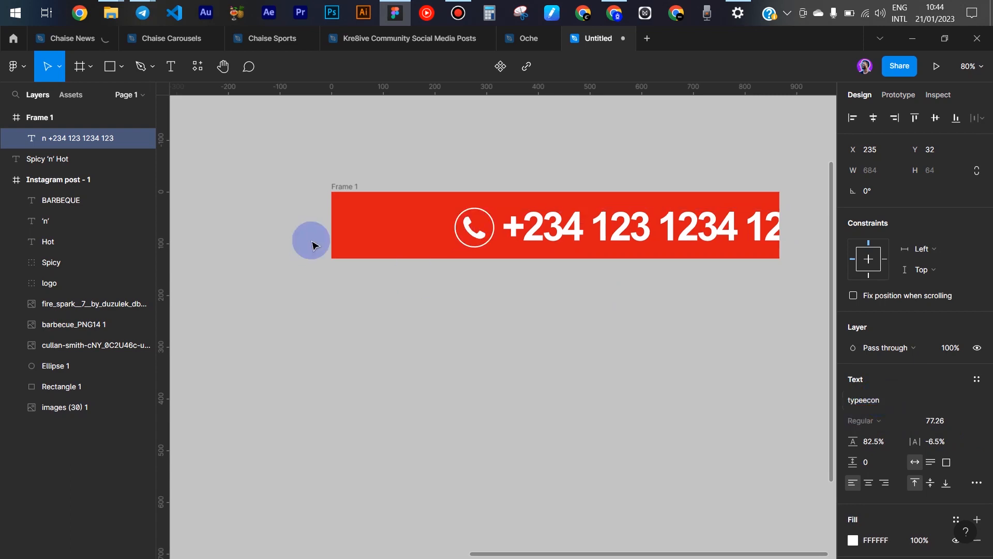
{"action": "left_click", "coordinate": [311, 243]}
Narrow the red frame from its left edge to a width of 768 and centre the icon and phone number inside it.
{"action": "left_click_drag", "start_coordinate": [692, 236], "coordinate": [641, 229]}
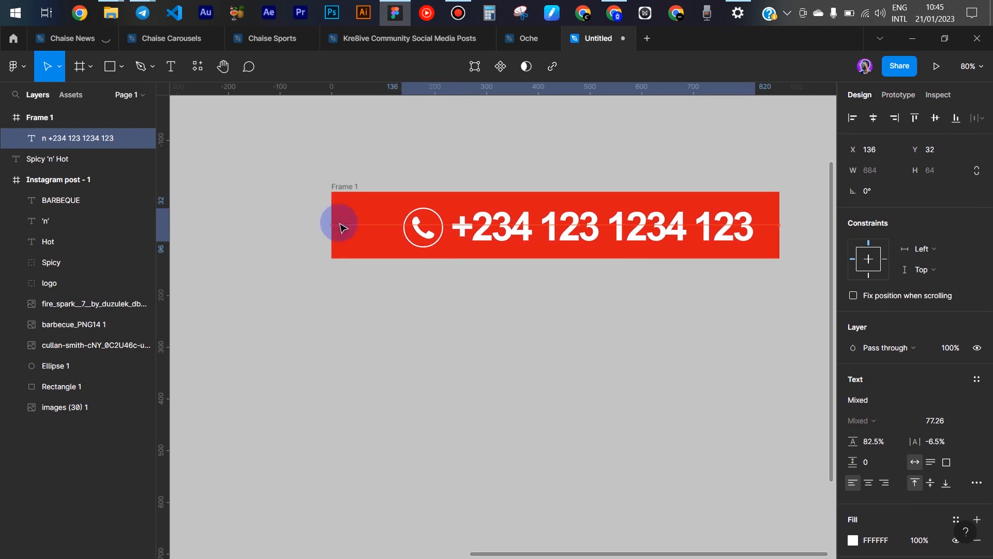
{"action": "left_click", "coordinate": [331, 214]}
{"action": "left_click", "coordinate": [333, 217]}
{"action": "left_click_drag", "start_coordinate": [333, 218], "coordinate": [383, 223]}
{"action": "left_click_drag", "start_coordinate": [518, 224], "coordinate": [484, 224]}
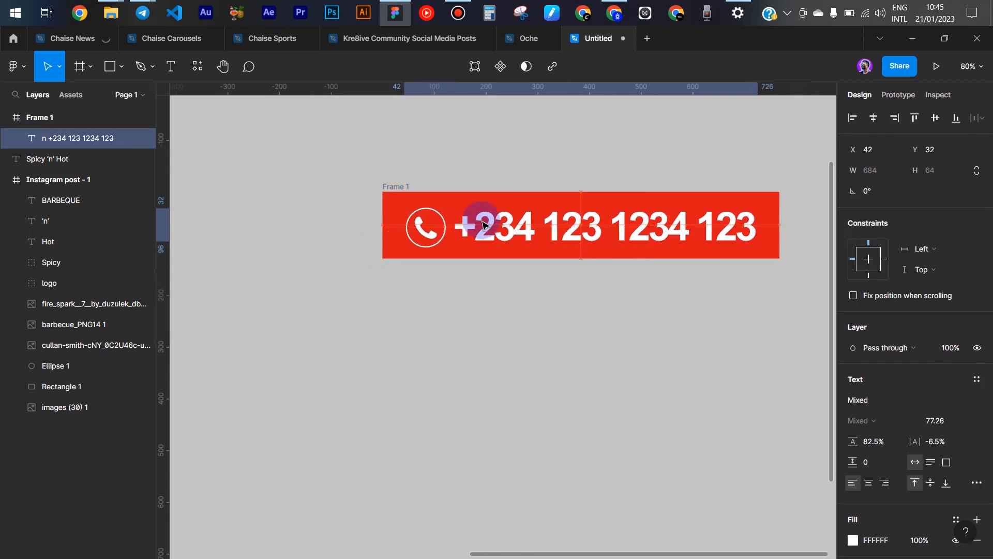
Rename the red phone number frame as cALL.
{"action": "left_click", "coordinate": [394, 185]}
{"action": "key", "text": "ctrl+r"}
{"action": "type", "text": "c"}
{"action": "key", "text": "Return"}
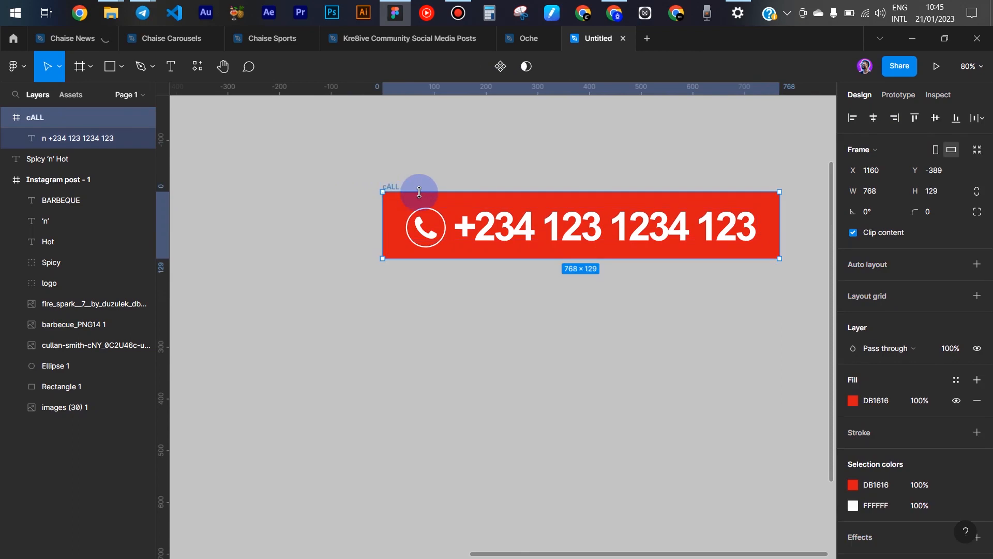
Round the cALL frame's corners with a radius of 30.
{"action": "scroll", "coordinate": [644, 292], "scroll_direction": "down", "scroll_amount": 5}
{"action": "scroll", "coordinate": [644, 293], "scroll_direction": "down", "scroll_amount": 2}
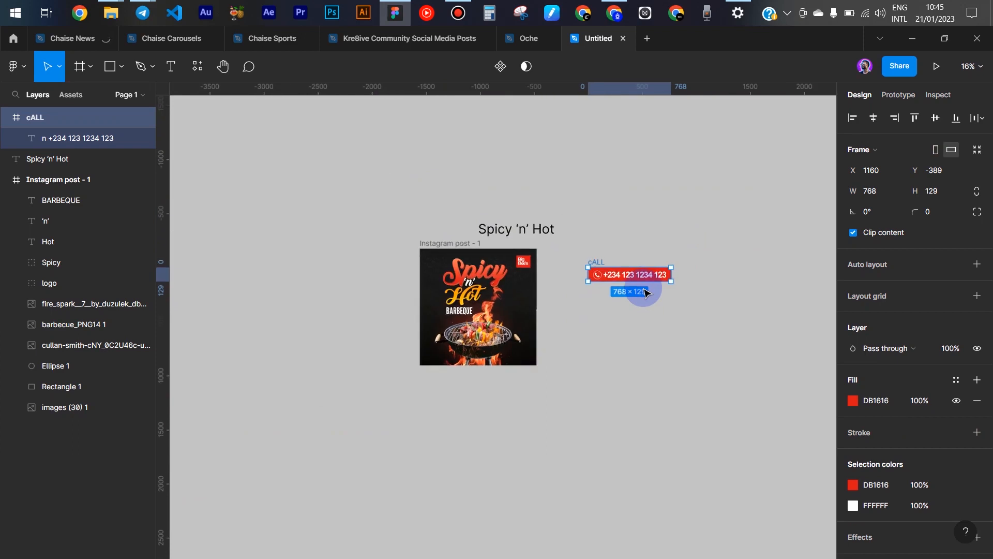
{"action": "scroll", "coordinate": [643, 290], "scroll_direction": "up", "scroll_amount": 8}
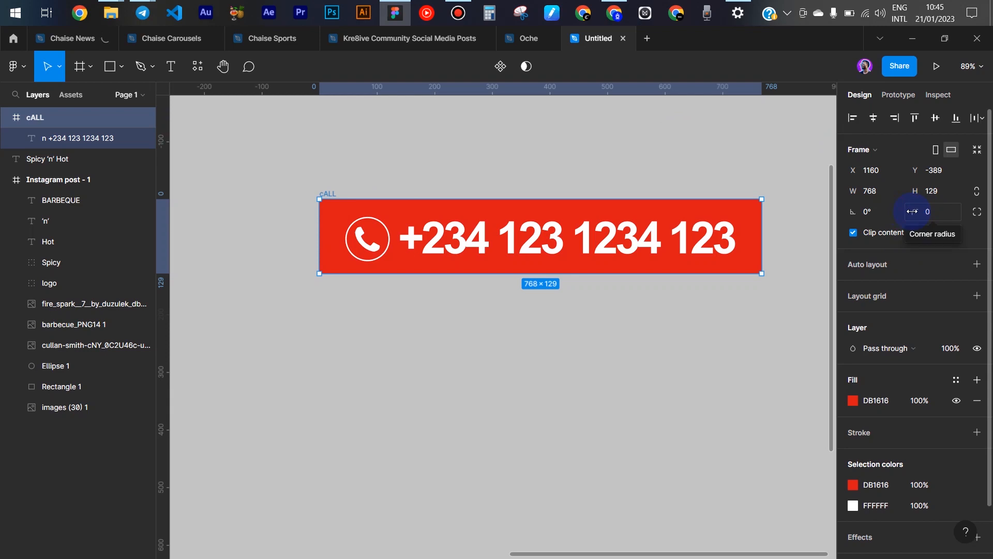
{"action": "left_click", "coordinate": [931, 212]}
{"action": "type", "text": "3"}
{"action": "key", "text": "Return"}
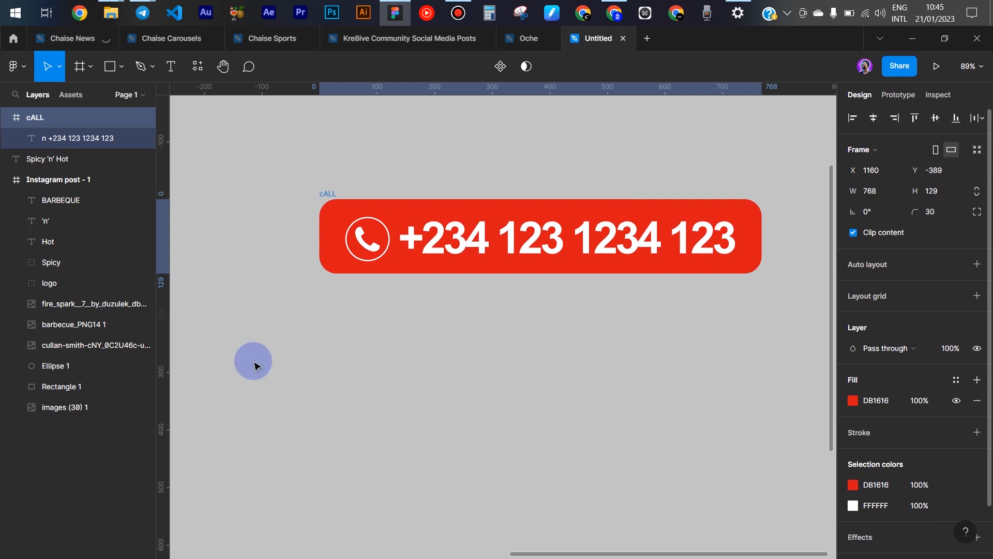
Move the cALL frame into the Instagram post, over the lower part of the grill at about X 200, Y 864.
{"action": "scroll", "coordinate": [594, 228], "scroll_direction": "down", "scroll_amount": 5}
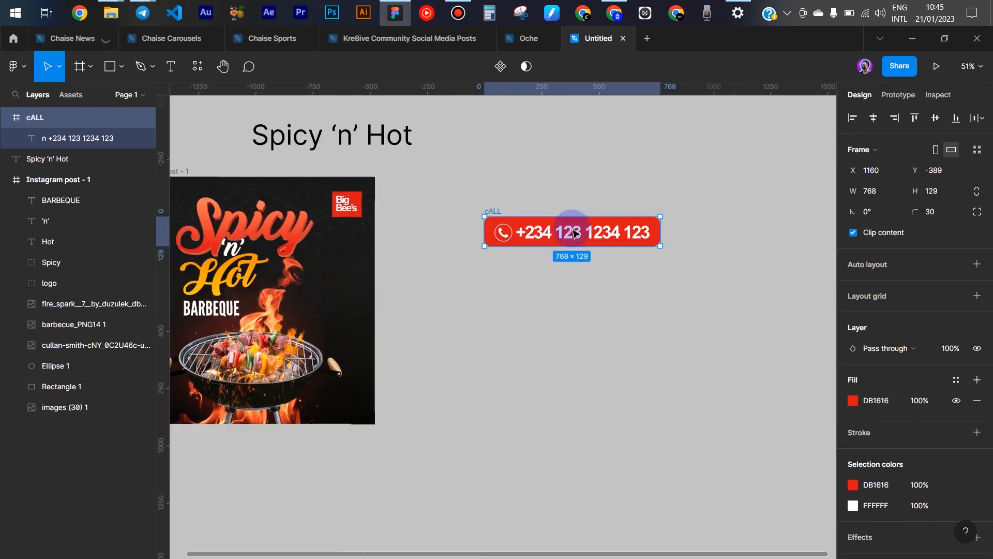
{"action": "left_click_drag", "start_coordinate": [518, 233], "coordinate": [207, 389]}
{"action": "left_click_drag", "start_coordinate": [421, 297], "coordinate": [583, 288]}
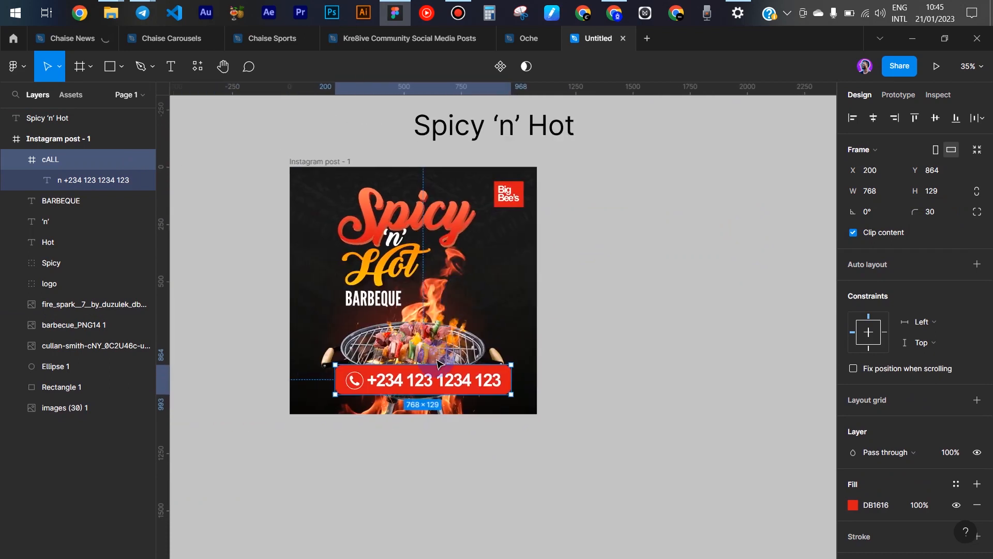
{"action": "scroll", "coordinate": [432, 392], "scroll_direction": "up", "scroll_amount": 3}
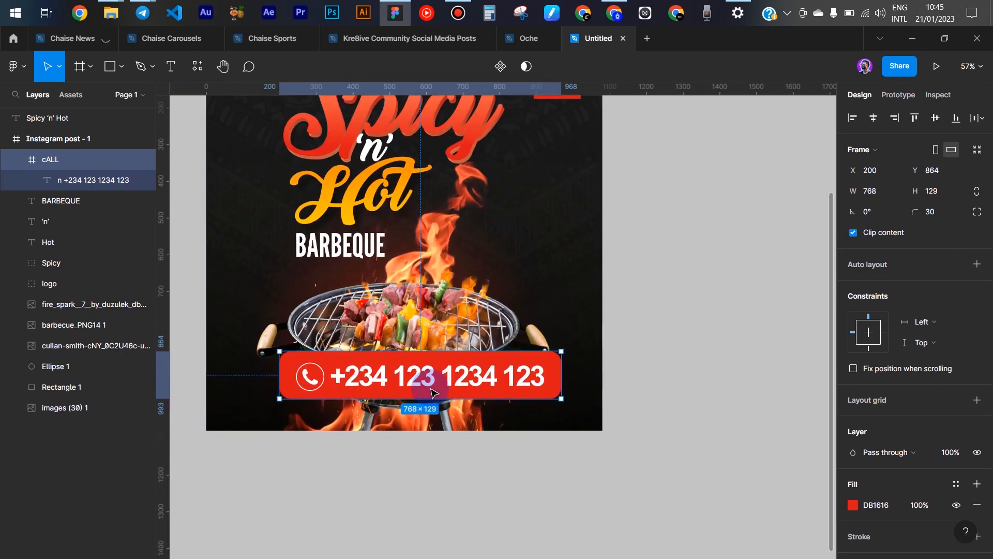
Scale the cALL frame down to 337 × 56.61 and place it near the post's lower edge at about X 667, Y 945.
{"action": "key", "text": "k"}
{"action": "left_click_drag", "start_coordinate": [571, 382], "coordinate": [549, 398]}
{"action": "left_click", "coordinate": [653, 288]}
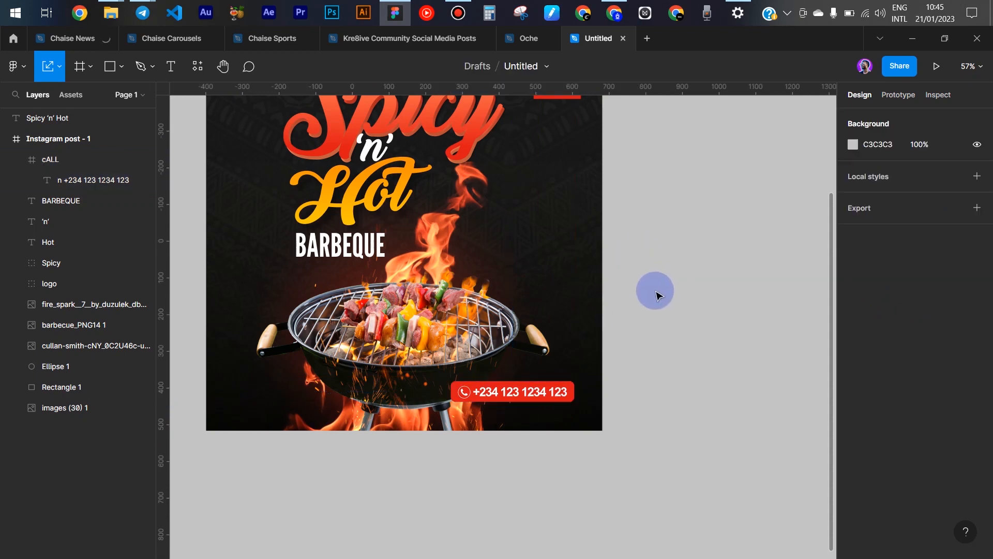
{"action": "left_click", "coordinate": [575, 394]}
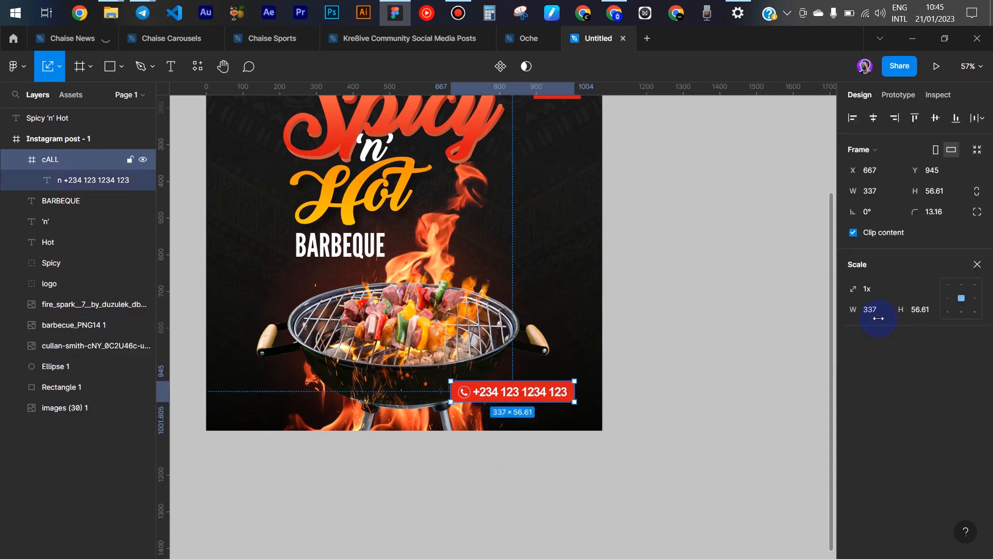
{"action": "key", "text": "v"}
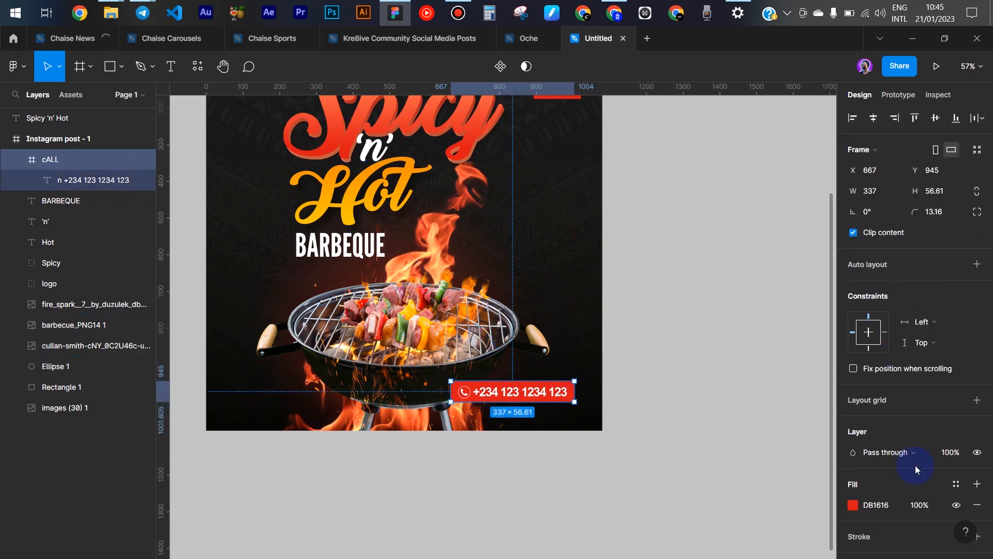
Change the cALL frame's solid fill from red to dark green 008E53.
{"action": "left_click", "coordinate": [854, 506]}
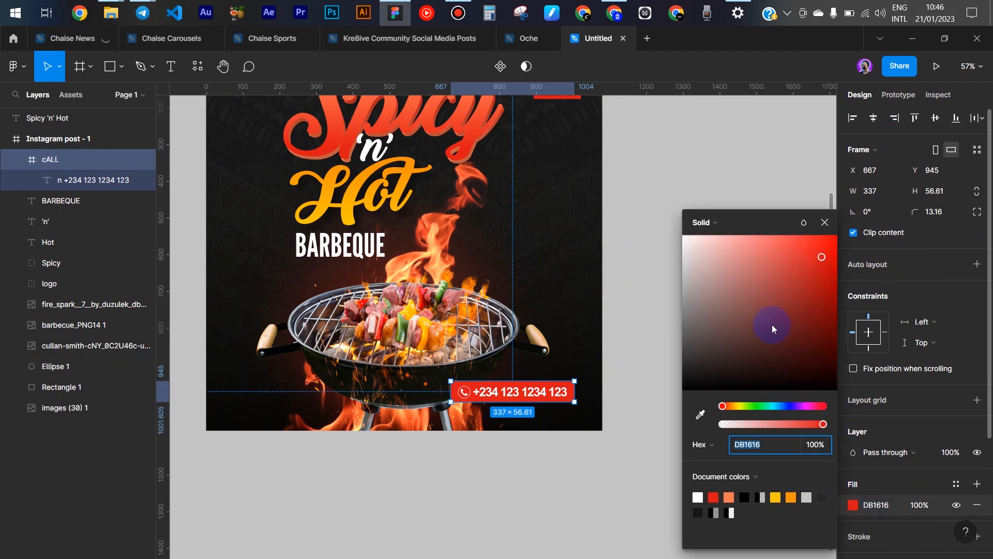
{"action": "left_click", "coordinate": [750, 406]}
{"action": "mouse_move", "coordinate": [750, 406]}
{"action": "left_mouse_down"}
{"action": "mouse_move", "coordinate": [739, 406]}
{"action": "mouse_move", "coordinate": [767, 405]}
{"action": "left_mouse_up"}
{"action": "left_click_drag", "start_coordinate": [830, 282], "coordinate": [842, 307]}
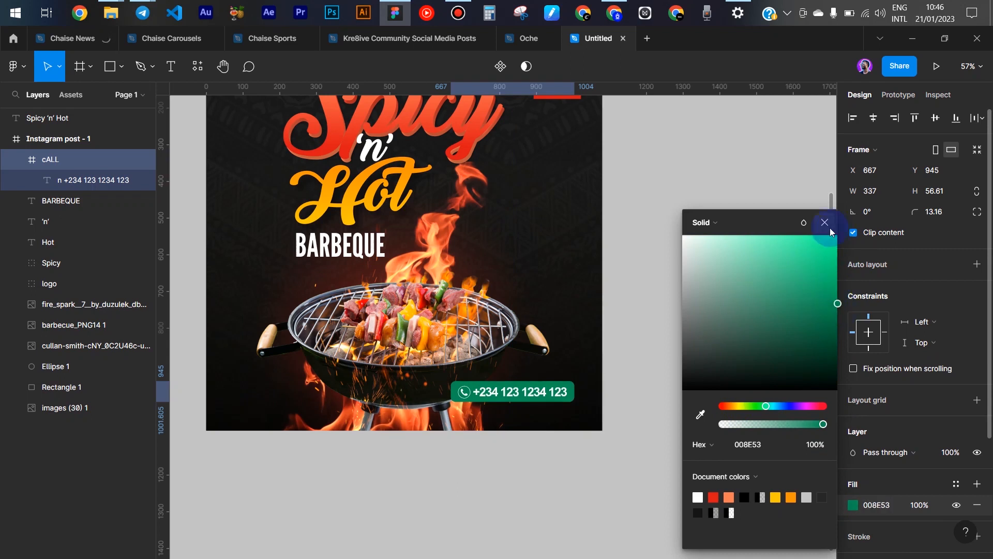
Convert the cALL frame's fill to a linear gradient whose end stop is 00D97E at 100% opacity.
{"action": "left_click", "coordinate": [726, 223]}
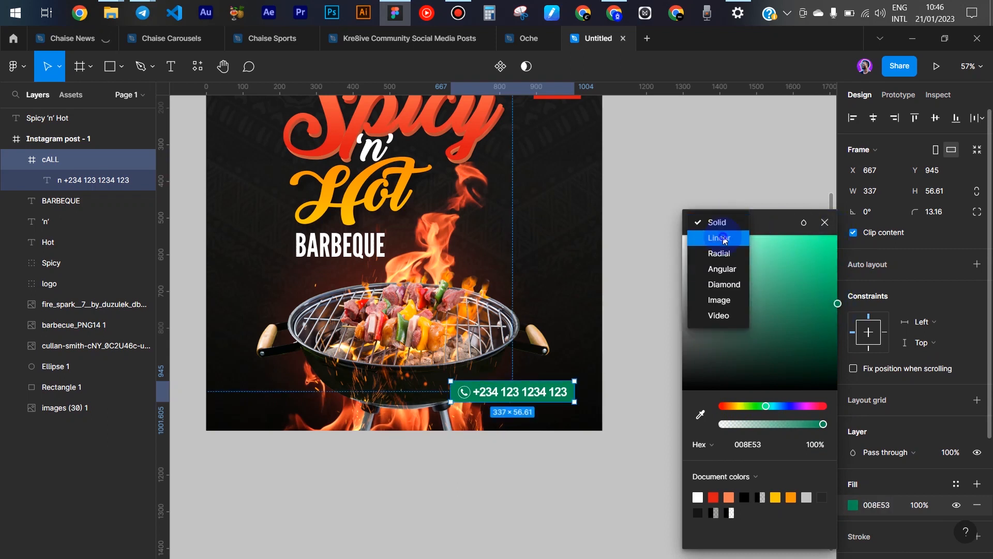
{"action": "left_click", "coordinate": [713, 238]}
{"action": "left_click", "coordinate": [822, 205]}
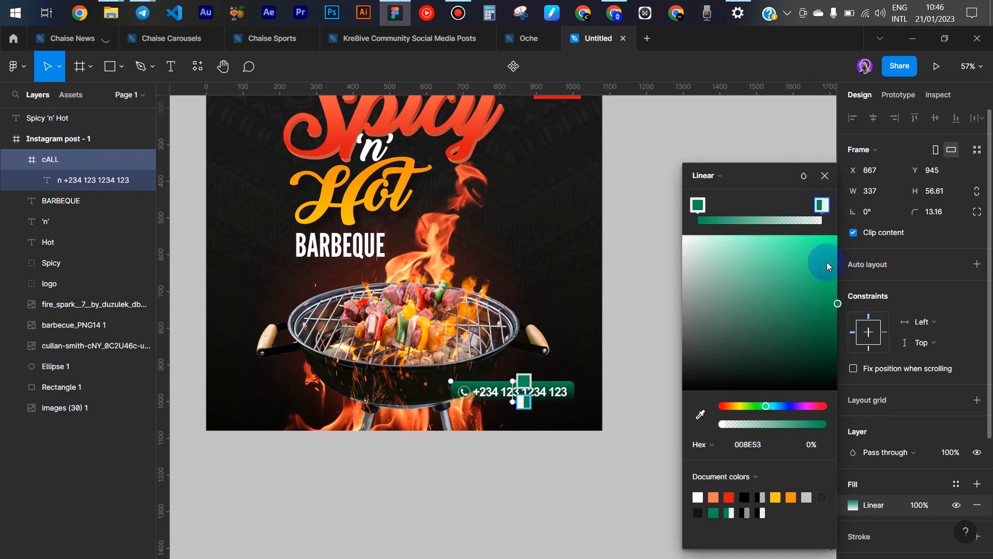
{"action": "left_click", "coordinate": [828, 261]}
{"action": "left_click_drag", "start_coordinate": [844, 263], "coordinate": [845, 263]}
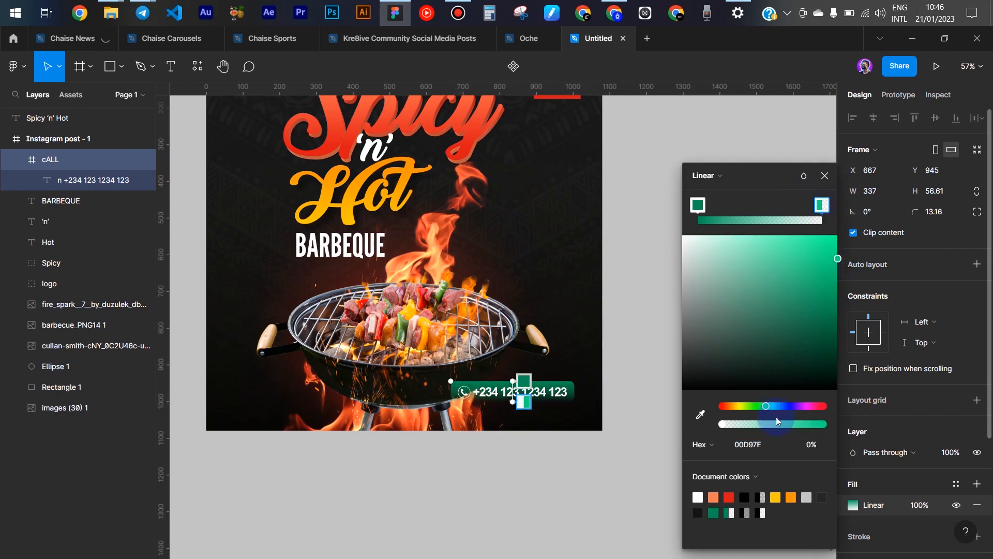
{"action": "left_click_drag", "start_coordinate": [805, 423], "coordinate": [824, 426]}
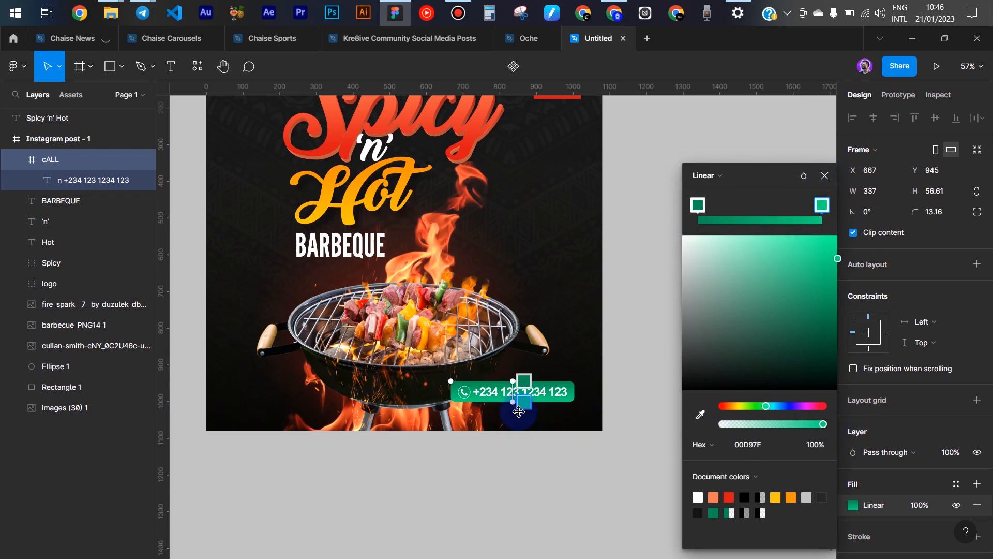
Reorient the cALL gradient so it runs across the frame from its left side to its right side.
{"action": "left_click_drag", "start_coordinate": [513, 381], "coordinate": [458, 381]}
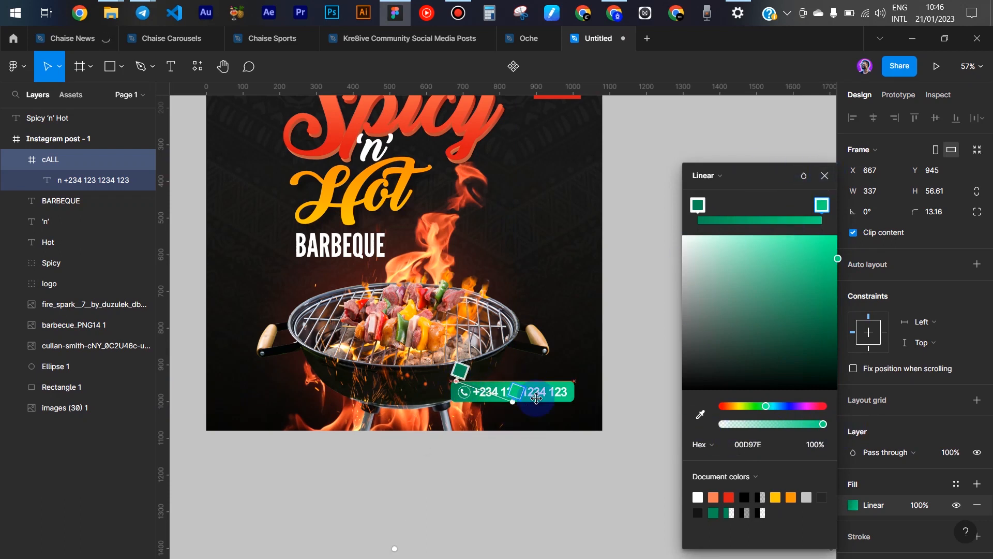
{"action": "left_click_drag", "start_coordinate": [508, 402], "coordinate": [642, 420]}
{"action": "left_click", "coordinate": [666, 216]}
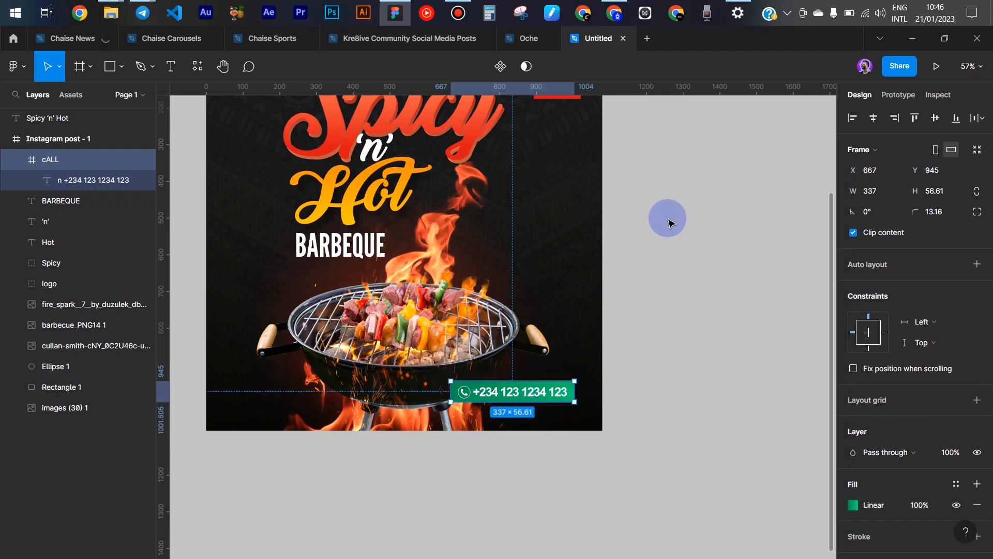
{"action": "left_click", "coordinate": [659, 453]}
{"action": "left_click_drag", "start_coordinate": [465, 300], "coordinate": [503, 379]}
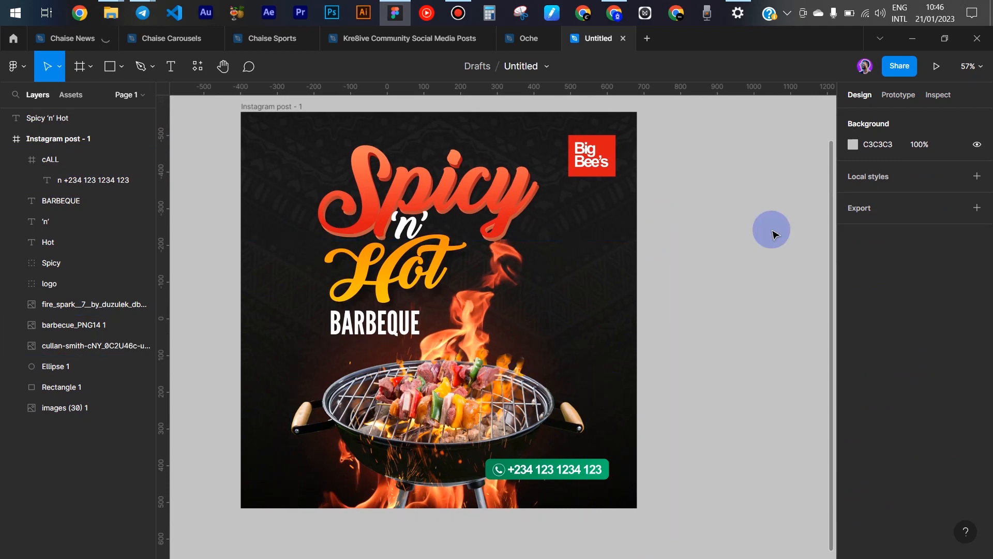
{"action": "scroll", "coordinate": [774, 234], "scroll_direction": "left", "scroll_amount": 2}
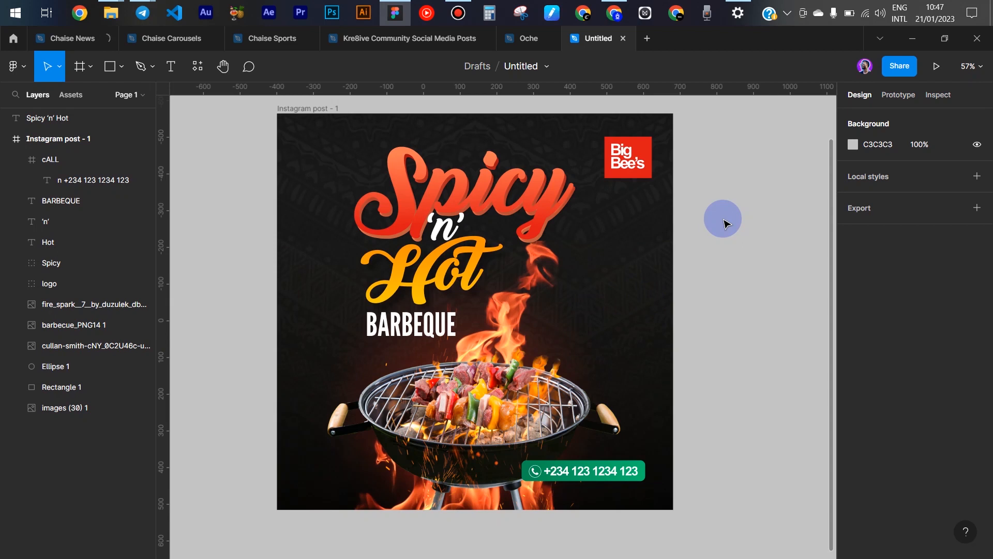
Rename the Instagram post - 1 frame as SPICY AND HOT and collapse its layers.
{"action": "left_click", "coordinate": [95, 139]}
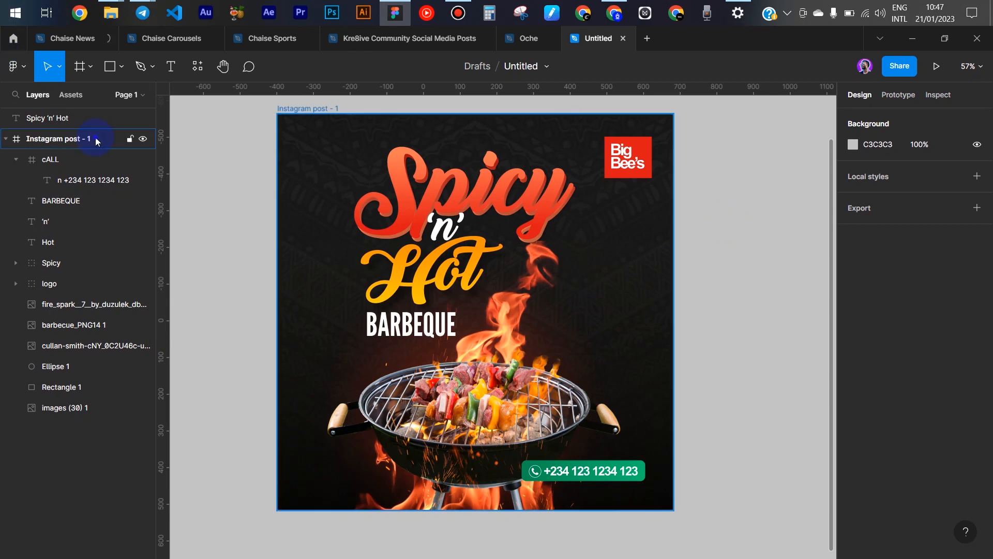
{"action": "left_click", "coordinate": [95, 139]}
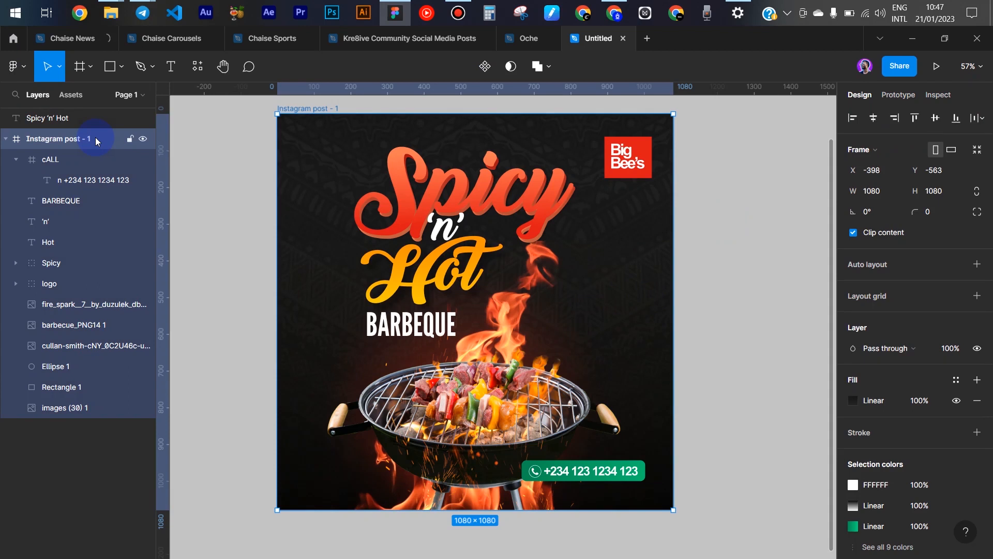
{"action": "double_click", "coordinate": [82, 141]}
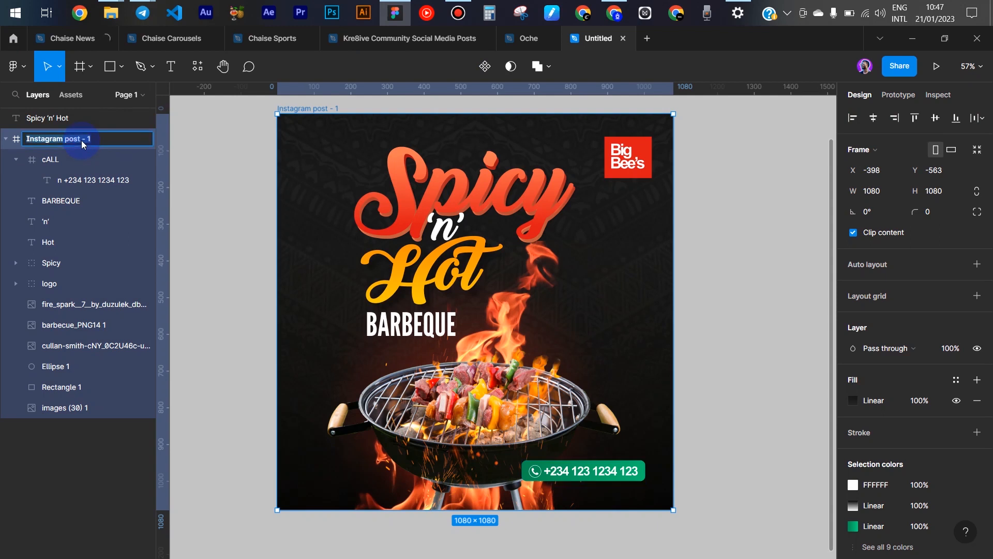
{"action": "type", "text": "sPICIY"}
{"action": "key", "text": "ctrl+a"}
{"action": "type", "text": "SPICY"}
{"action": "type", "text": "AND HOT"}
{"action": "key", "text": "Return"}
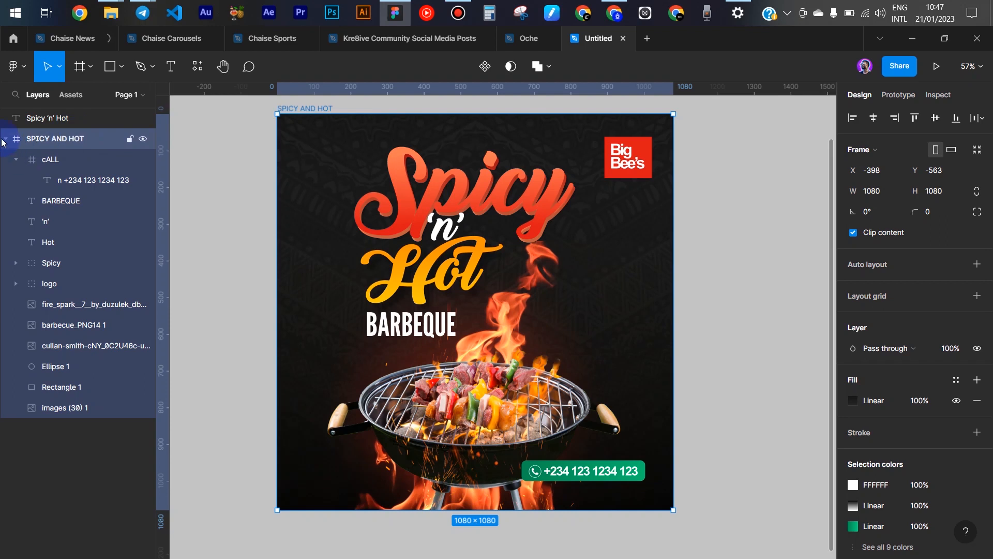
{"action": "key", "text": "alt+l"}
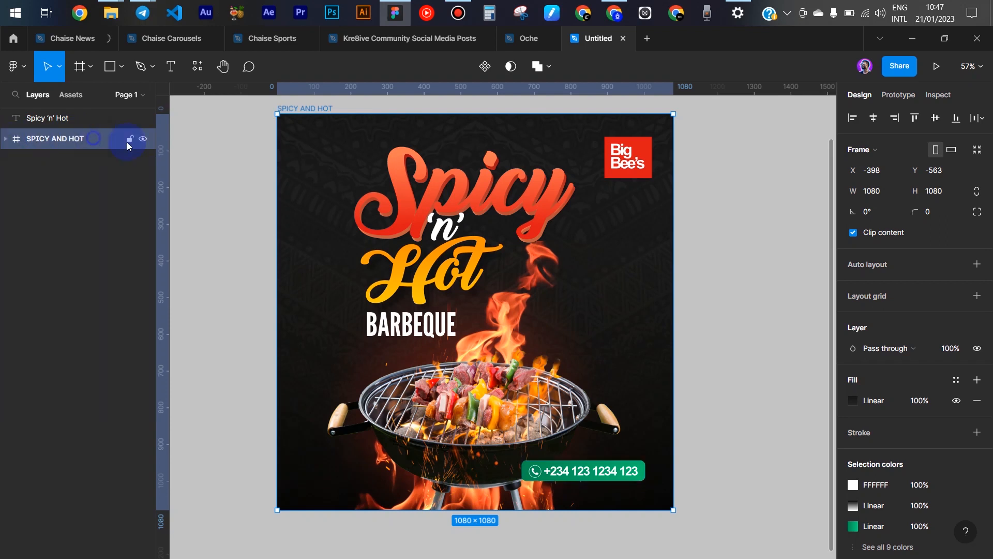
Add a 1x export setting to the SPICY AND HOT frame with JPG as the format.
{"action": "scroll", "coordinate": [874, 206], "scroll_direction": "down", "scroll_amount": 4}
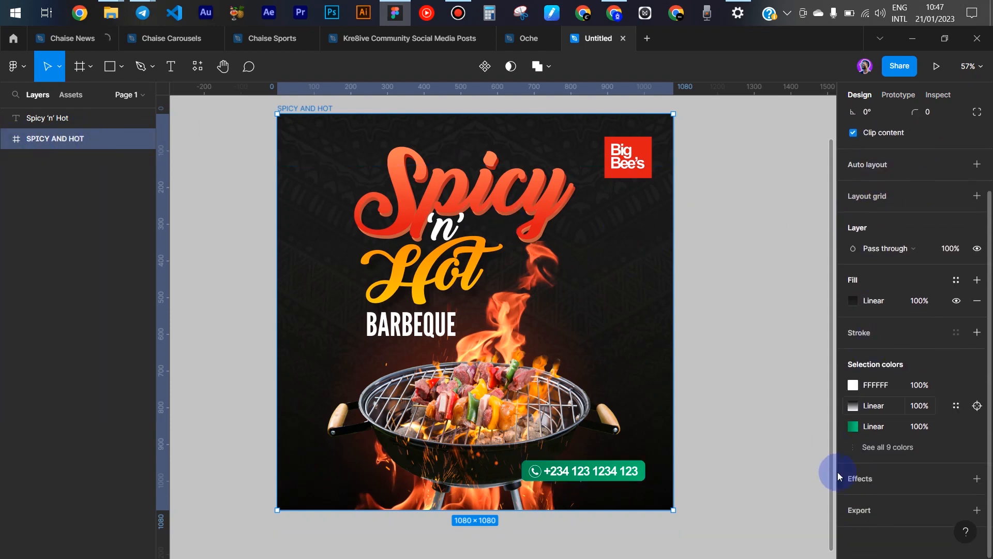
{"action": "left_click", "coordinate": [867, 513]}
{"action": "left_click", "coordinate": [936, 458]}
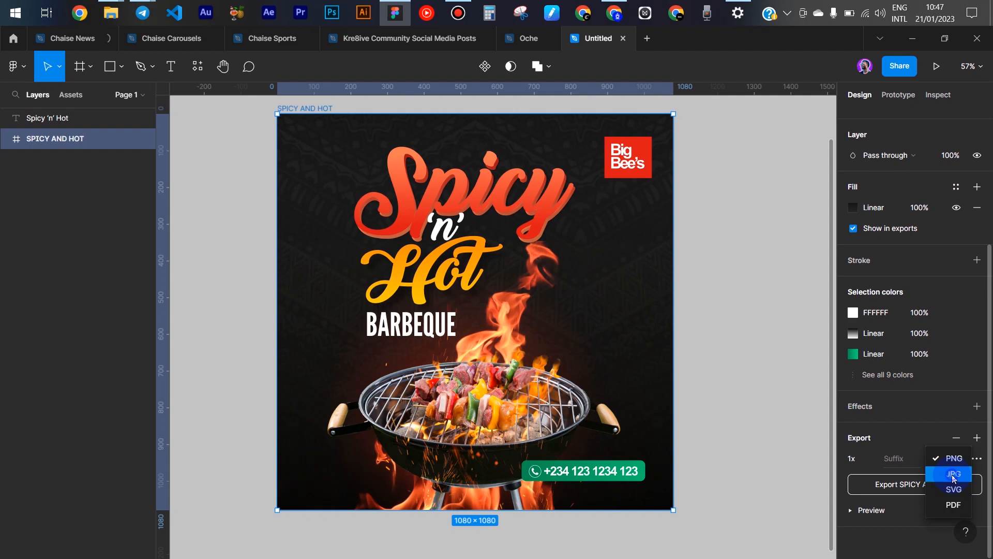
{"action": "left_click", "coordinate": [953, 473]}
Export the SPICY AND HOT frame and save it under that name in the Kre8ive Community folder.
{"action": "left_click", "coordinate": [935, 486]}
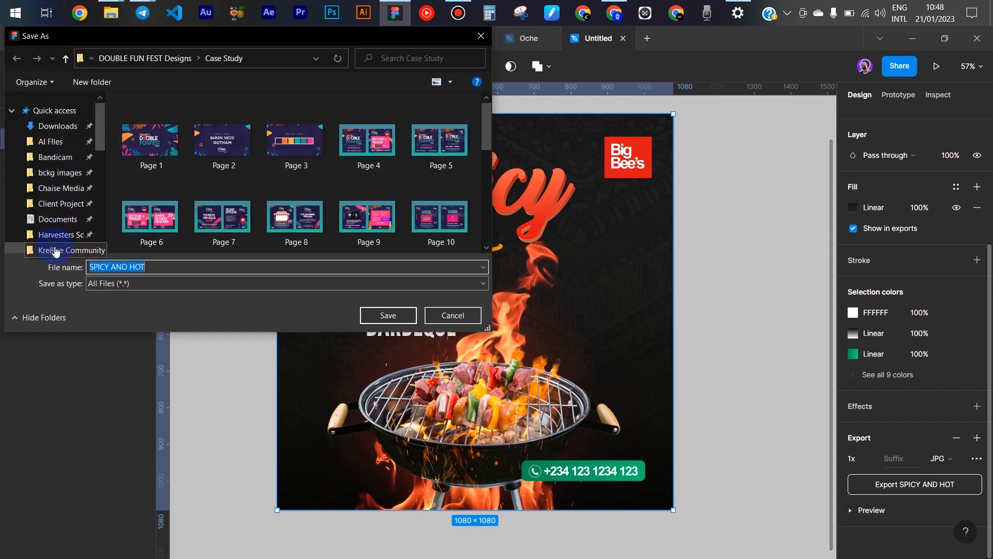
{"action": "scroll", "coordinate": [61, 211], "scroll_direction": "down", "scroll_amount": 1}
{"action": "left_click", "coordinate": [63, 222]}
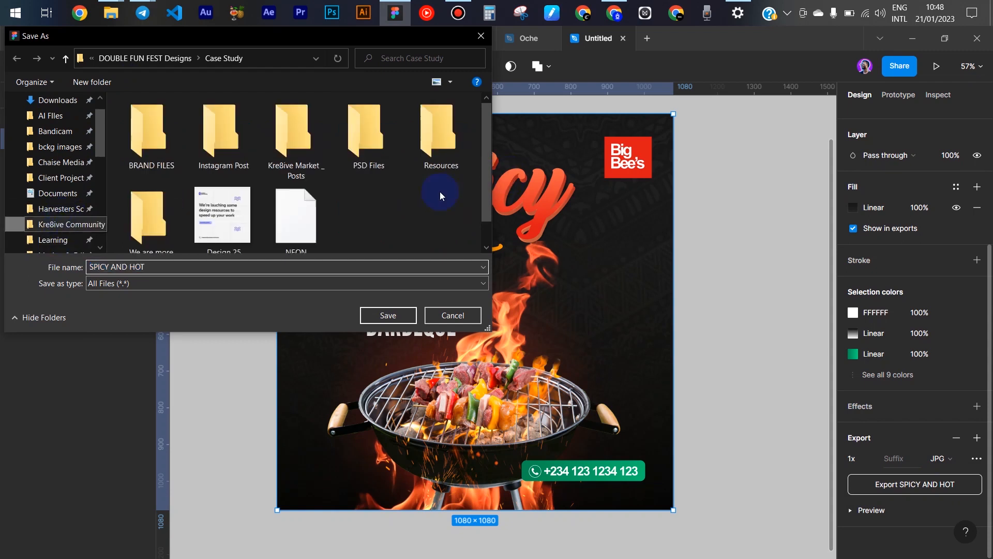
{"action": "left_click", "coordinate": [405, 320]}
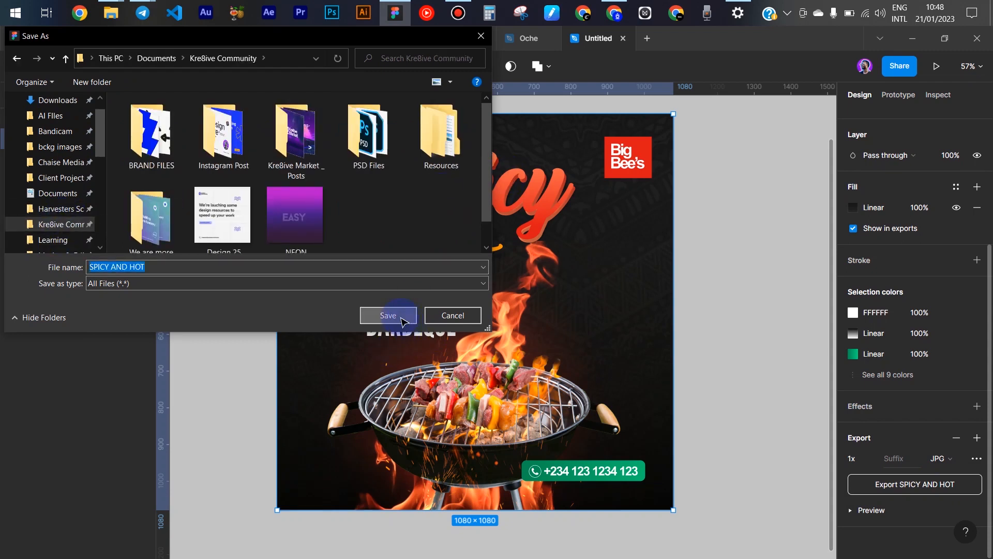
Rename the untitled design file as Class.
{"action": "left_click", "coordinate": [518, 67]}
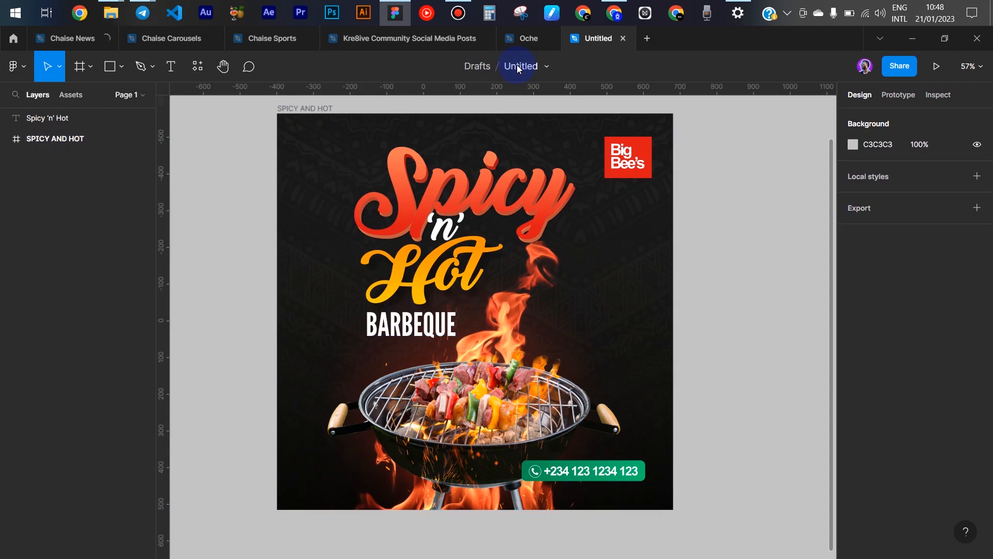
{"action": "left_click", "coordinate": [519, 67]}
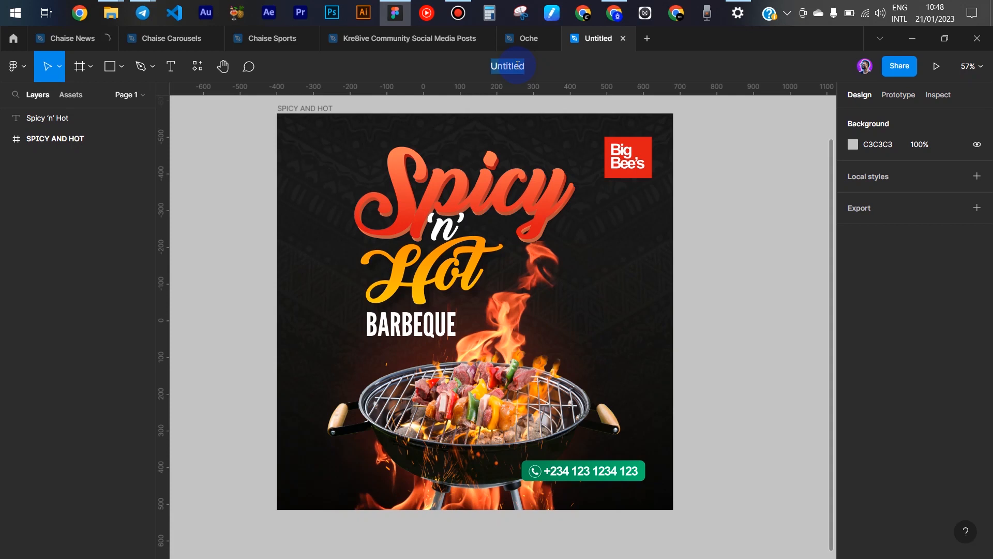
{"action": "type", "text": "Class"}
{"action": "left_click", "coordinate": [932, 104]}
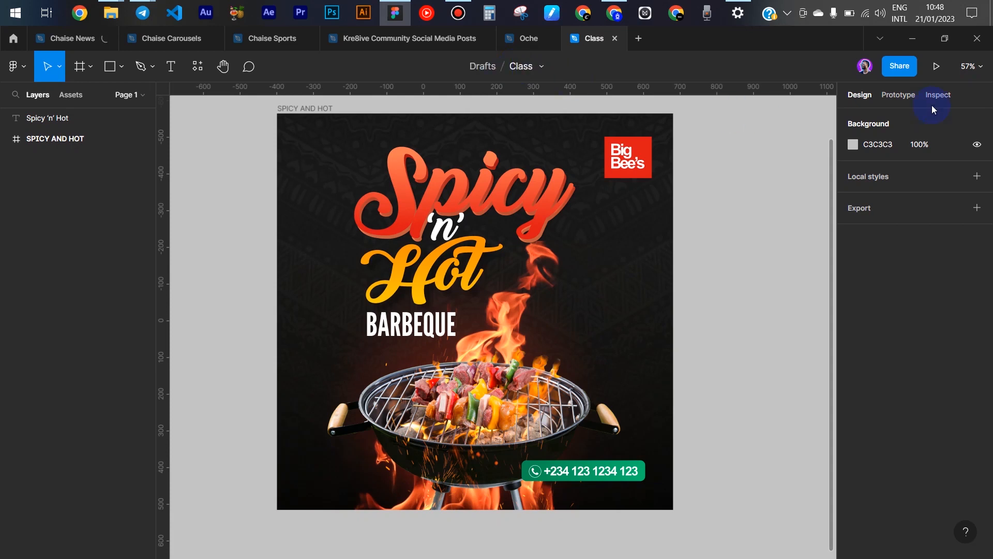
Copy the view-only share link of the Class file and close the sharing dialog.
{"action": "left_click", "coordinate": [898, 67]}
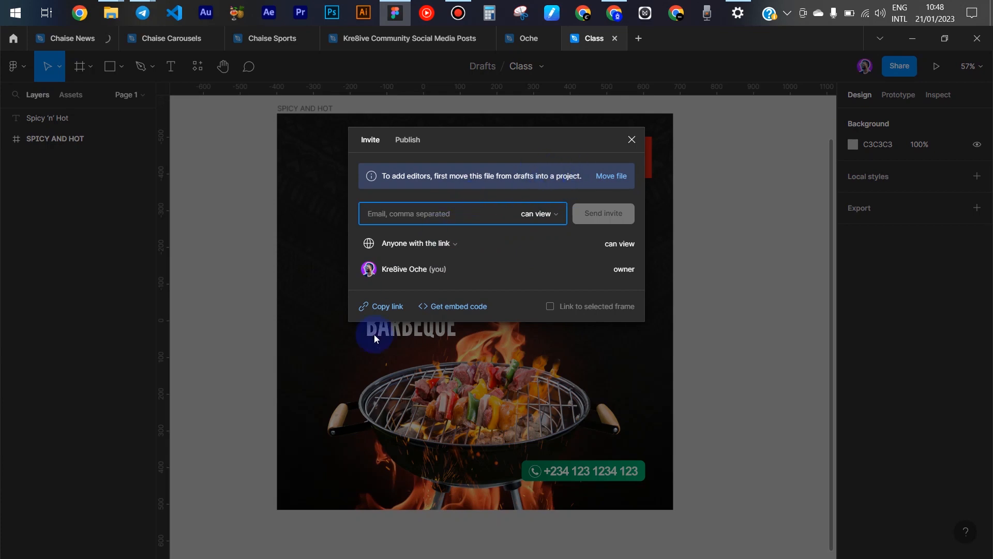
{"action": "left_click", "coordinate": [373, 312]}
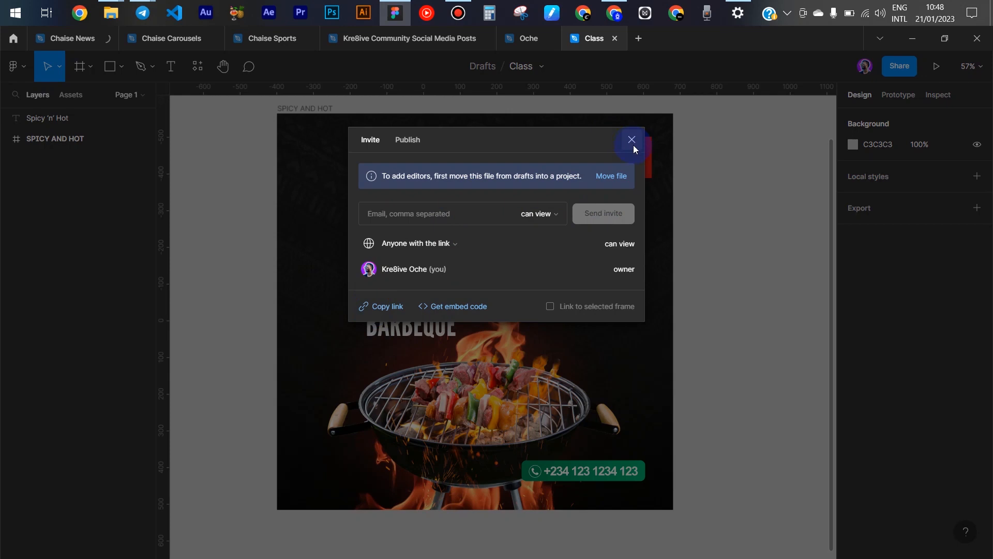
{"action": "left_click", "coordinate": [219, 290]}
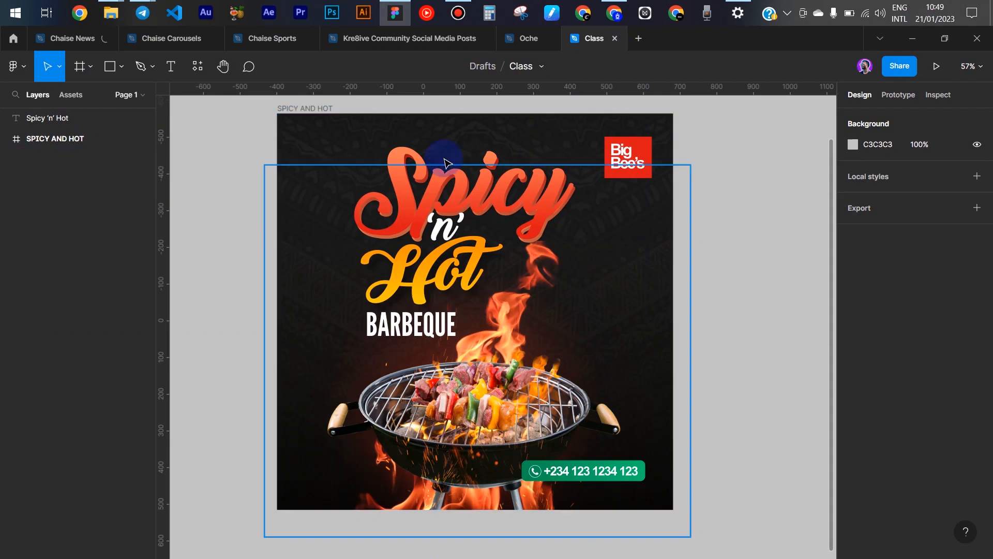
Close the Class file and reopen it from the recently viewed files.
{"action": "left_click", "coordinate": [616, 39]}
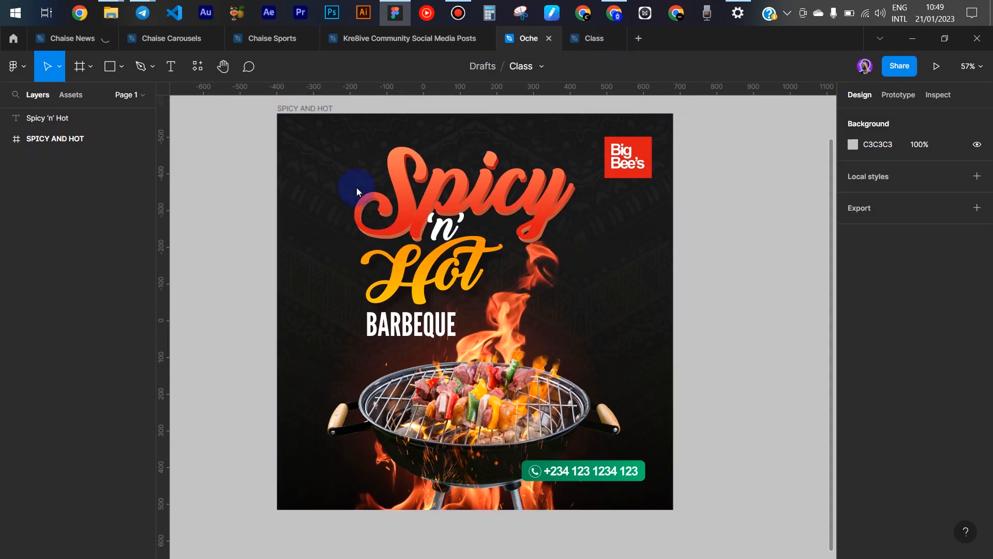
{"action": "left_click", "coordinate": [14, 41]}
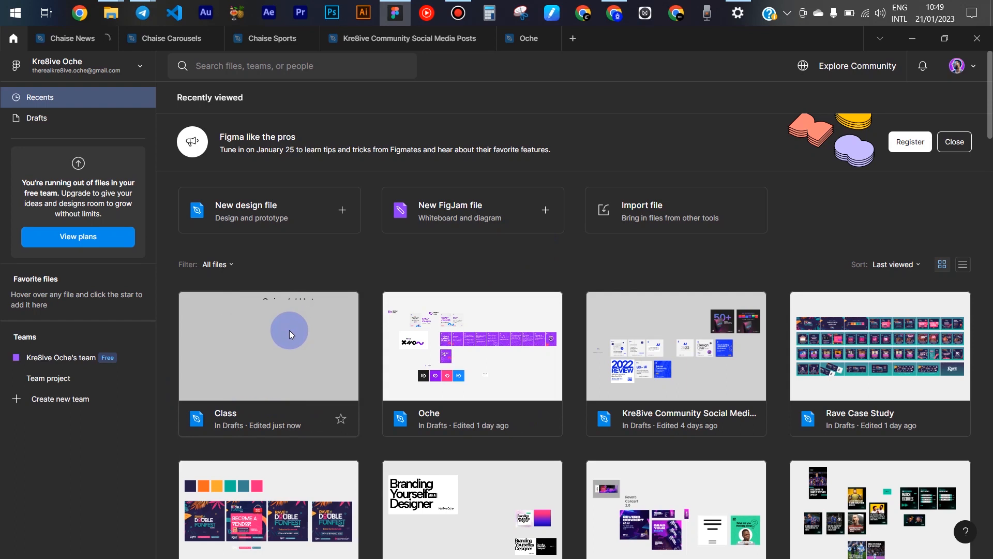
{"action": "right_click", "coordinate": [288, 330]}
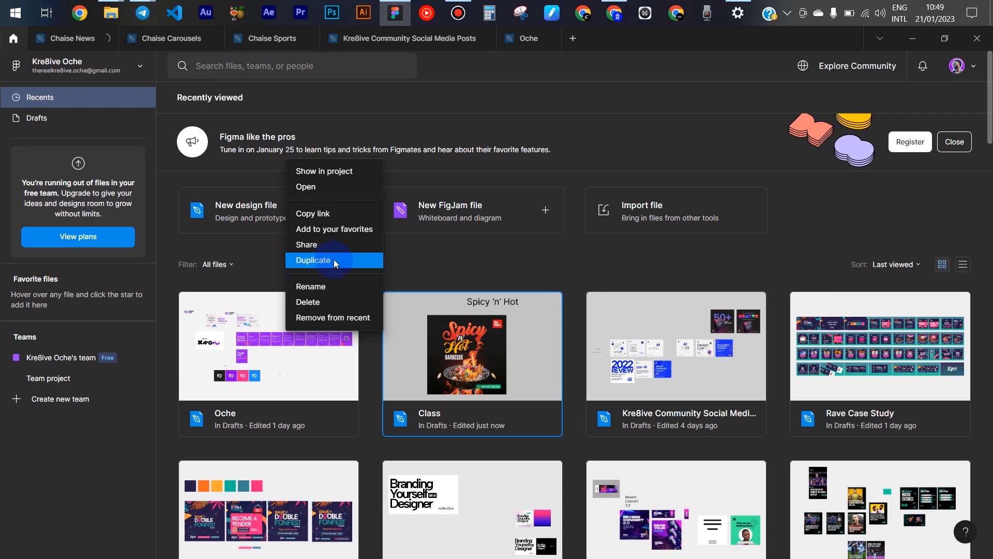
{"action": "double_click", "coordinate": [465, 331]}
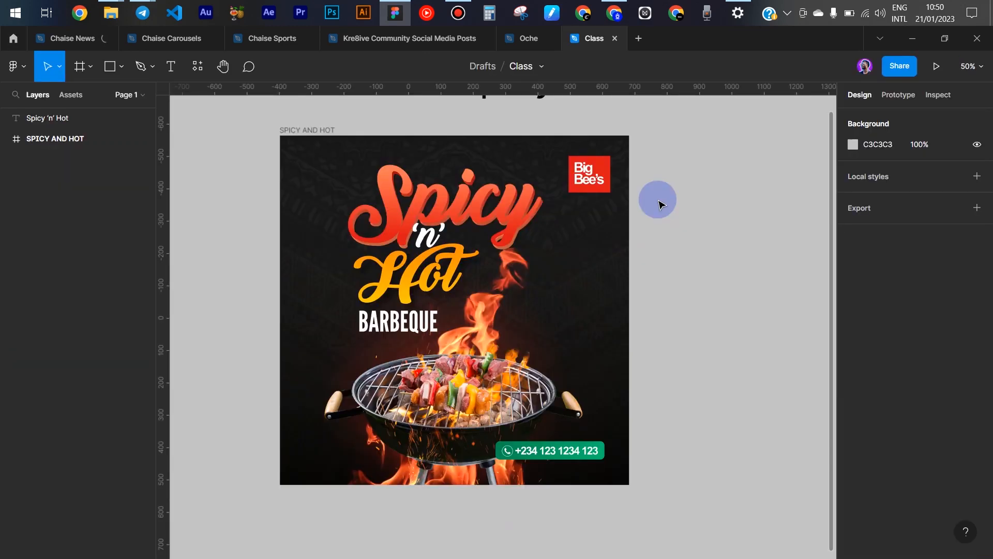